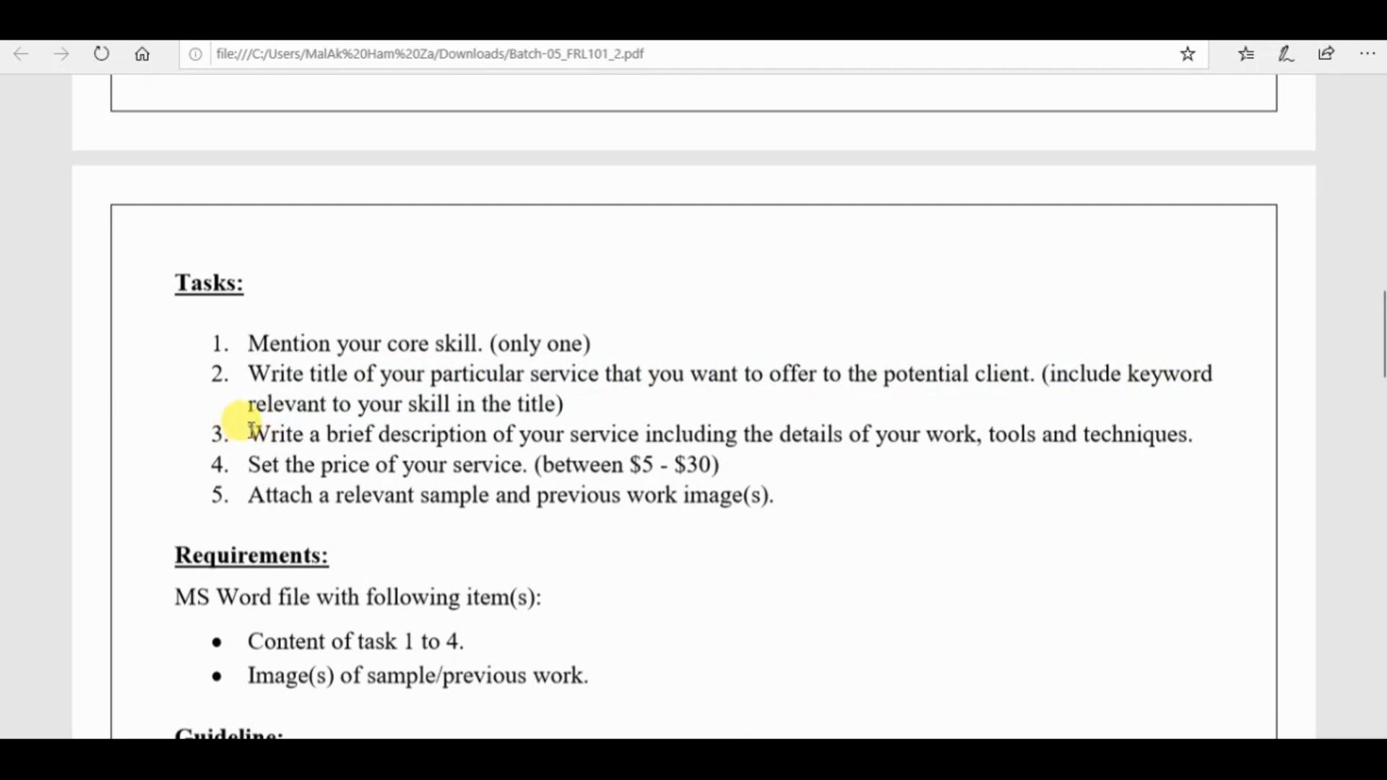
Read tasks 3 to 5 in the assignment PDF, covering the service description, price and sample images.
{"action": "left_click_drag", "start_coordinate": [286, 431], "coordinate": [1161, 434]}
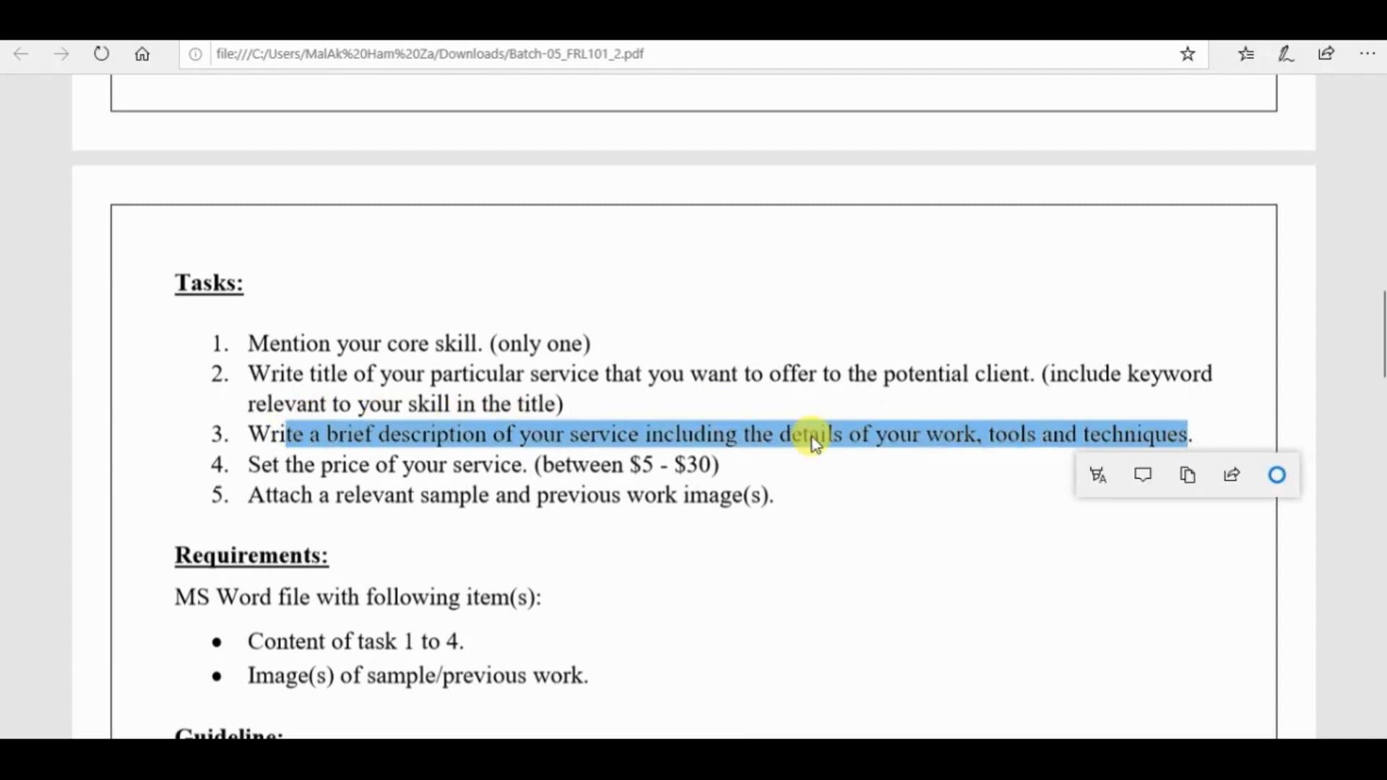
{"action": "left_click", "coordinate": [738, 447]}
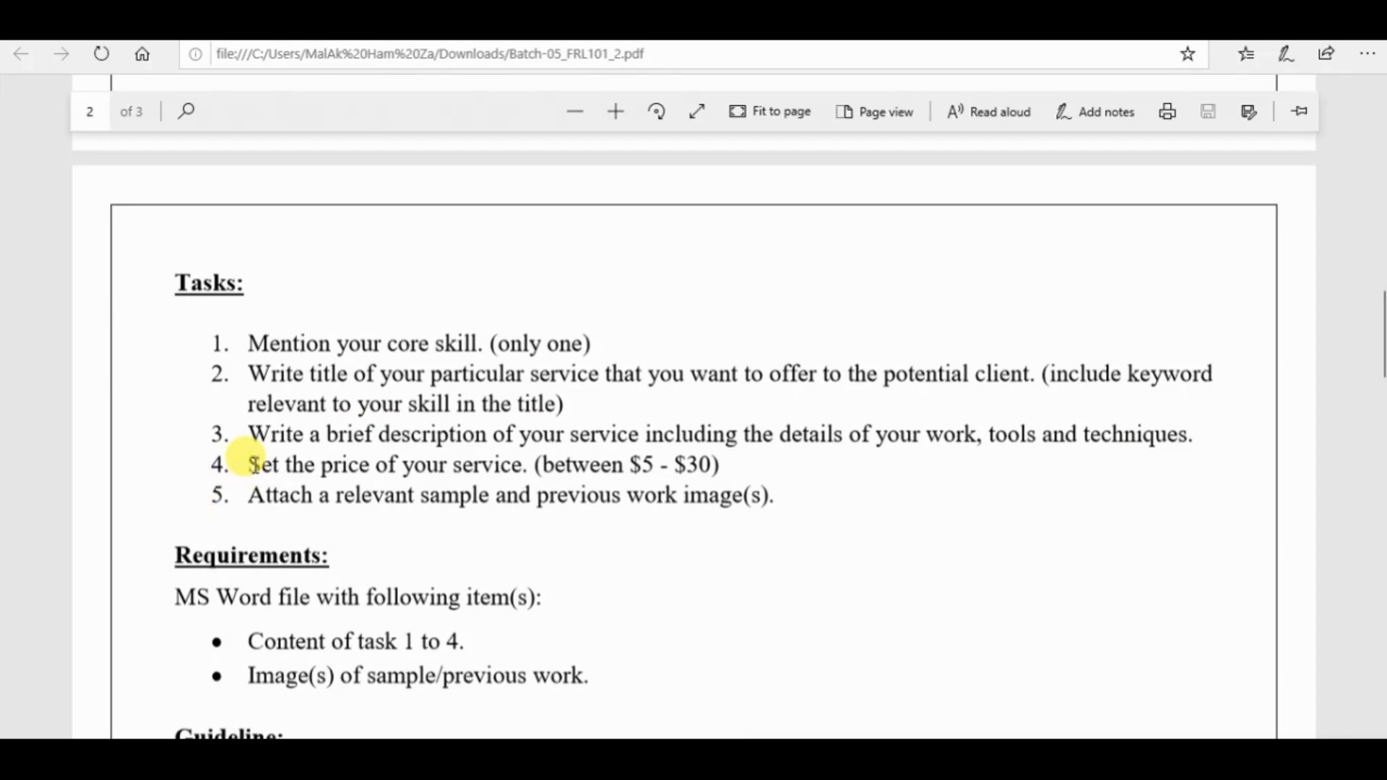
{"action": "left_click_drag", "start_coordinate": [250, 465], "coordinate": [752, 465]}
{"action": "left_click", "coordinate": [767, 469]}
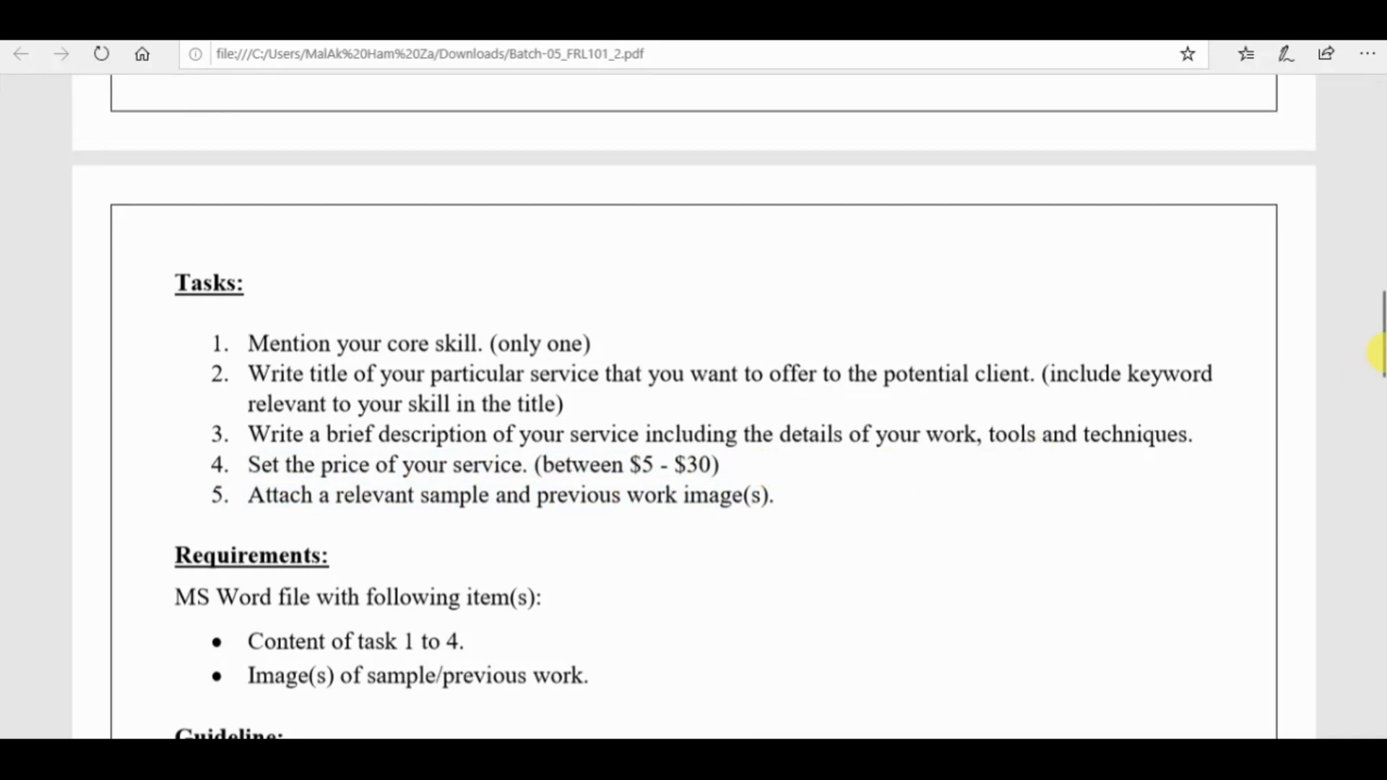
{"action": "left_click_drag", "start_coordinate": [1384, 353], "coordinate": [1386, 376]}
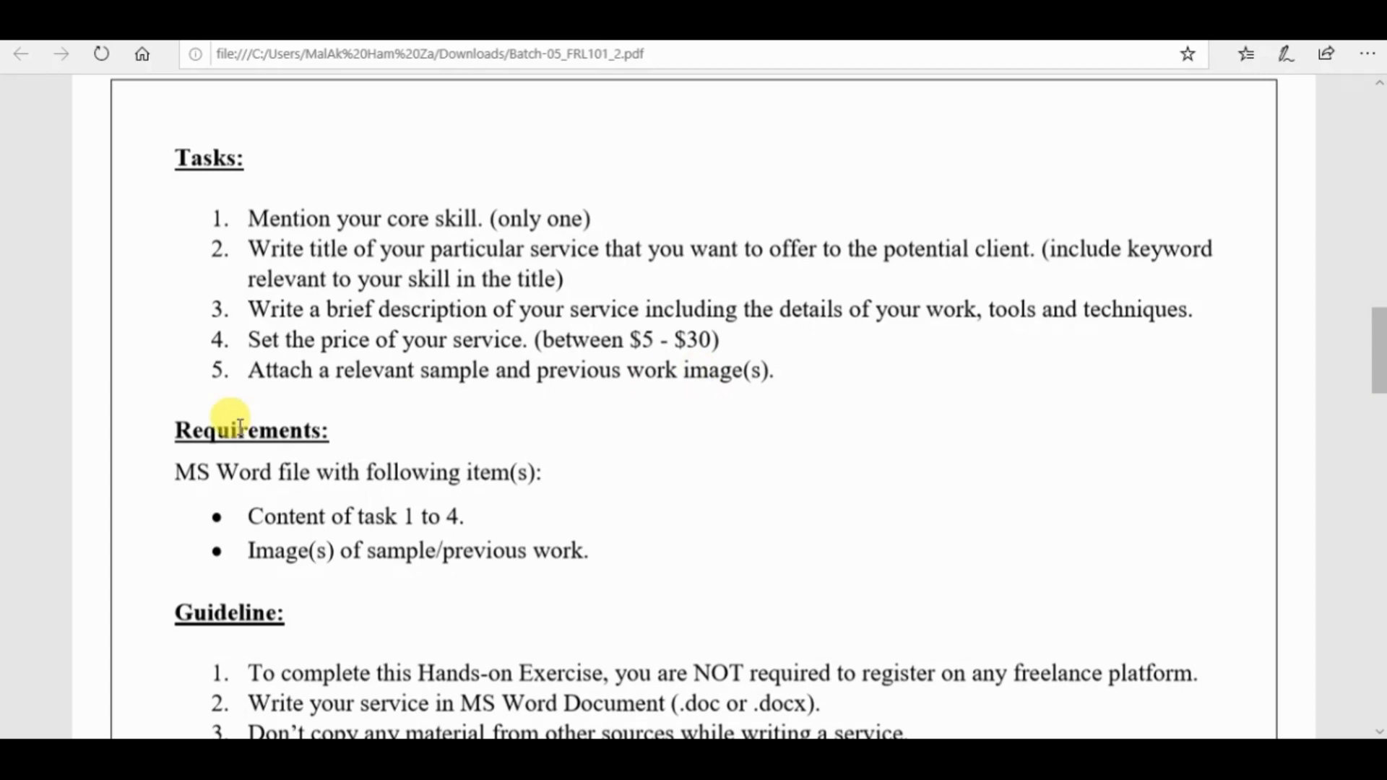
{"action": "left_click_drag", "start_coordinate": [235, 370], "coordinate": [801, 370]}
{"action": "left_click", "coordinate": [892, 372]}
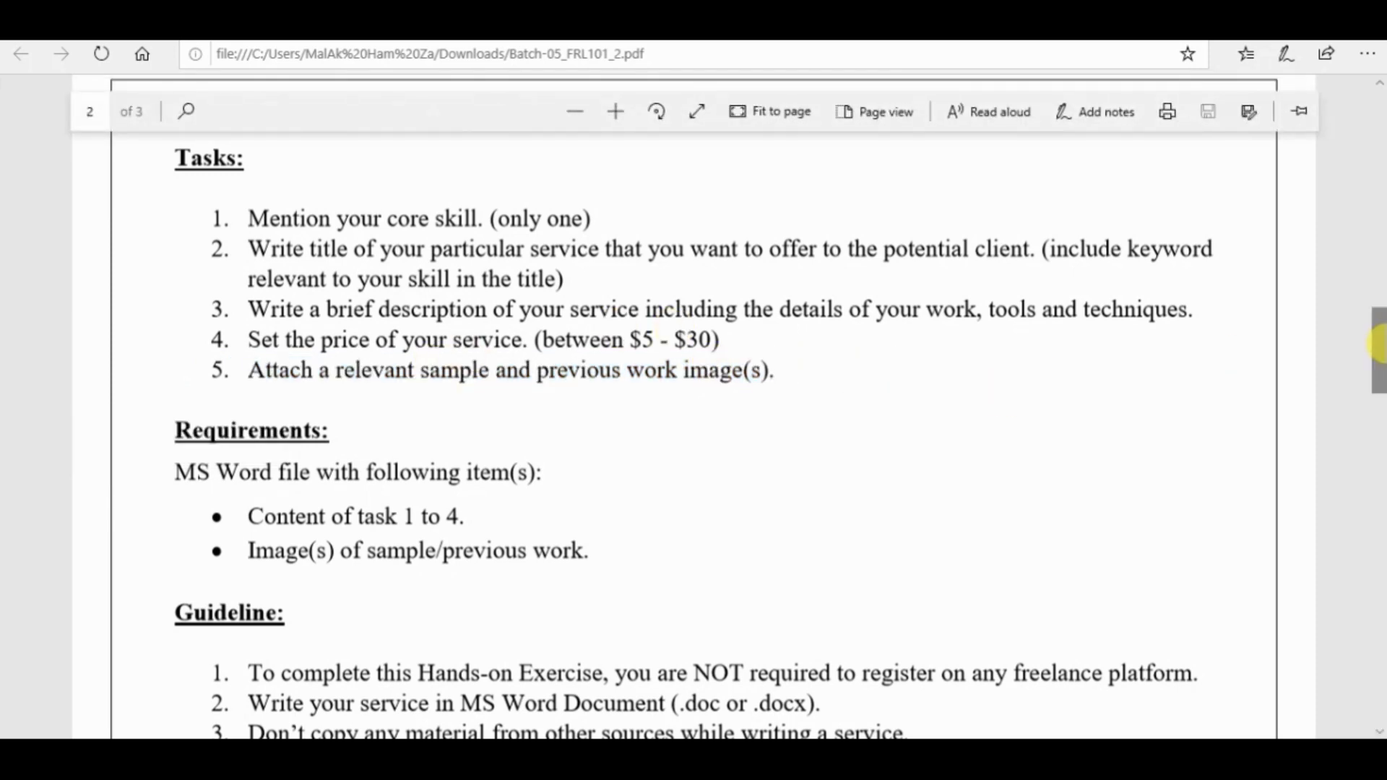
{"action": "mouse_move", "coordinate": [1382, 343]}
{"action": "left_mouse_down"}
{"action": "mouse_move", "coordinate": [1383, 322]}
{"action": "mouse_move", "coordinate": [1381, 355]}
{"action": "left_mouse_up"}
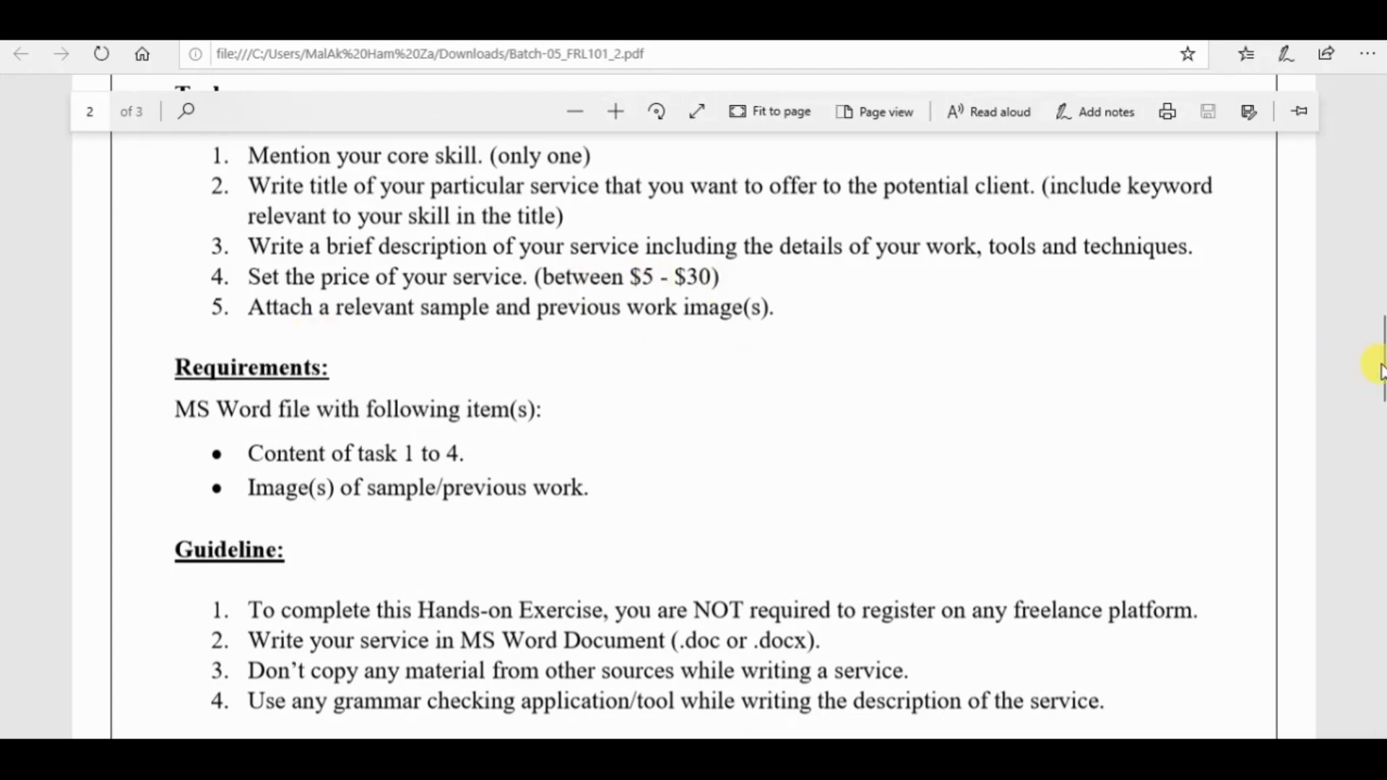
{"action": "left_click_drag", "start_coordinate": [1381, 369], "coordinate": [1382, 351]}
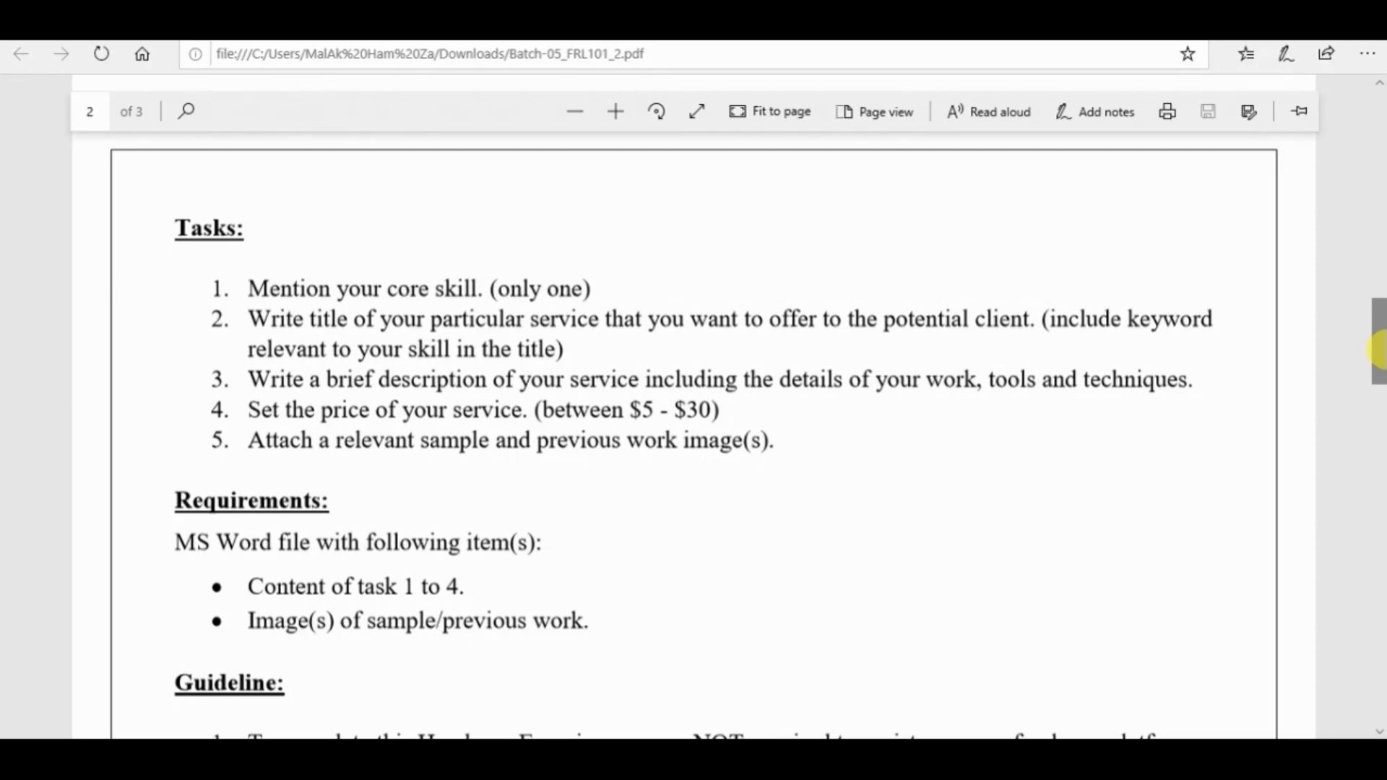
Review the Requirements section listing the items the MS Word file must contain.
{"action": "left_click_drag", "start_coordinate": [1378, 350], "coordinate": [1378, 374]}
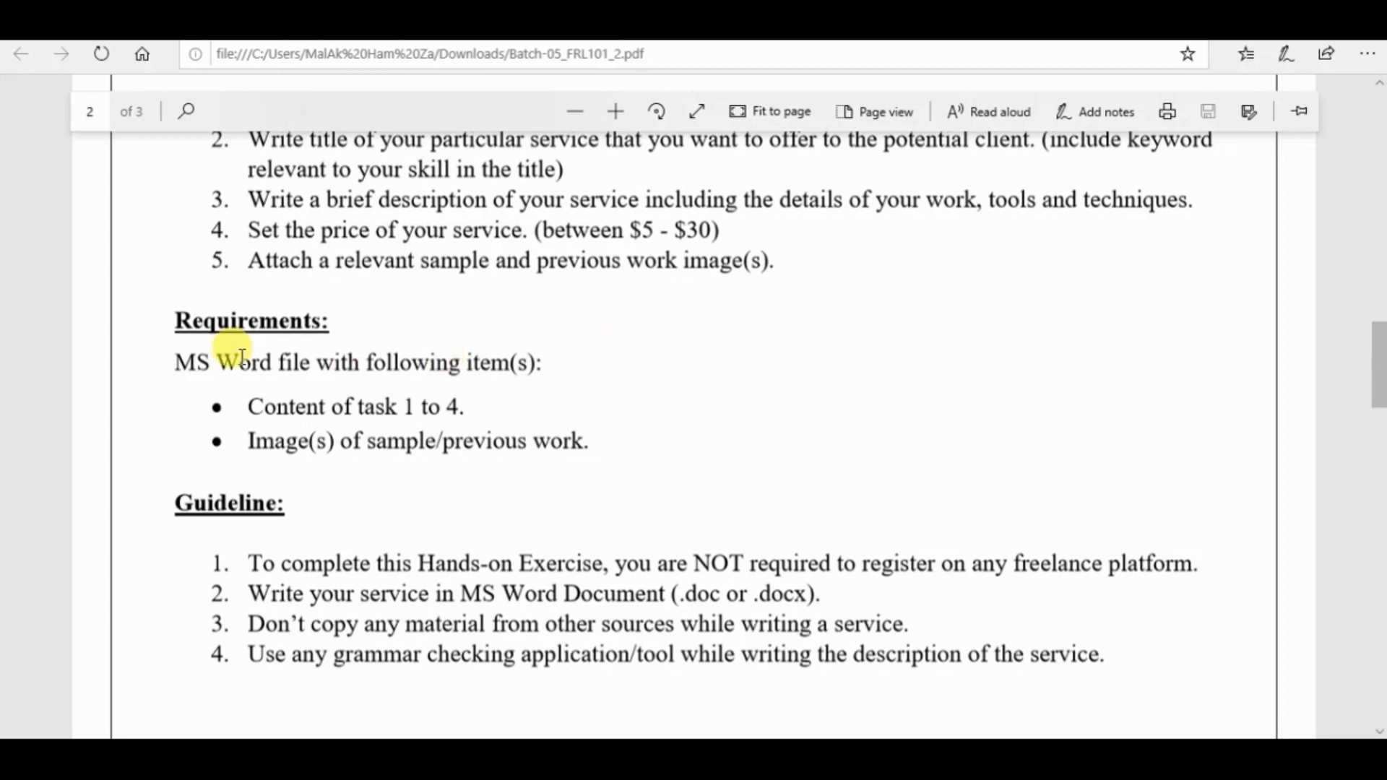
{"action": "left_click_drag", "start_coordinate": [179, 356], "coordinate": [622, 452]}
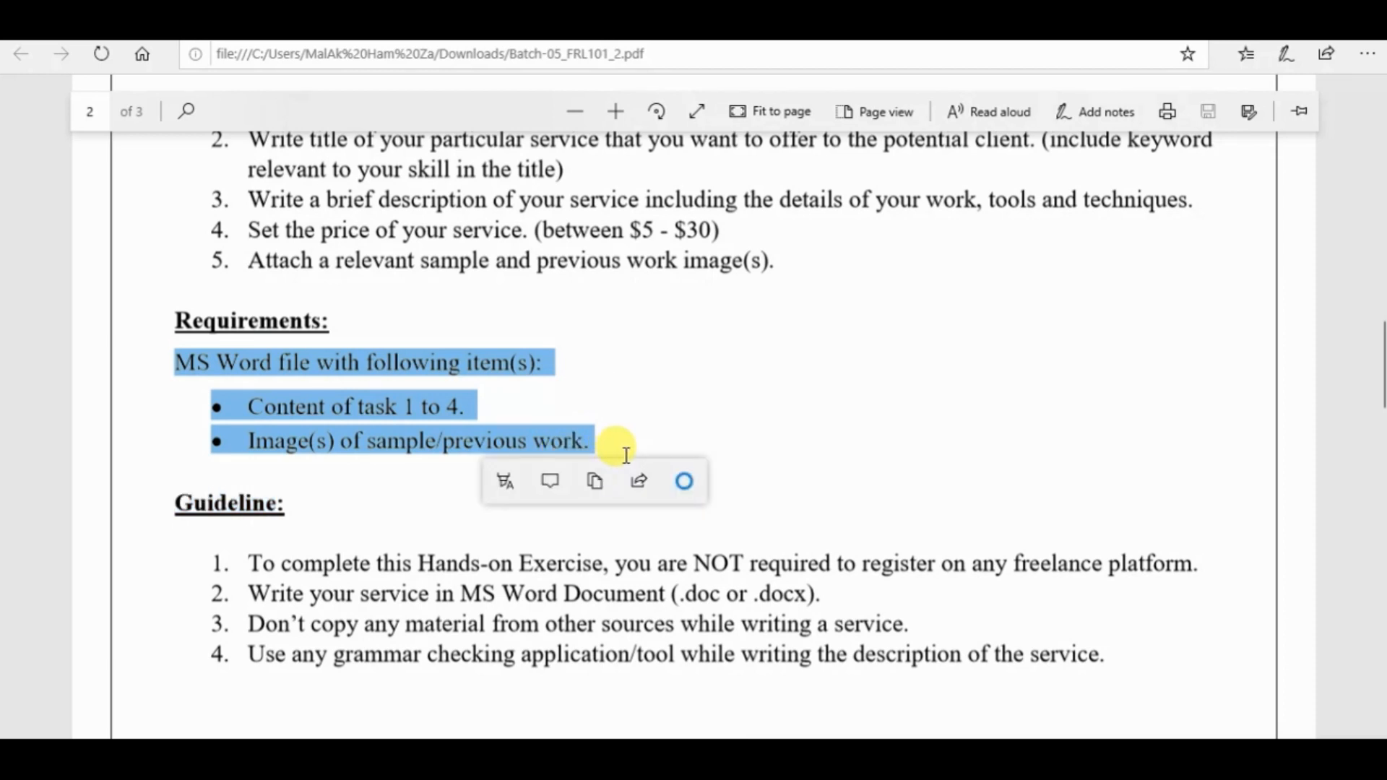
{"action": "left_click", "coordinate": [669, 415]}
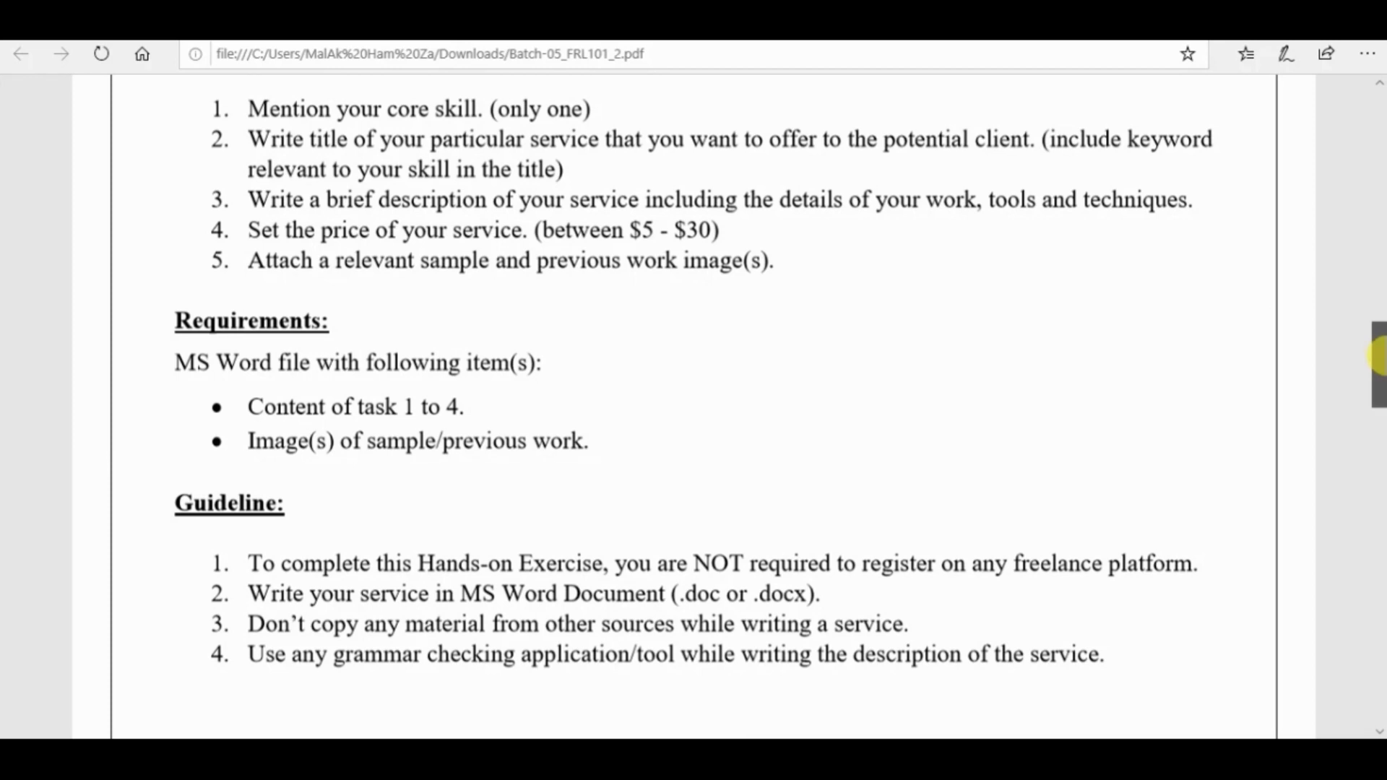
Read the four Guideline items on registration, document format, copied material and grammar checking.
{"action": "left_click_drag", "start_coordinate": [1376, 354], "coordinate": [1379, 371]}
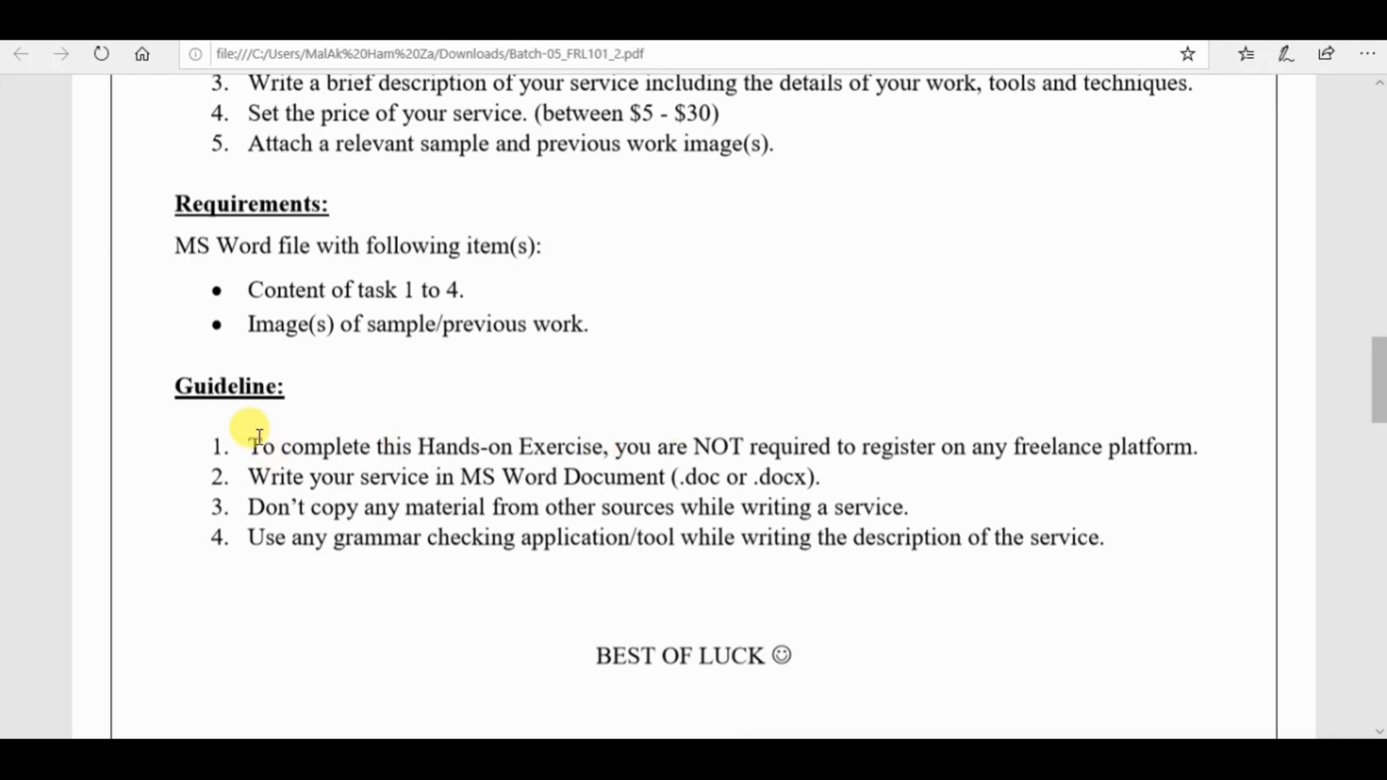
{"action": "left_click_drag", "start_coordinate": [251, 441], "coordinate": [1220, 448]}
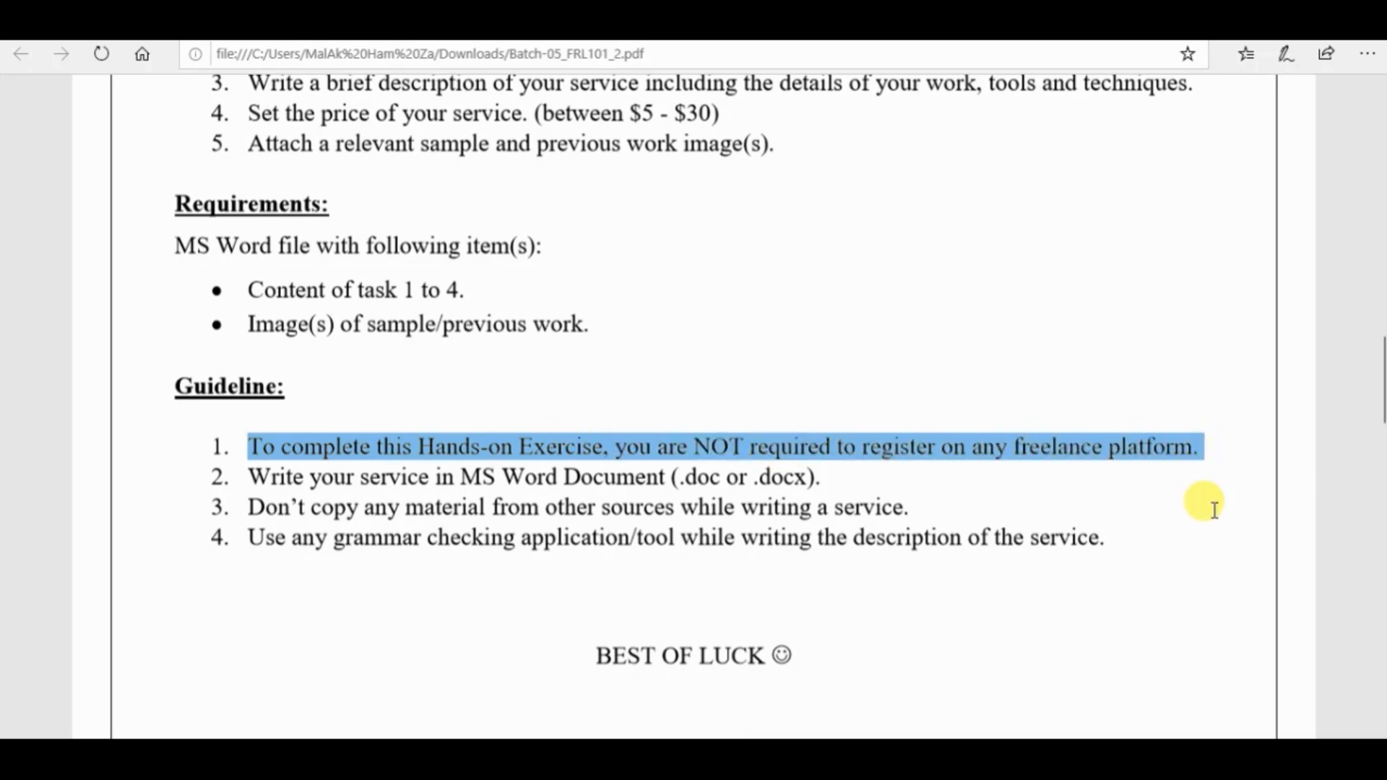
{"action": "left_click", "coordinate": [897, 480]}
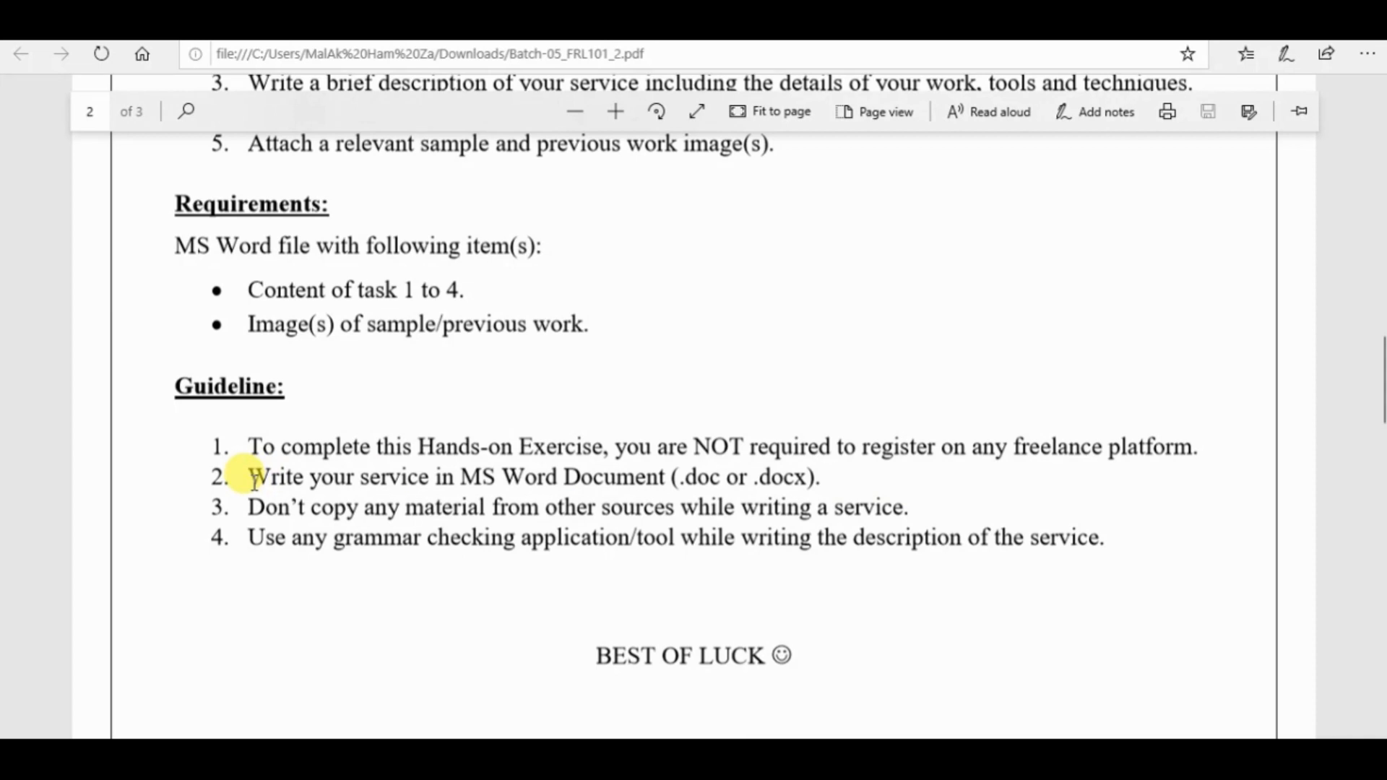
{"action": "left_click_drag", "start_coordinate": [255, 483], "coordinate": [905, 478]}
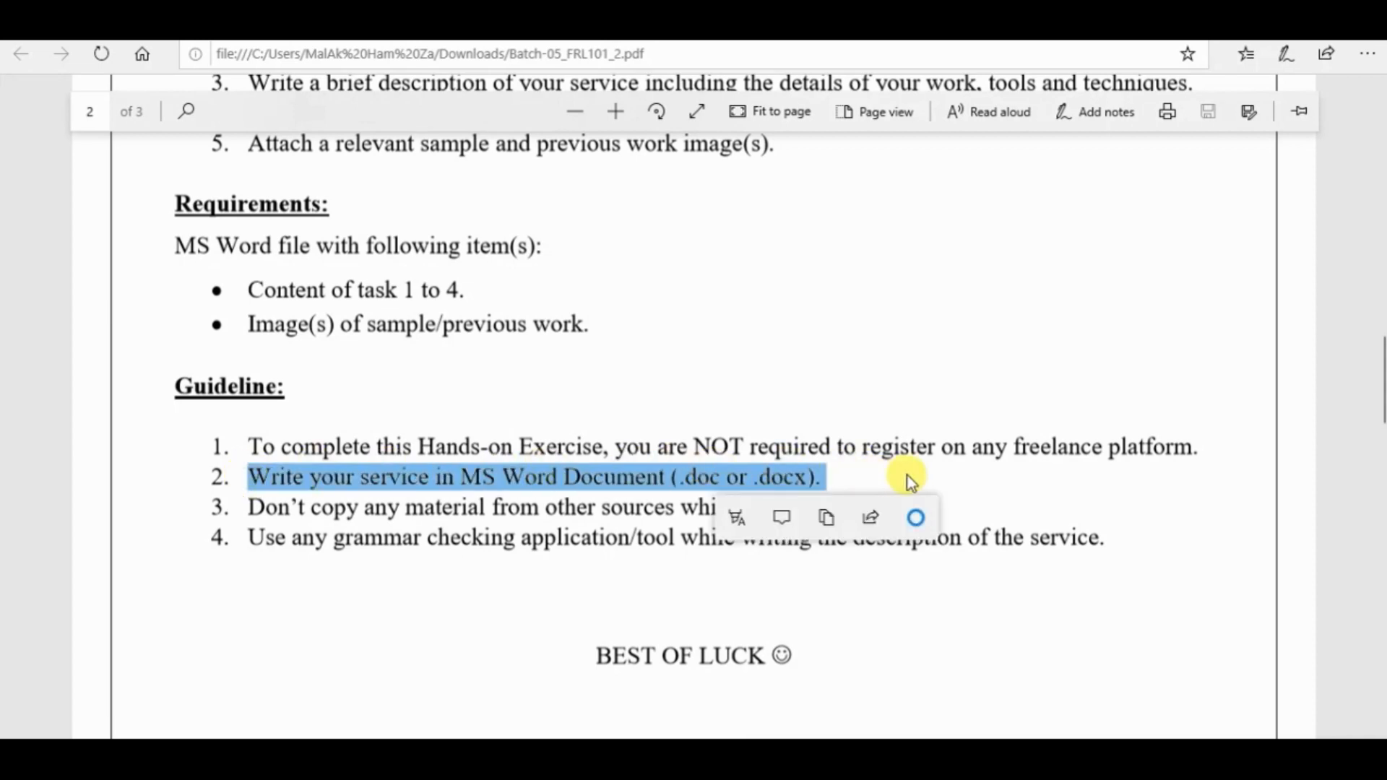
{"action": "left_click", "coordinate": [908, 479]}
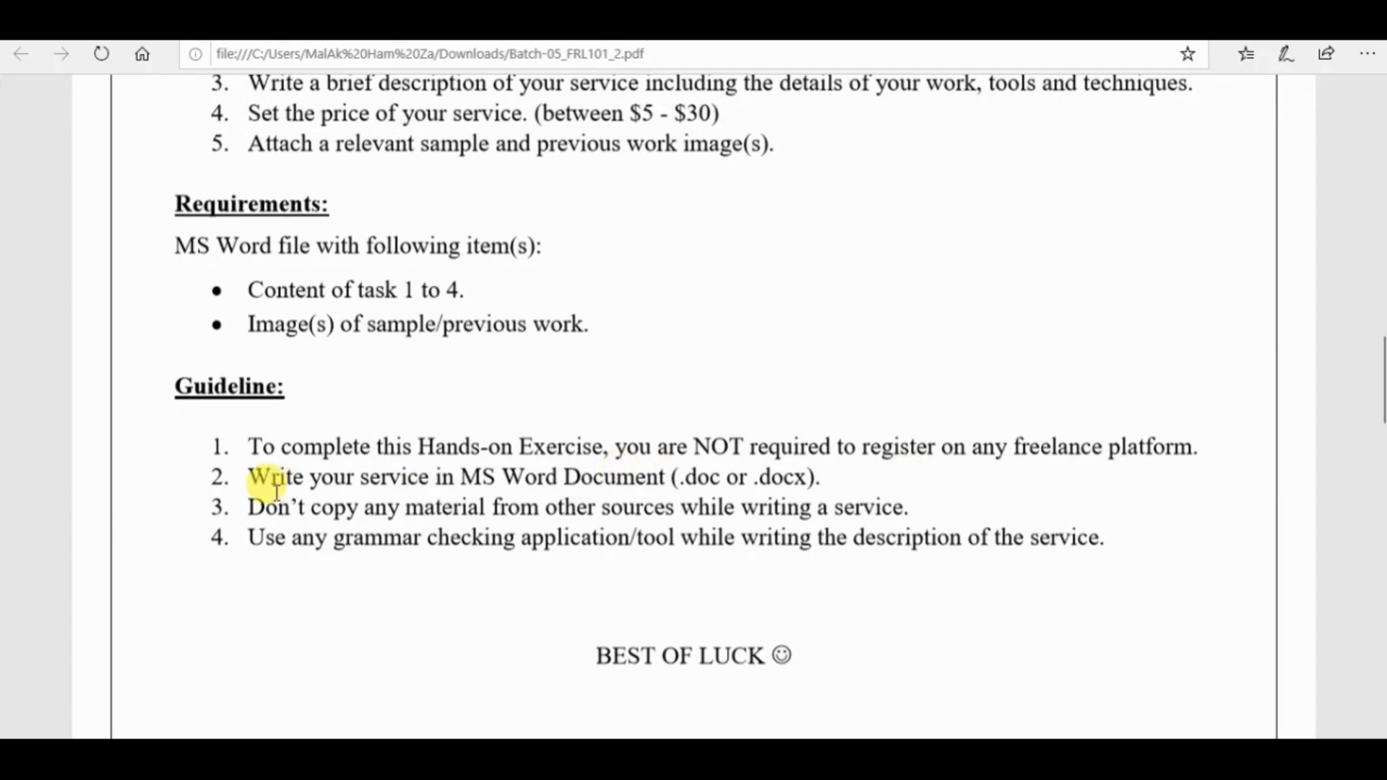
{"action": "left_click_drag", "start_coordinate": [247, 505], "coordinate": [958, 508]}
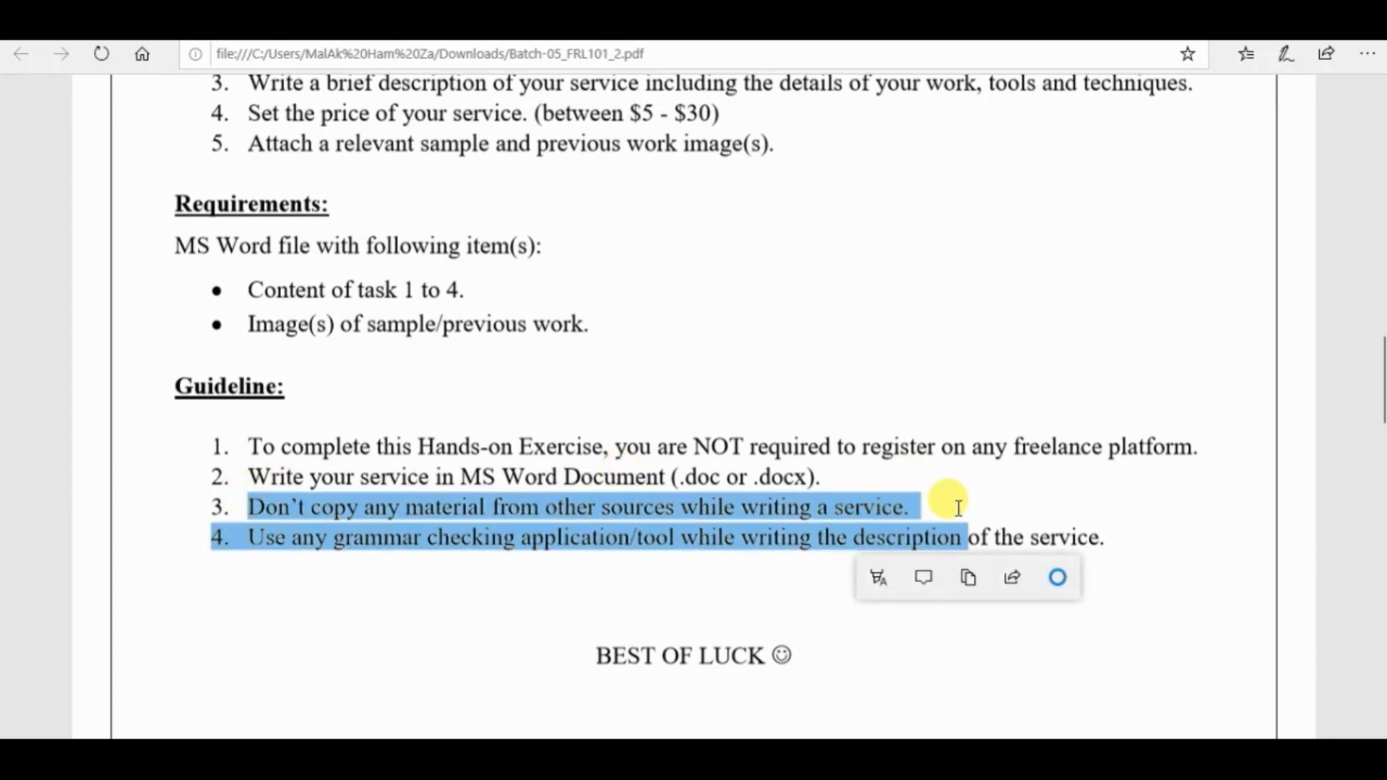
{"action": "left_click", "coordinate": [958, 508]}
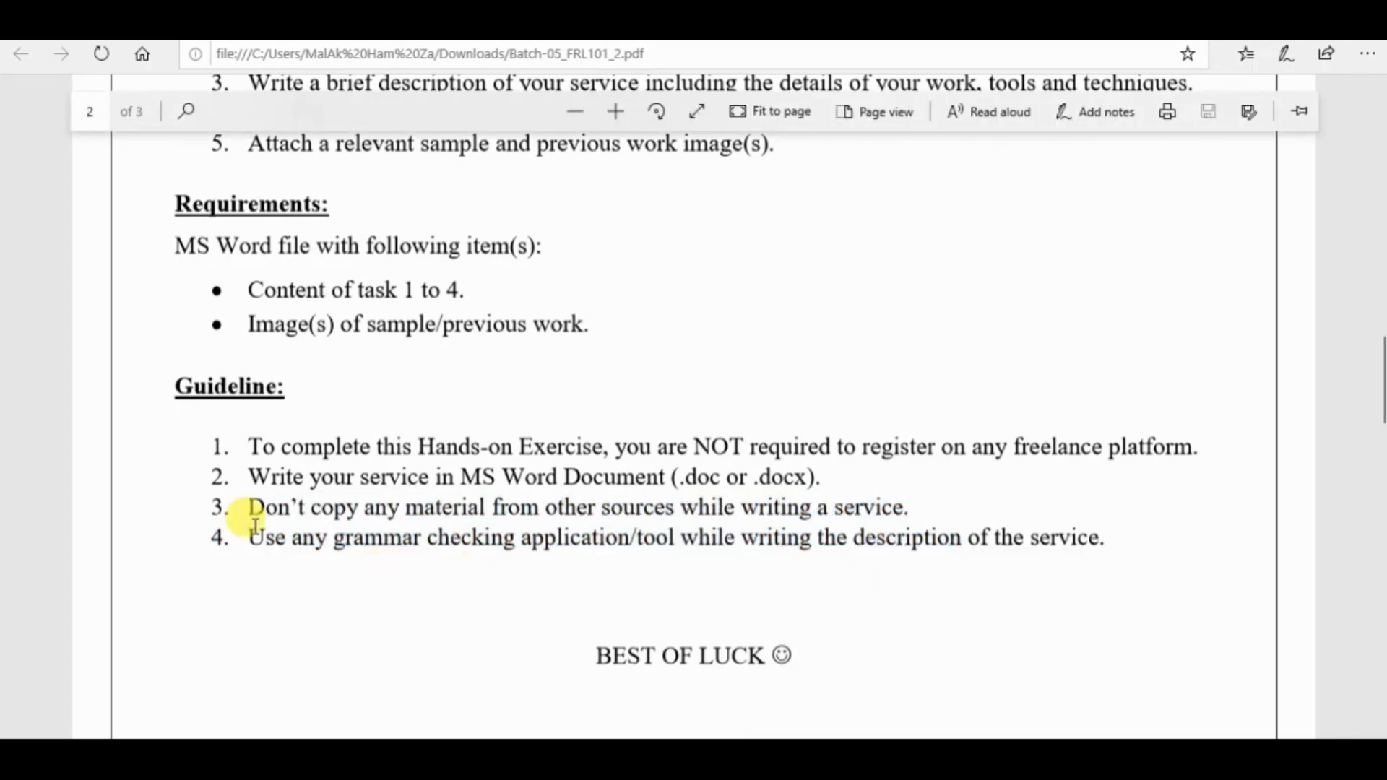
{"action": "left_click_drag", "start_coordinate": [235, 526], "coordinate": [1177, 542]}
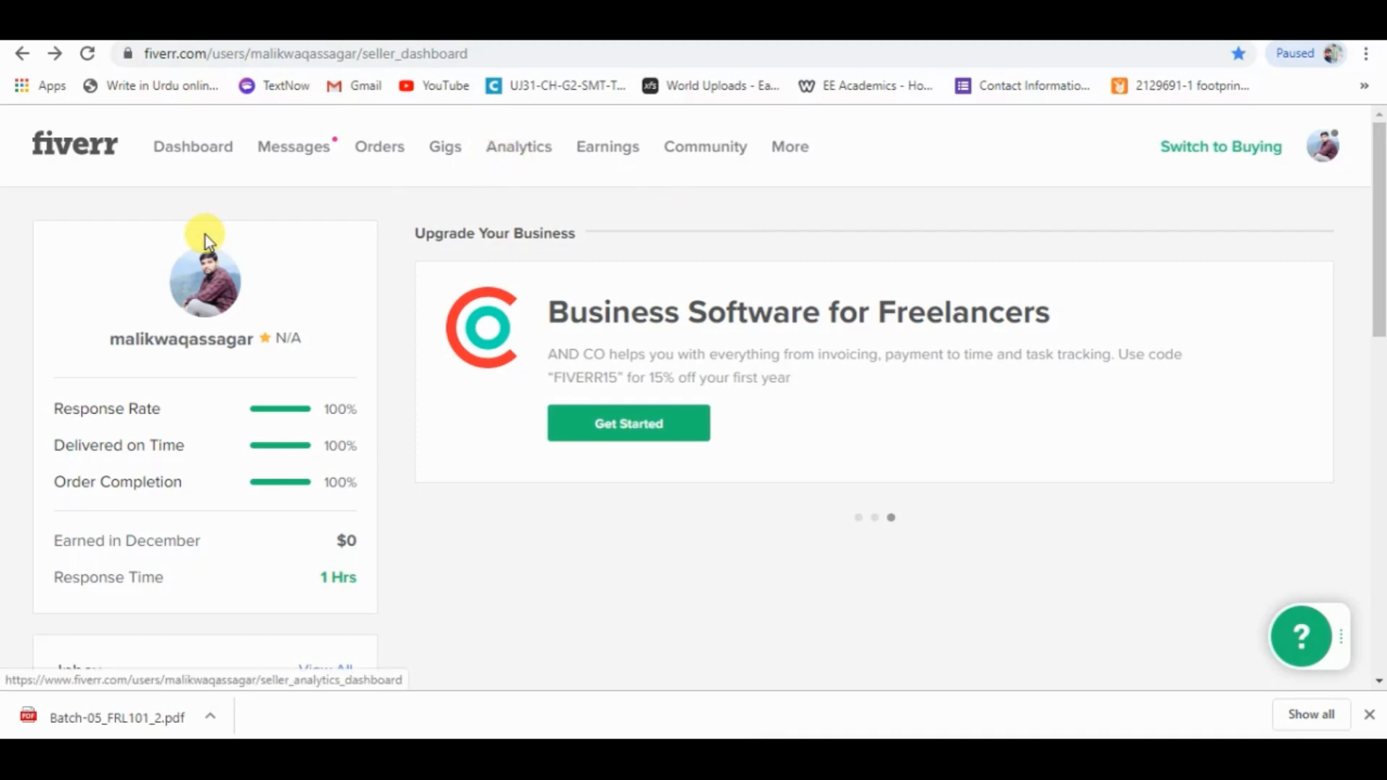
Switch to Fiverr and start creating a new gig from the seller's gigs page.
{"action": "left_click", "coordinate": [442, 153]}
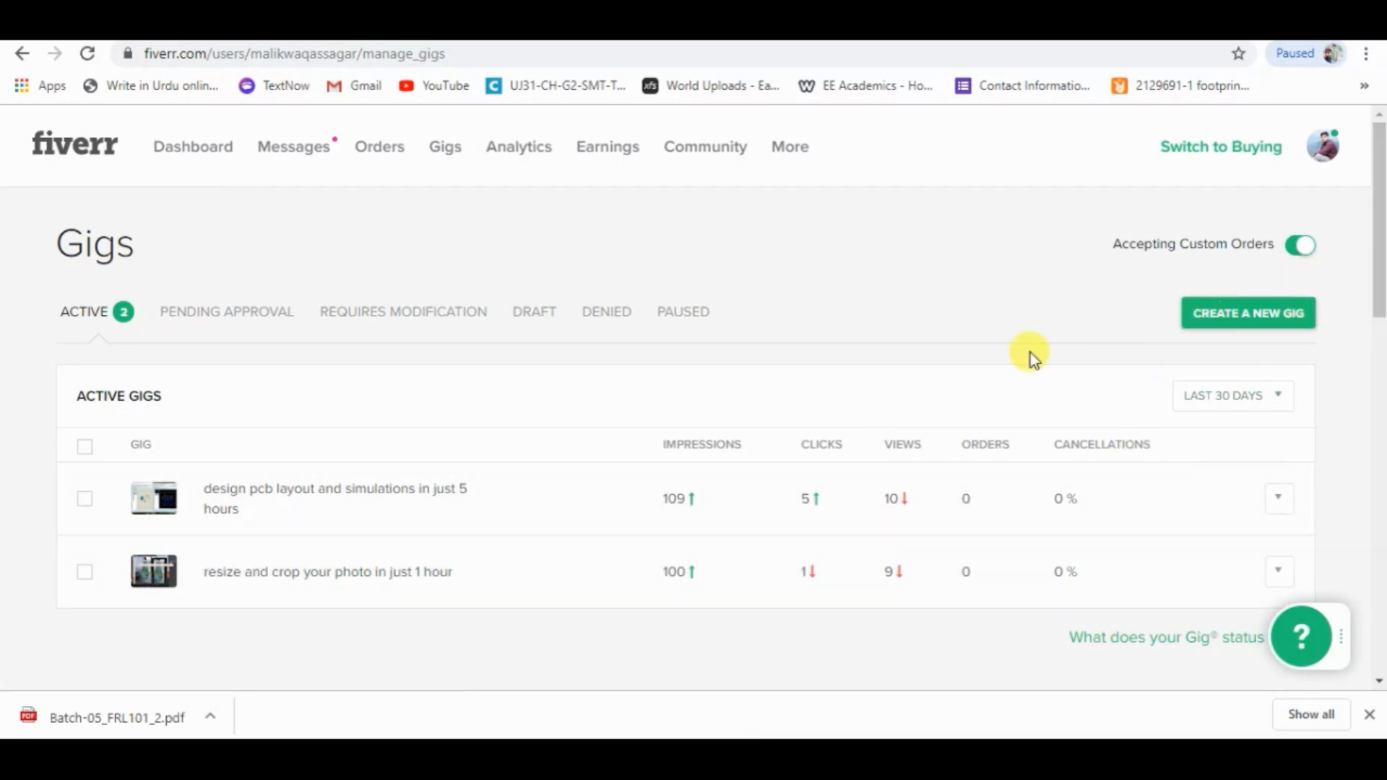
{"action": "left_click", "coordinate": [1229, 316]}
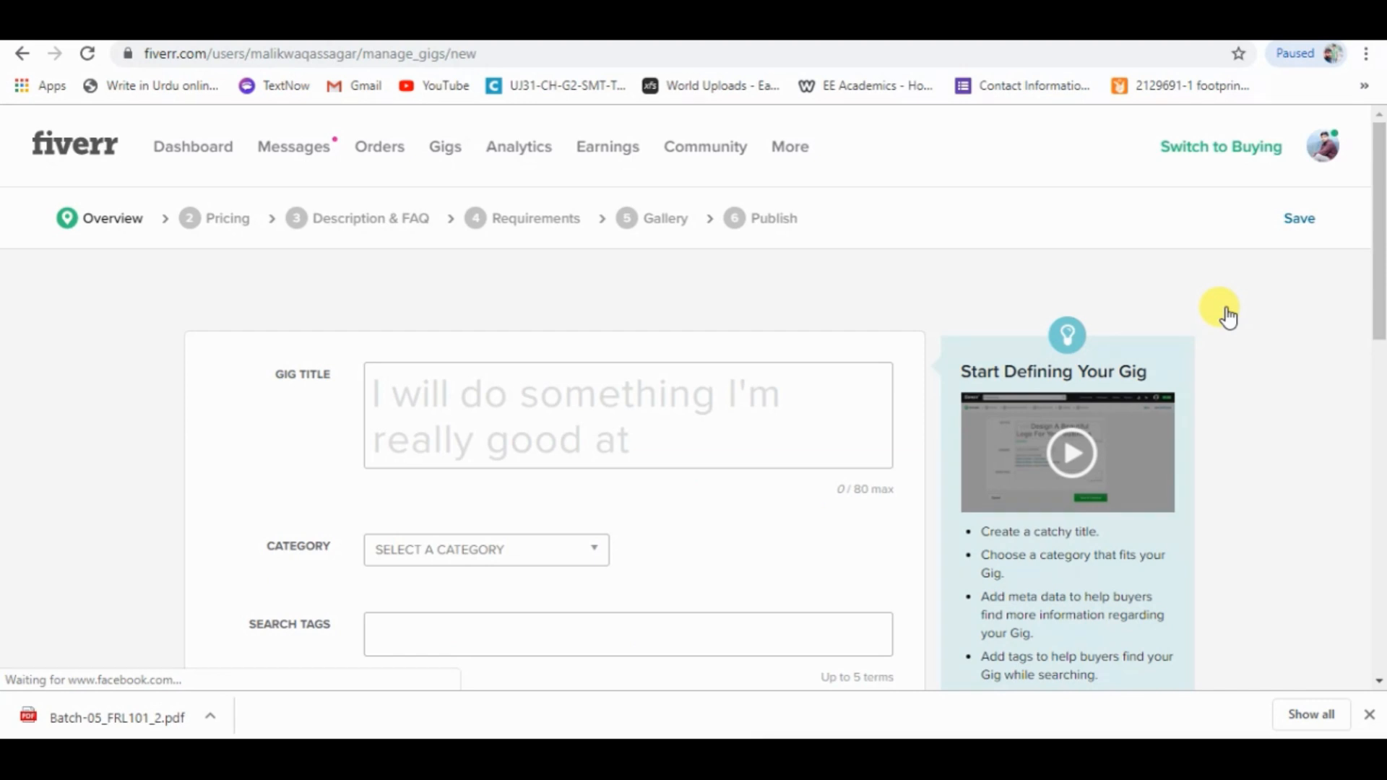
Enter the gig title "do any professional photoshop editing in 1 Hour" and review it.
{"action": "left_click", "coordinate": [793, 374]}
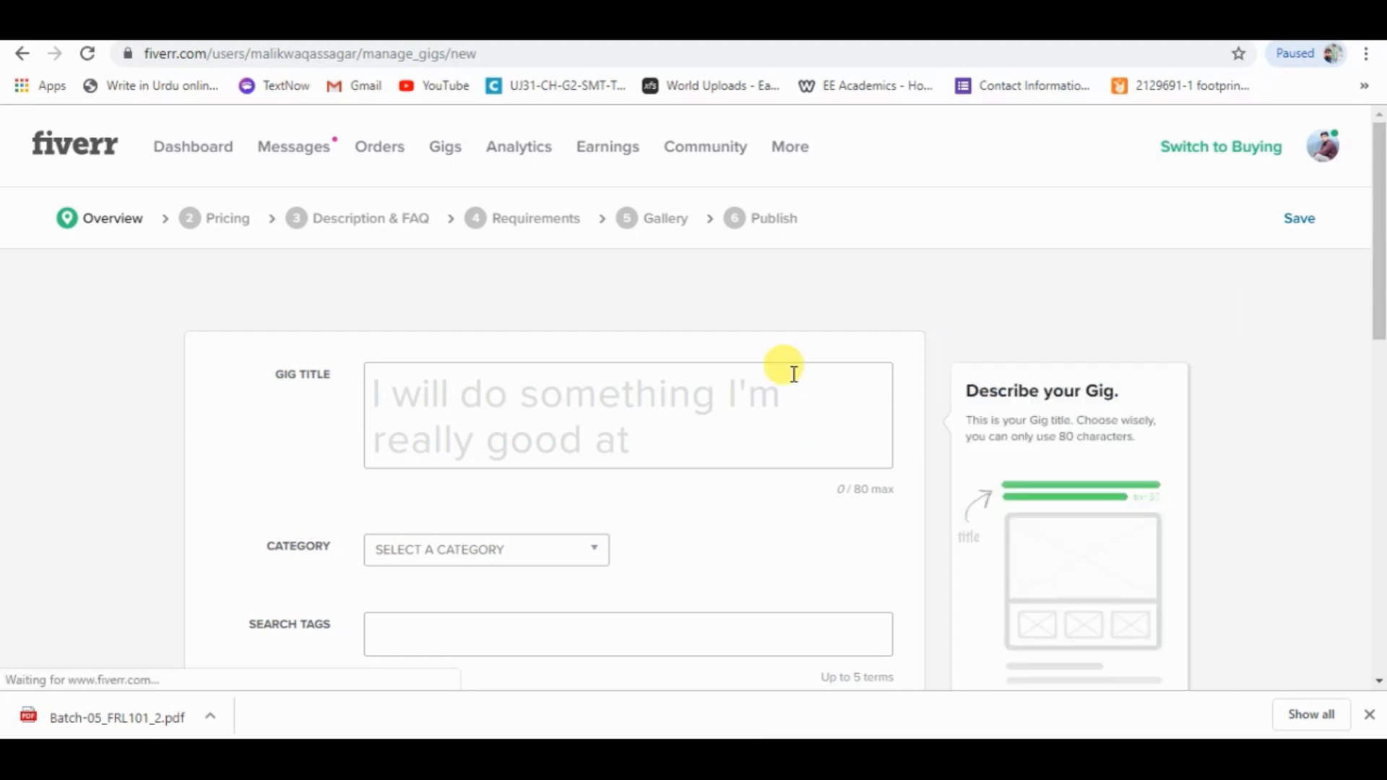
{"action": "left_click", "coordinate": [555, 395]}
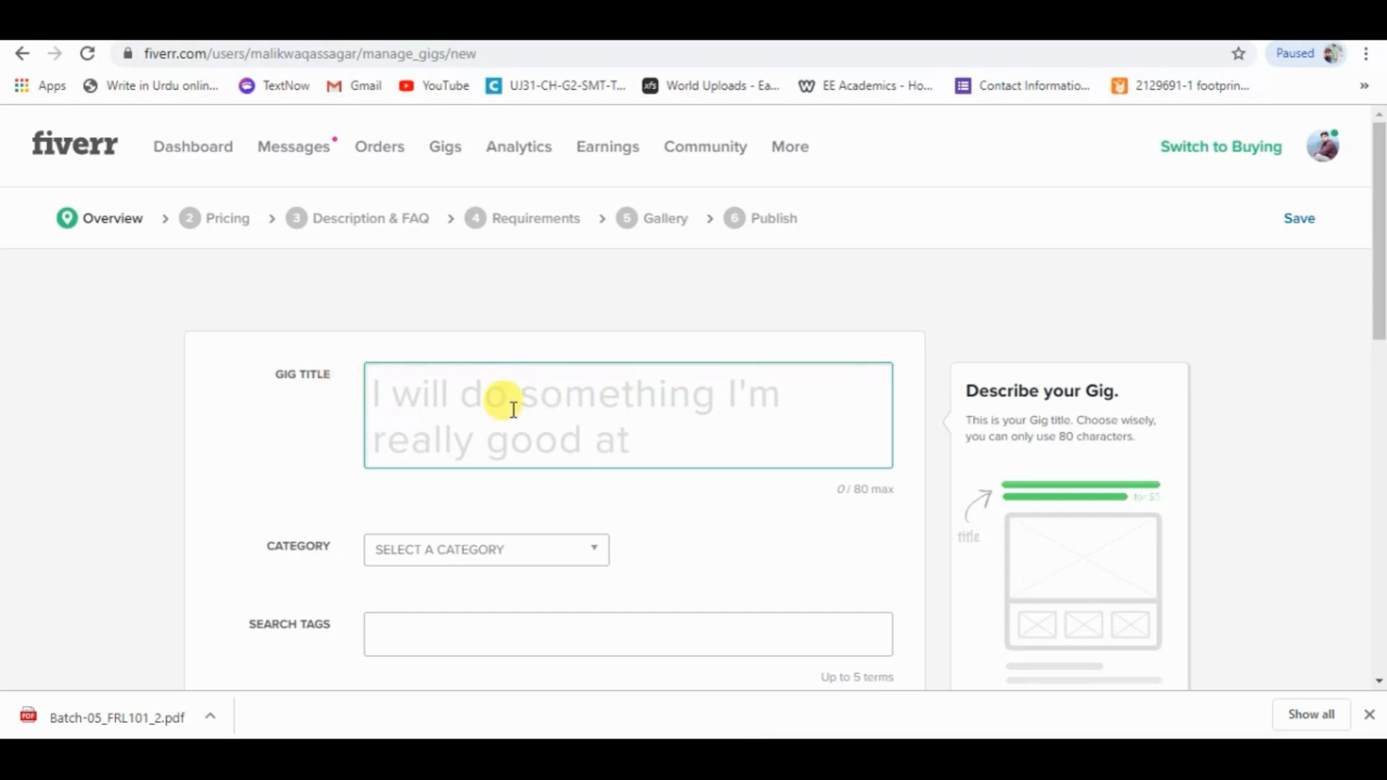
{"action": "type", "text": "do any "}
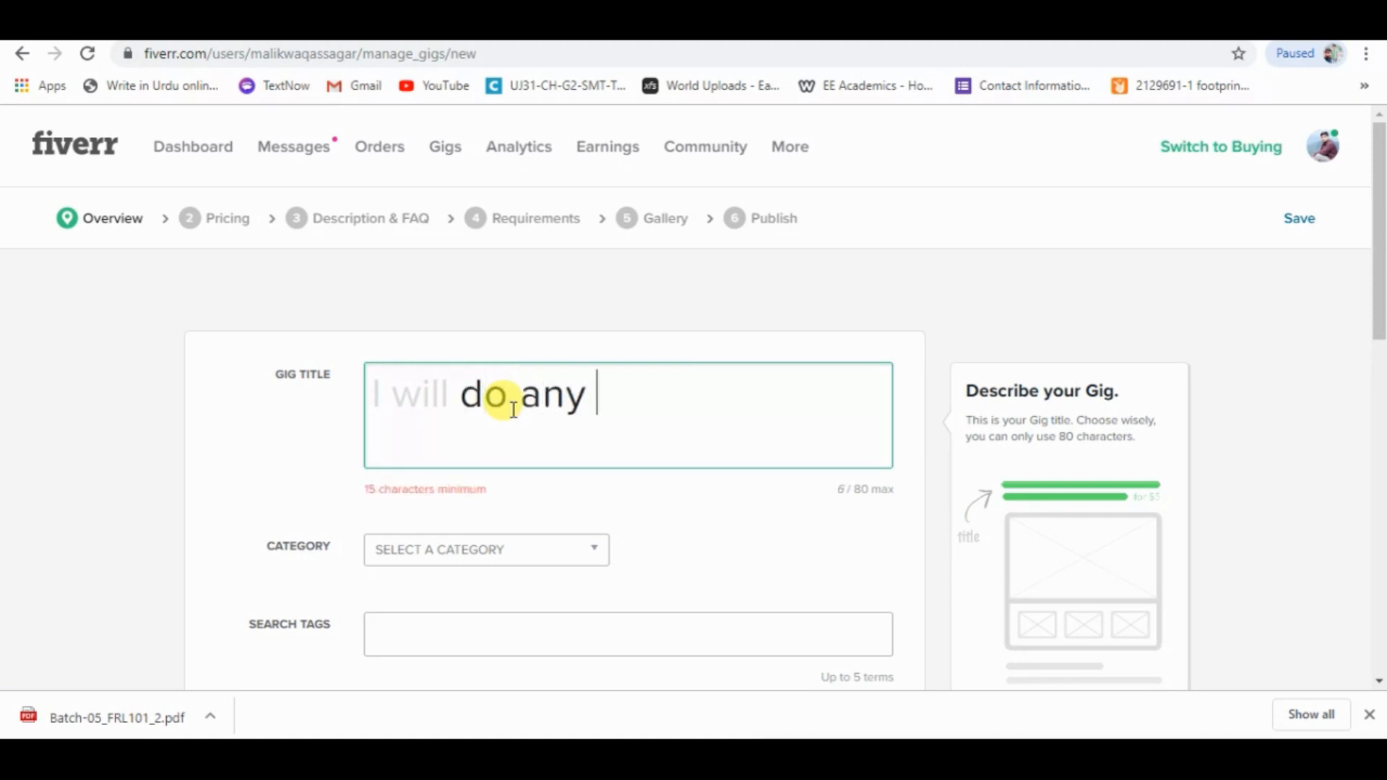
{"action": "type", "text": "profess"}
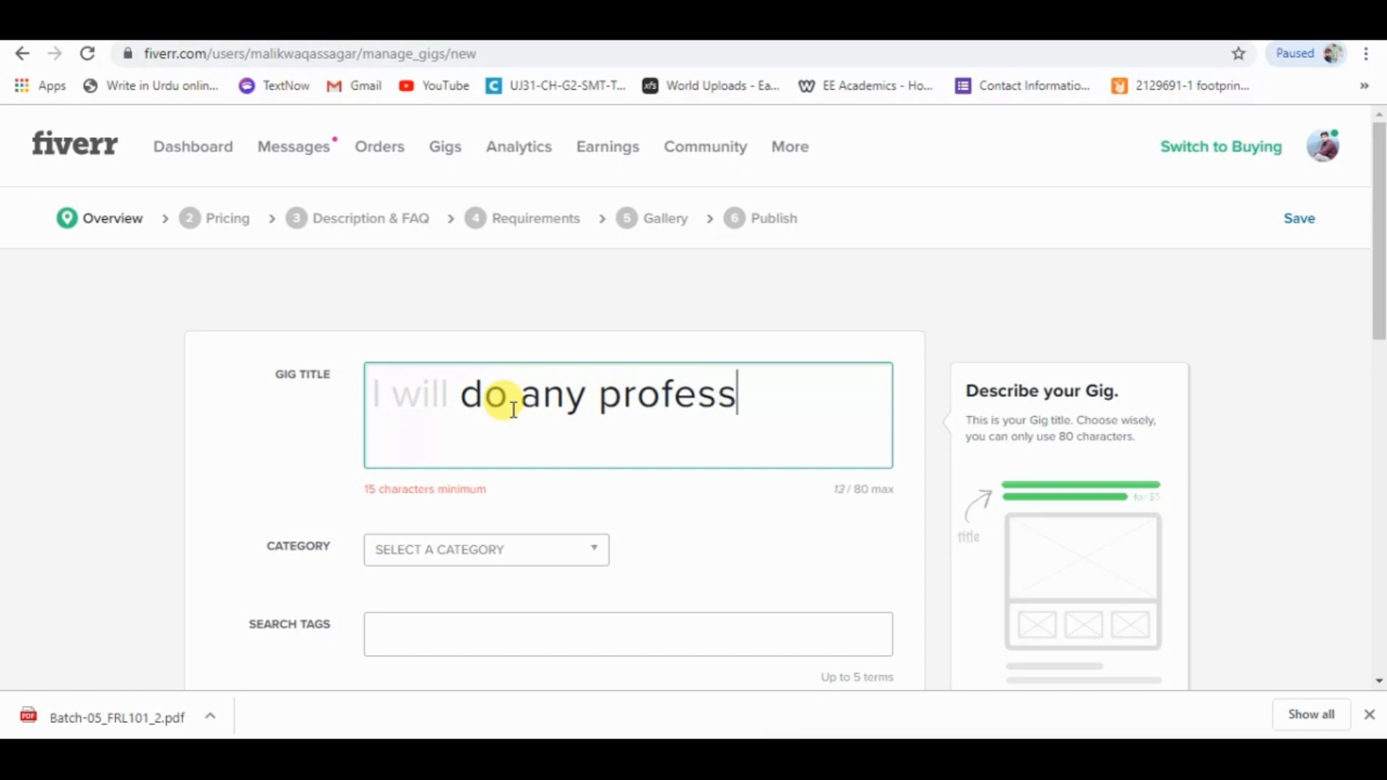
{"action": "type", "text": "ional "}
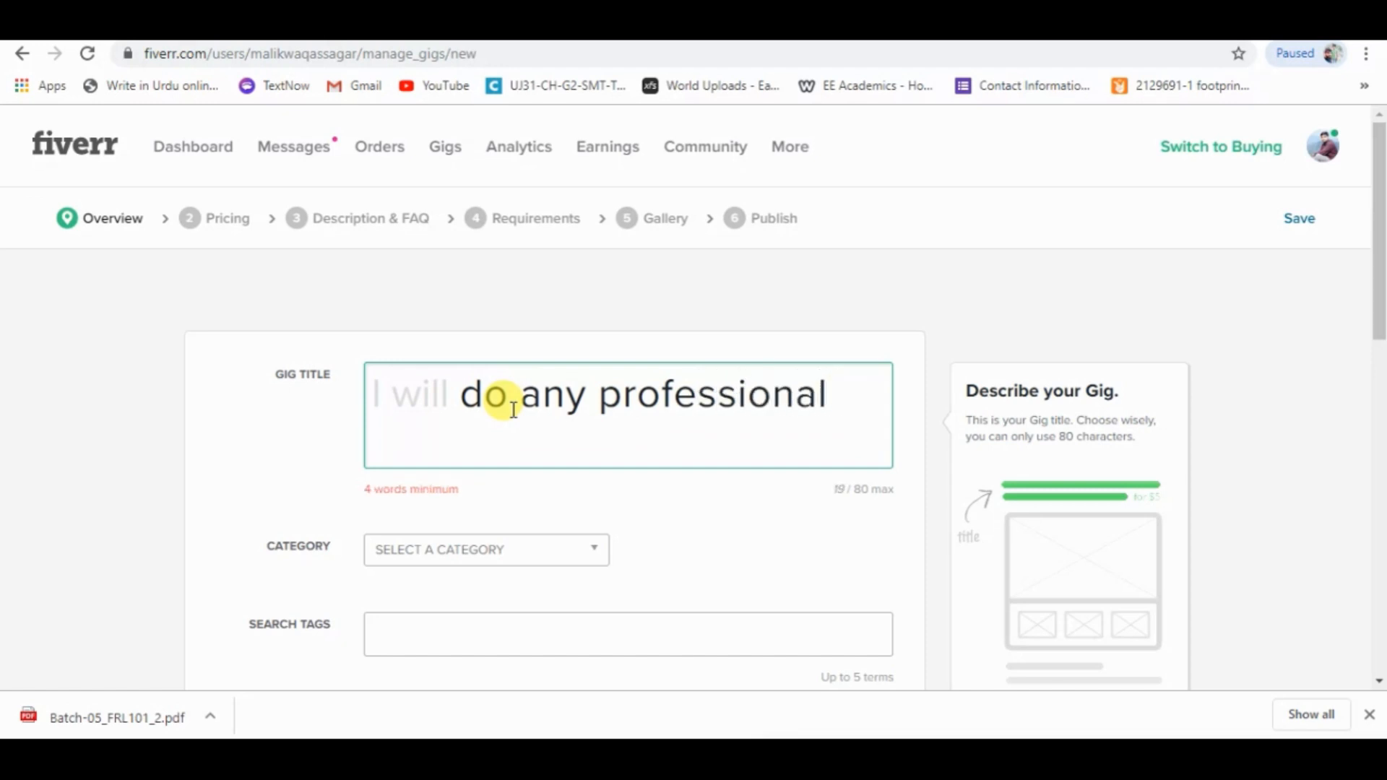
{"action": "type", "text": "photo"}
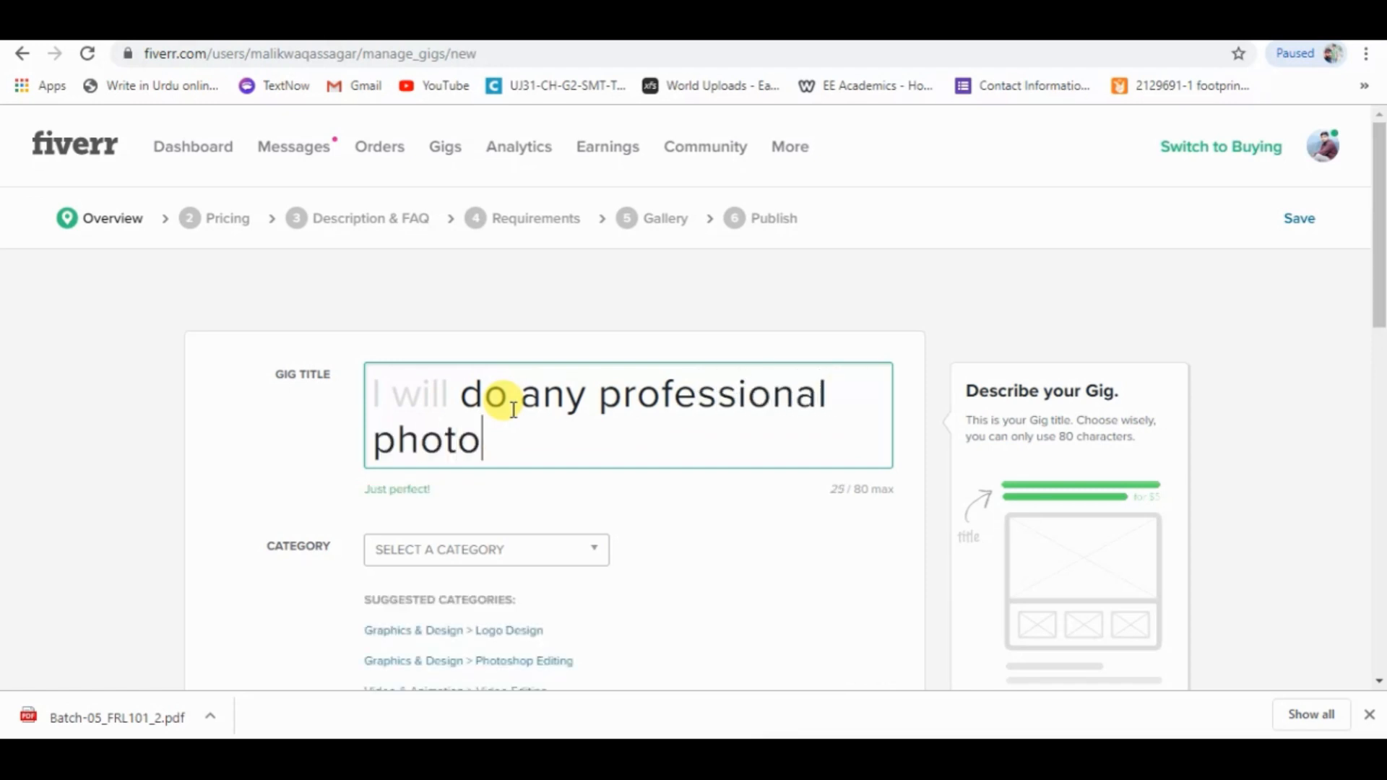
{"action": "type", "text": "shop"}
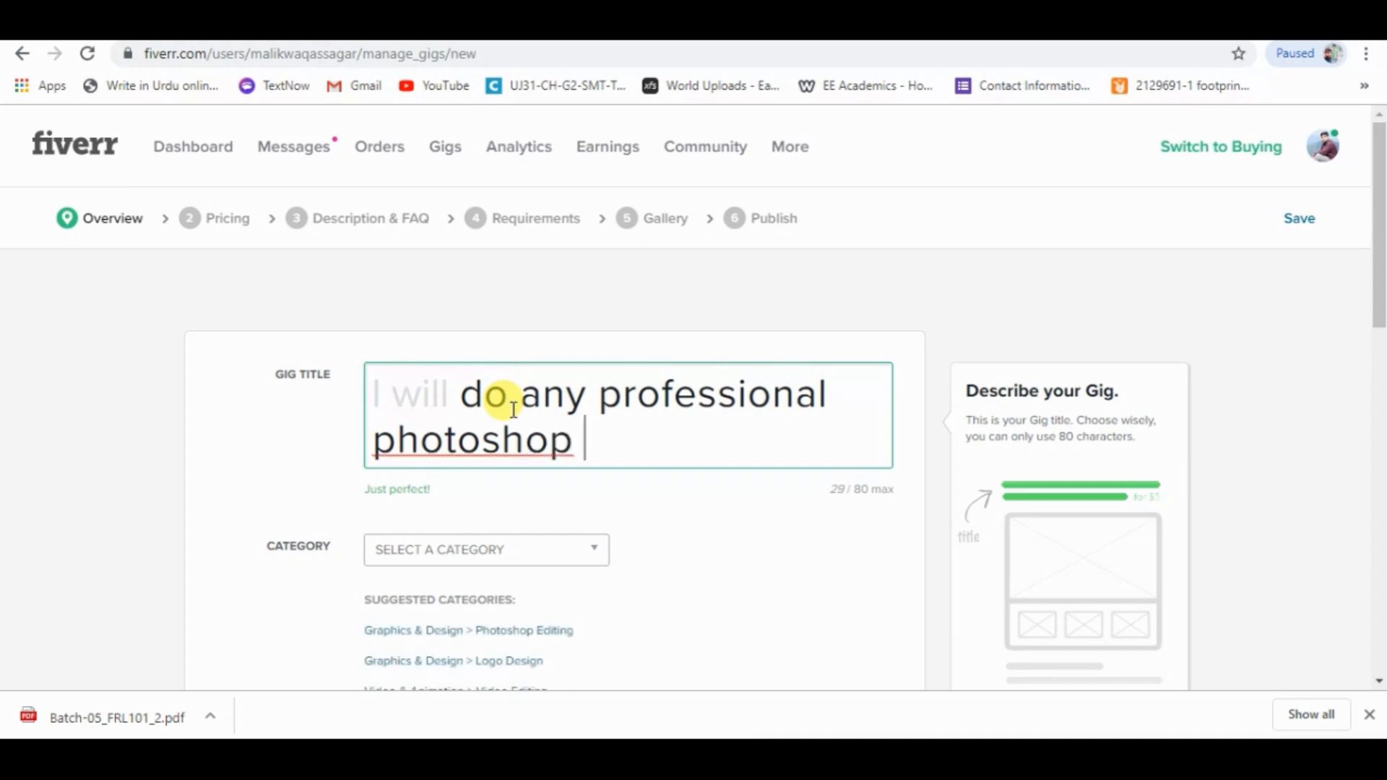
{"action": "type", "text": " editing "}
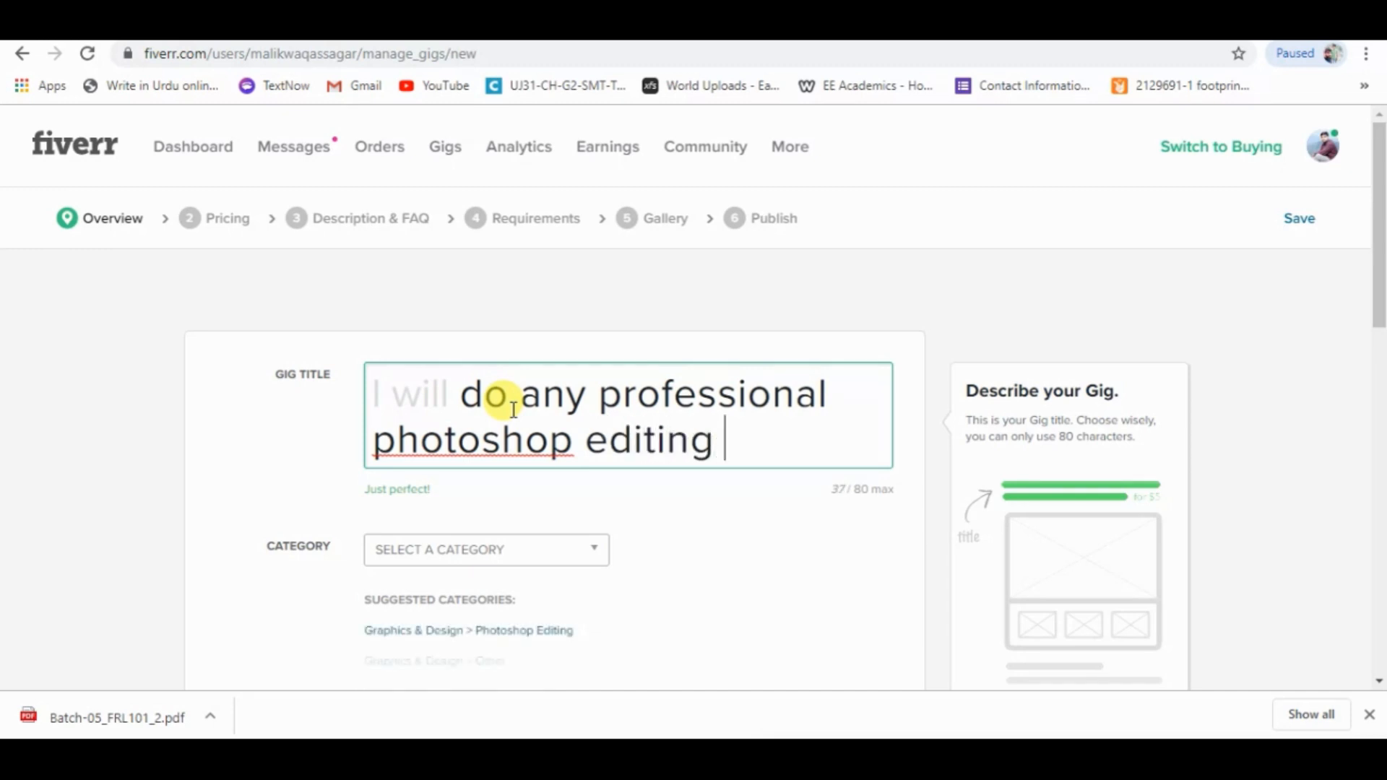
{"action": "type", "text": "in 1 "}
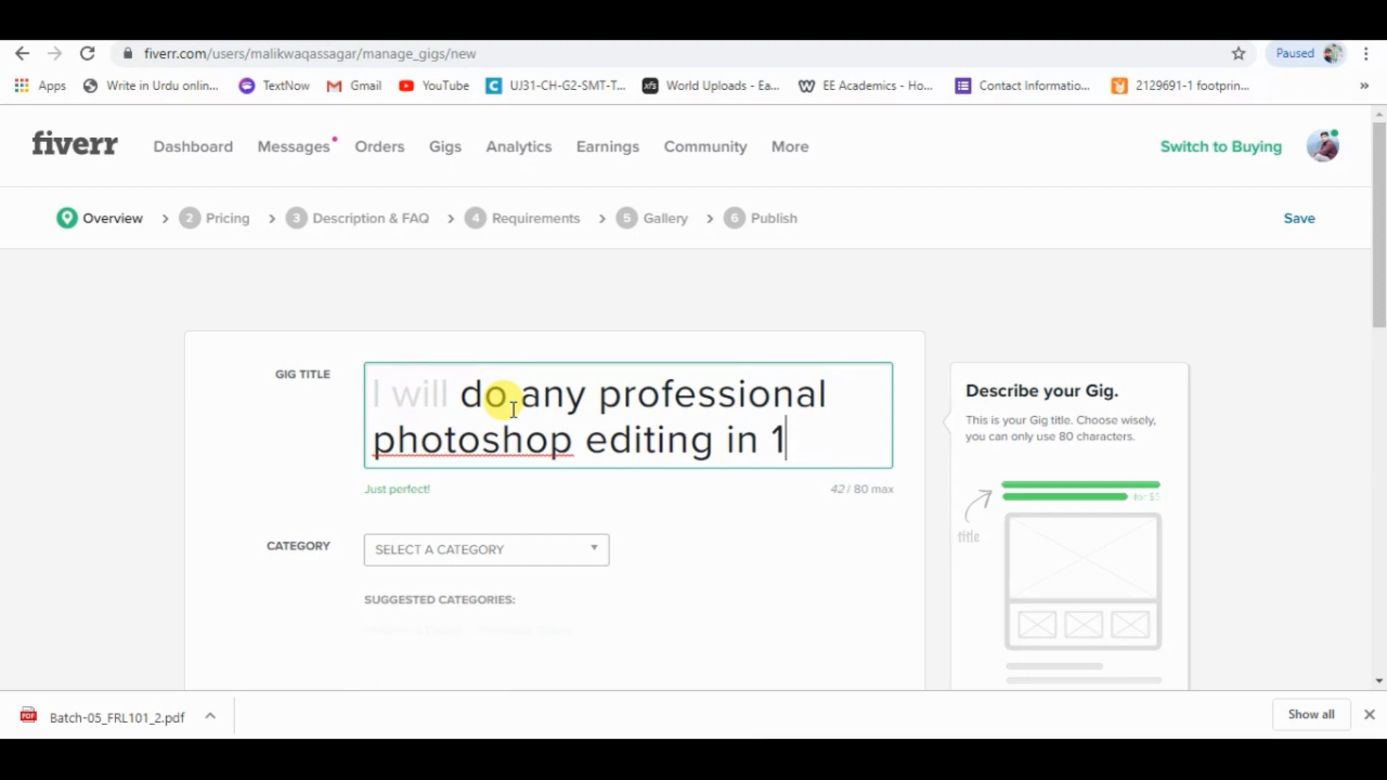
{"action": "type", "text": "Hour"}
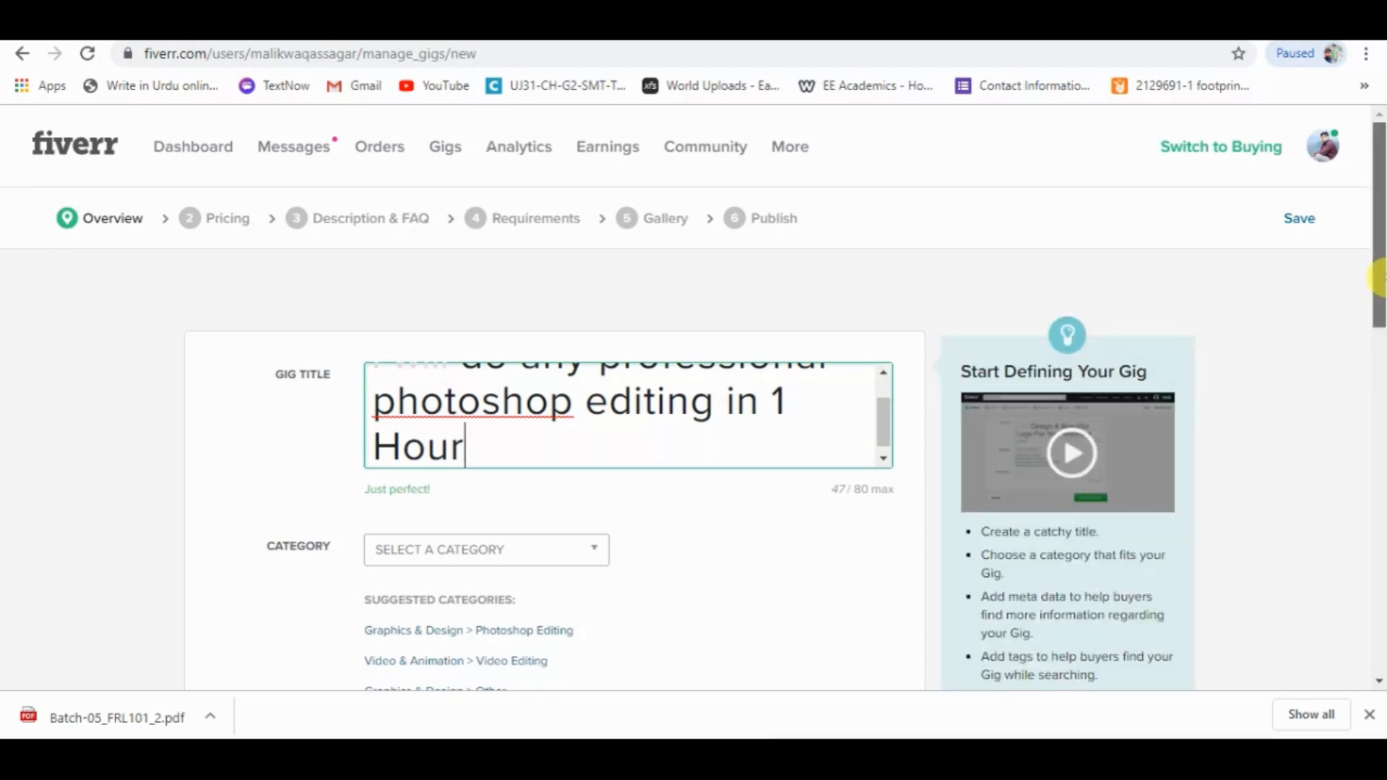
{"action": "scroll", "coordinate": [1378, 275], "scroll_direction": "down", "scroll_amount": 1}
{"action": "scroll", "coordinate": [1378, 275], "scroll_direction": "up", "scroll_amount": 1}
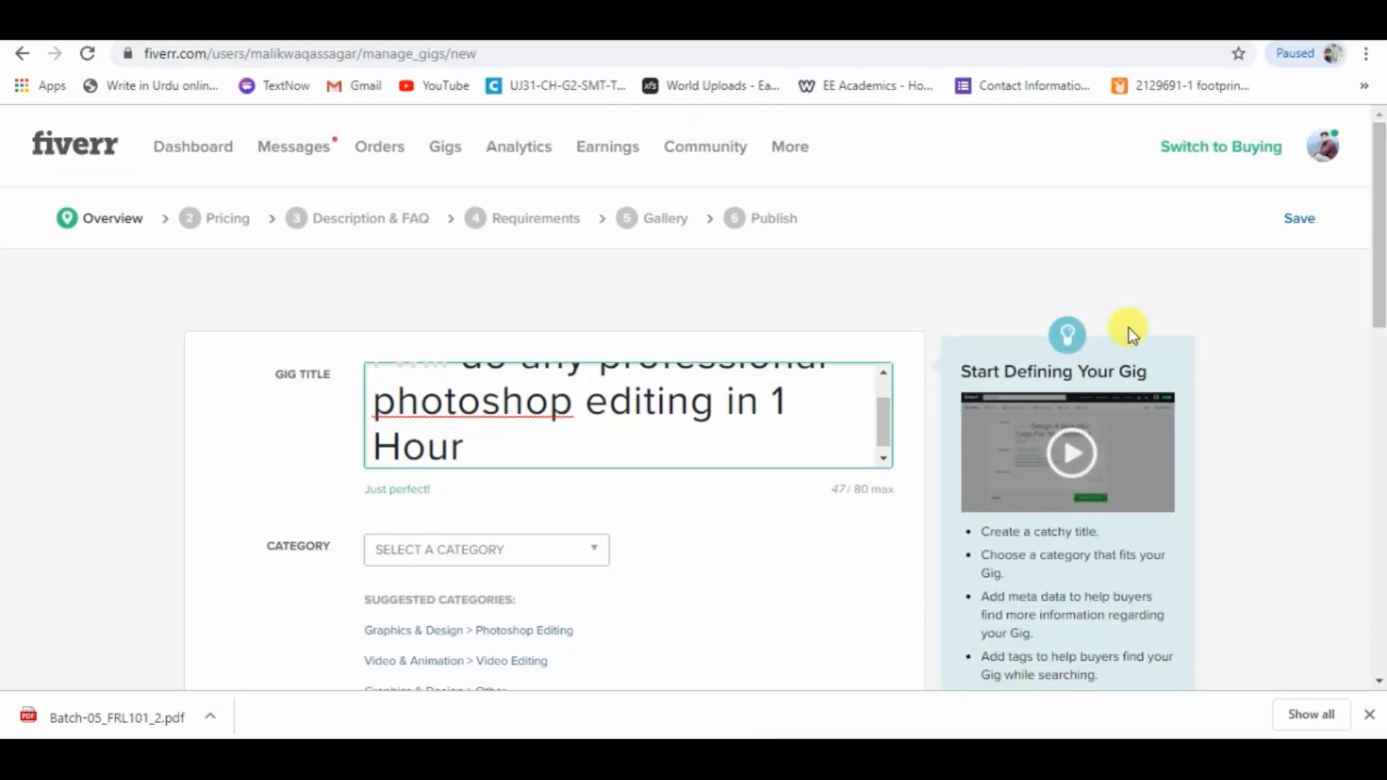
{"action": "left_click_drag", "start_coordinate": [880, 424], "coordinate": [882, 415]}
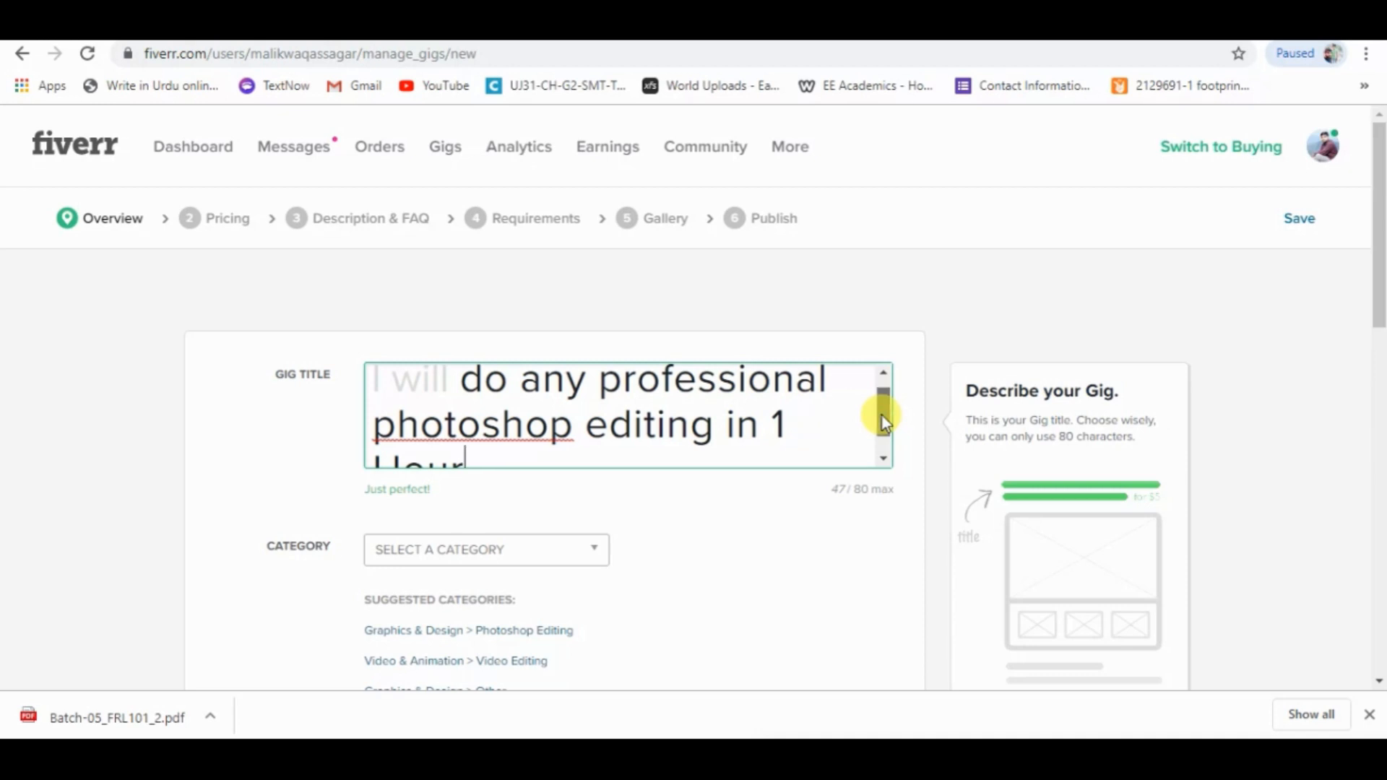
{"action": "left_click_drag", "start_coordinate": [882, 418], "coordinate": [882, 434]}
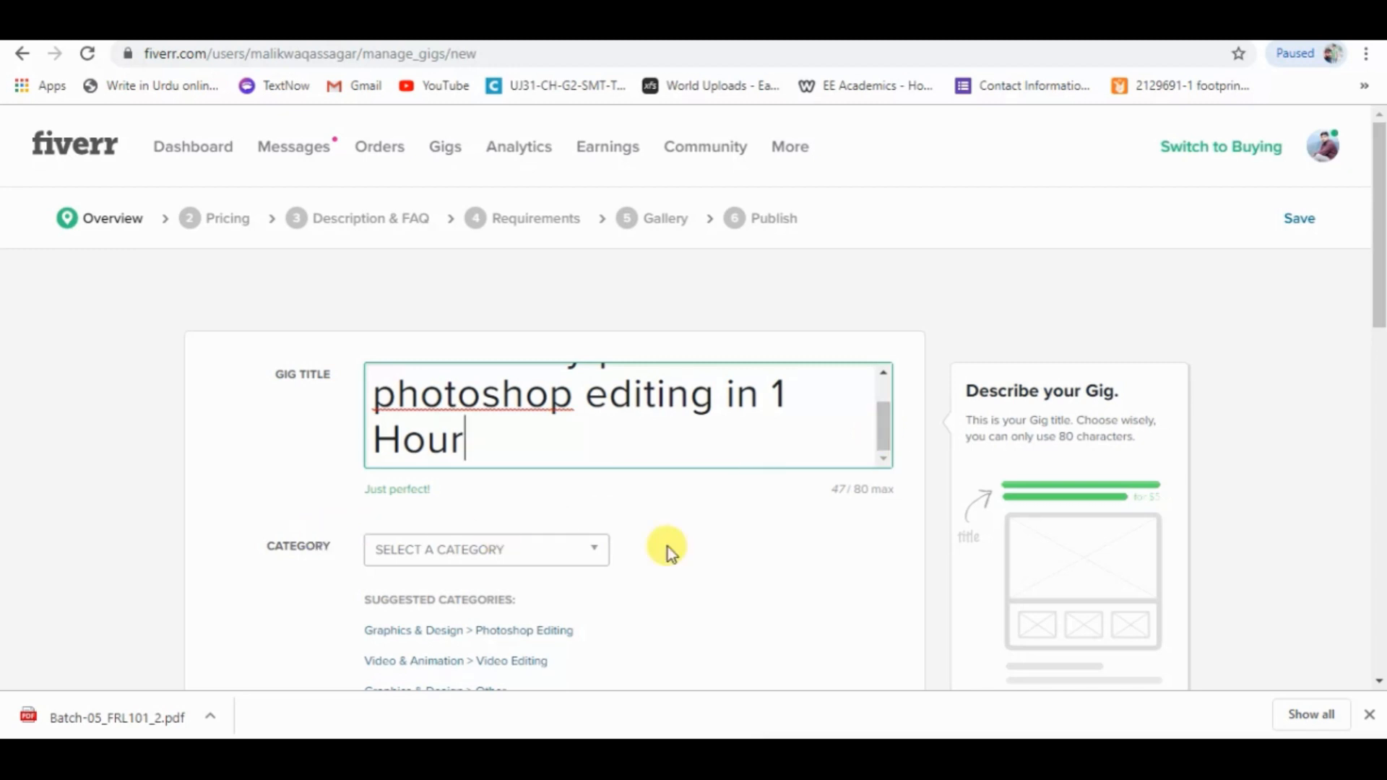
Set the gig's category to Graphics & Design with the subcategory Photoshop Editing.
{"action": "left_click", "coordinate": [589, 550]}
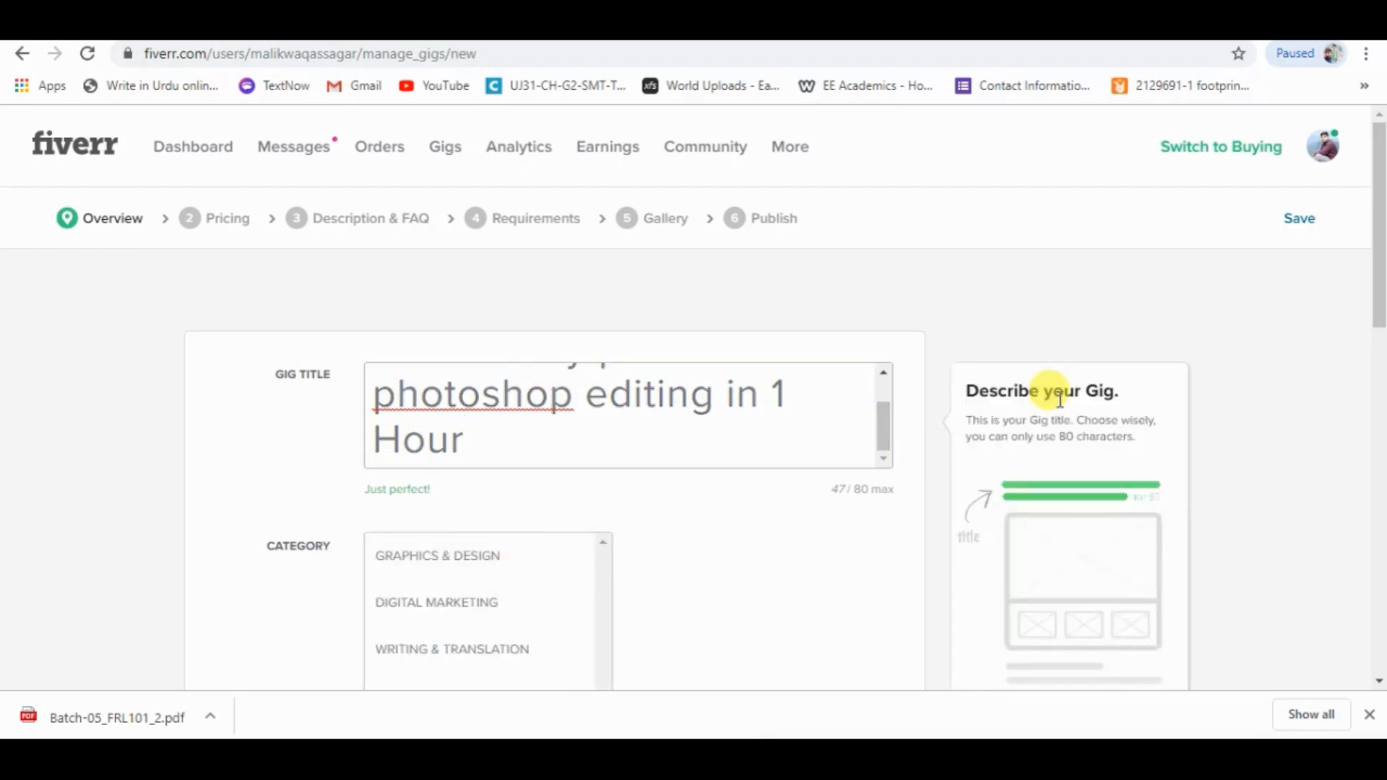
{"action": "left_click_drag", "start_coordinate": [1380, 217], "coordinate": [1382, 302]}
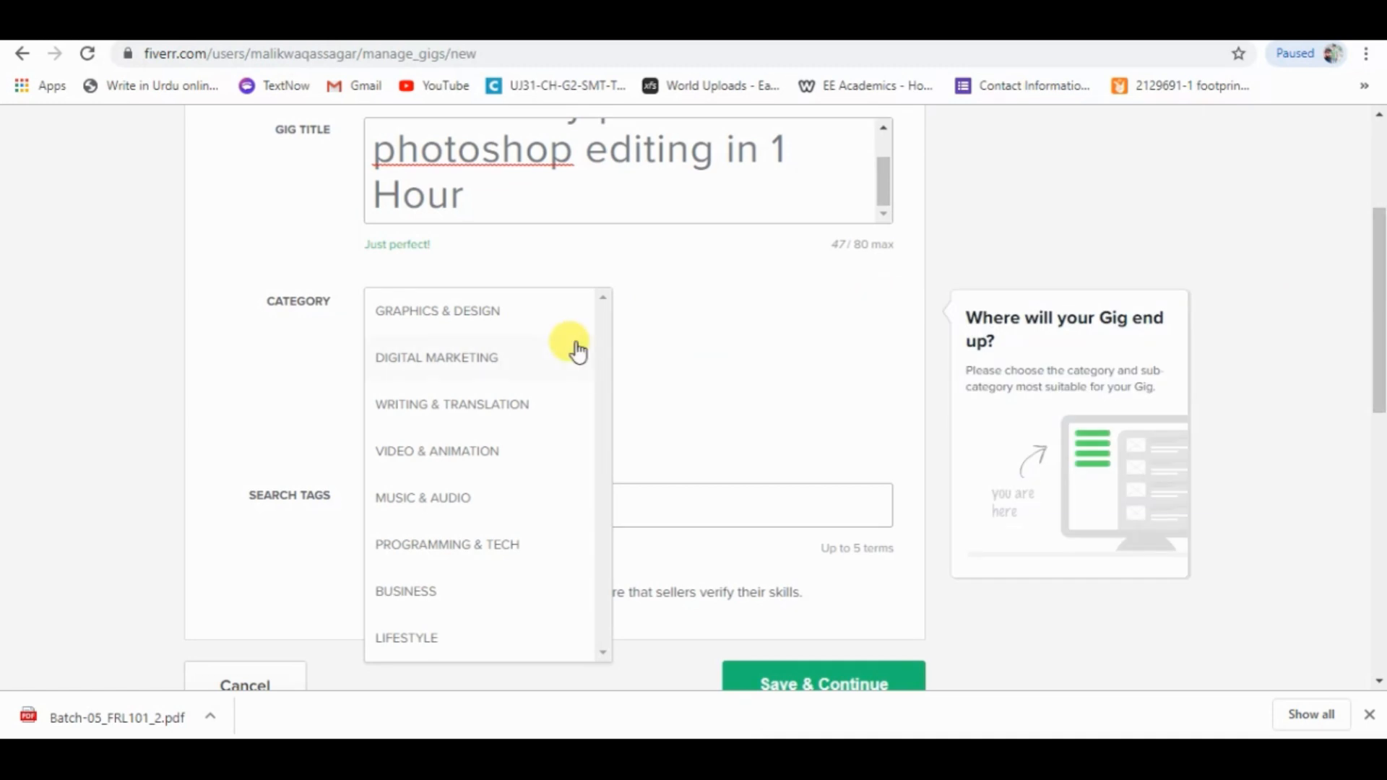
{"action": "left_click", "coordinate": [460, 315]}
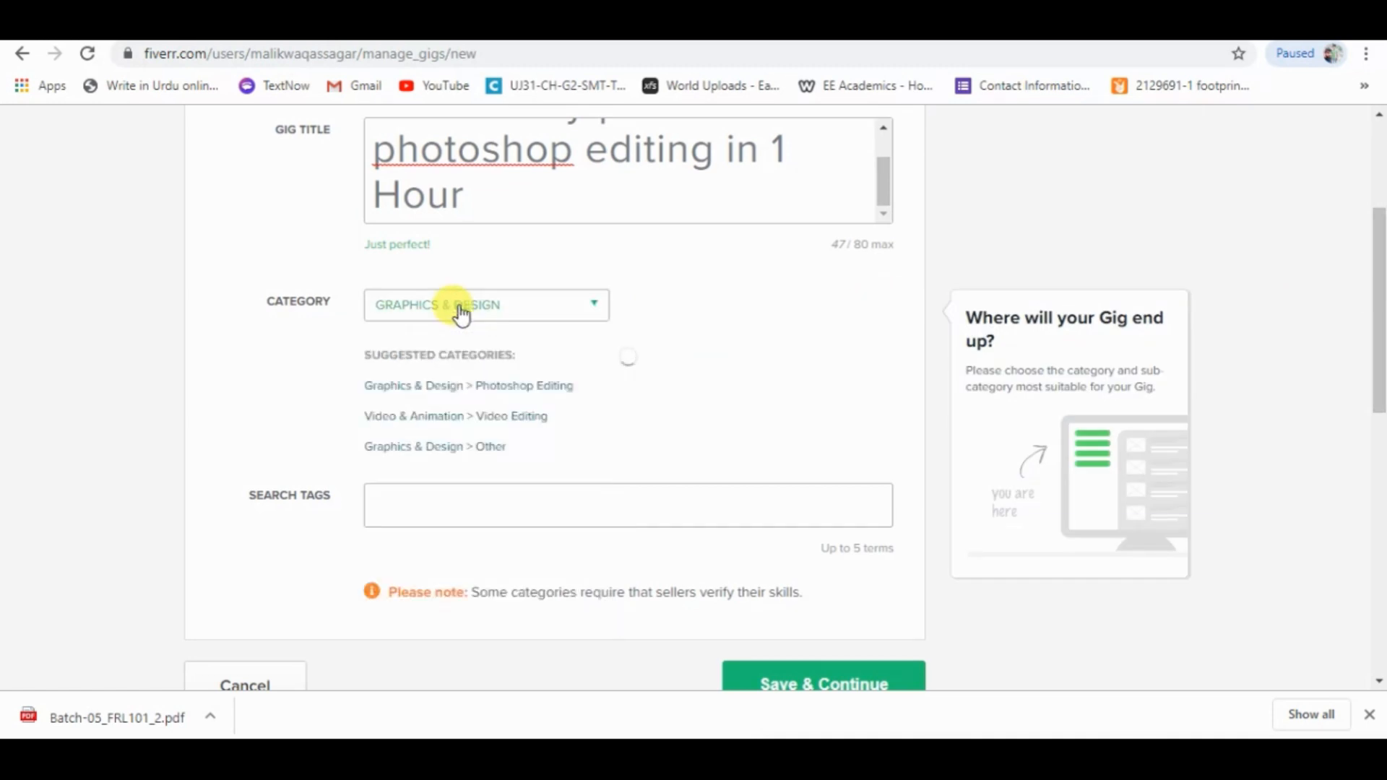
{"action": "left_click", "coordinate": [799, 325]}
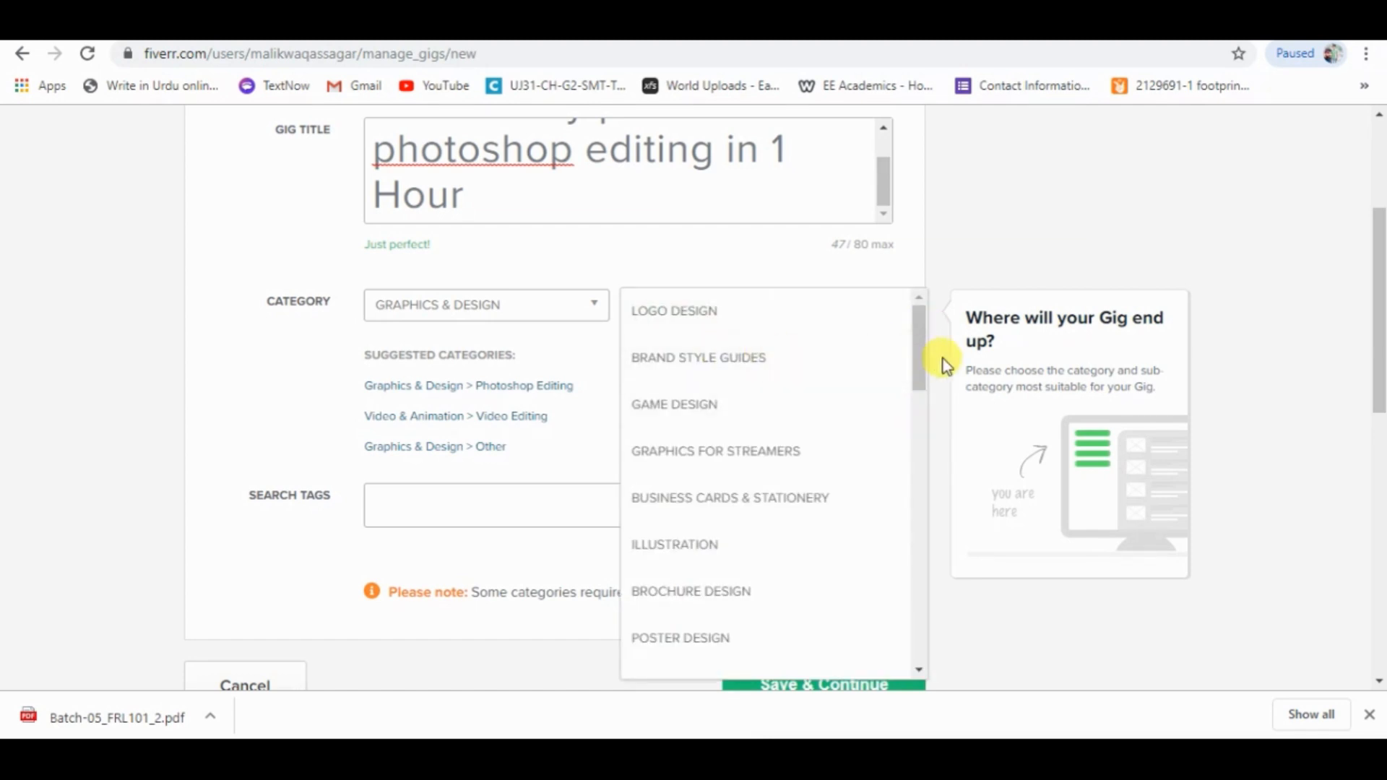
{"action": "left_click_drag", "start_coordinate": [927, 361], "coordinate": [938, 484]}
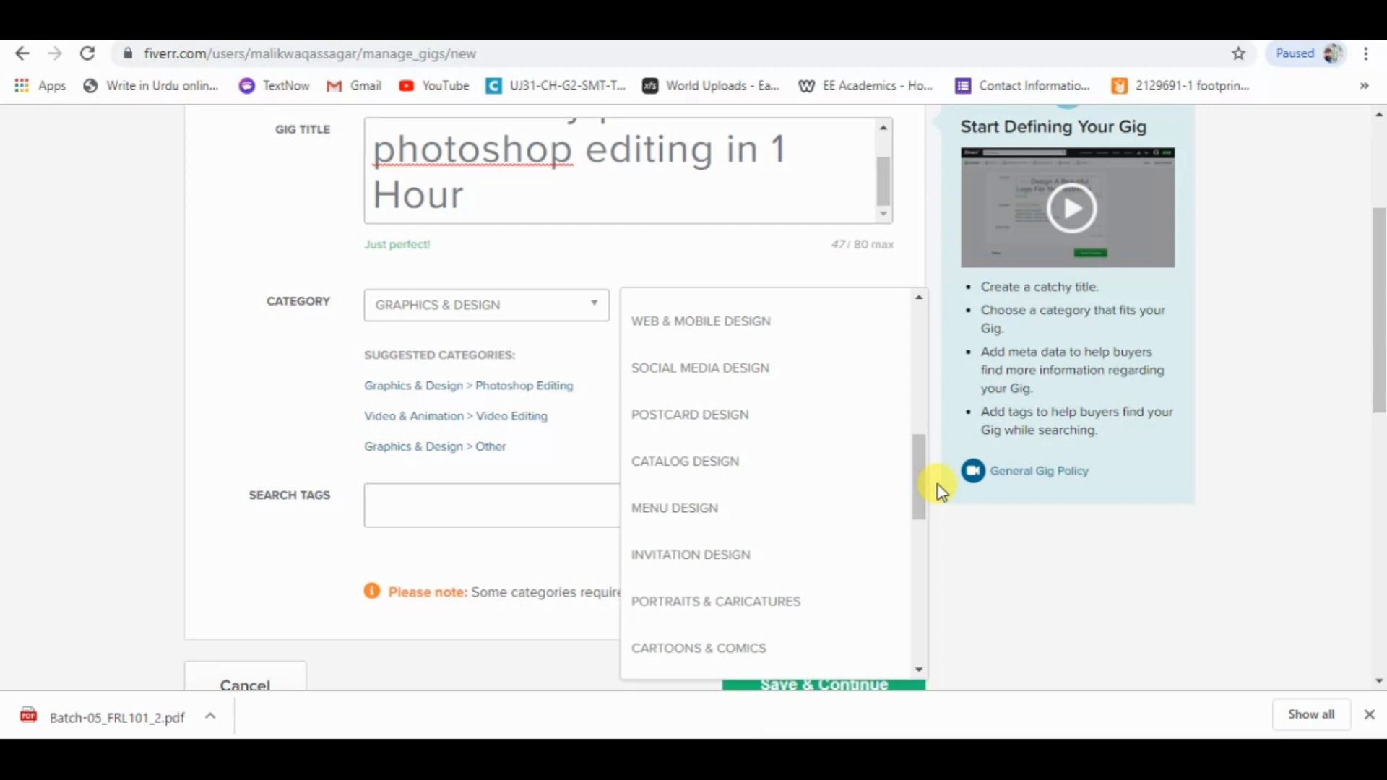
{"action": "left_click_drag", "start_coordinate": [924, 483], "coordinate": [922, 536]}
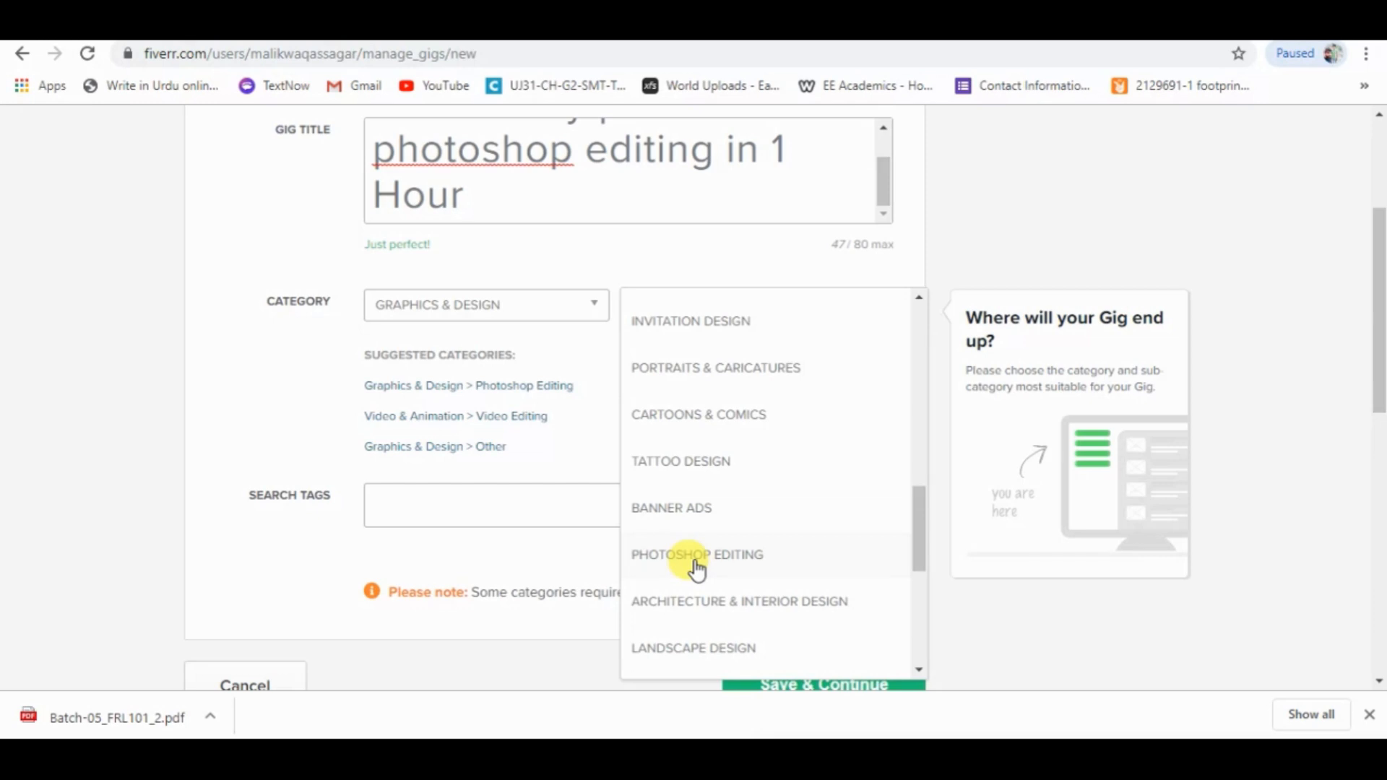
{"action": "left_click", "coordinate": [755, 559]}
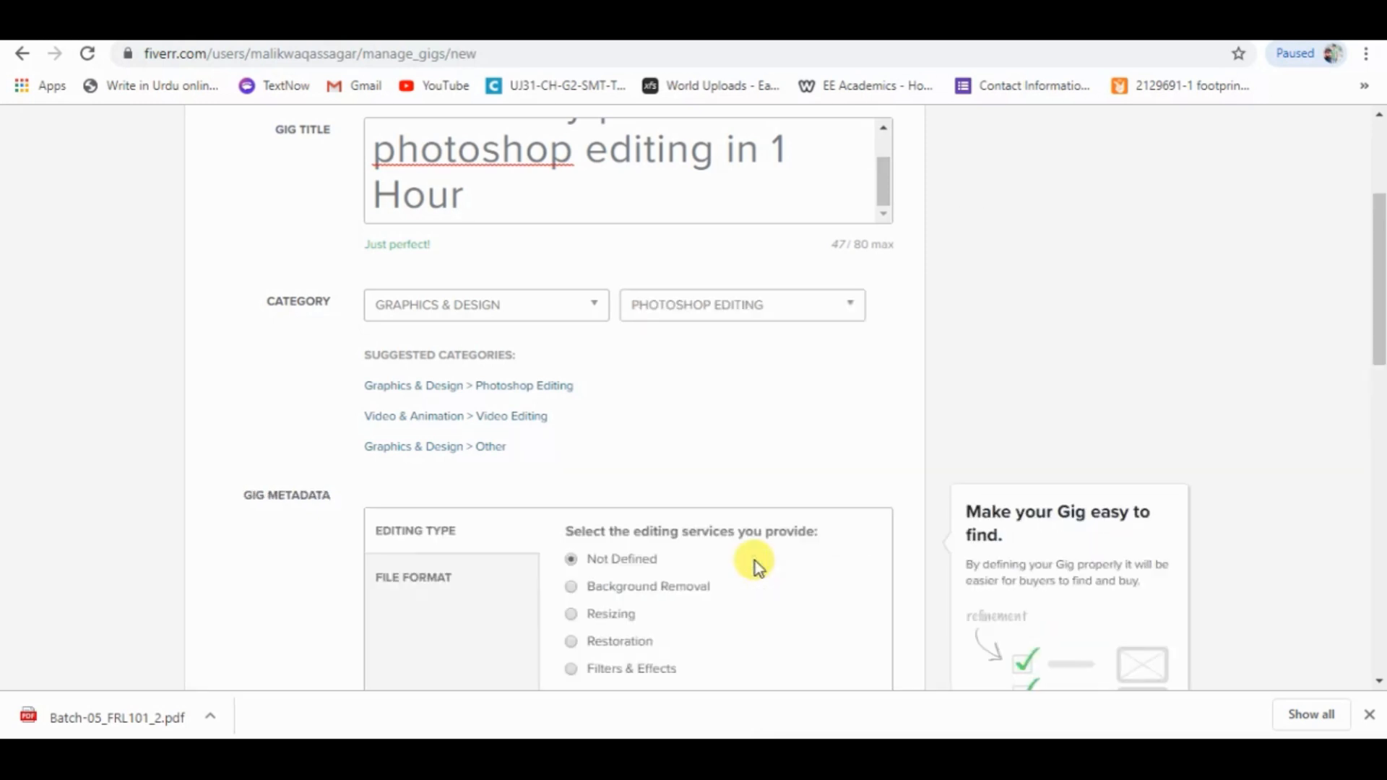
Set the editing type in the gig metadata to Filters & Effects.
{"action": "scroll", "coordinate": [1378, 388], "scroll_direction": "down", "scroll_amount": 5}
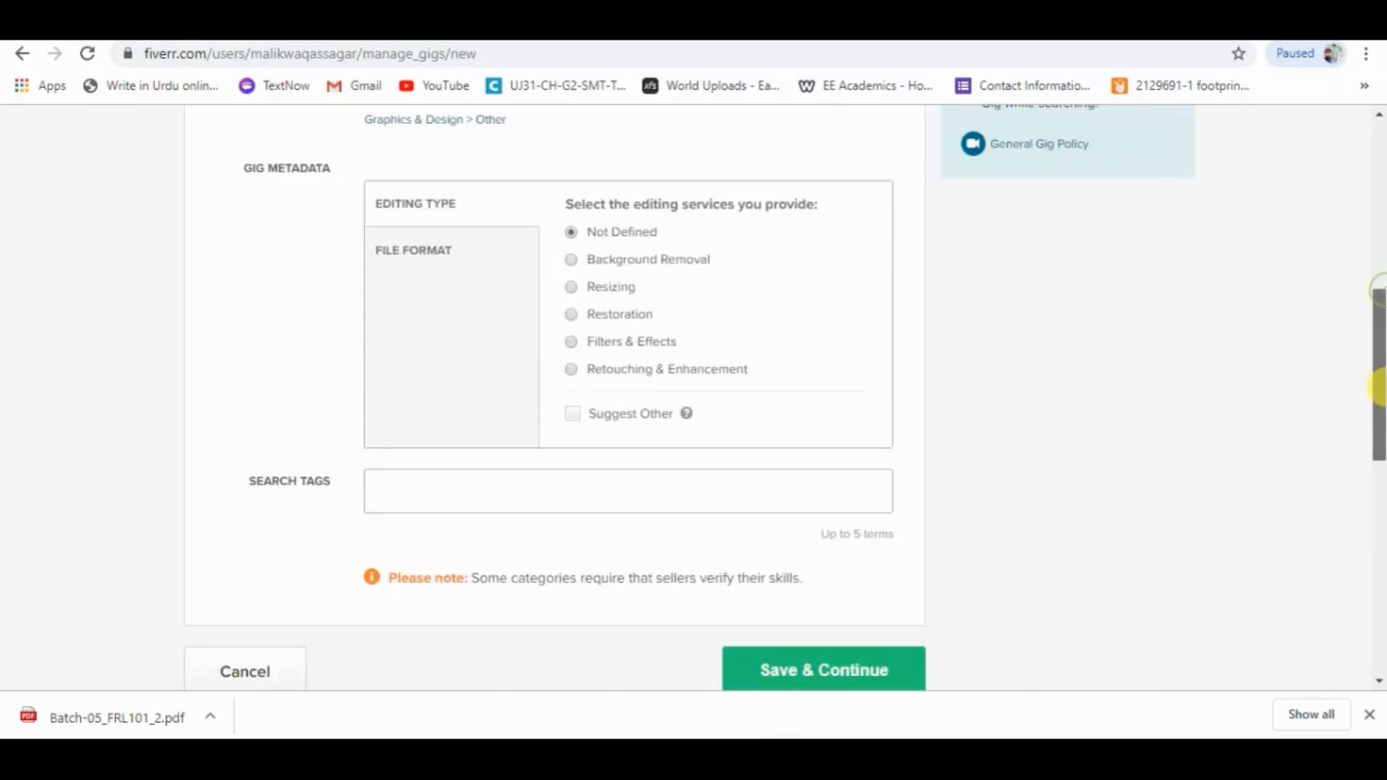
{"action": "left_click_drag", "start_coordinate": [1377, 390], "coordinate": [1377, 357]}
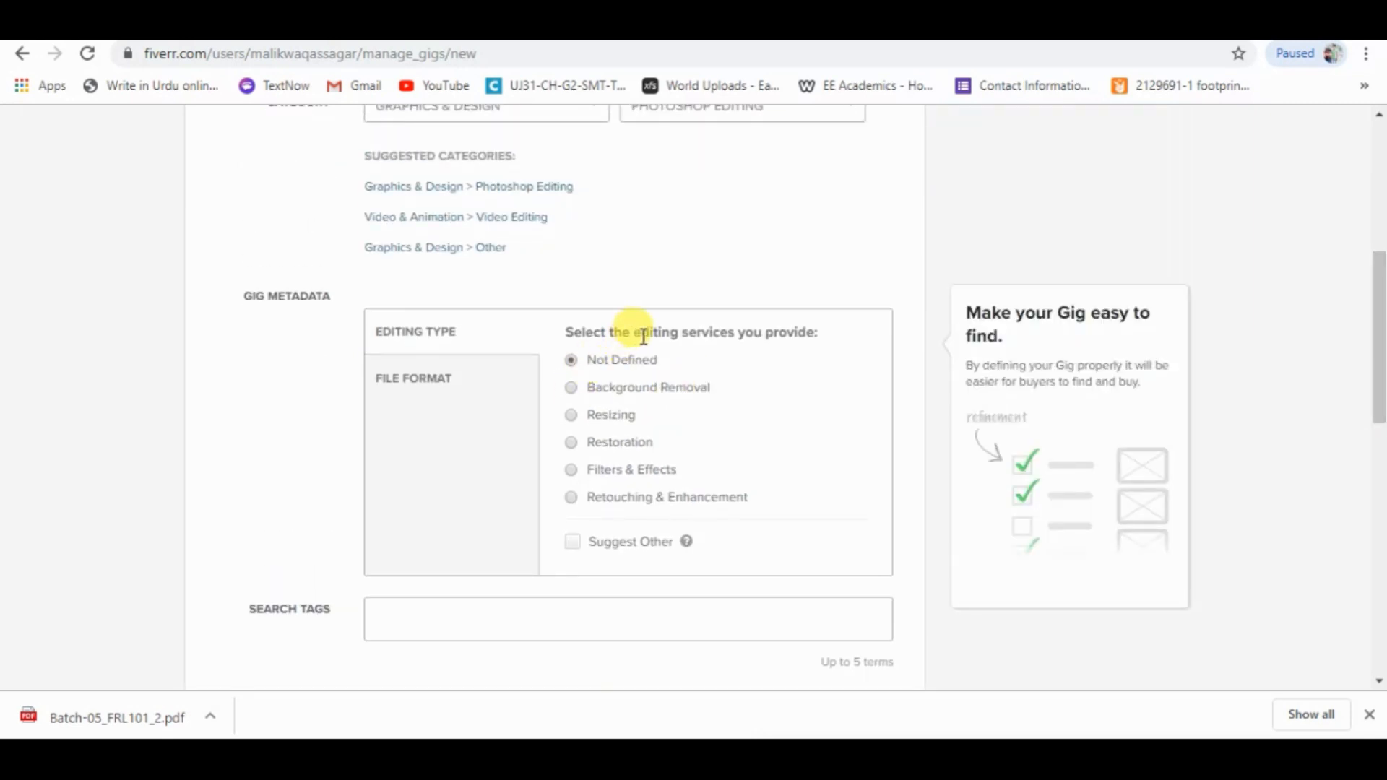
{"action": "left_click", "coordinate": [572, 393]}
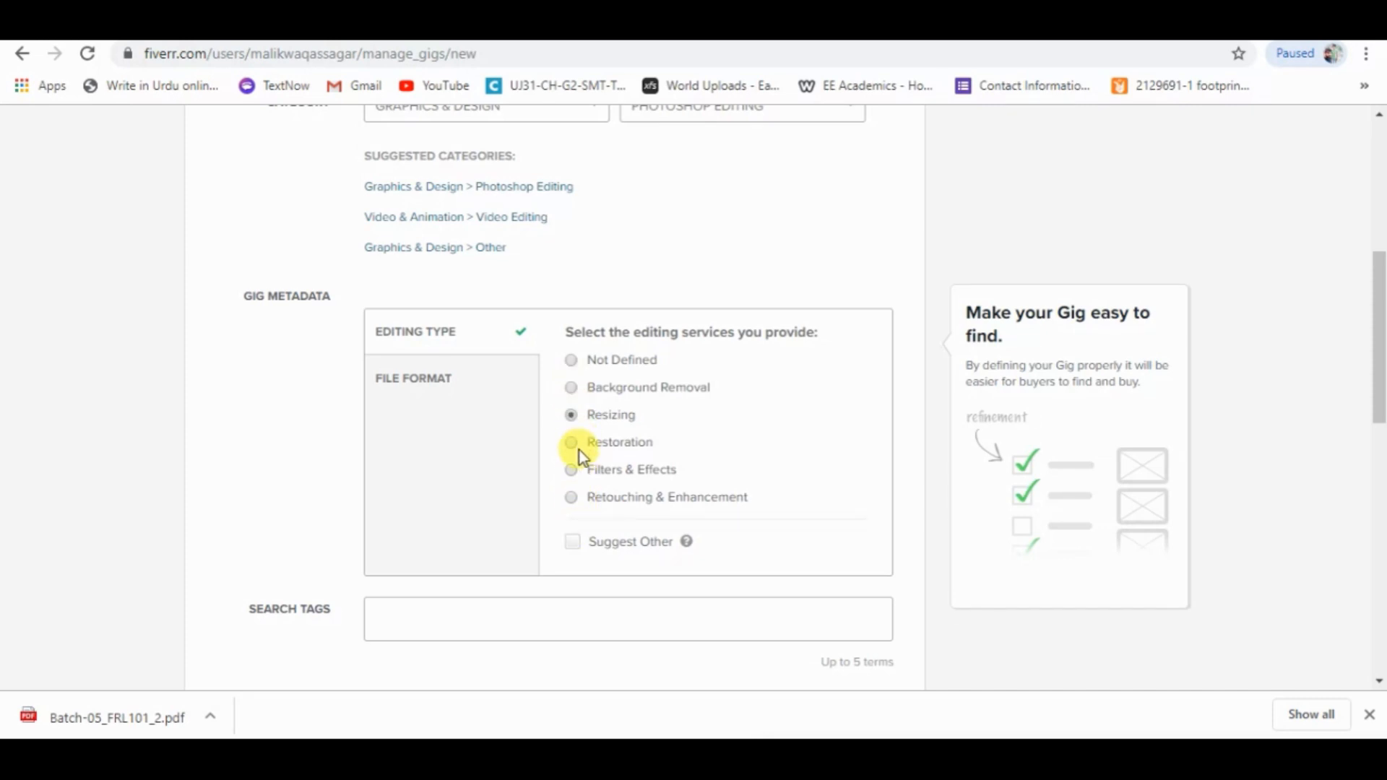
{"action": "left_click", "coordinate": [572, 469]}
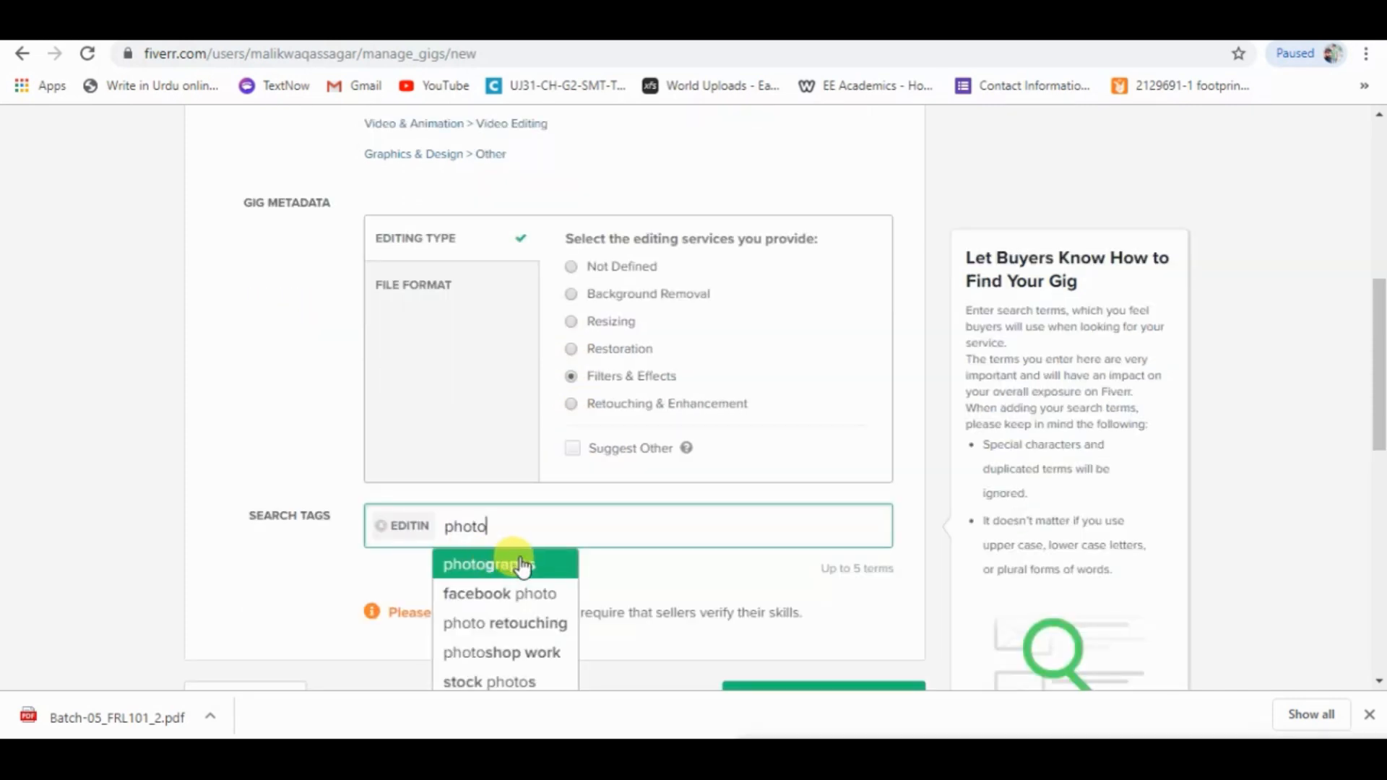
Add the search tags "editin", "photo" and "pho" to the gig.
{"action": "key", "text": "Return"}
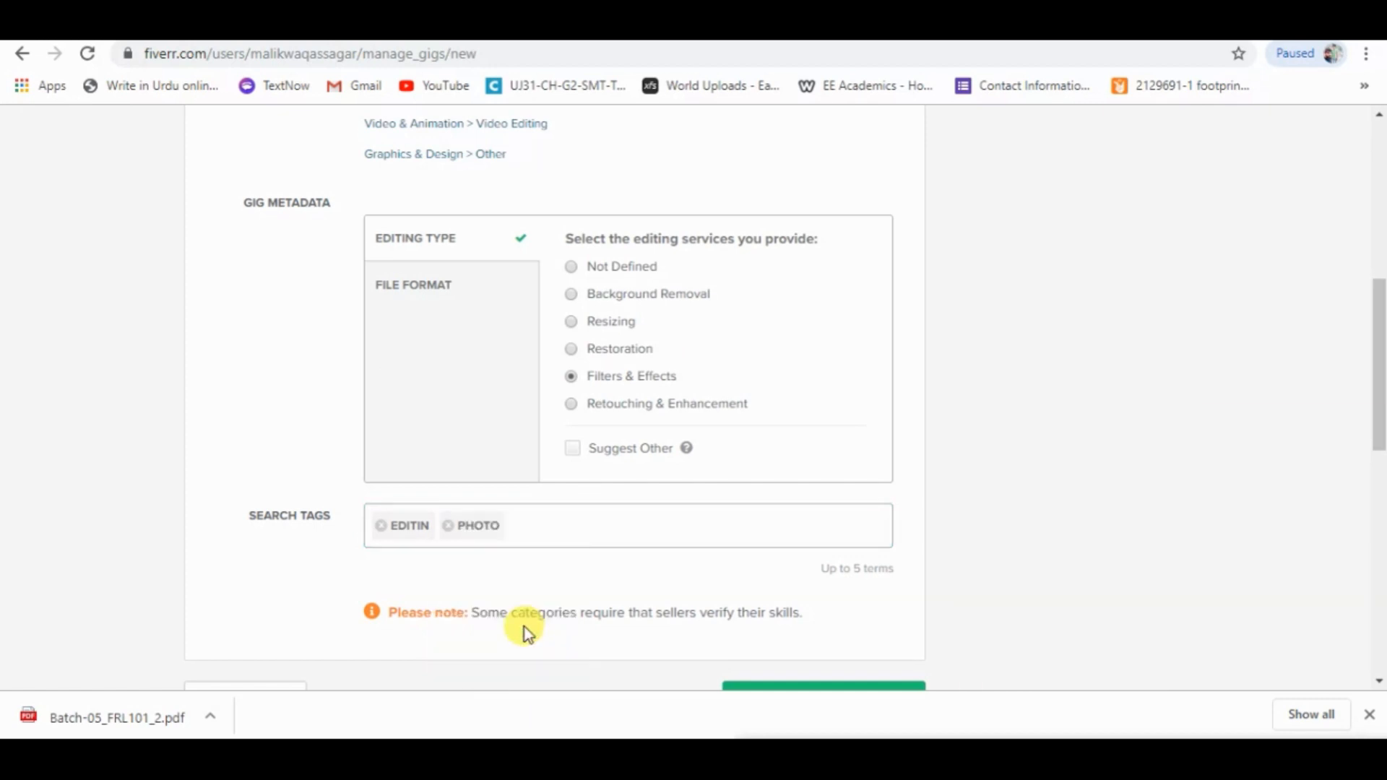
{"action": "left_click", "coordinate": [538, 523]}
{"action": "type", "text": "w"}
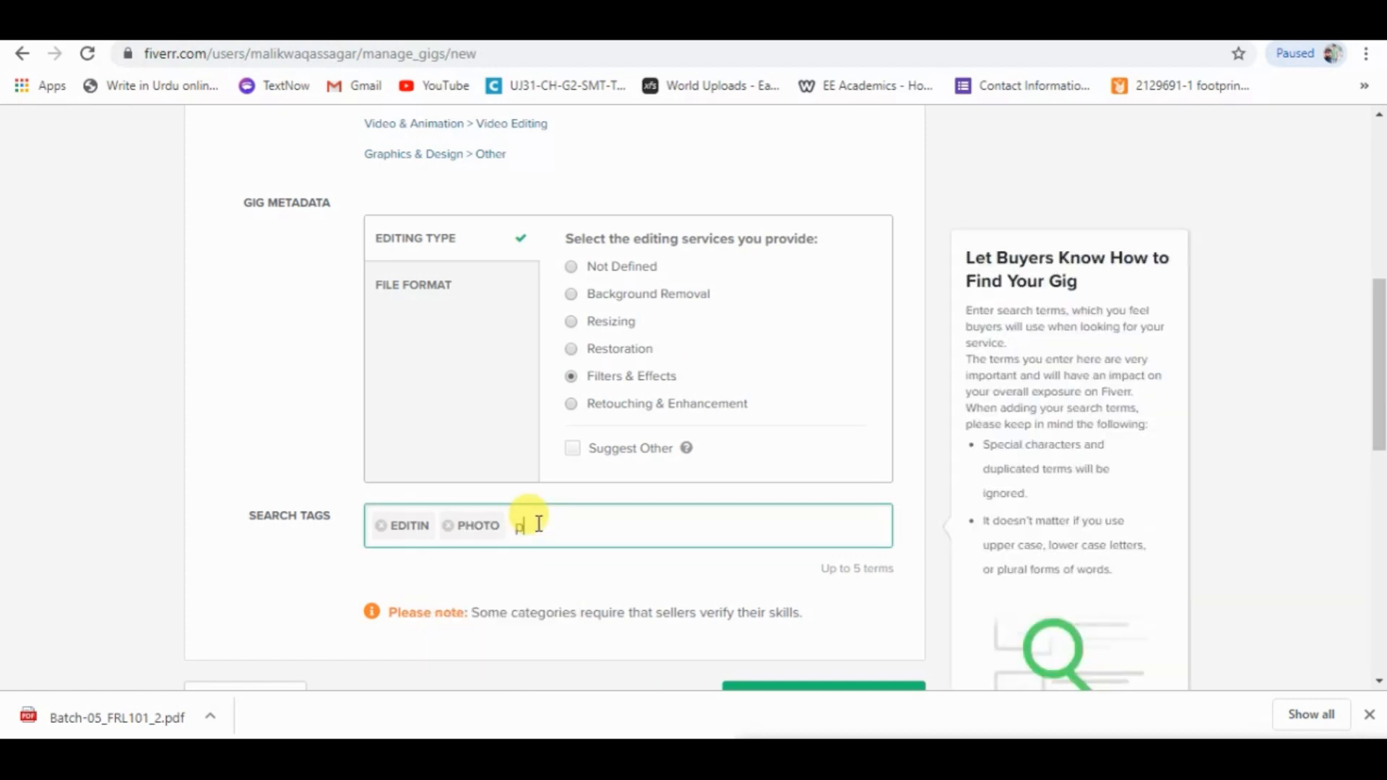
{"action": "type", "text": "hoto"}
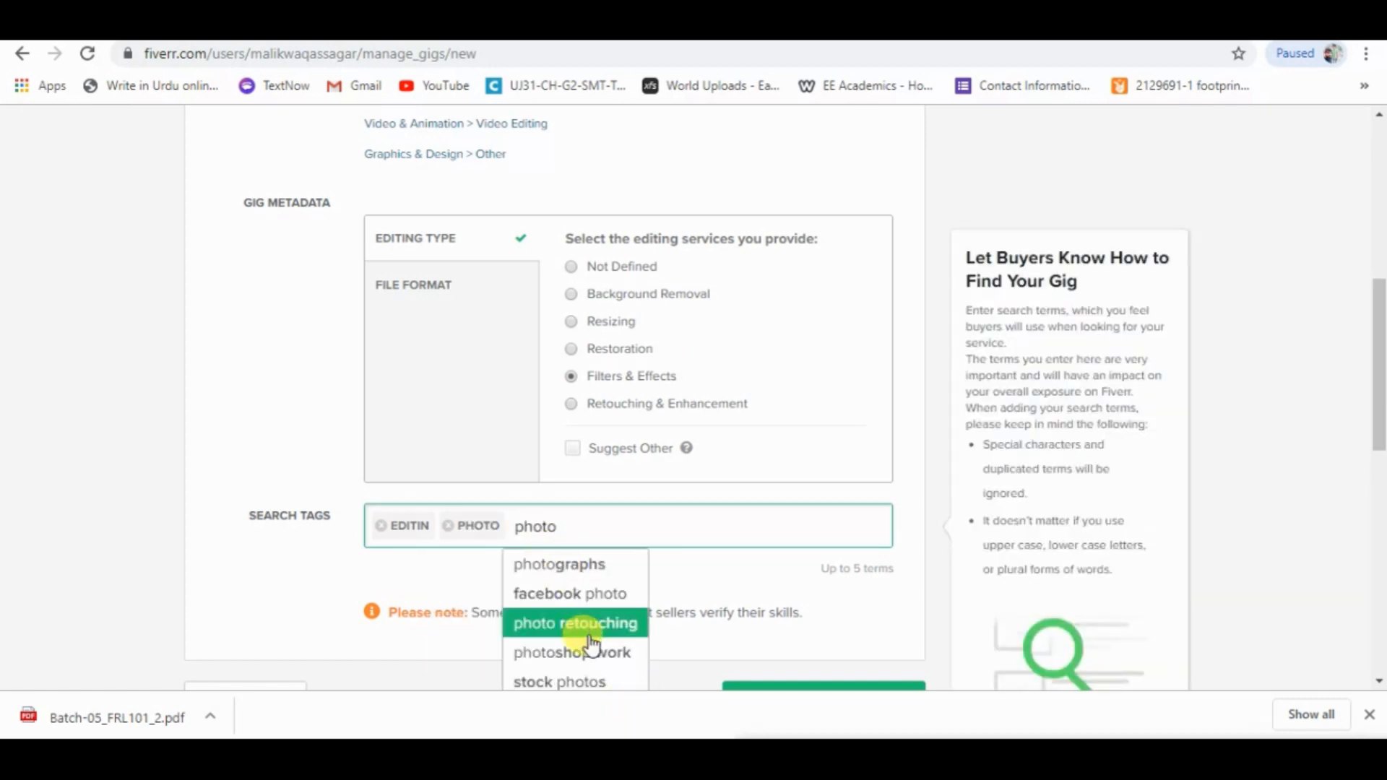
{"action": "left_click", "coordinate": [591, 653]}
{"action": "left_click", "coordinate": [680, 516]}
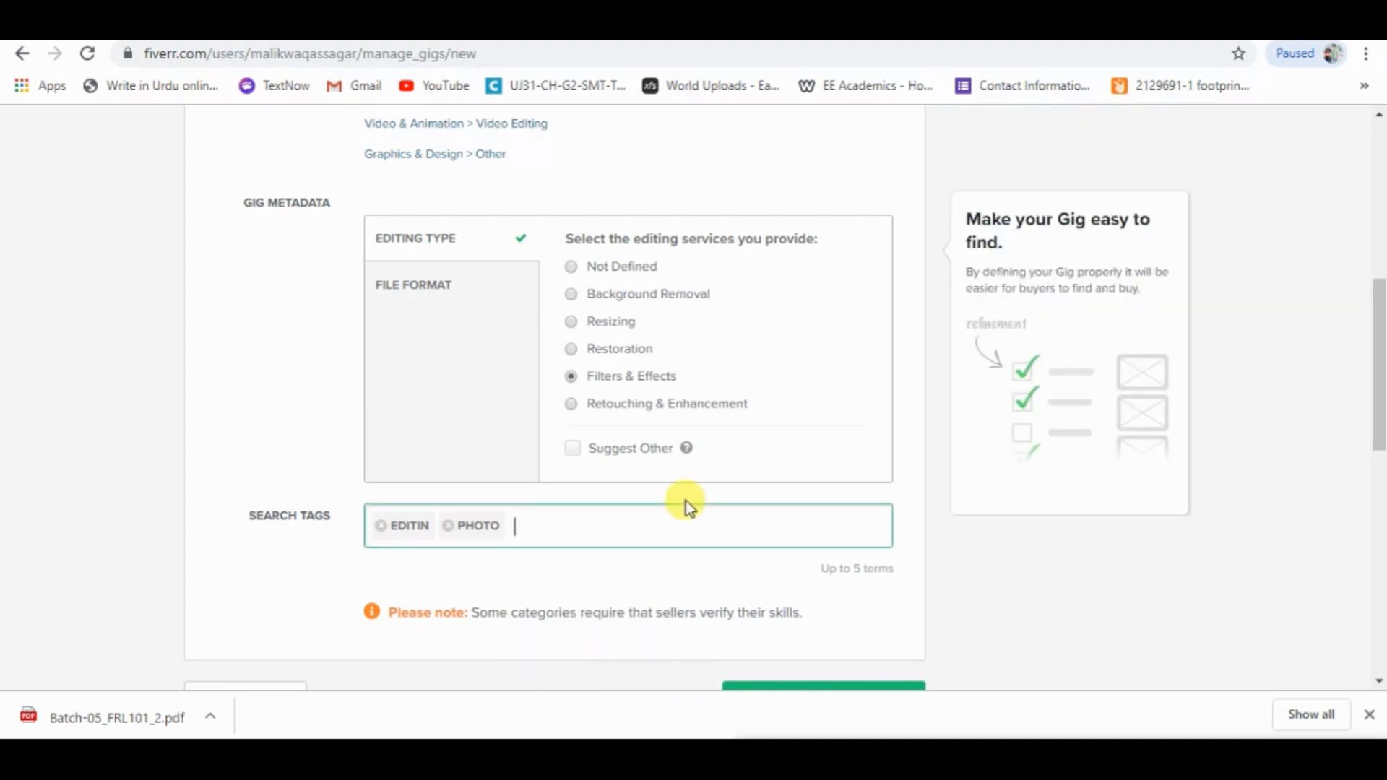
{"action": "type", "text": "ph"}
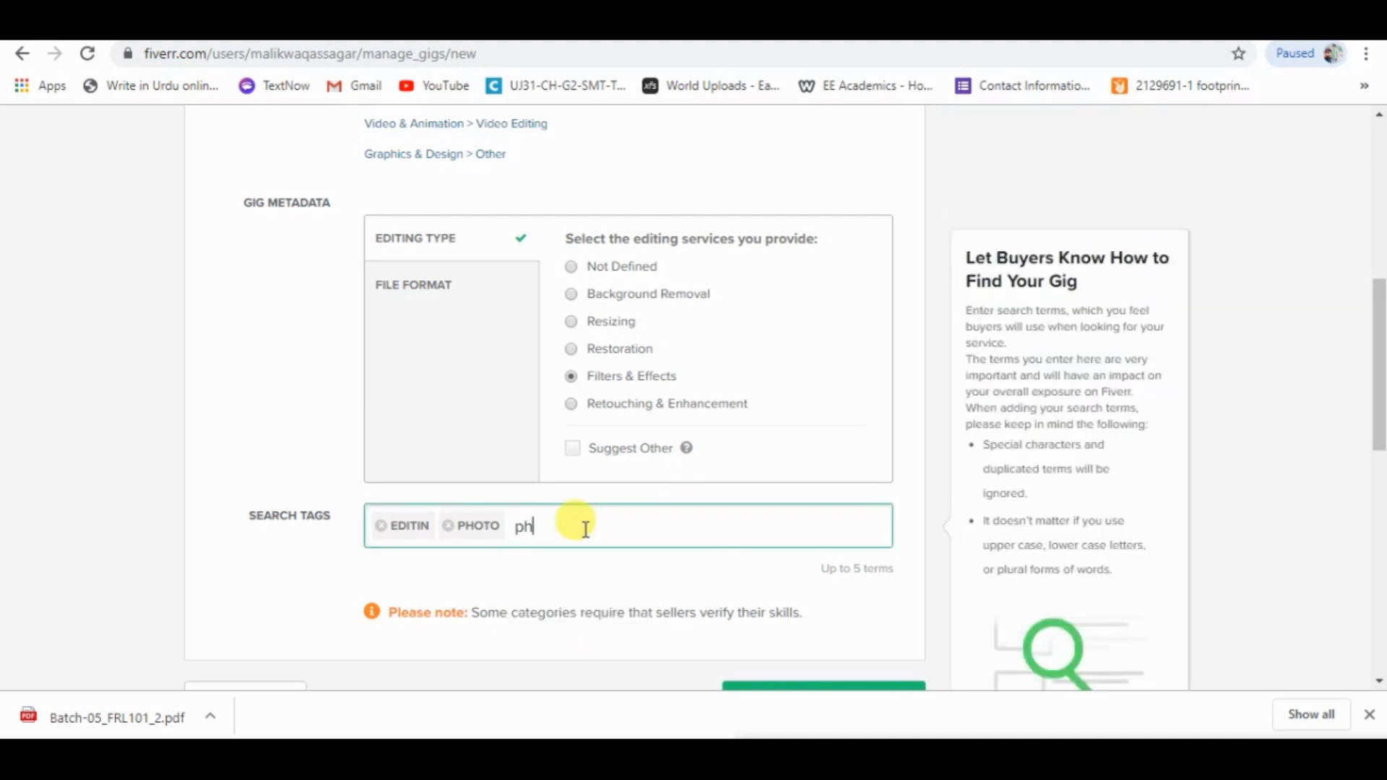
{"action": "type", "text": "o"}
{"action": "left_click", "coordinate": [586, 674]}
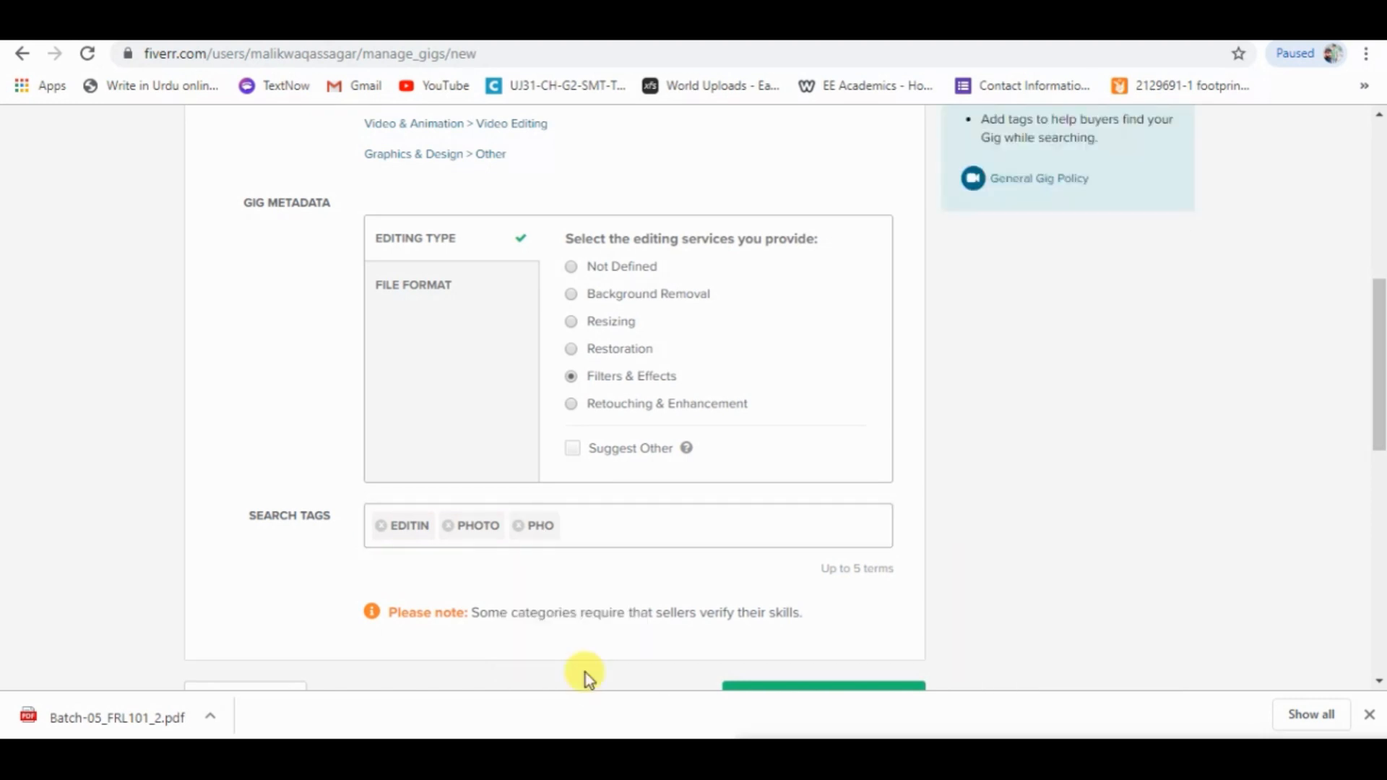
Add the search tags "video" and "photosh", and save the overview to continue to pricing.
{"action": "left_click", "coordinate": [587, 530]}
{"action": "type", "text": "video"}
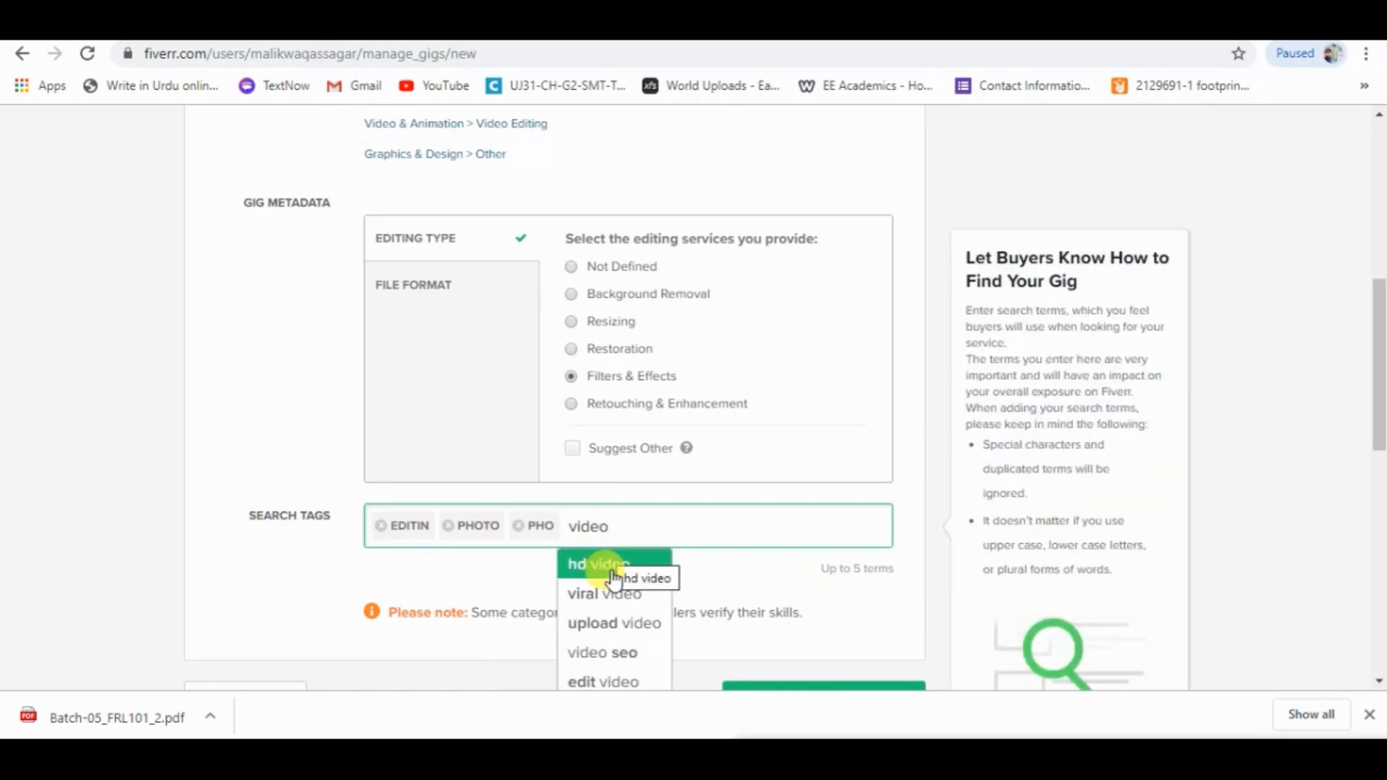
{"action": "left_click", "coordinate": [619, 693]}
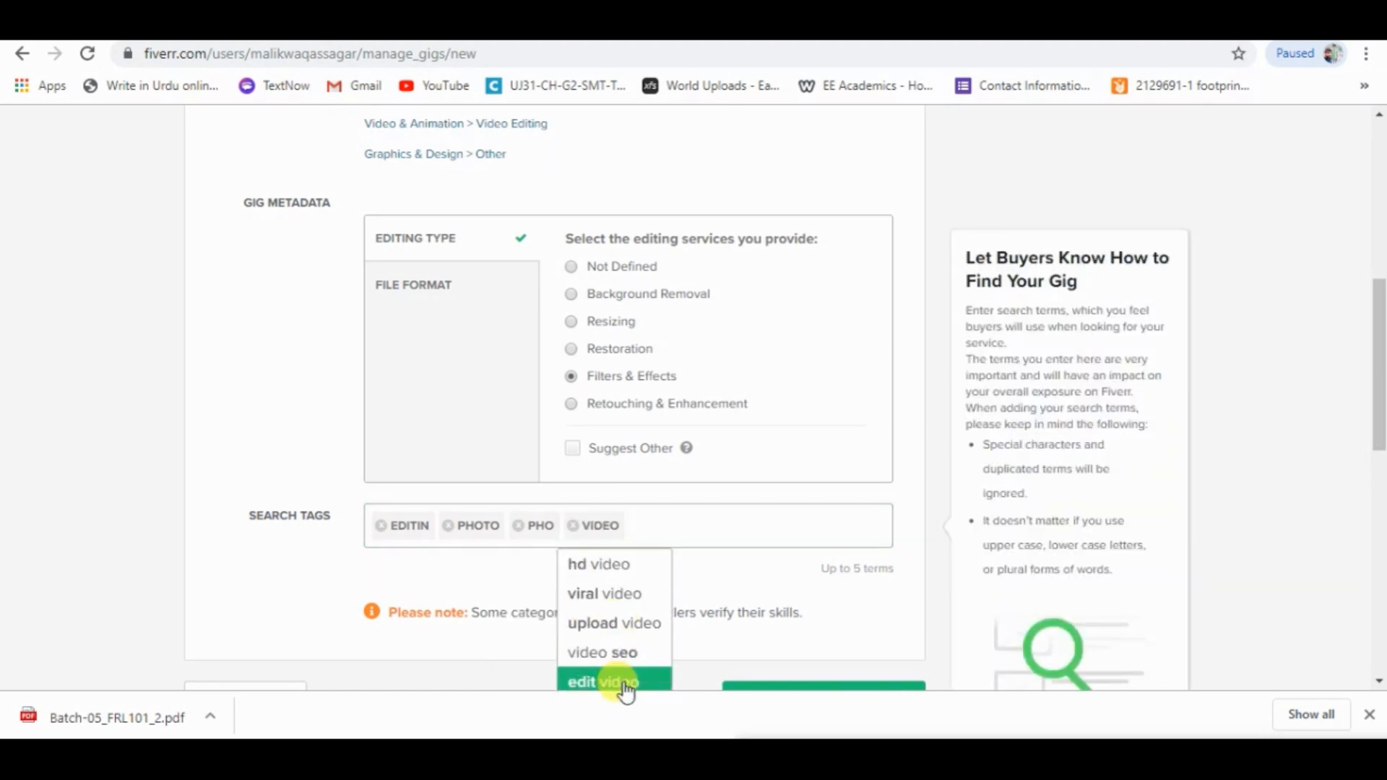
{"action": "left_click", "coordinate": [692, 531]}
{"action": "type", "text": "p"}
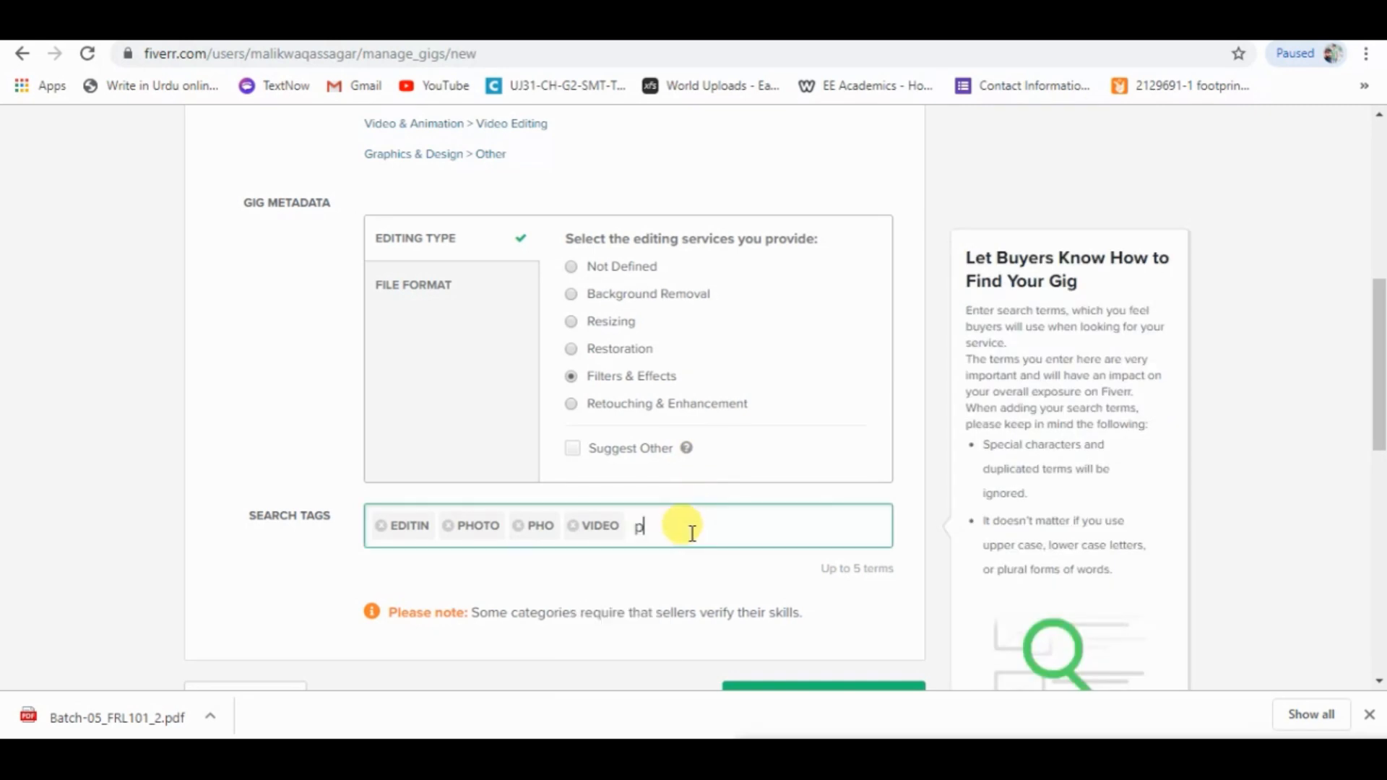
{"action": "type", "text": "hot"}
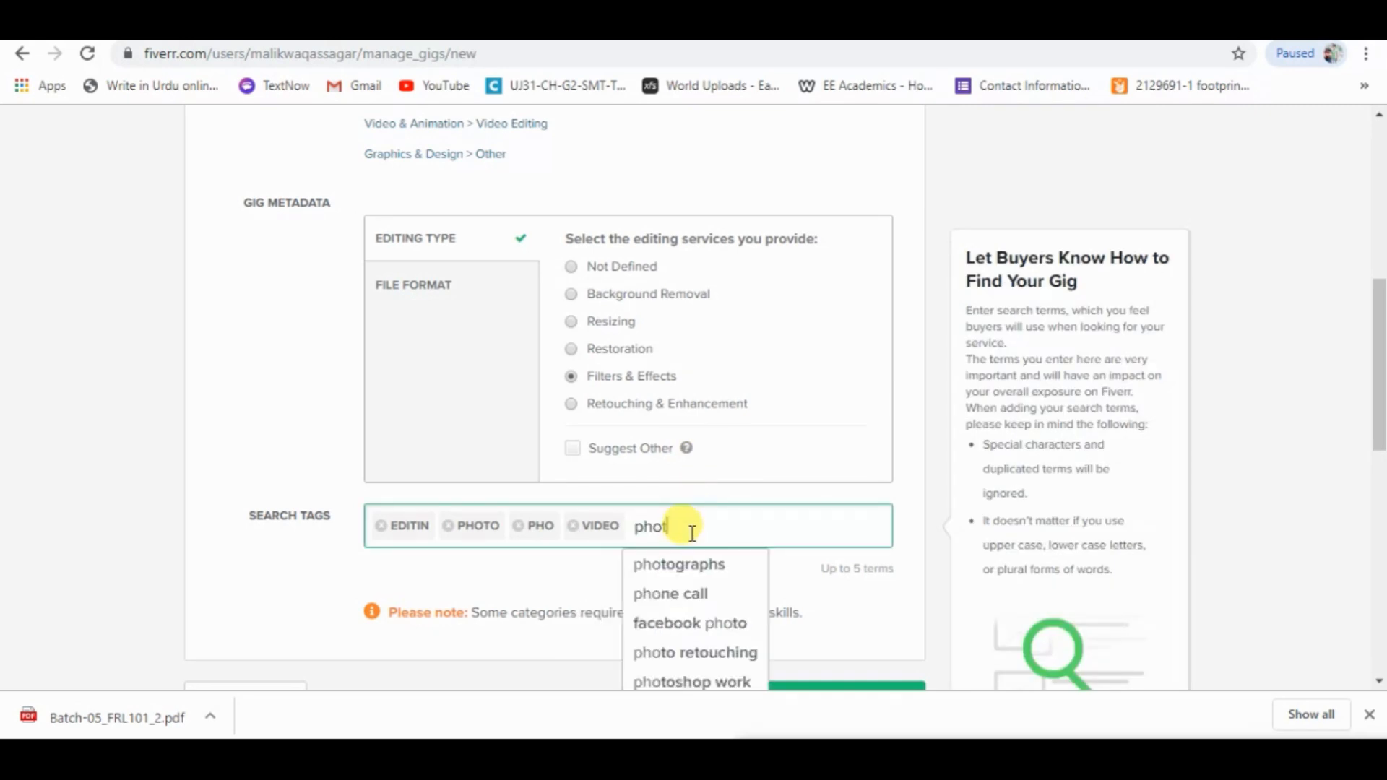
{"action": "type", "text": "osh"}
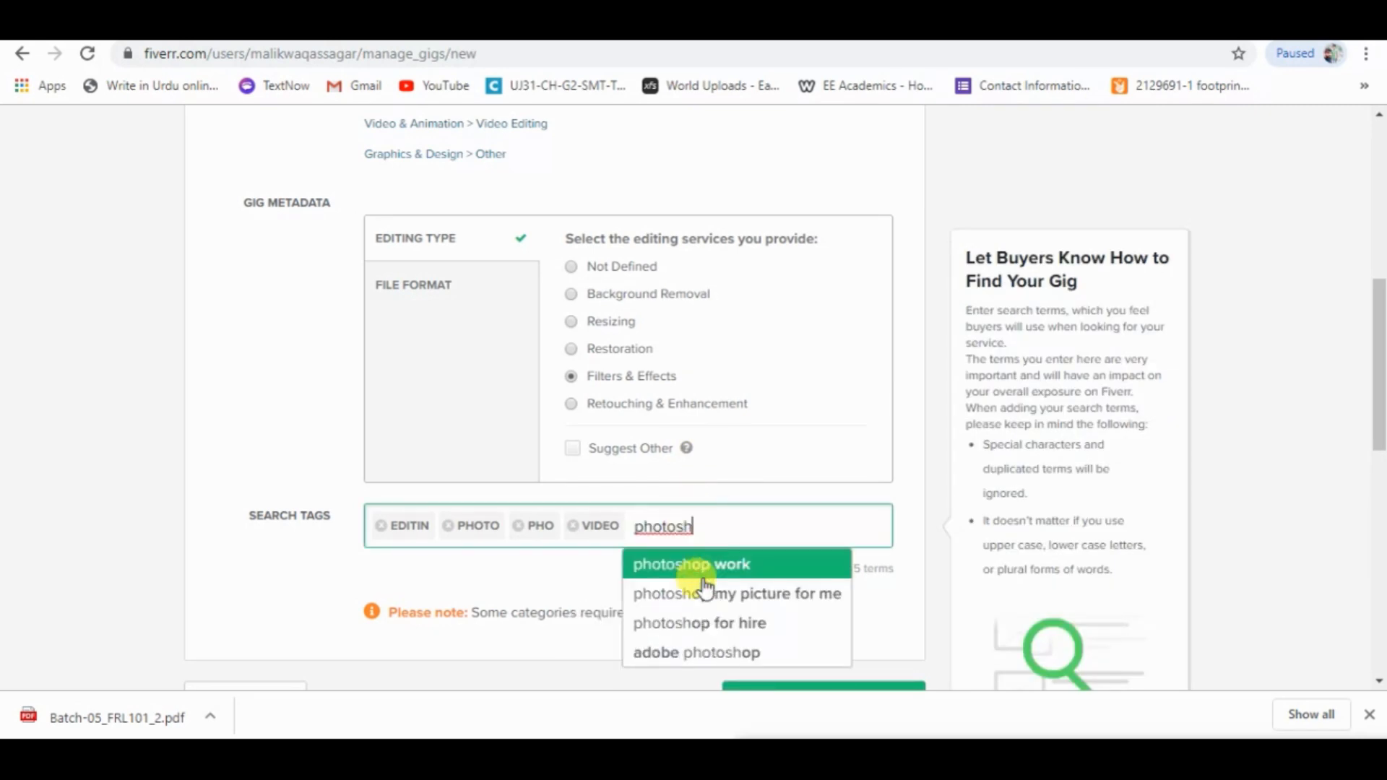
{"action": "key", "text": "Return"}
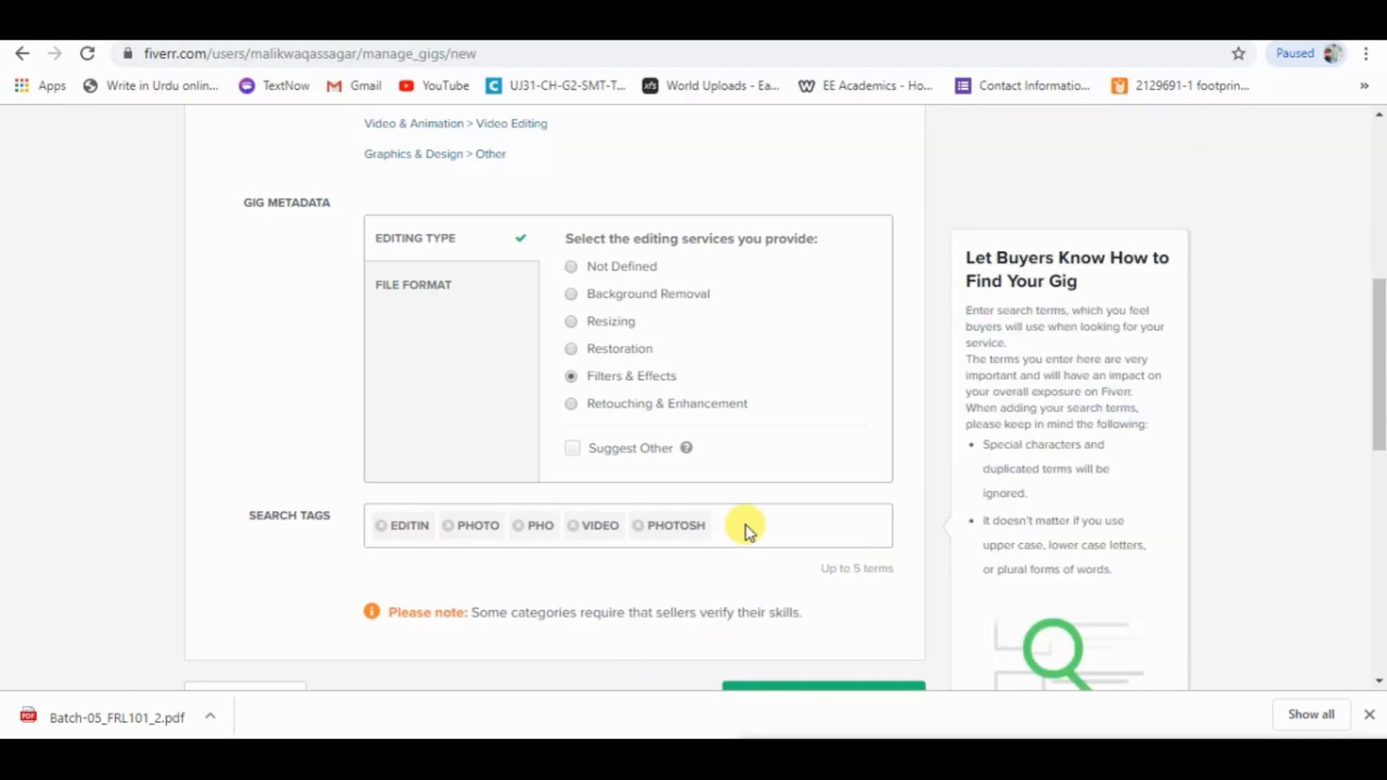
{"action": "scroll", "coordinate": [1016, 471], "scroll_direction": "down", "scroll_amount": 3}
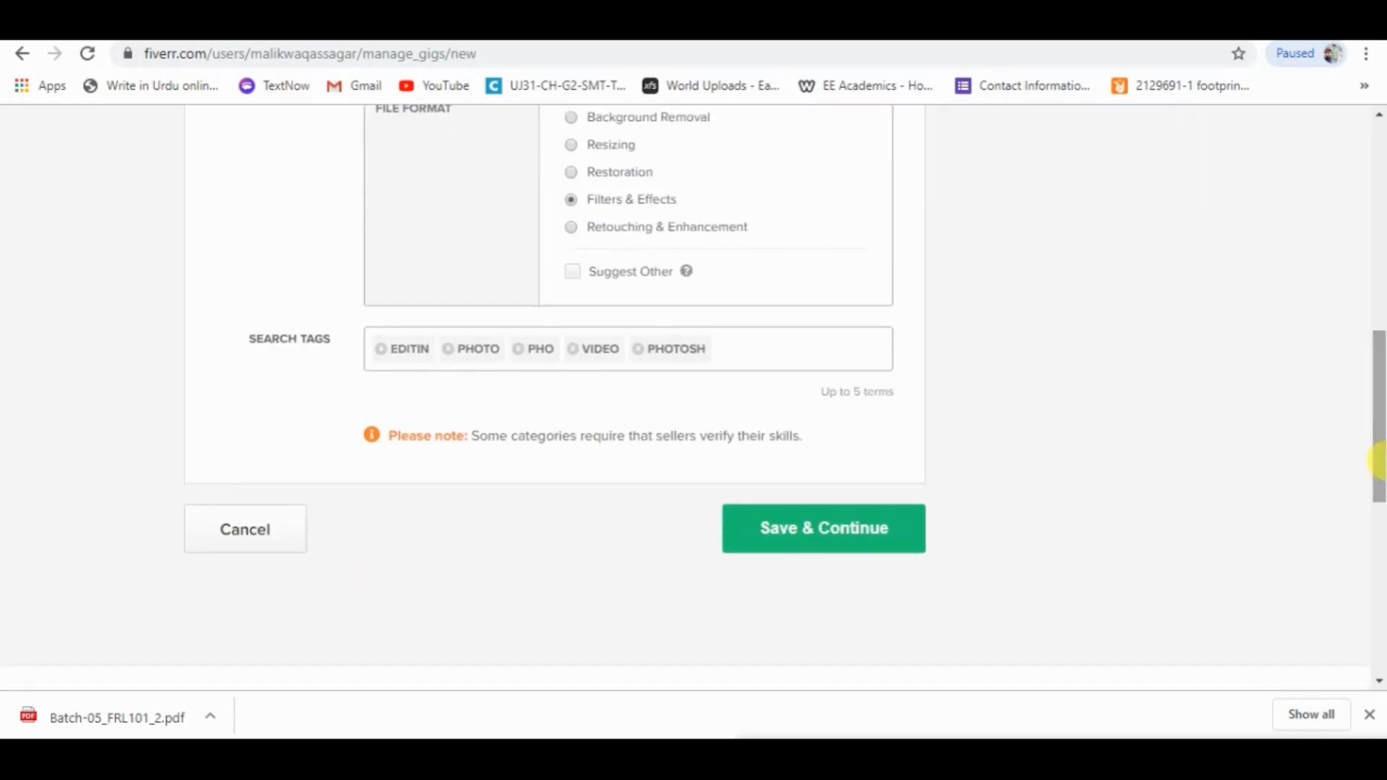
{"action": "left_click", "coordinate": [826, 543]}
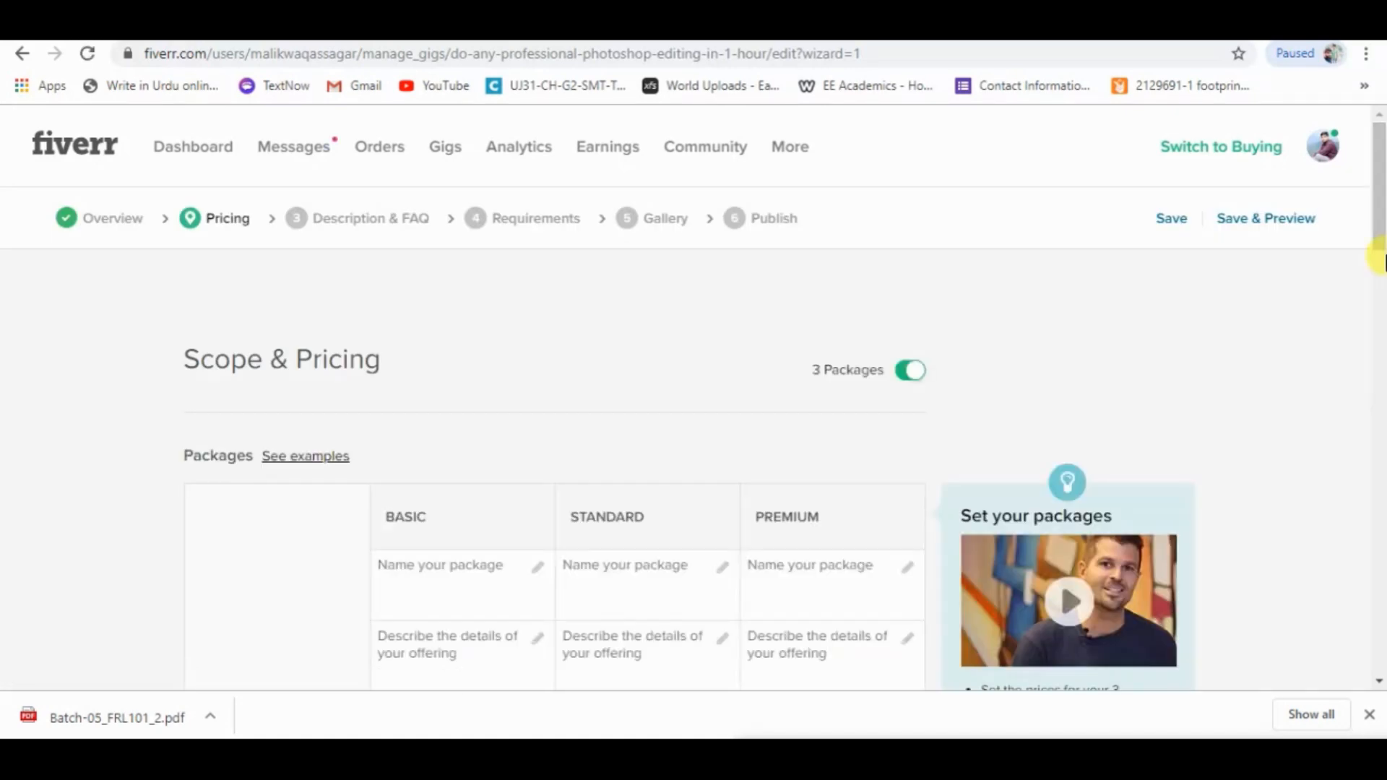
Name the Basic package "1 Image", the Standard package "5 image" and the Premium package "20 image".
{"action": "scroll", "coordinate": [774, 239], "scroll_direction": "down", "scroll_amount": 2}
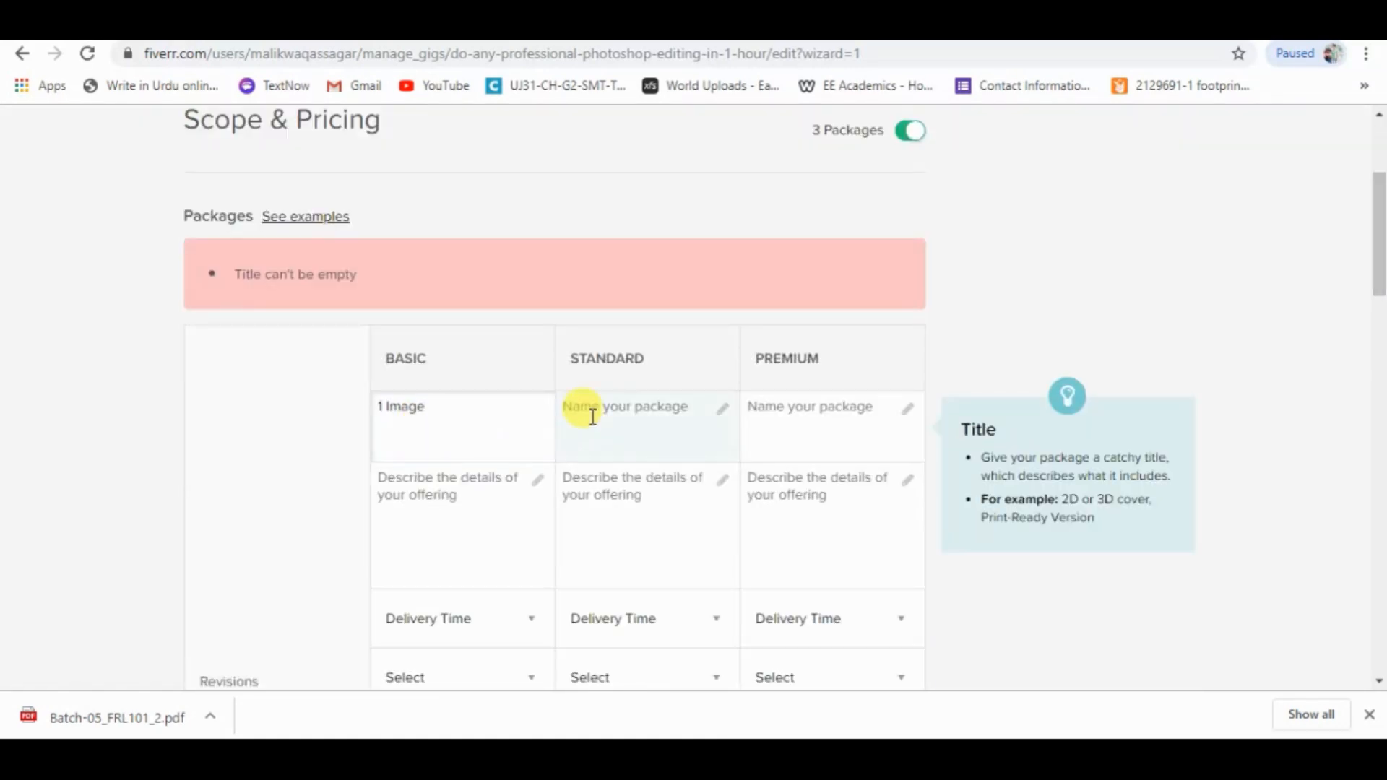
{"action": "left_click", "coordinate": [592, 417]}
{"action": "type", "text": "5"}
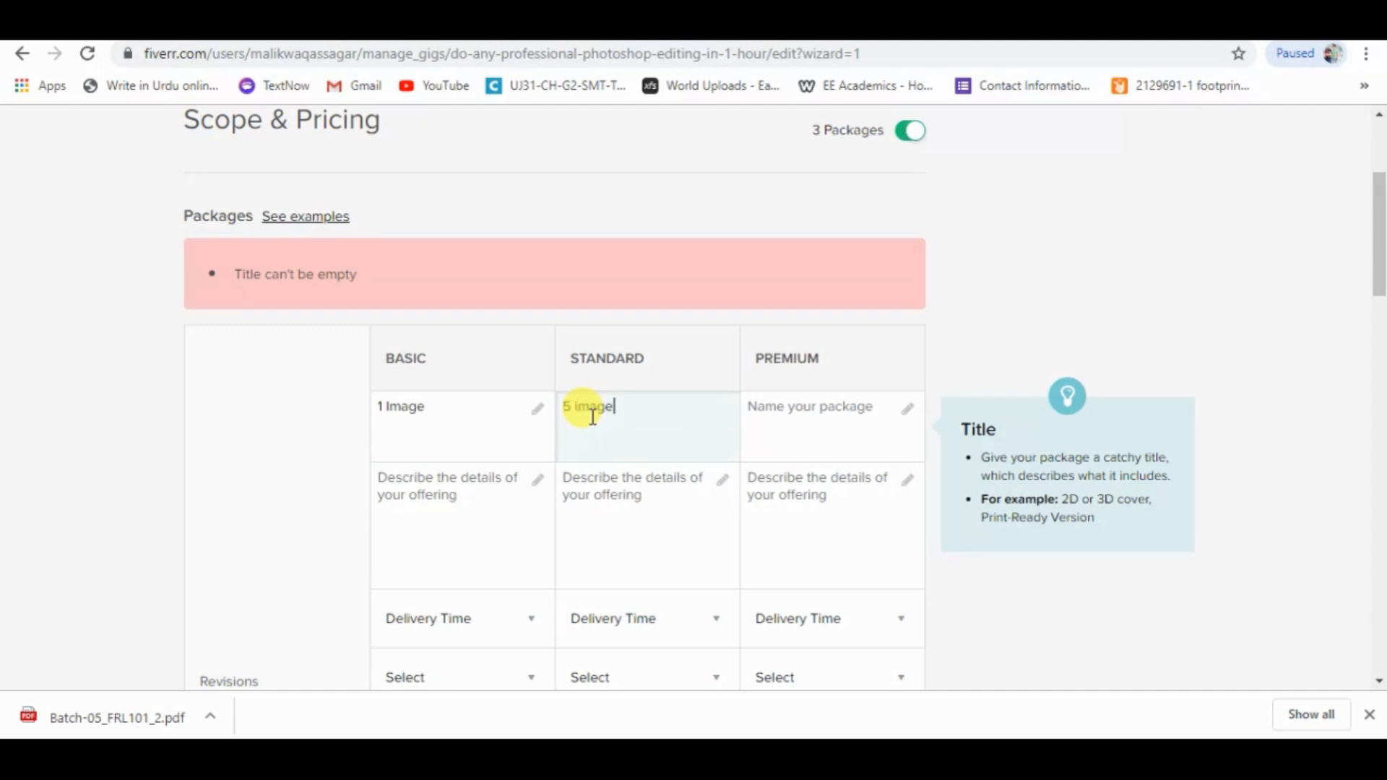
{"action": "type", "text": " image"}
{"action": "left_click", "coordinate": [774, 418]}
{"action": "type", "text": "20"}
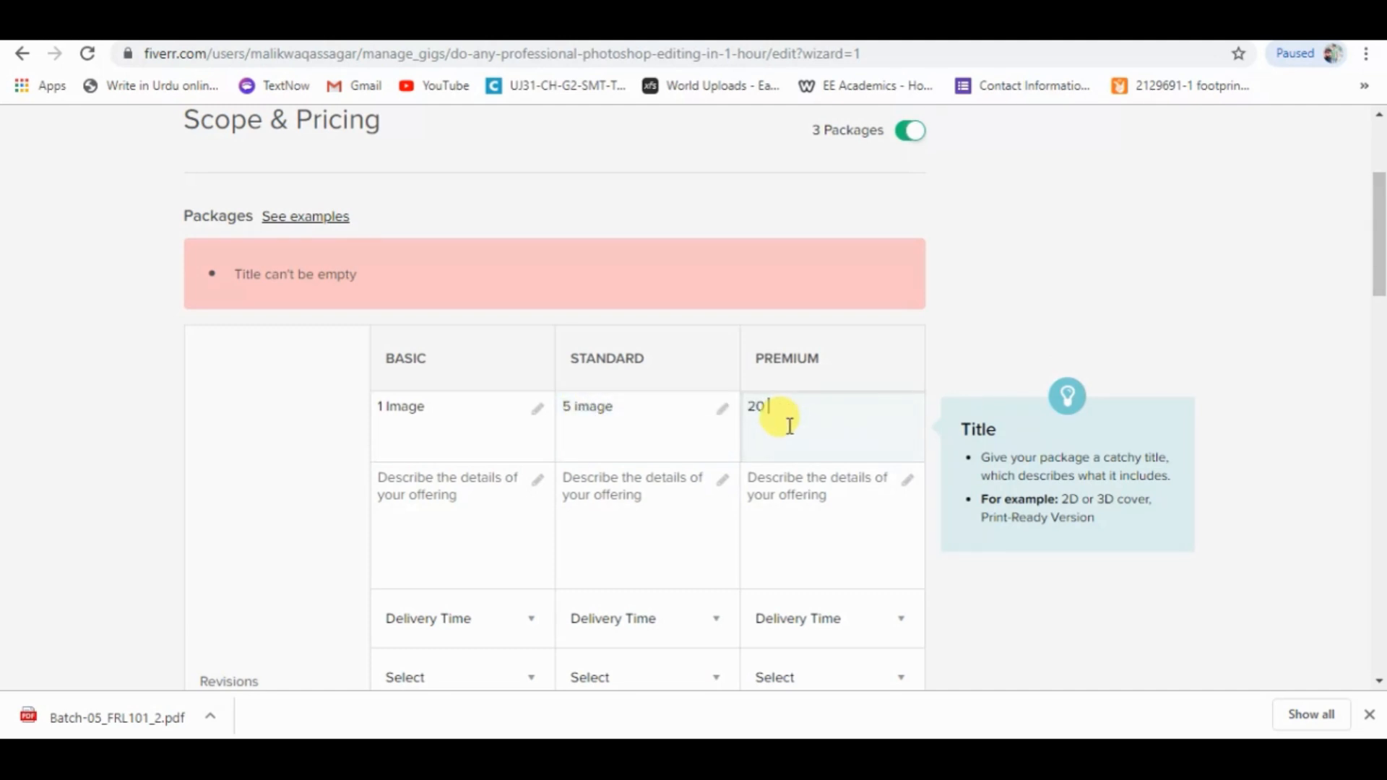
Paste the description "Professional Editing Source files High resolution VIP Support" and move it from the Basic to the Premium package.
{"action": "left_click", "coordinate": [470, 501]}
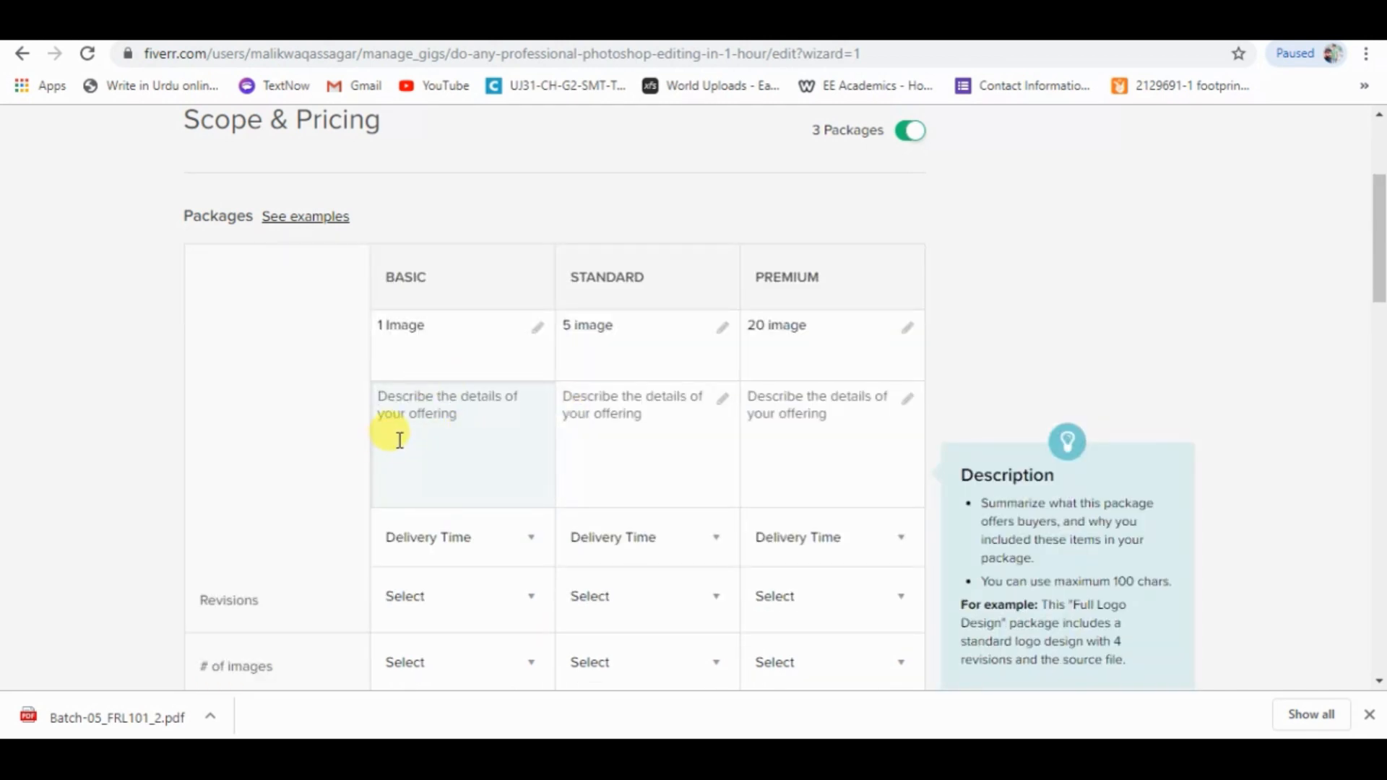
{"action": "type", "text": "Professional Editing Source files High resolution VIP Support"}
{"action": "left_click", "coordinate": [540, 434]}
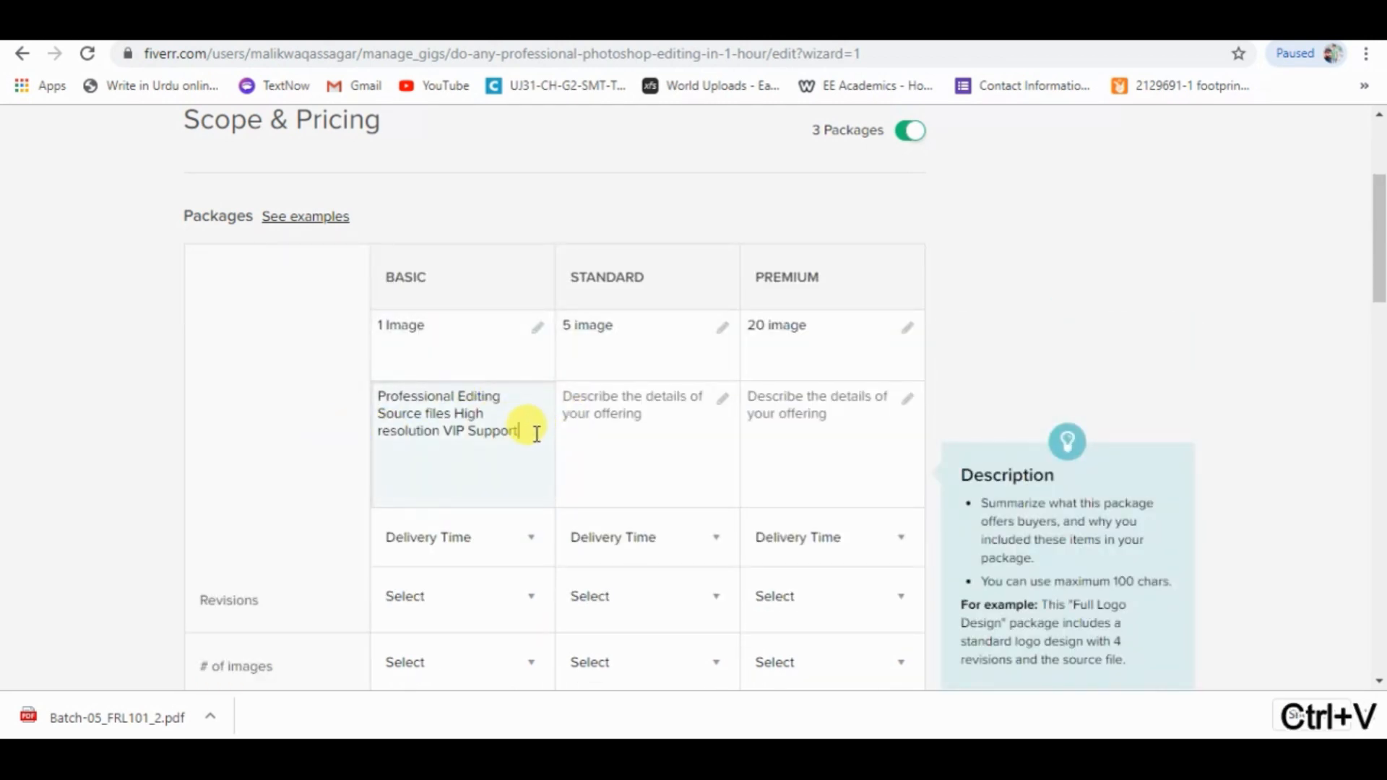
{"action": "left_click", "coordinate": [618, 403]}
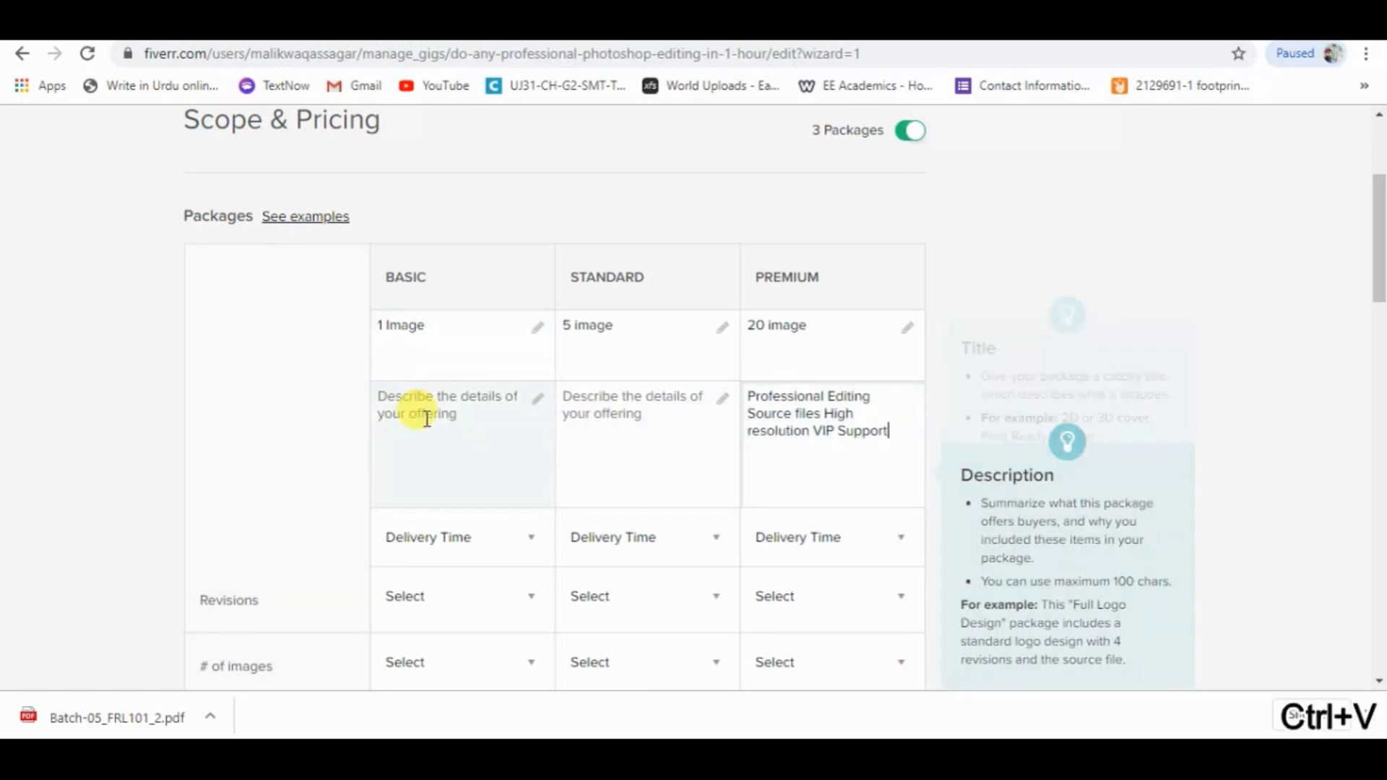
Describe the Basic package as "Basic editing , Background remover , retouching" and the Standard package as "advance editing, background remover , retouching".
{"action": "left_click", "coordinate": [427, 417]}
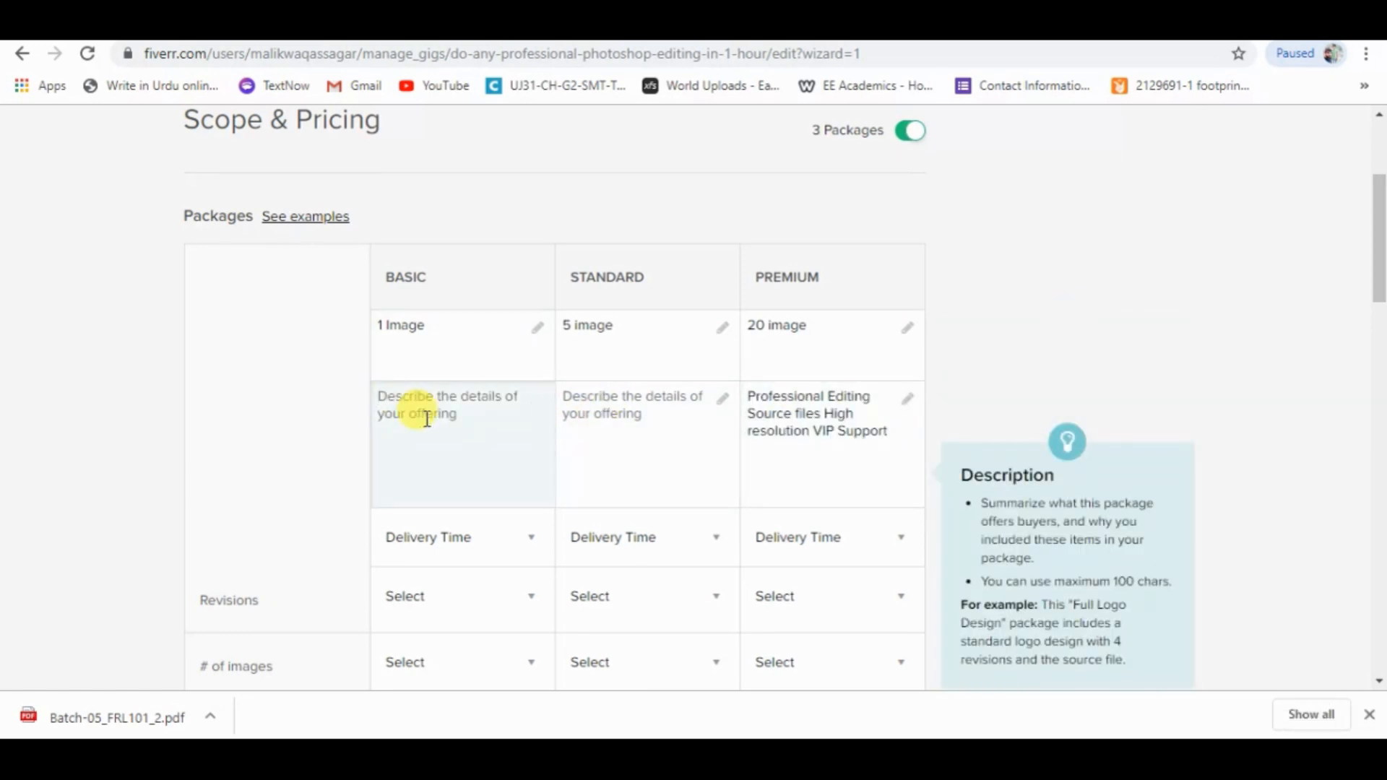
{"action": "type", "text": "B"}
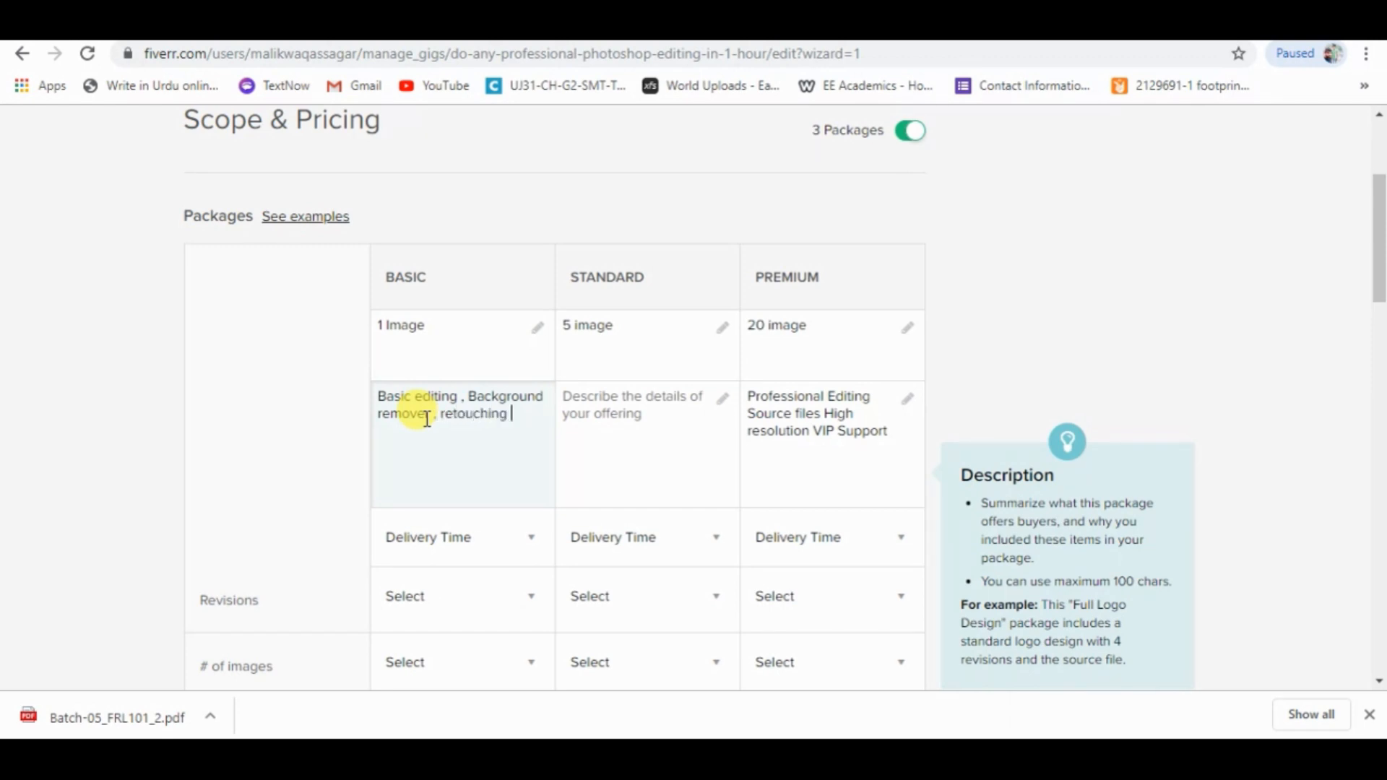
{"action": "left_click", "coordinate": [610, 431]}
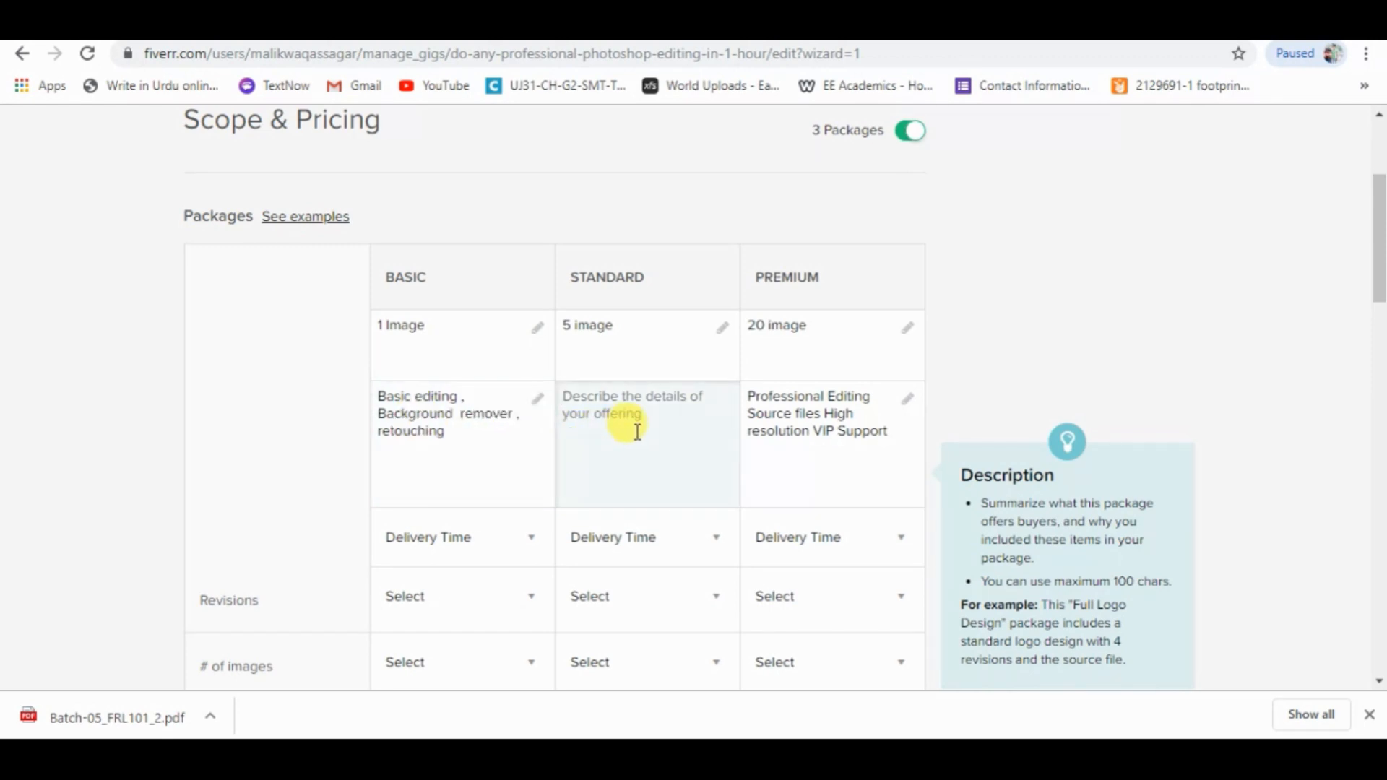
{"action": "type", "text": "advance editing"}
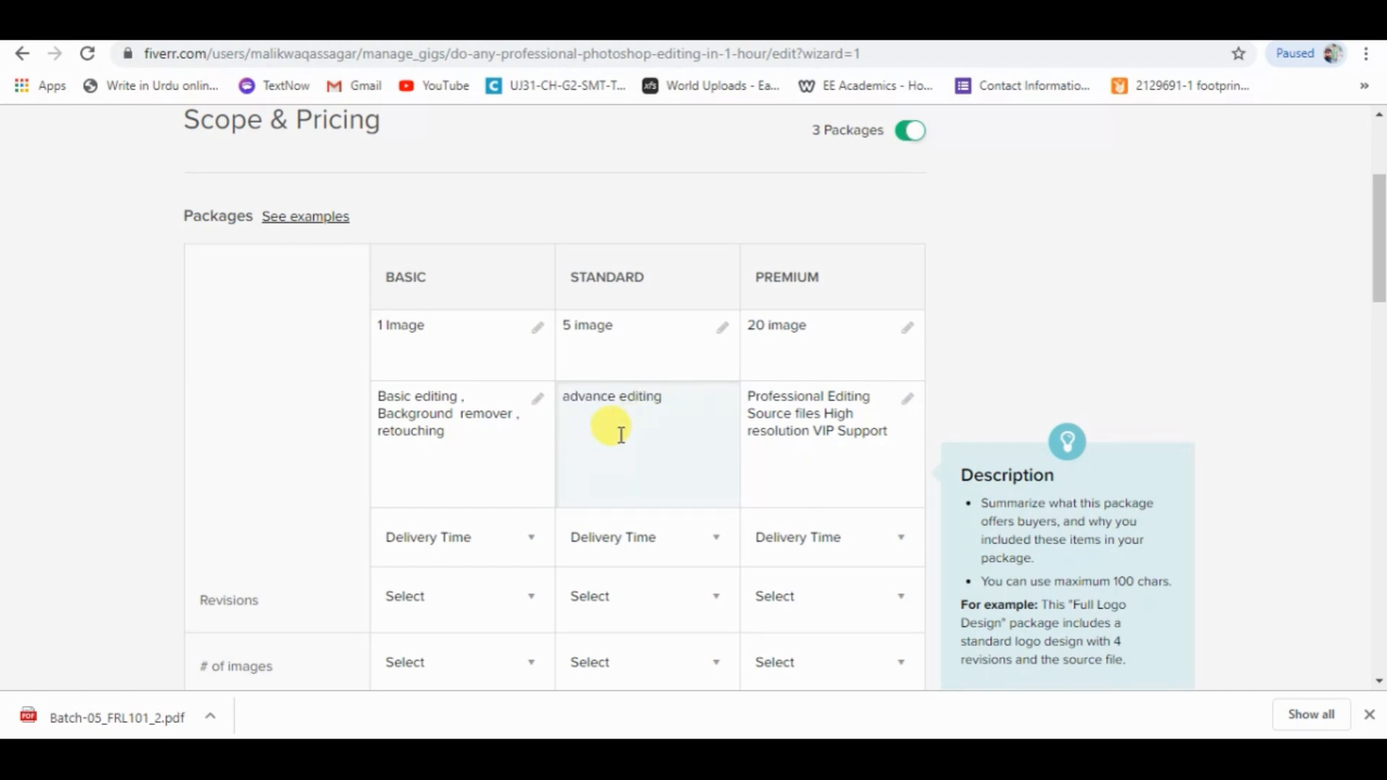
{"action": "left_click_drag", "start_coordinate": [368, 414], "coordinate": [504, 422]}
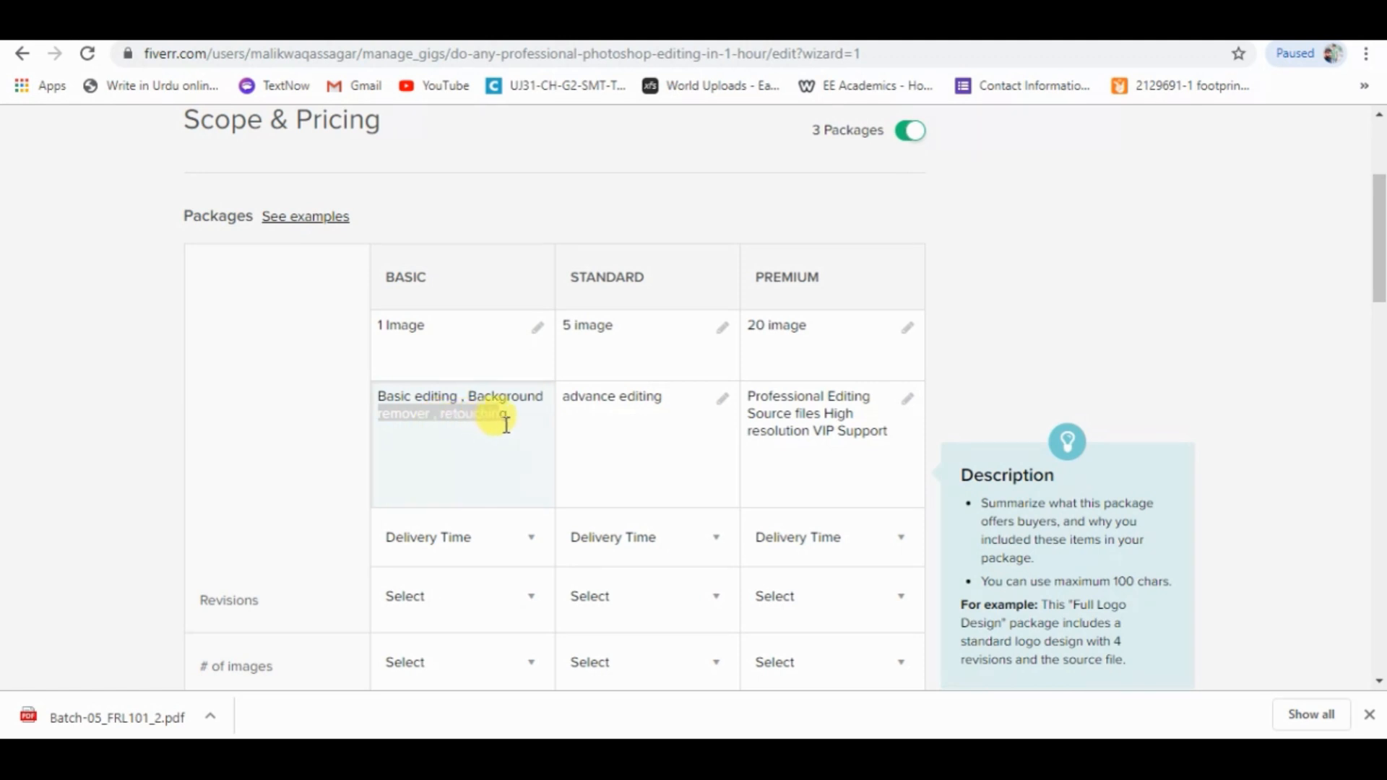
{"action": "key", "text": "ctrl+c"}
{"action": "left_click", "coordinate": [607, 415]}
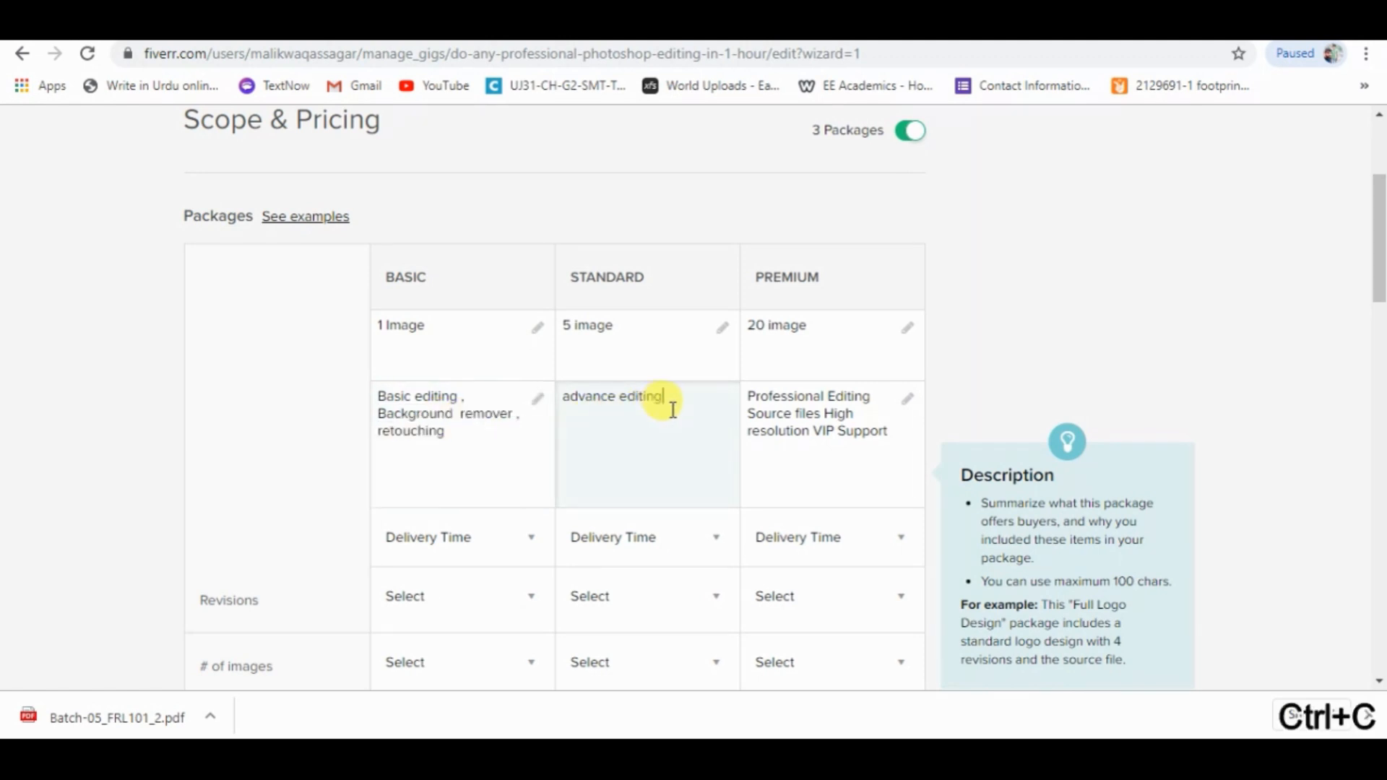
{"action": "type", "text": ", "}
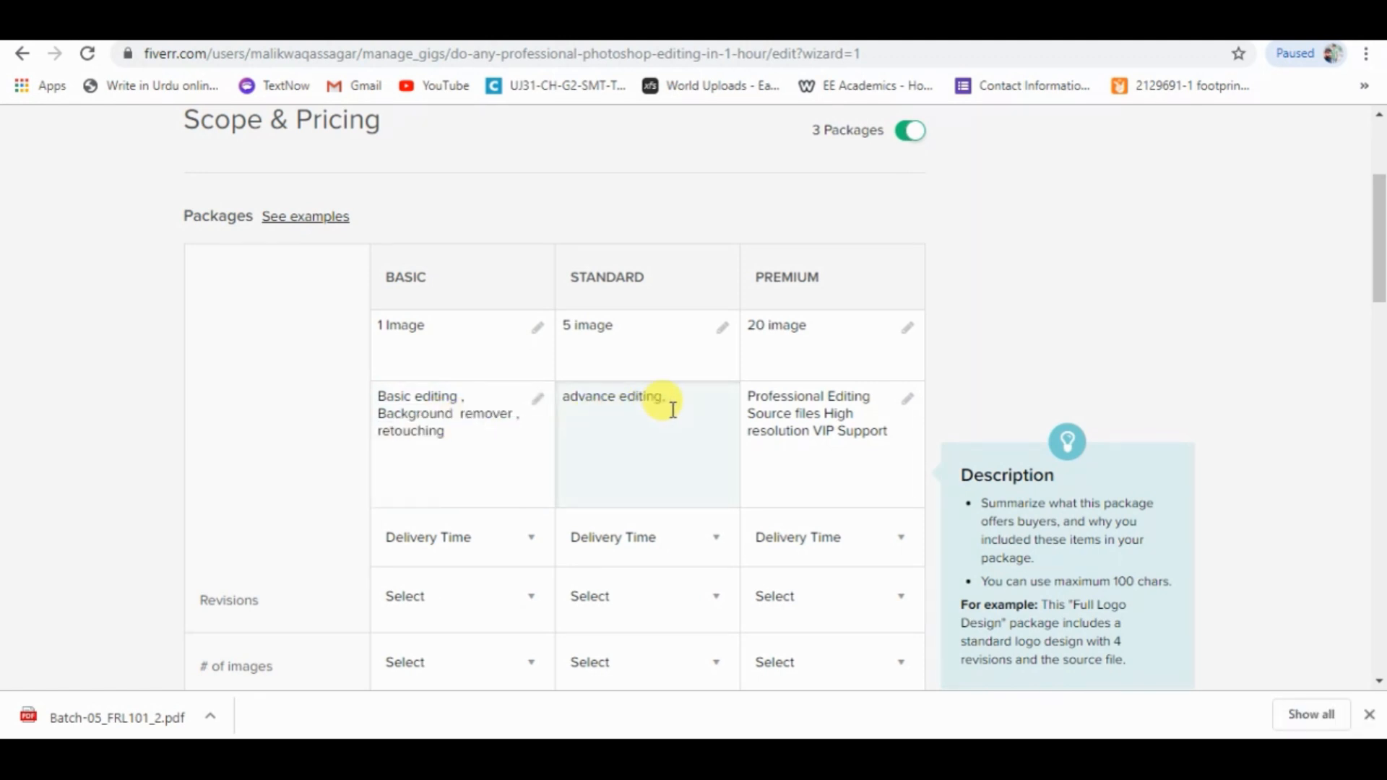
{"action": "type", "text": "background"}
{"action": "key", "text": "ctrl+v"}
Set the delivery time of the Basic, Standard and Premium packages to 1 Day Delivery.
{"action": "scroll", "coordinate": [783, 433], "scroll_direction": "down", "scroll_amount": 3}
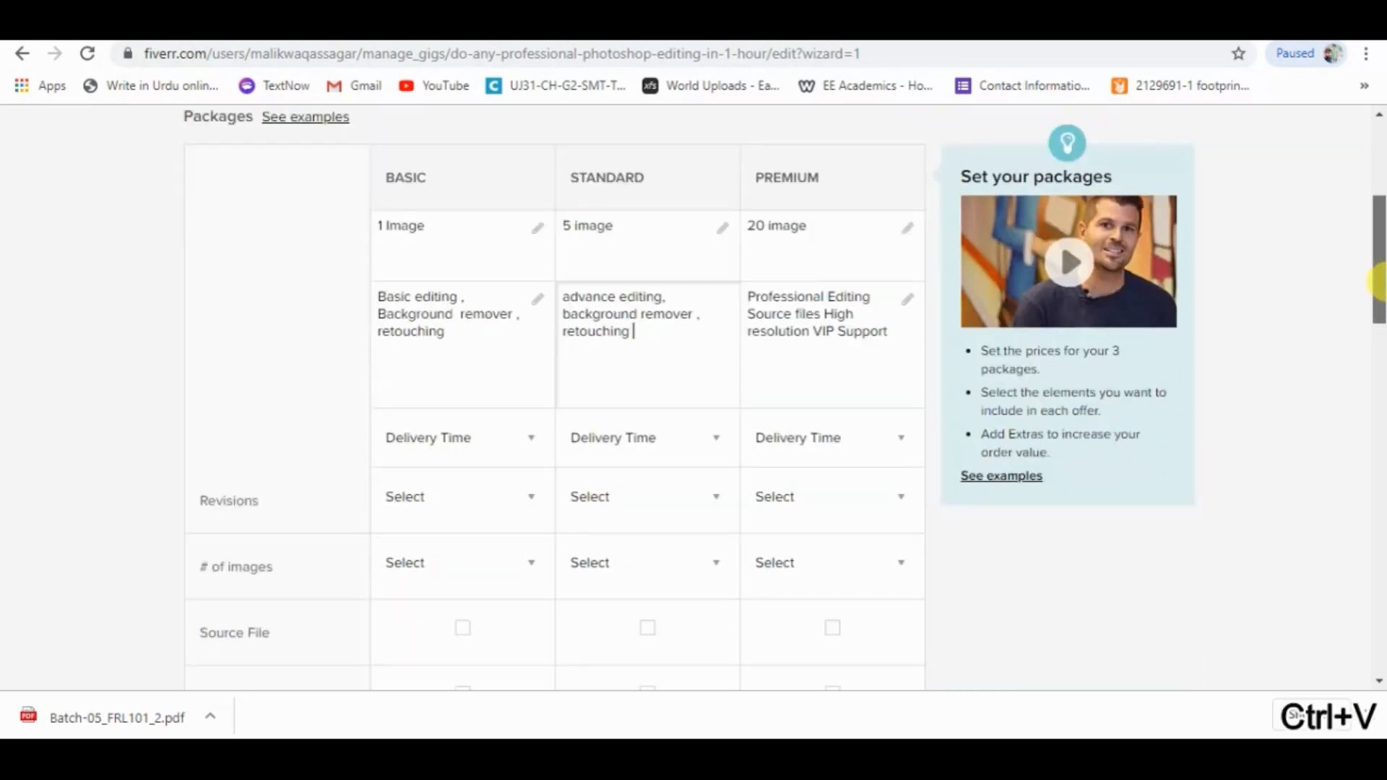
{"action": "left_click", "coordinate": [533, 375]}
{"action": "left_click", "coordinate": [419, 368]}
{"action": "left_click", "coordinate": [704, 370]}
{"action": "left_click", "coordinate": [635, 383]}
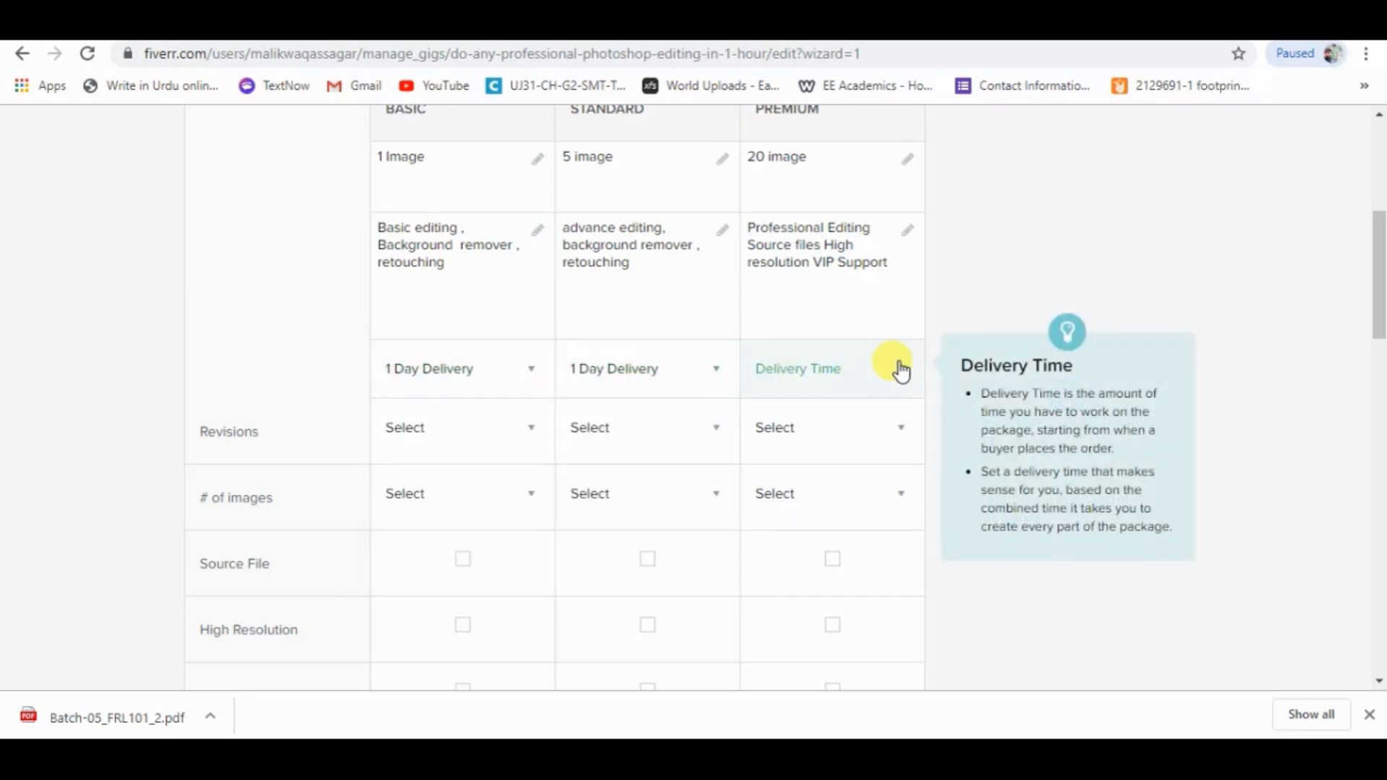
{"action": "left_click", "coordinate": [896, 367]}
{"action": "left_click", "coordinate": [794, 372]}
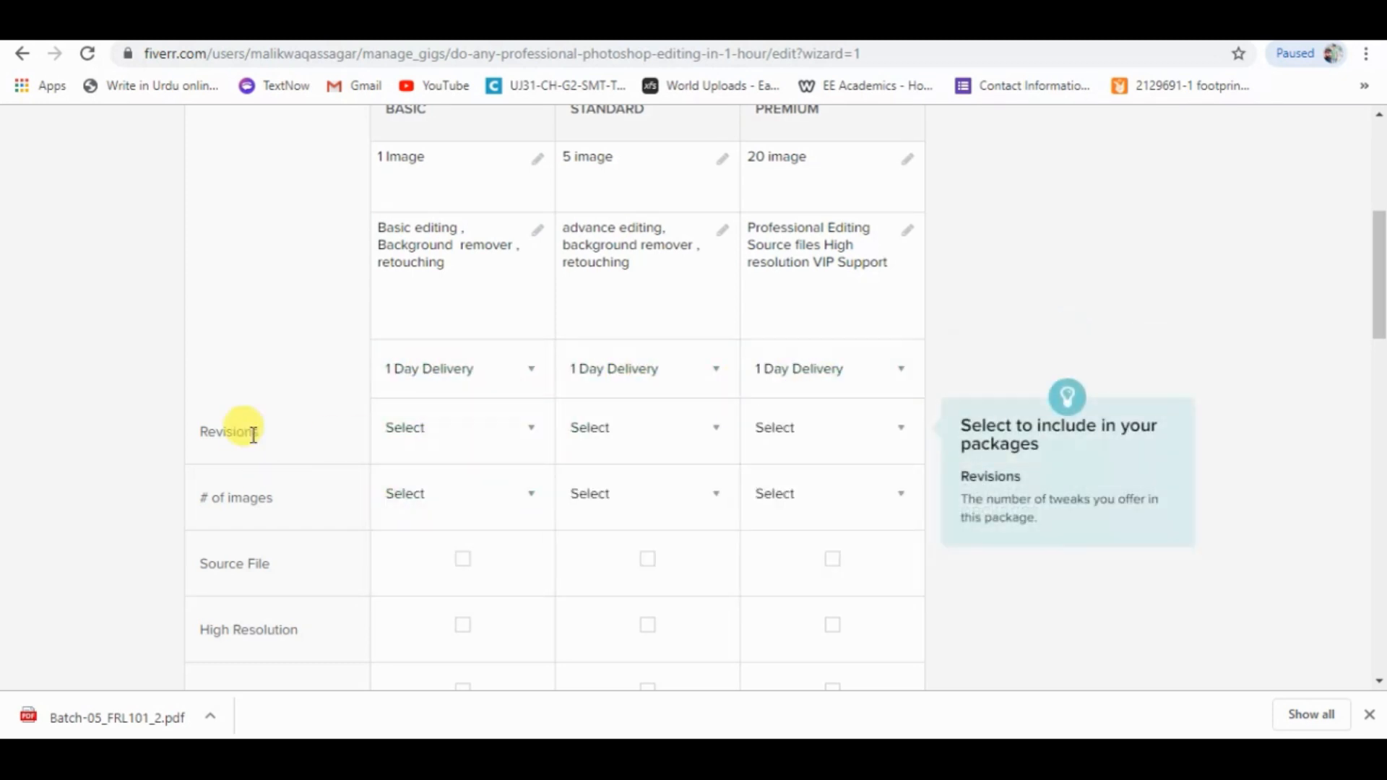
Set the revisions of the Basic, Standard and Premium packages to Unlimited.
{"action": "left_click", "coordinate": [506, 451]}
{"action": "left_click_drag", "start_coordinate": [544, 462], "coordinate": [511, 643]}
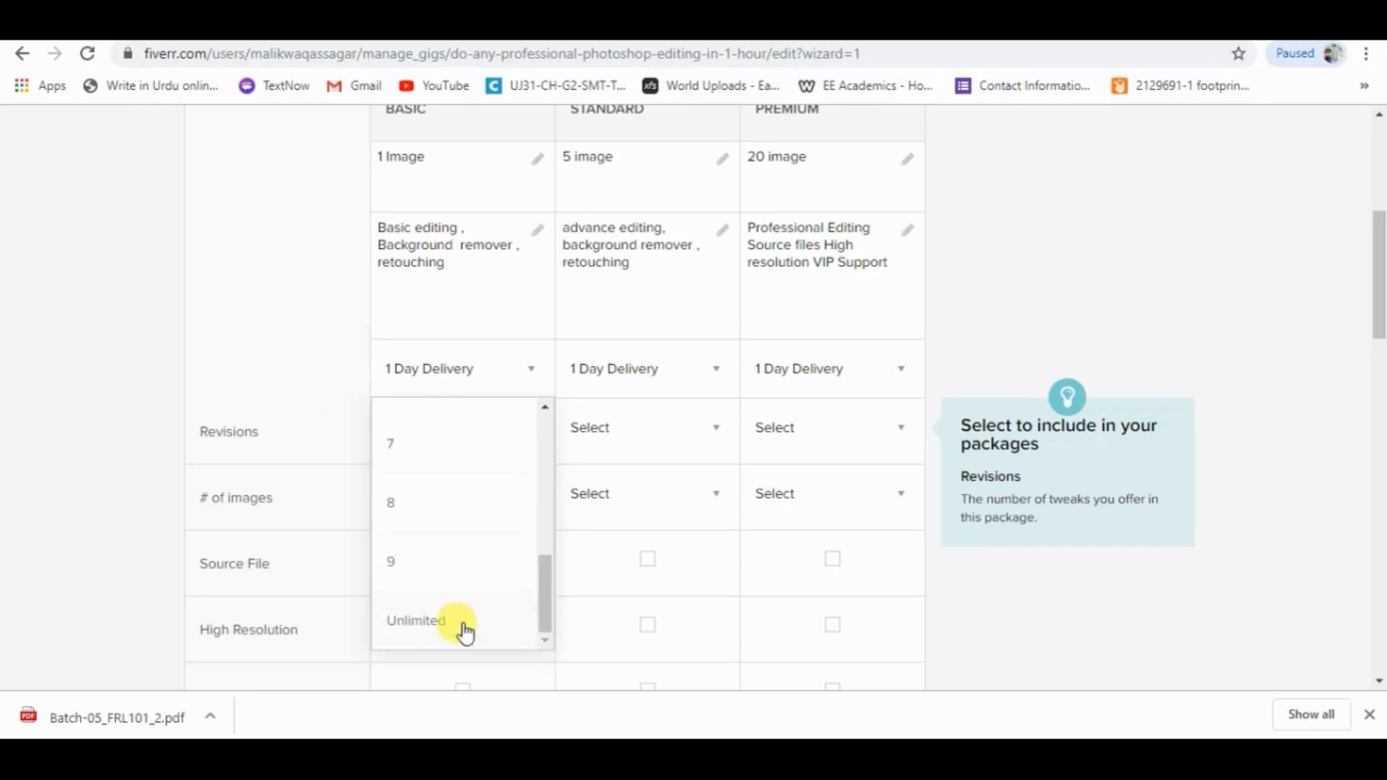
{"action": "left_click", "coordinate": [511, 639]}
{"action": "left_click", "coordinate": [687, 428]}
{"action": "scroll", "coordinate": [728, 541], "scroll_direction": "down", "scroll_amount": 5}
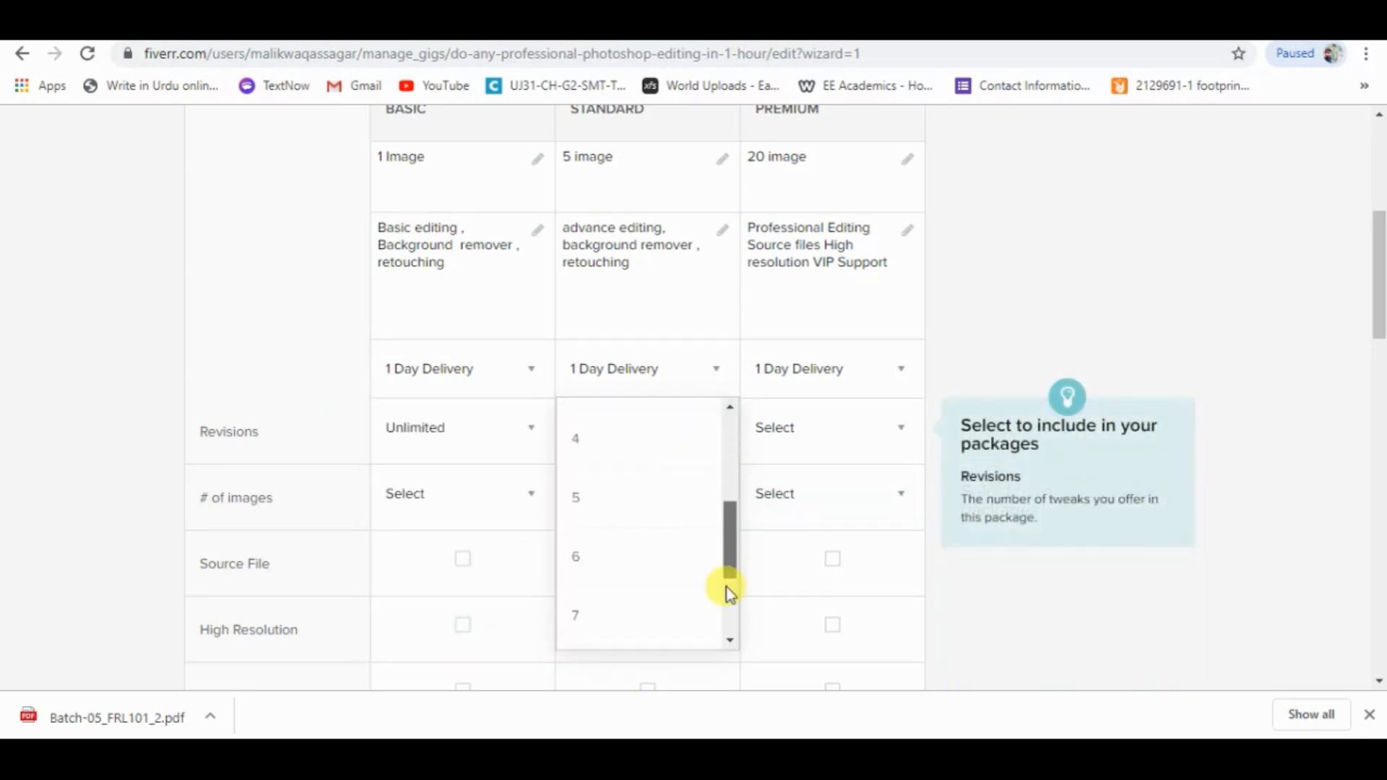
{"action": "left_click", "coordinate": [673, 636]}
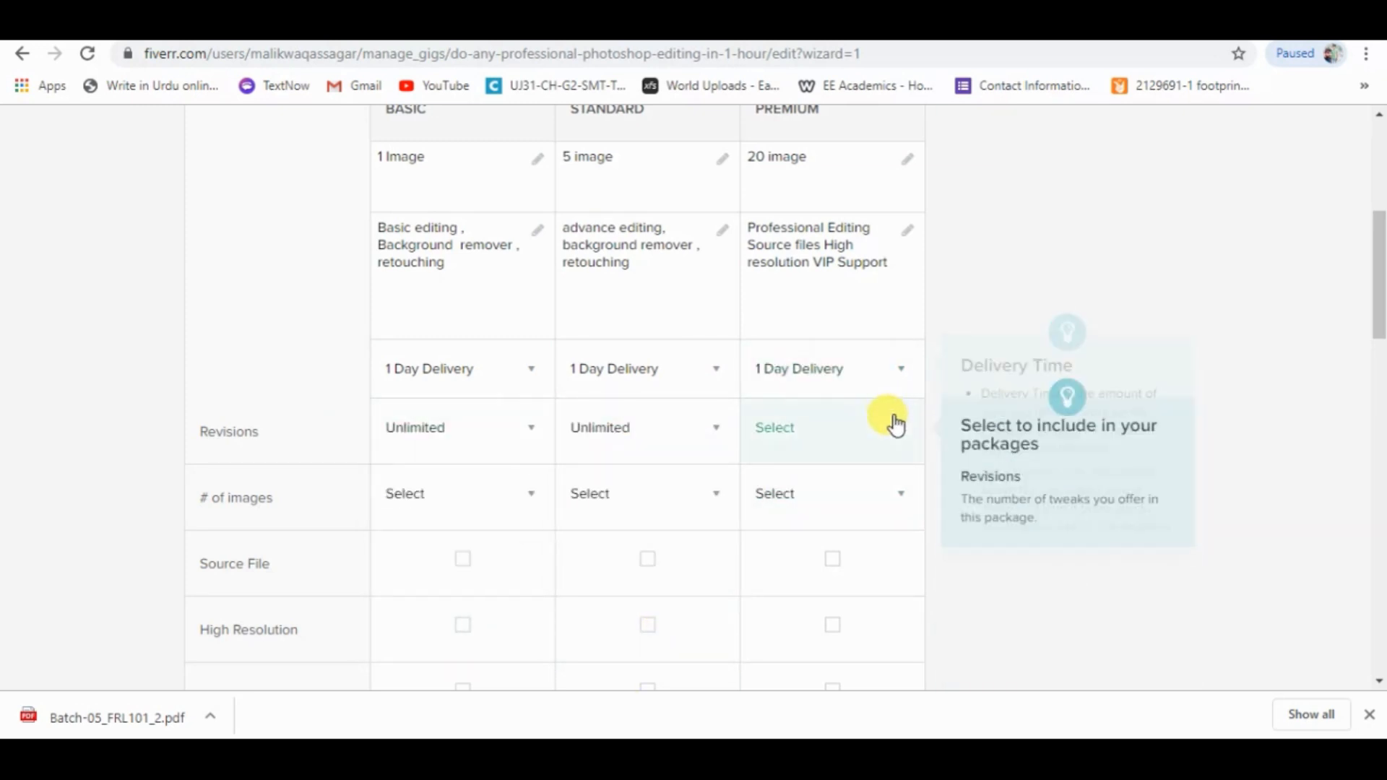
{"action": "left_click", "coordinate": [895, 421]}
{"action": "scroll", "coordinate": [903, 535], "scroll_direction": "down", "scroll_amount": 5}
{"action": "left_click", "coordinate": [842, 623]}
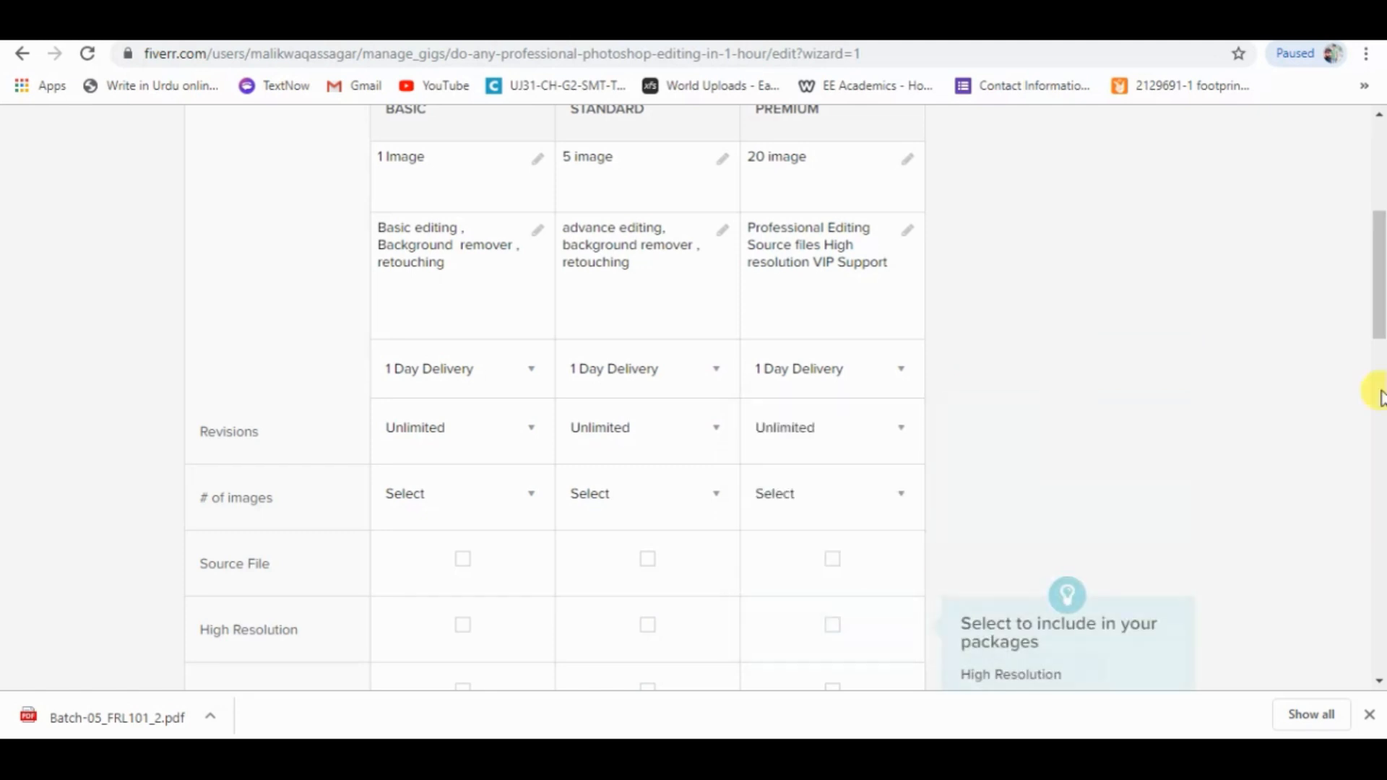
{"action": "left_click_drag", "start_coordinate": [1376, 303], "coordinate": [1377, 358]}
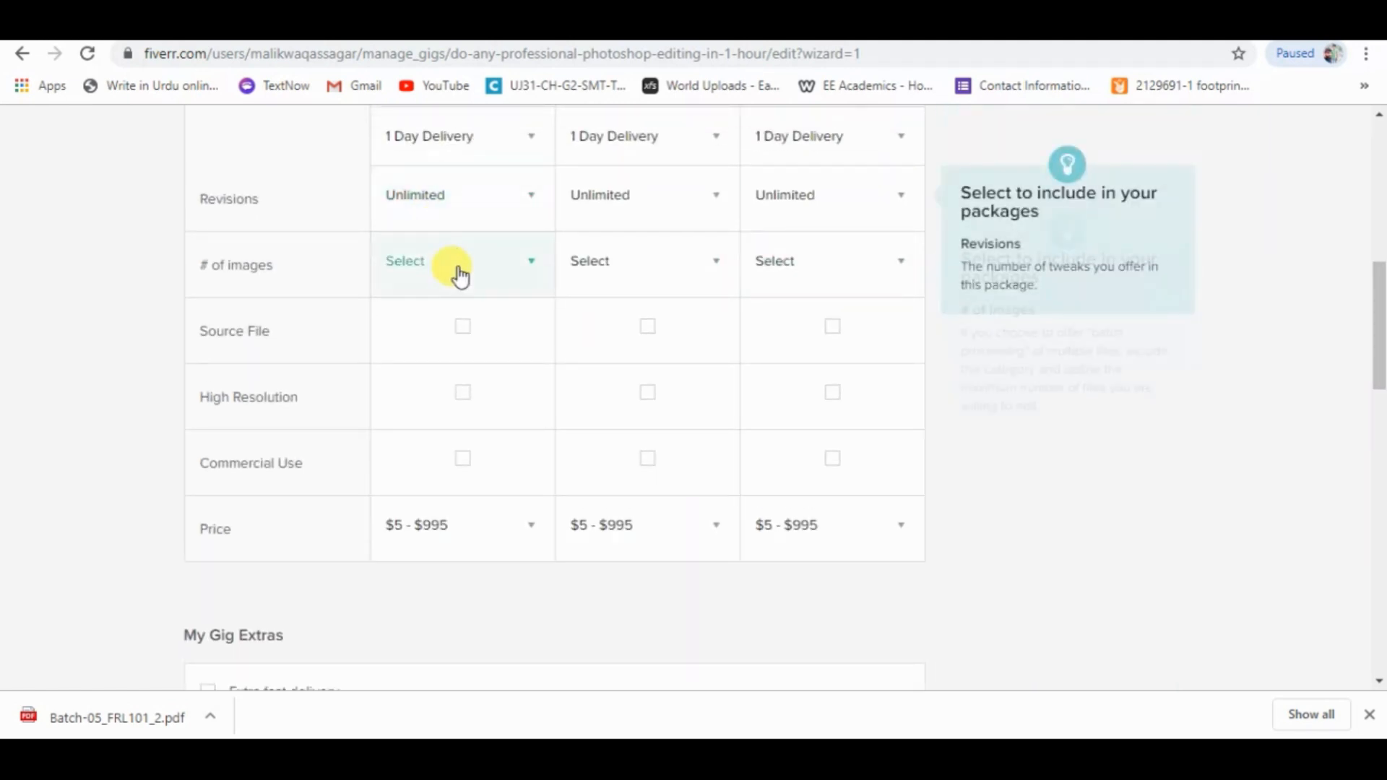
{"action": "left_click", "coordinate": [540, 273]}
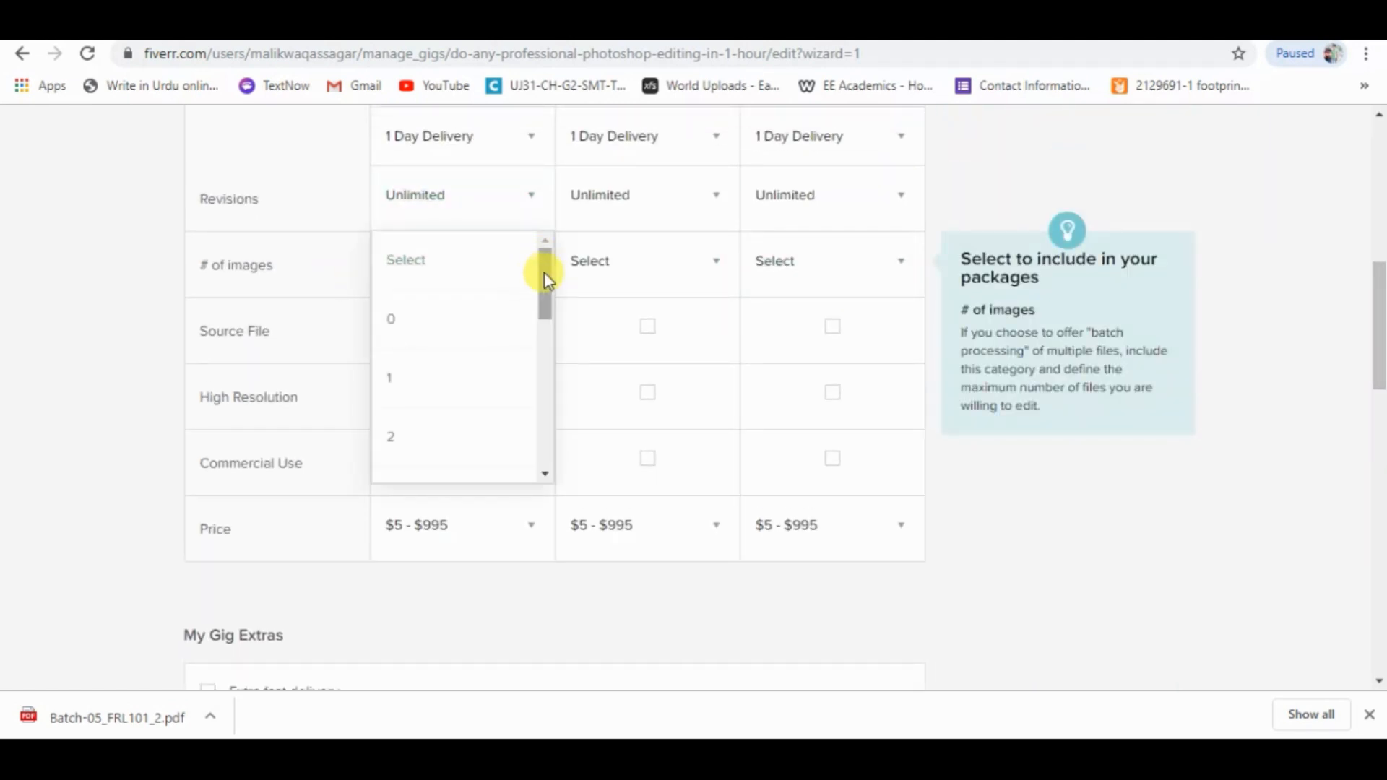
{"action": "mouse_move", "coordinate": [549, 275]}
{"action": "left_mouse_down"}
{"action": "mouse_move", "coordinate": [542, 418]}
{"action": "mouse_move", "coordinate": [532, 292]}
{"action": "left_mouse_up"}
{"action": "left_click", "coordinate": [67, 270]}
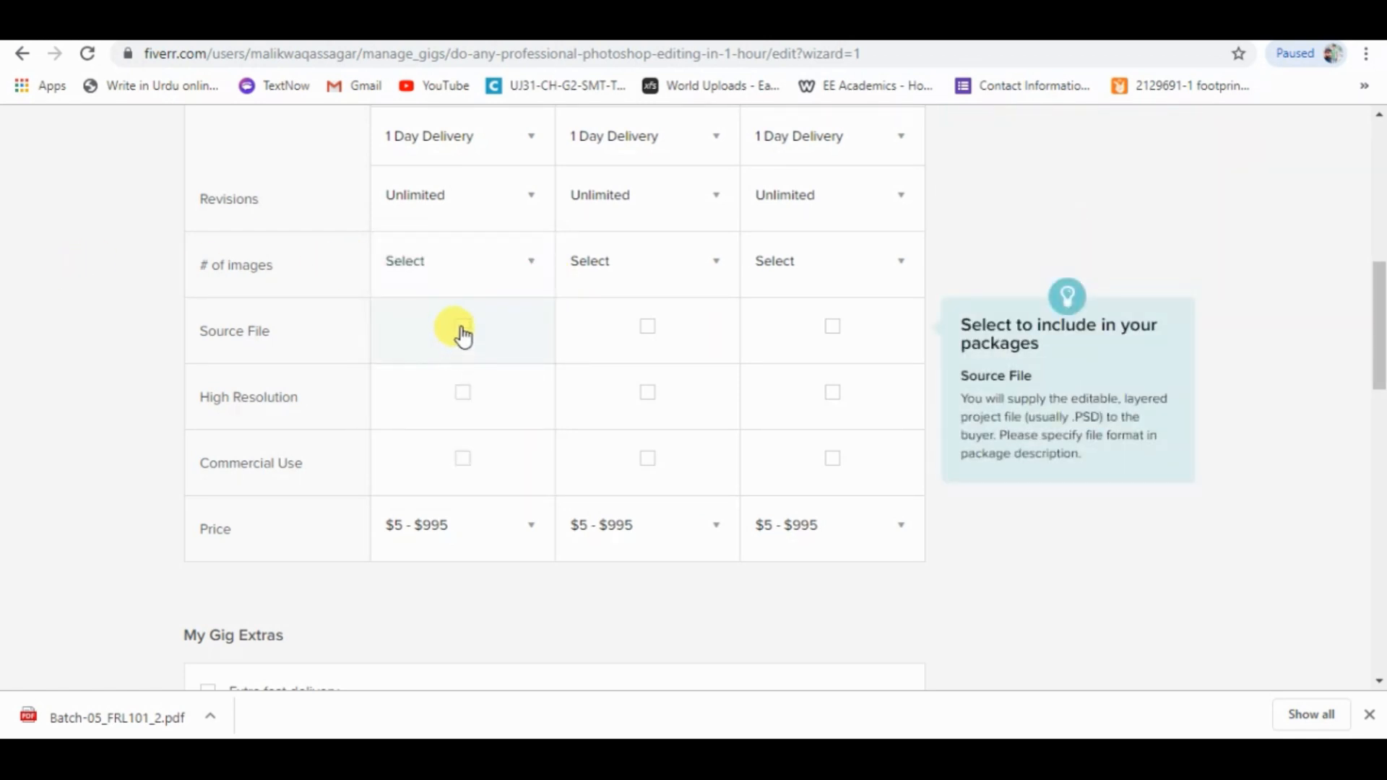
Include High Resolution and Commercial Use in all three packages, and Source File in the Standard and Premium packages only.
{"action": "left_click", "coordinate": [466, 397]}
{"action": "left_click", "coordinate": [466, 460]}
{"action": "left_click", "coordinate": [650, 459]}
{"action": "left_click", "coordinate": [650, 396]}
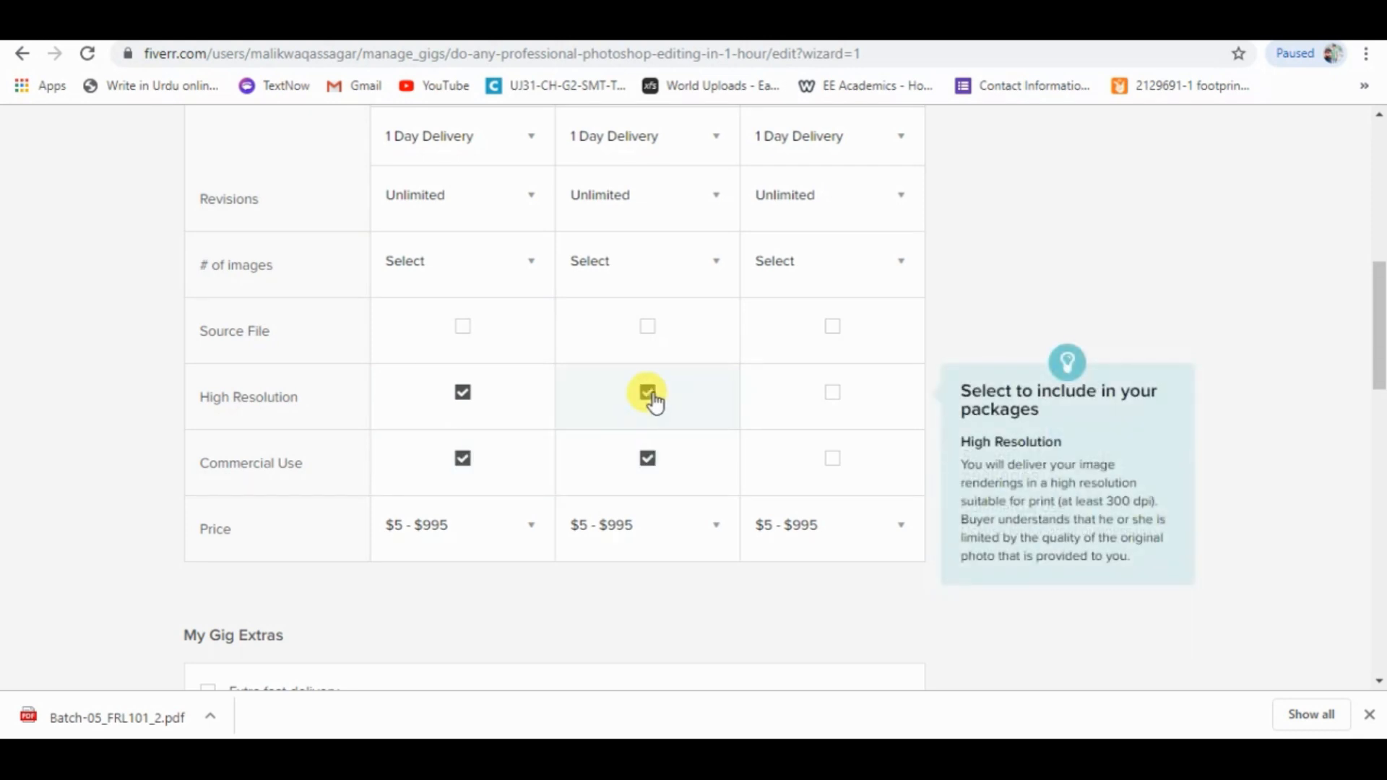
{"action": "left_click", "coordinate": [649, 329]}
{"action": "left_click", "coordinate": [828, 331]}
{"action": "left_click", "coordinate": [831, 396]}
{"action": "left_click", "coordinate": [832, 463]}
Price the Basic package at $5, the Standard package at $10 and the Premium package at $20.
{"action": "left_click", "coordinate": [437, 528]}
{"action": "left_click", "coordinate": [400, 525]}
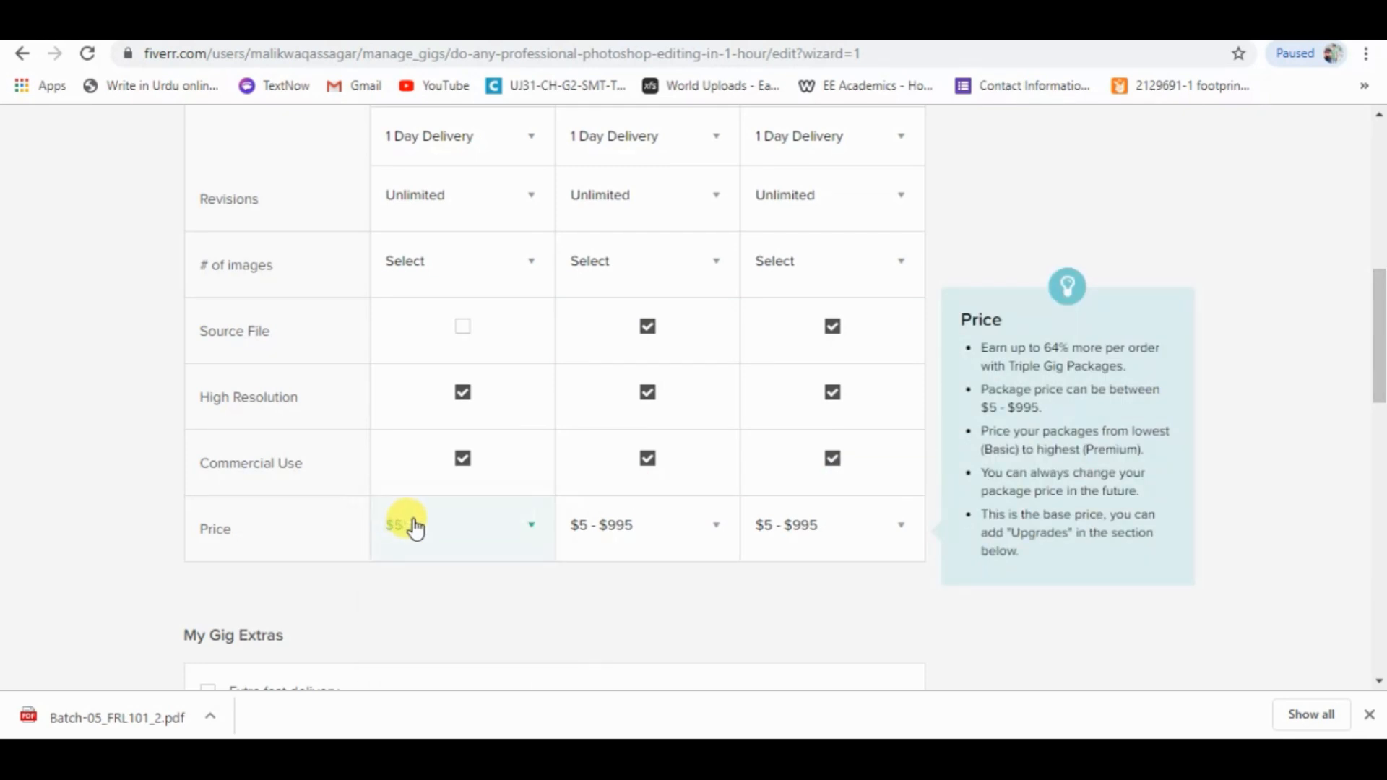
{"action": "left_click", "coordinate": [669, 526]}
{"action": "left_click", "coordinate": [596, 578]}
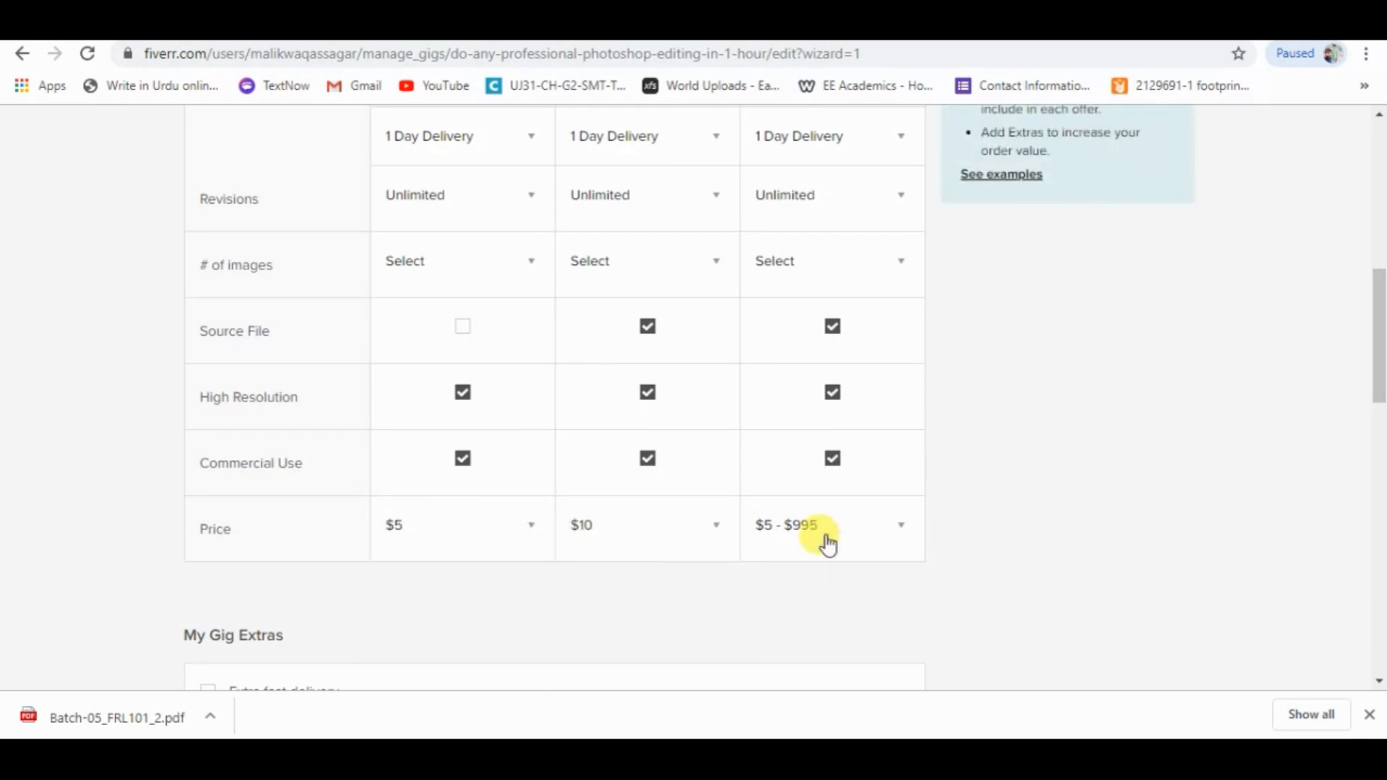
{"action": "left_click", "coordinate": [824, 538]}
{"action": "left_click_drag", "start_coordinate": [916, 522], "coordinate": [916, 528]}
{"action": "left_click_drag", "start_coordinate": [1378, 320], "coordinate": [1378, 348]}
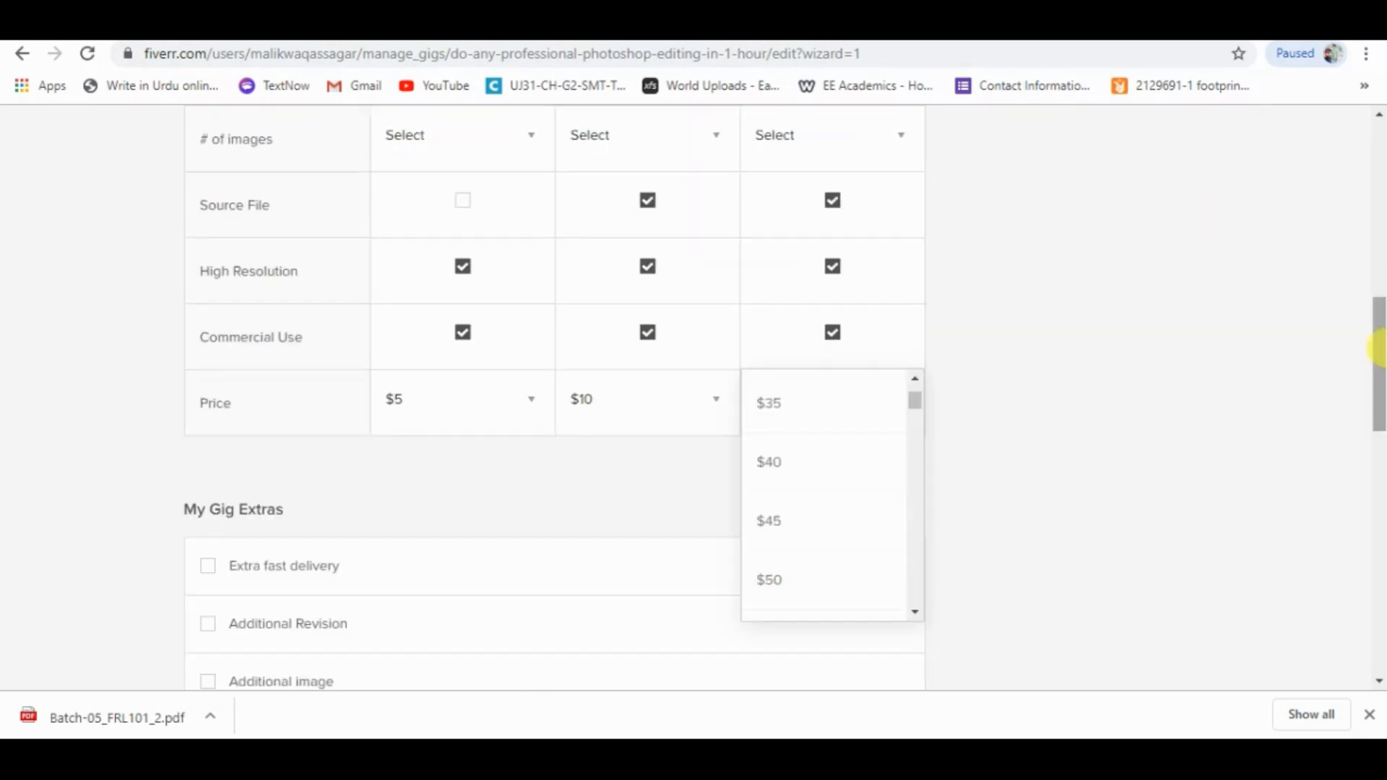
{"action": "left_click", "coordinate": [914, 380]}
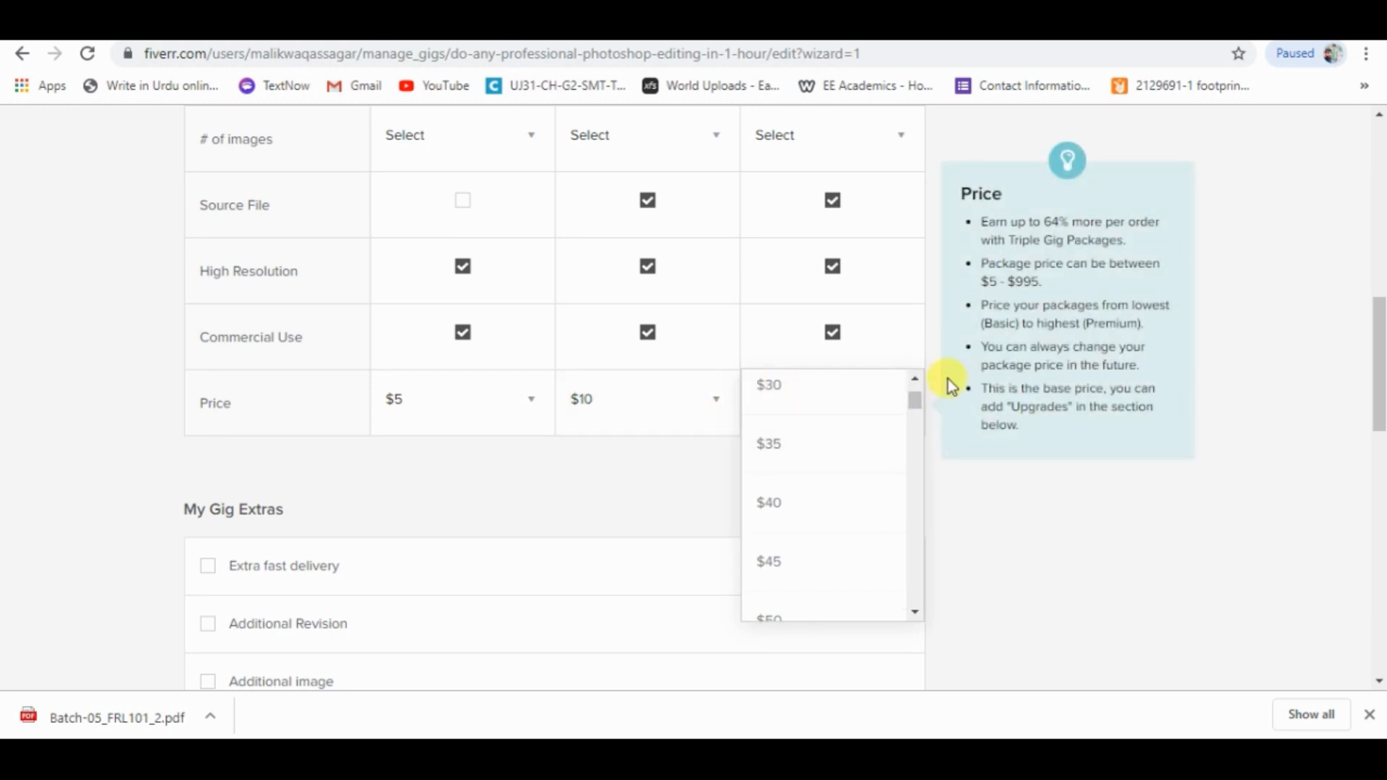
{"action": "left_click", "coordinate": [918, 385]}
{"action": "left_click", "coordinate": [915, 381]}
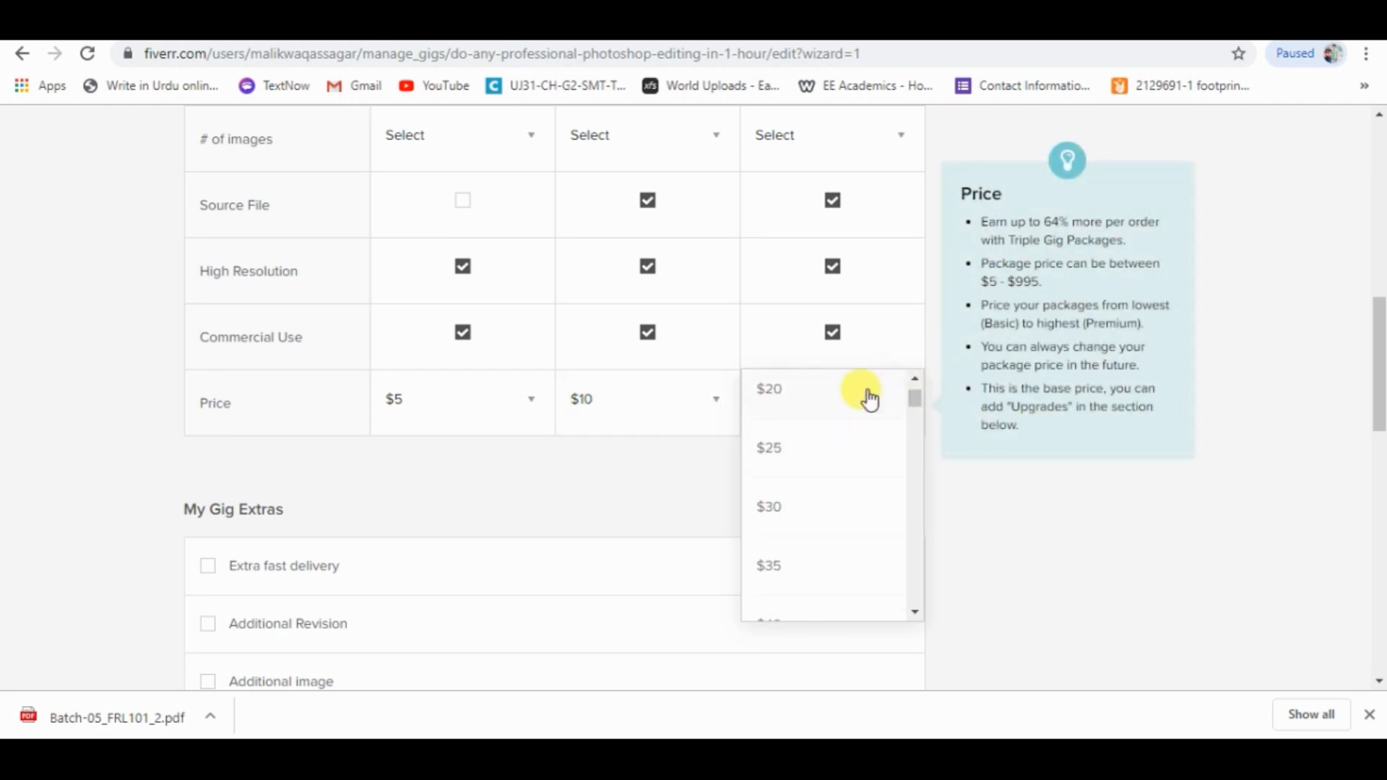
{"action": "left_click", "coordinate": [804, 396]}
Set the number of images to 2 for the Basic and Standard packages and 3 for the Premium package.
{"action": "left_click_drag", "start_coordinate": [1378, 350], "coordinate": [1378, 296]}
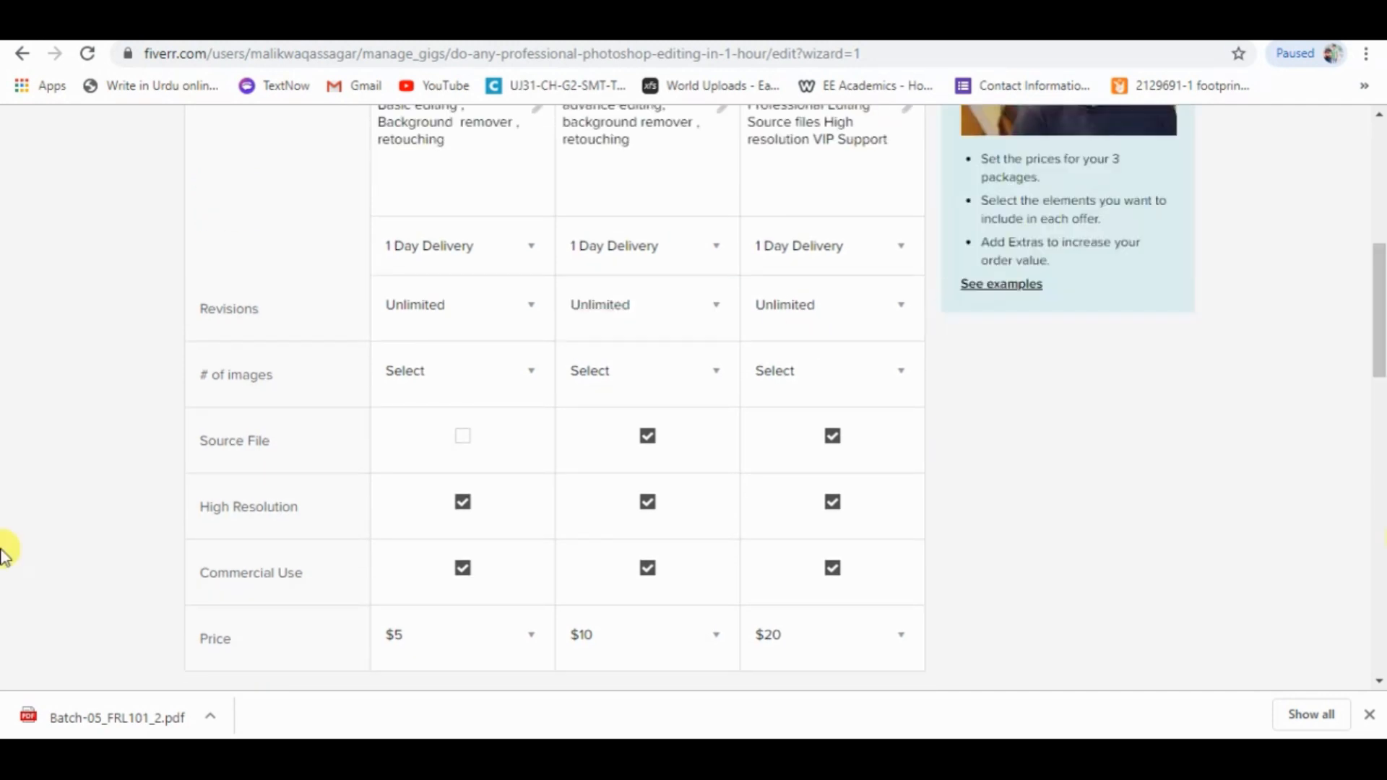
{"action": "left_click", "coordinate": [527, 365]}
{"action": "left_click", "coordinate": [418, 491]}
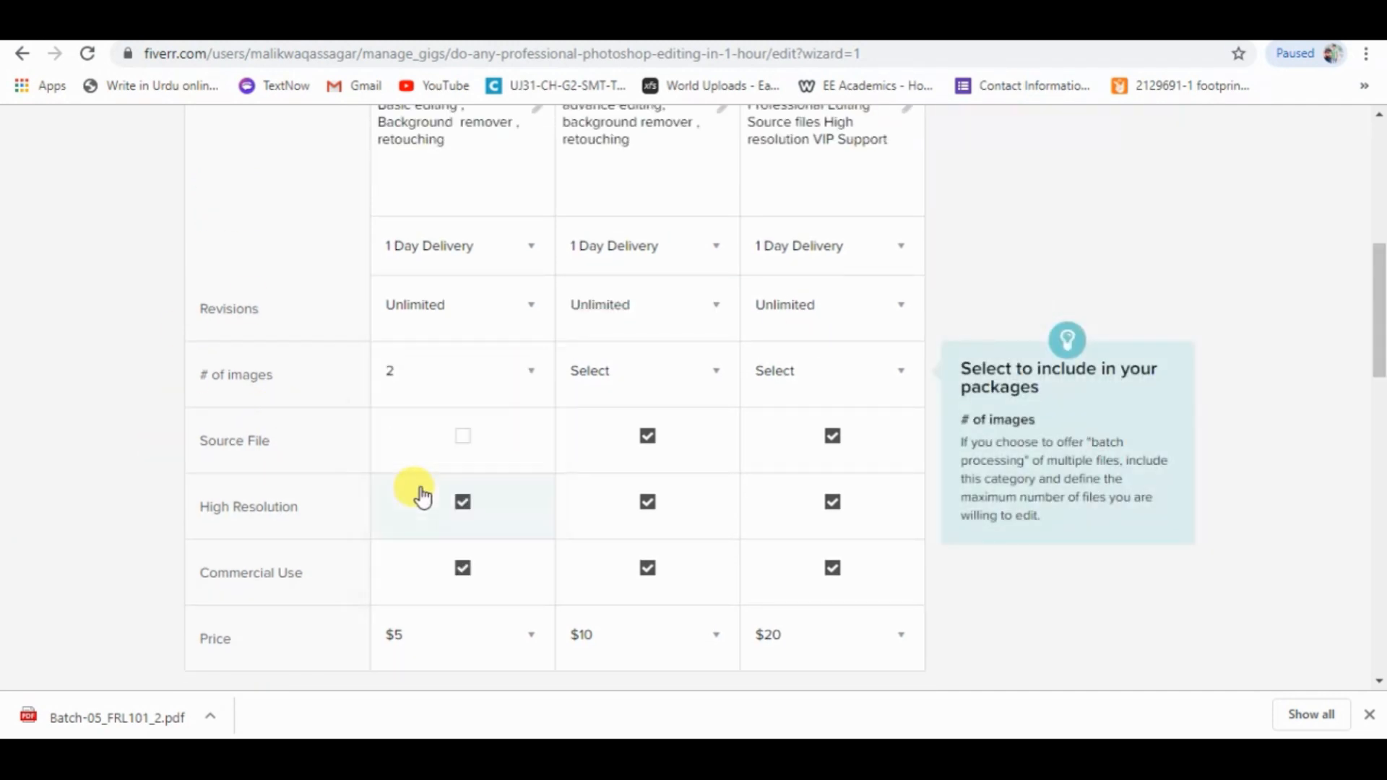
{"action": "left_click", "coordinate": [712, 373]}
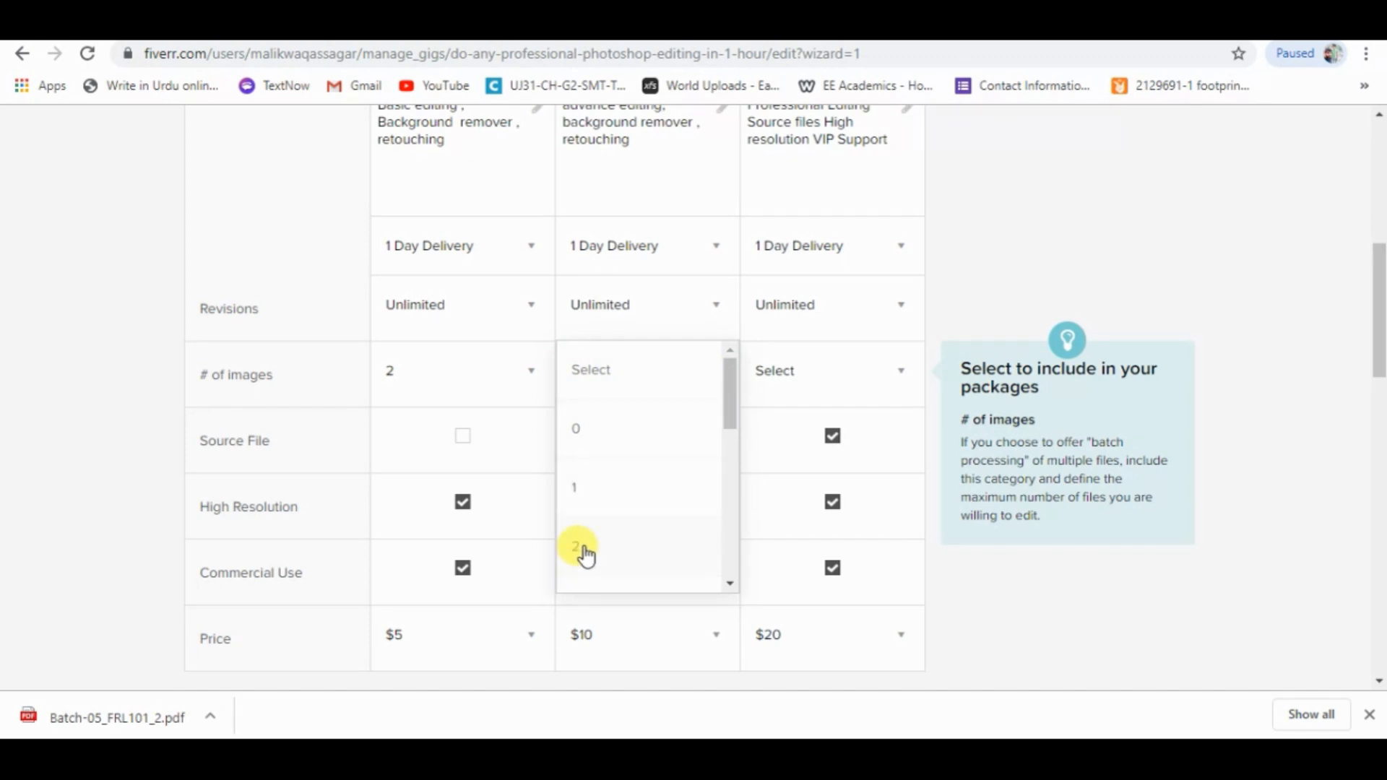
{"action": "left_click", "coordinate": [578, 551]}
{"action": "left_click", "coordinate": [898, 371]}
{"action": "left_click_drag", "start_coordinate": [921, 402], "coordinate": [917, 422]}
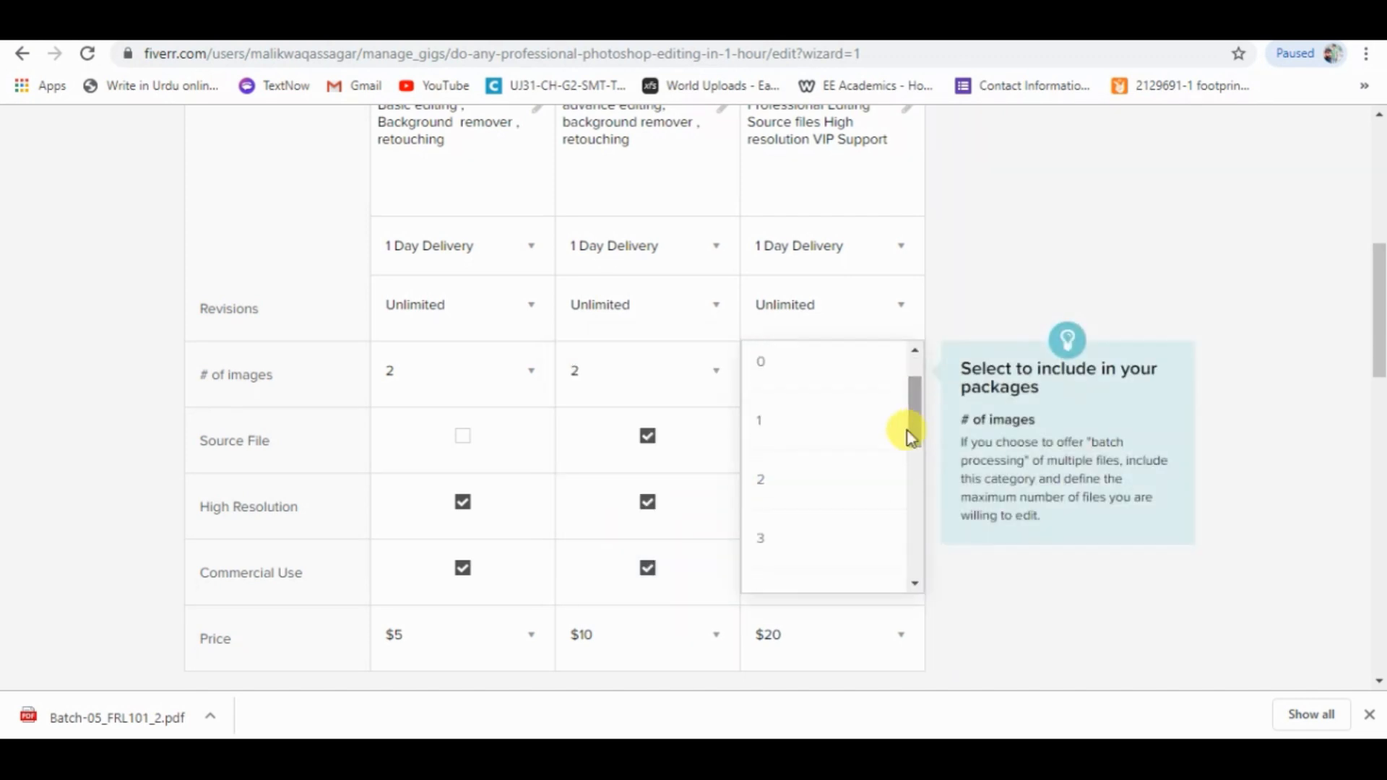
{"action": "left_click", "coordinate": [777, 545]}
Add the Extra fast delivery gig extra with 1 day delivery for an extra $5 on the Basic, Standard and Premium packages.
{"action": "left_click_drag", "start_coordinate": [1379, 360], "coordinate": [1378, 456]}
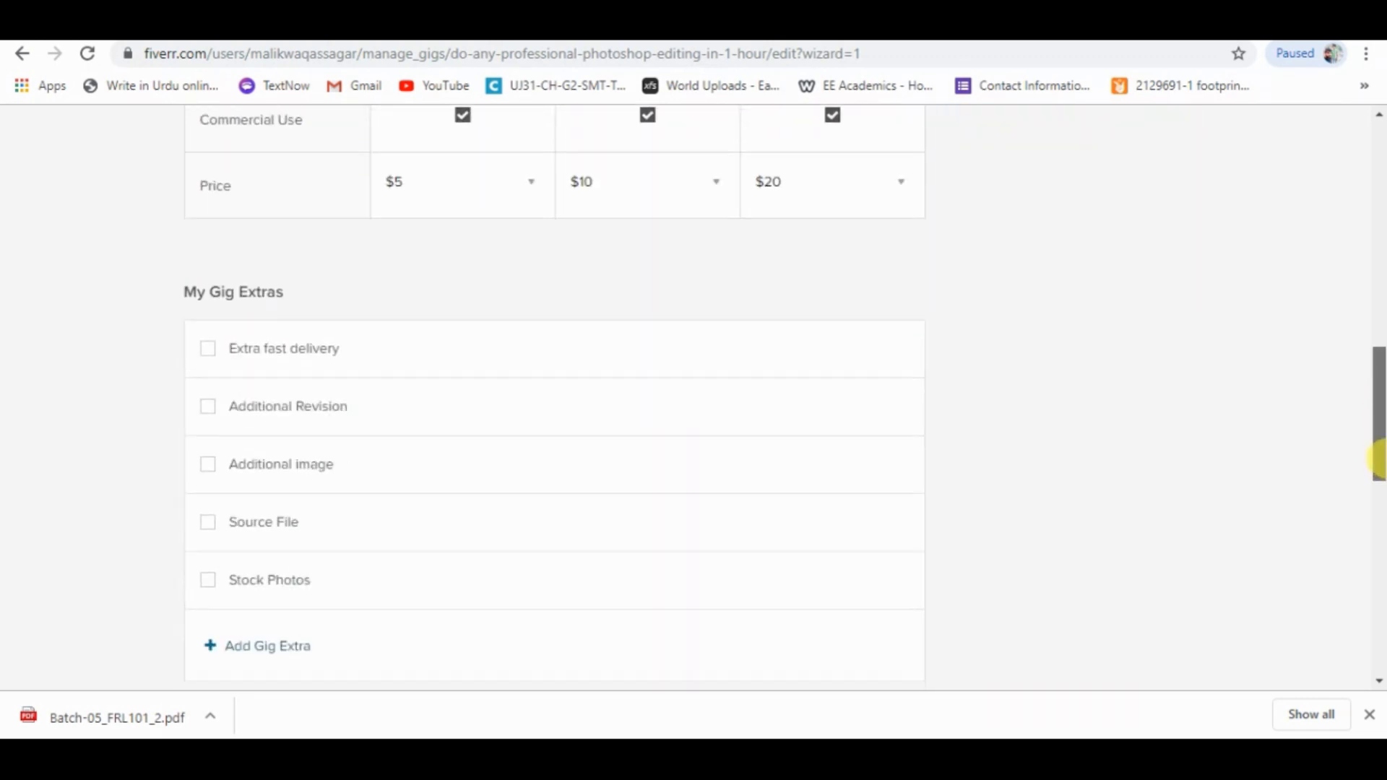
{"action": "left_click", "coordinate": [207, 349]}
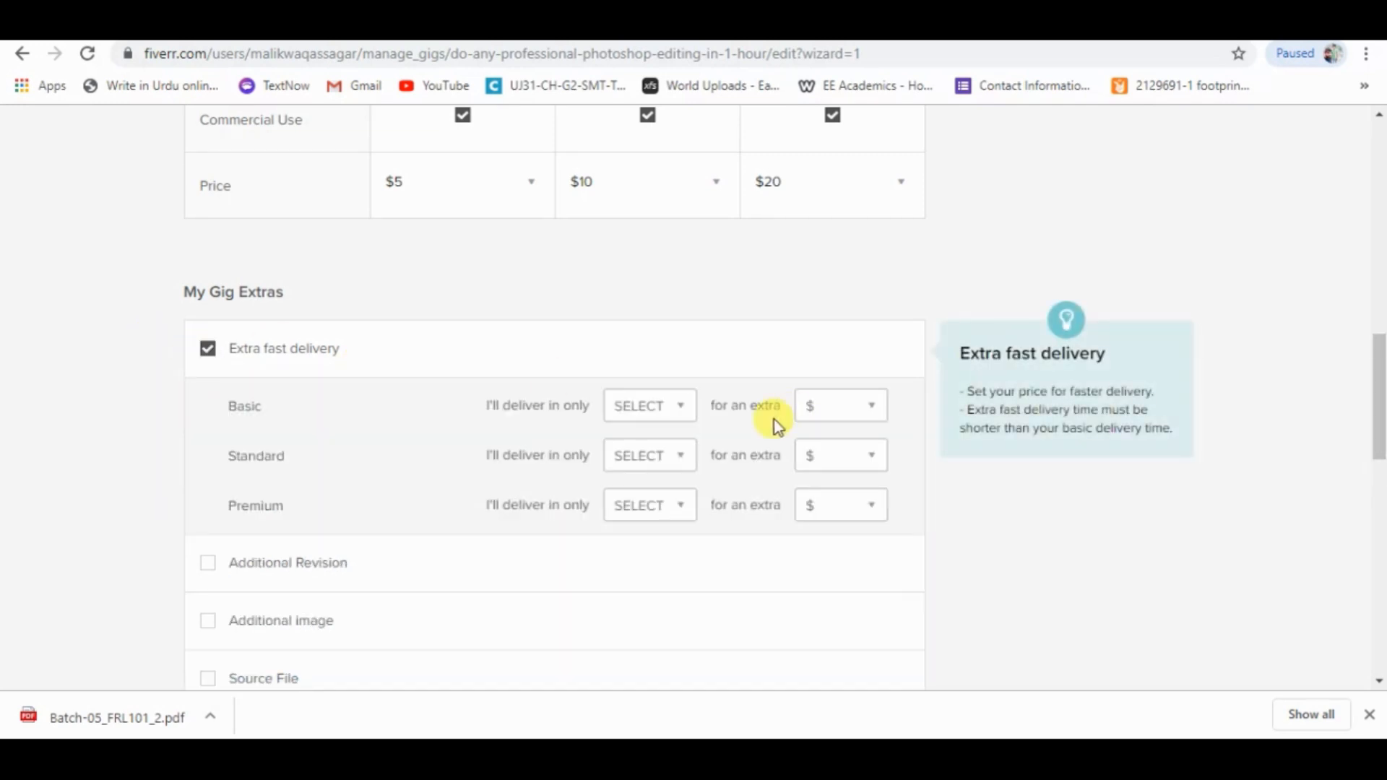
{"action": "left_click", "coordinate": [695, 408]}
{"action": "left_click", "coordinate": [648, 459]}
{"action": "left_click", "coordinate": [645, 523]}
{"action": "left_click", "coordinate": [663, 515]}
{"action": "left_click", "coordinate": [646, 564]}
{"action": "left_click", "coordinate": [831, 408]}
{"action": "left_click", "coordinate": [822, 459]}
{"action": "left_click", "coordinate": [838, 456]}
{"action": "left_click", "coordinate": [818, 506]}
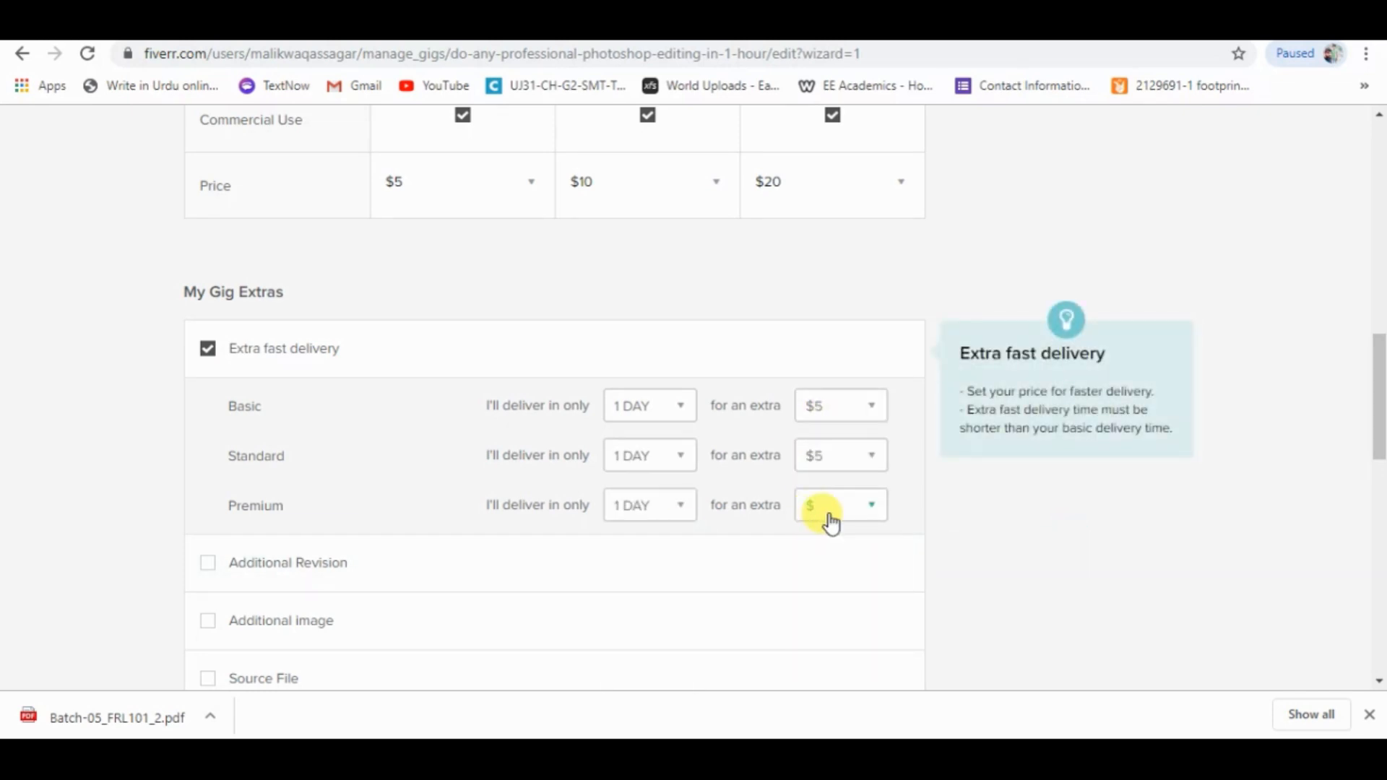
{"action": "left_click", "coordinate": [815, 557]}
Add the Source File gig extra for $5 and try to save the pricing and continue.
{"action": "left_click_drag", "start_coordinate": [1380, 390], "coordinate": [1379, 437]}
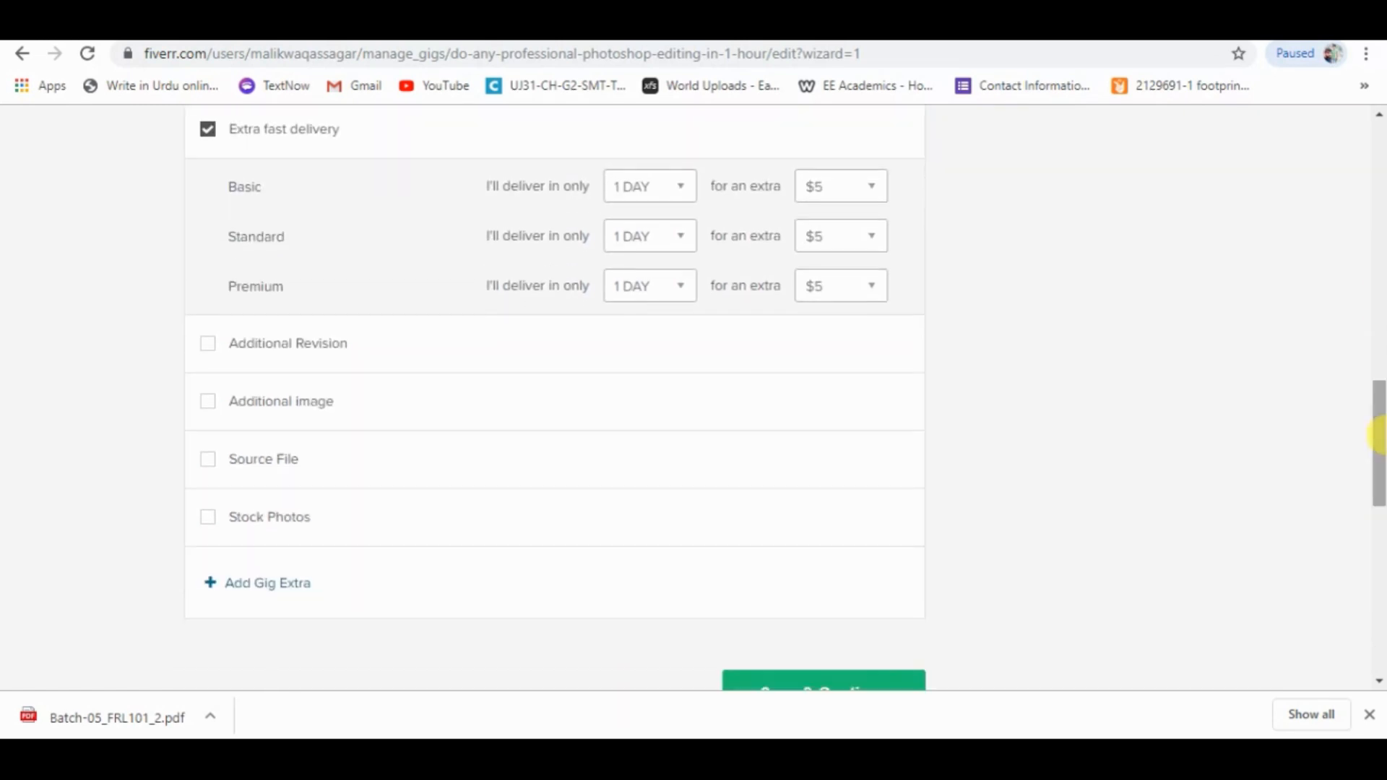
{"action": "mouse_move", "coordinate": [210, 393]}
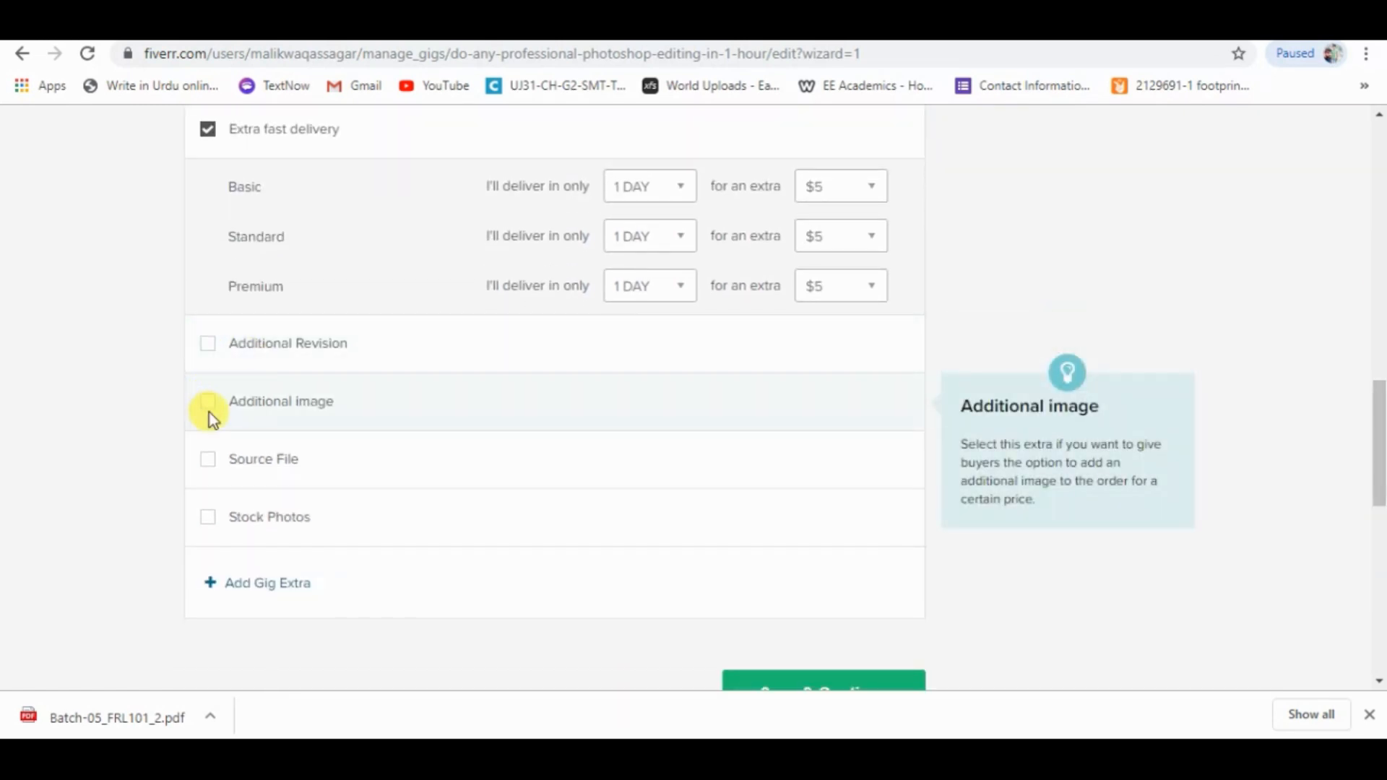
{"action": "left_click", "coordinate": [207, 462]}
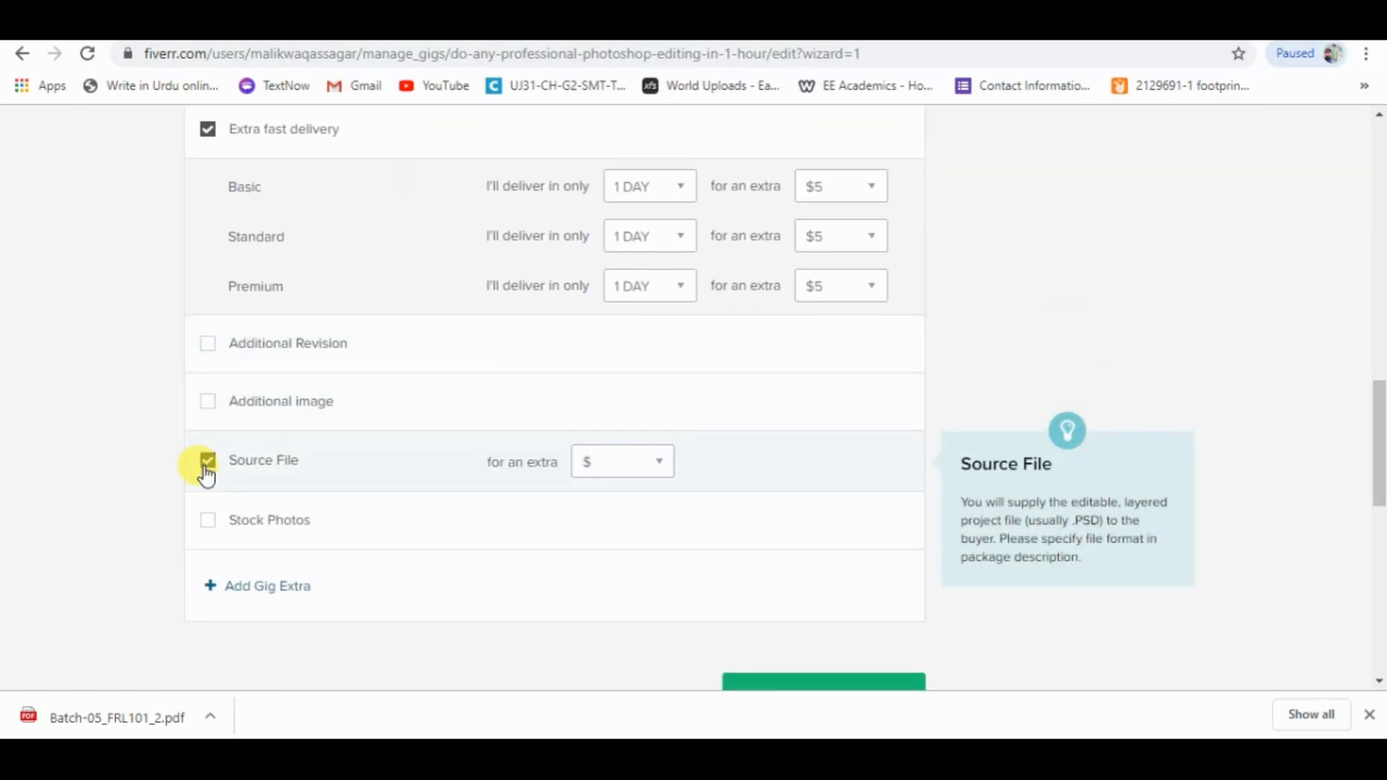
{"action": "left_click", "coordinate": [645, 463]}
{"action": "left_click", "coordinate": [625, 513]}
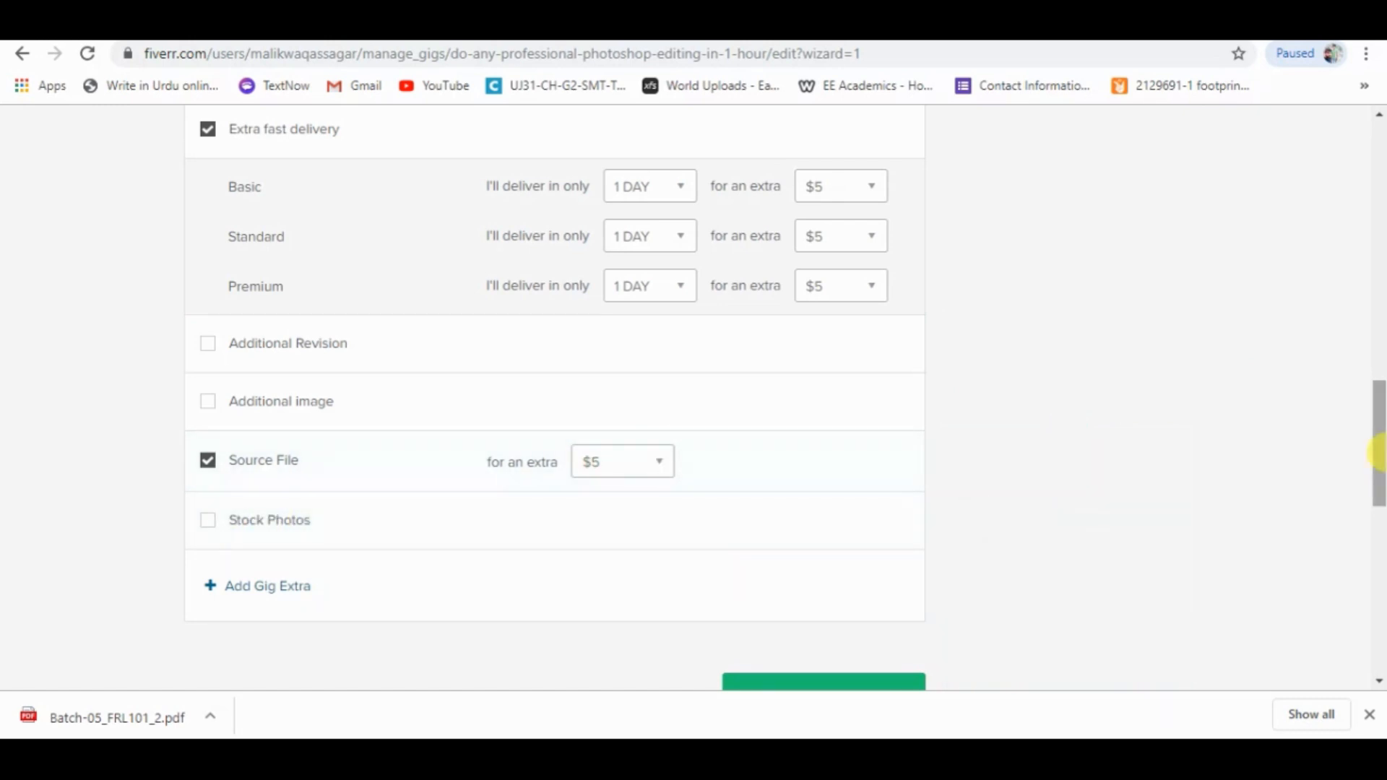
{"action": "scroll", "coordinate": [1358, 470], "scroll_direction": "down", "scroll_amount": 2}
{"action": "left_click", "coordinate": [836, 544]}
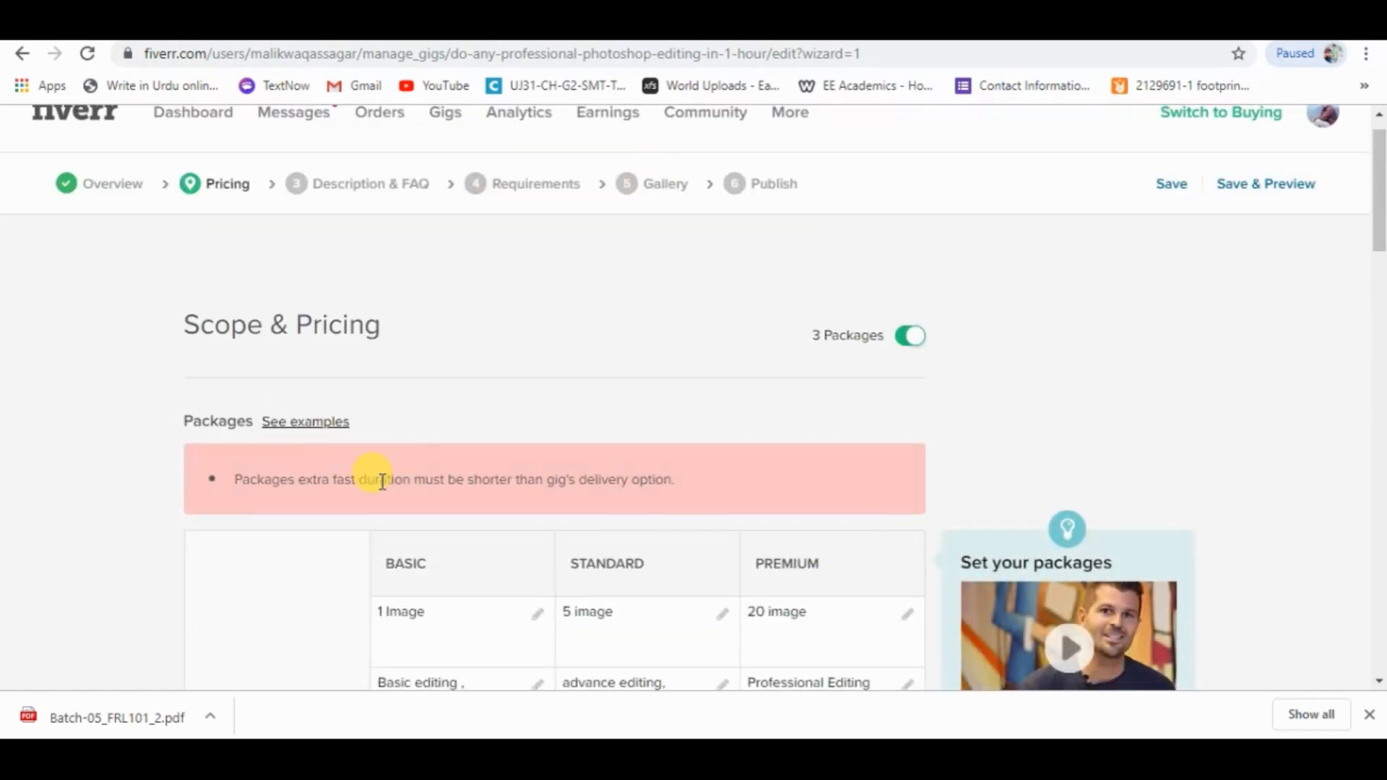
Save the pricing and continue to the gig's Description & FAQ section.
{"action": "left_click_drag", "start_coordinate": [1376, 254], "coordinate": [1380, 448]}
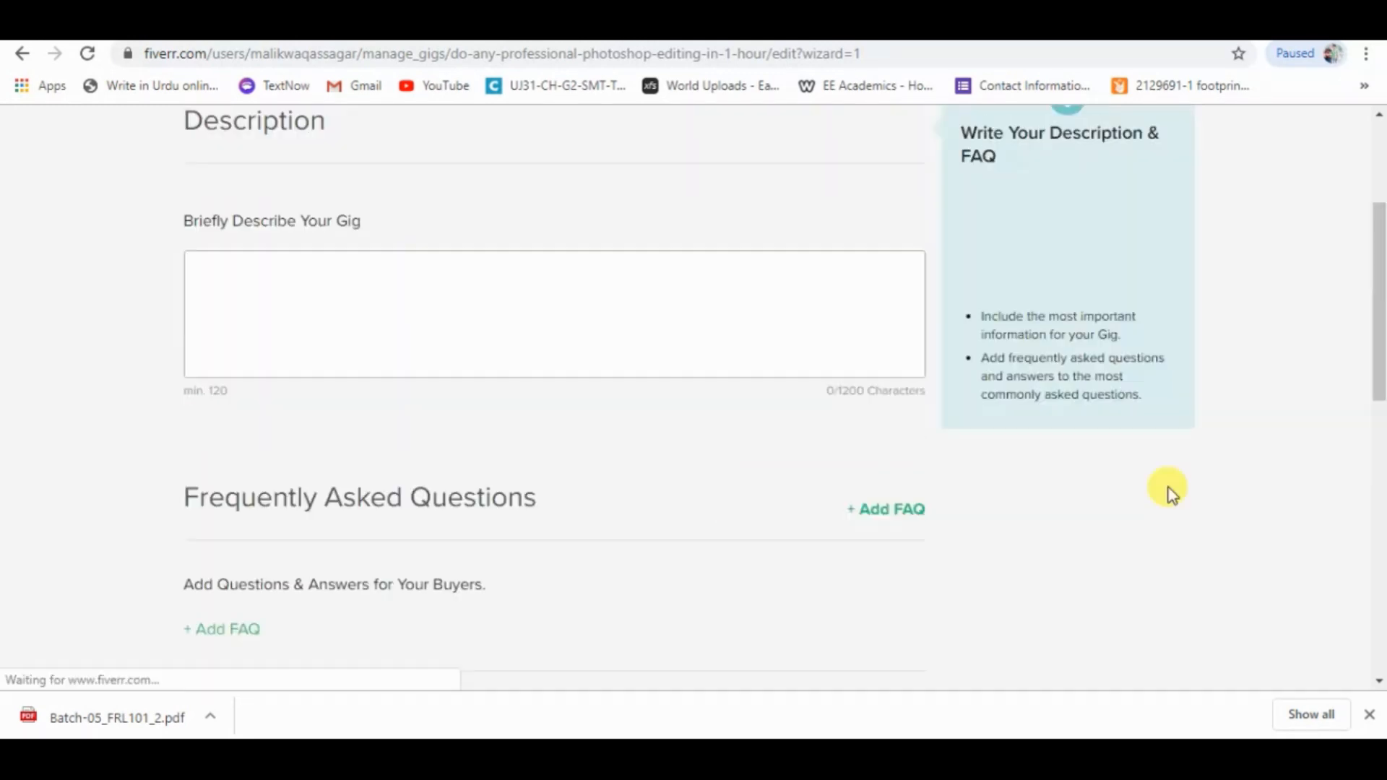
{"action": "scroll", "coordinate": [1381, 359], "scroll_direction": "down", "scroll_amount": 2}
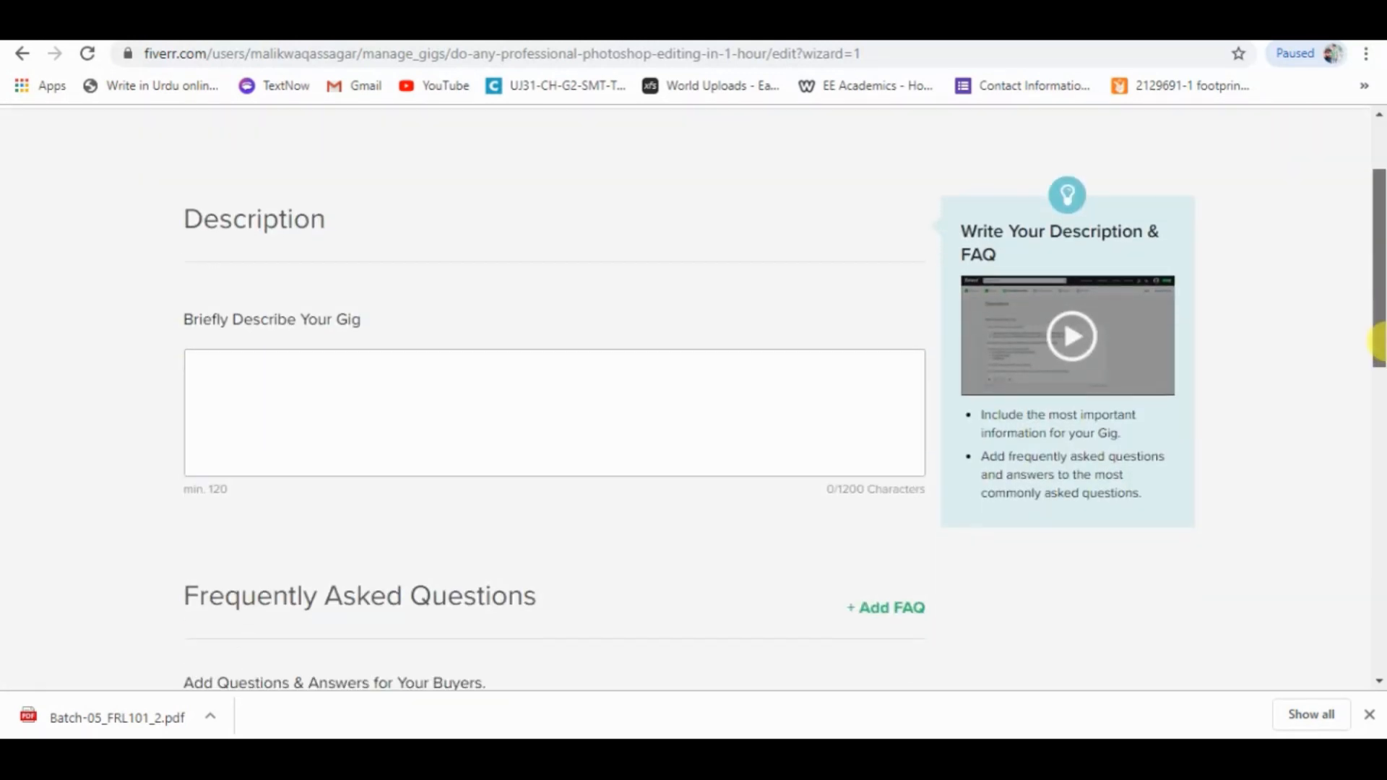
{"action": "left_click_drag", "start_coordinate": [187, 321], "coordinate": [366, 319]}
{"action": "left_click", "coordinate": [427, 322]}
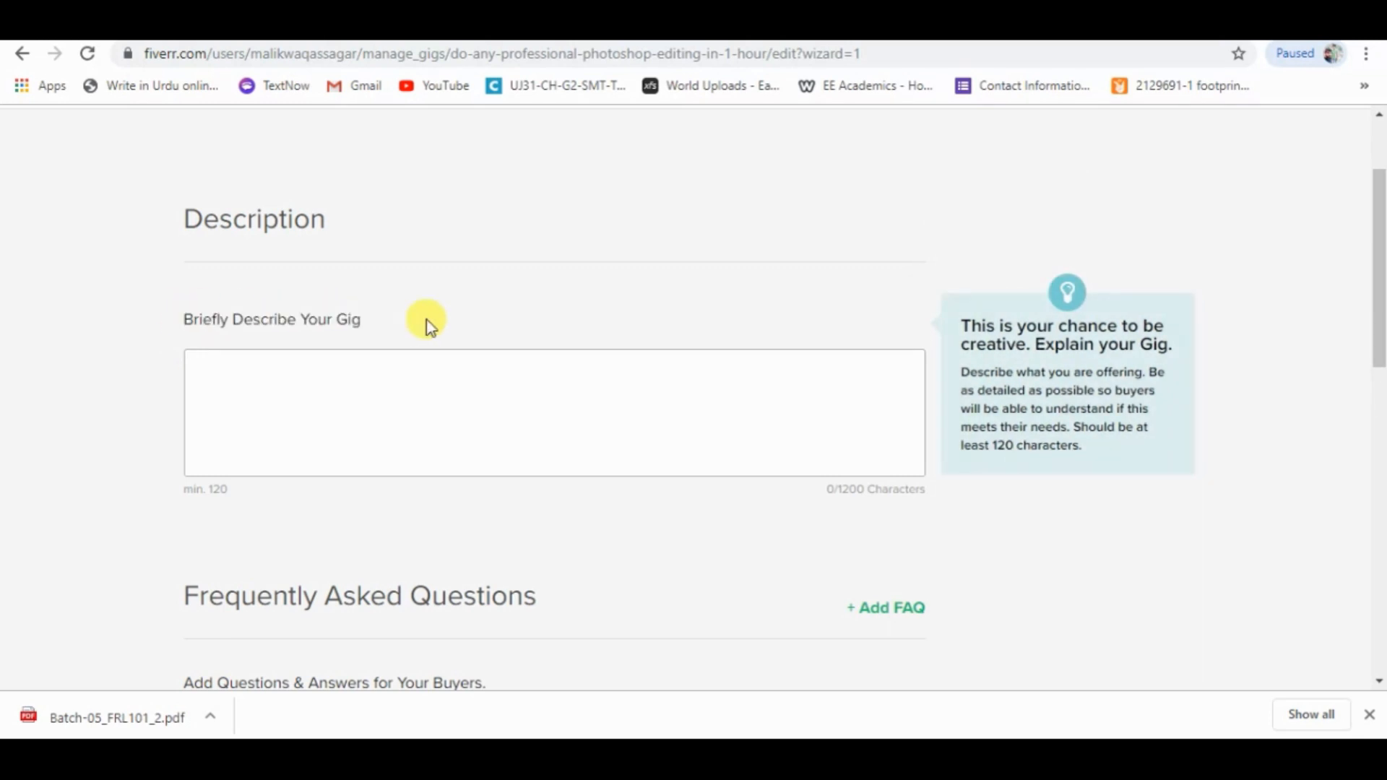
{"action": "mouse_move", "coordinate": [1378, 301]}
{"action": "left_mouse_down"}
{"action": "mouse_move", "coordinate": [1379, 273]}
{"action": "mouse_move", "coordinate": [1381, 288]}
{"action": "left_mouse_up"}
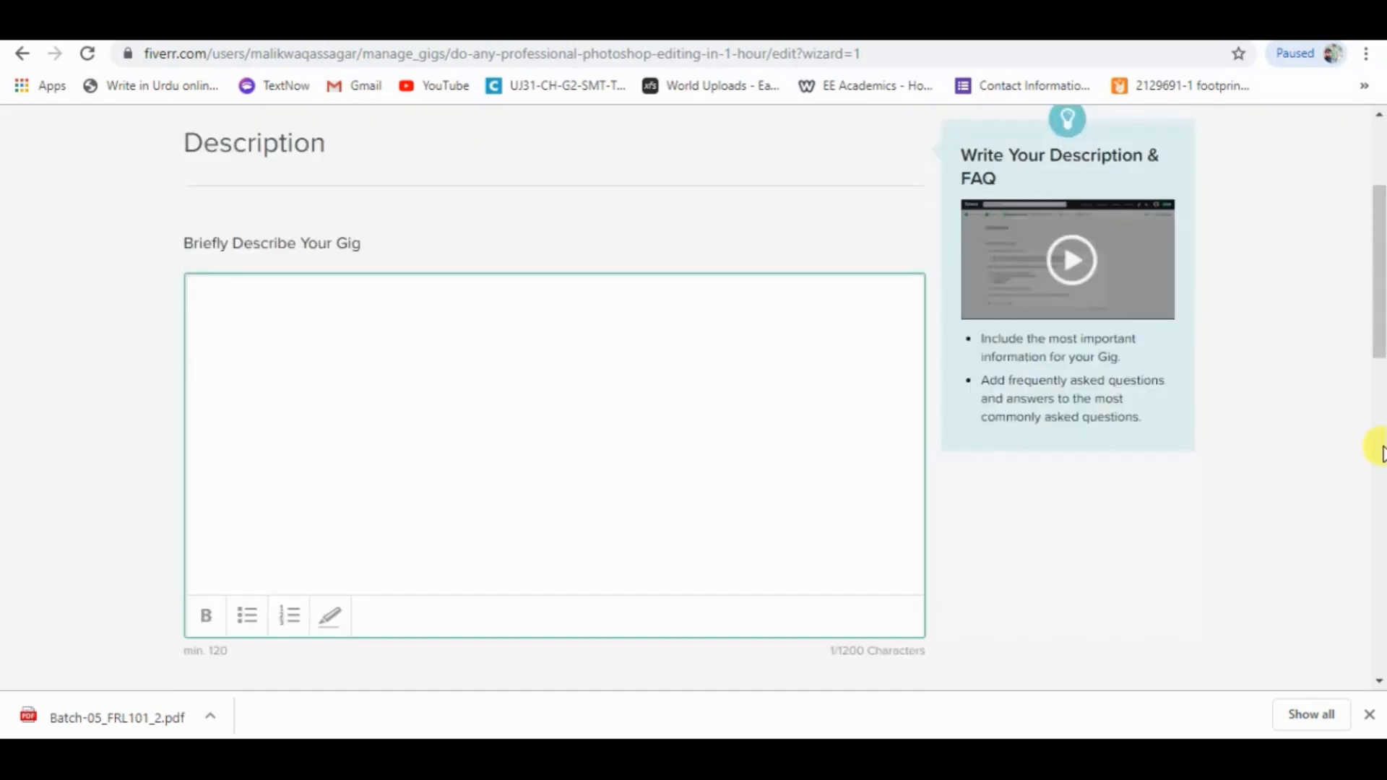
{"action": "type", "text": "write ab"}
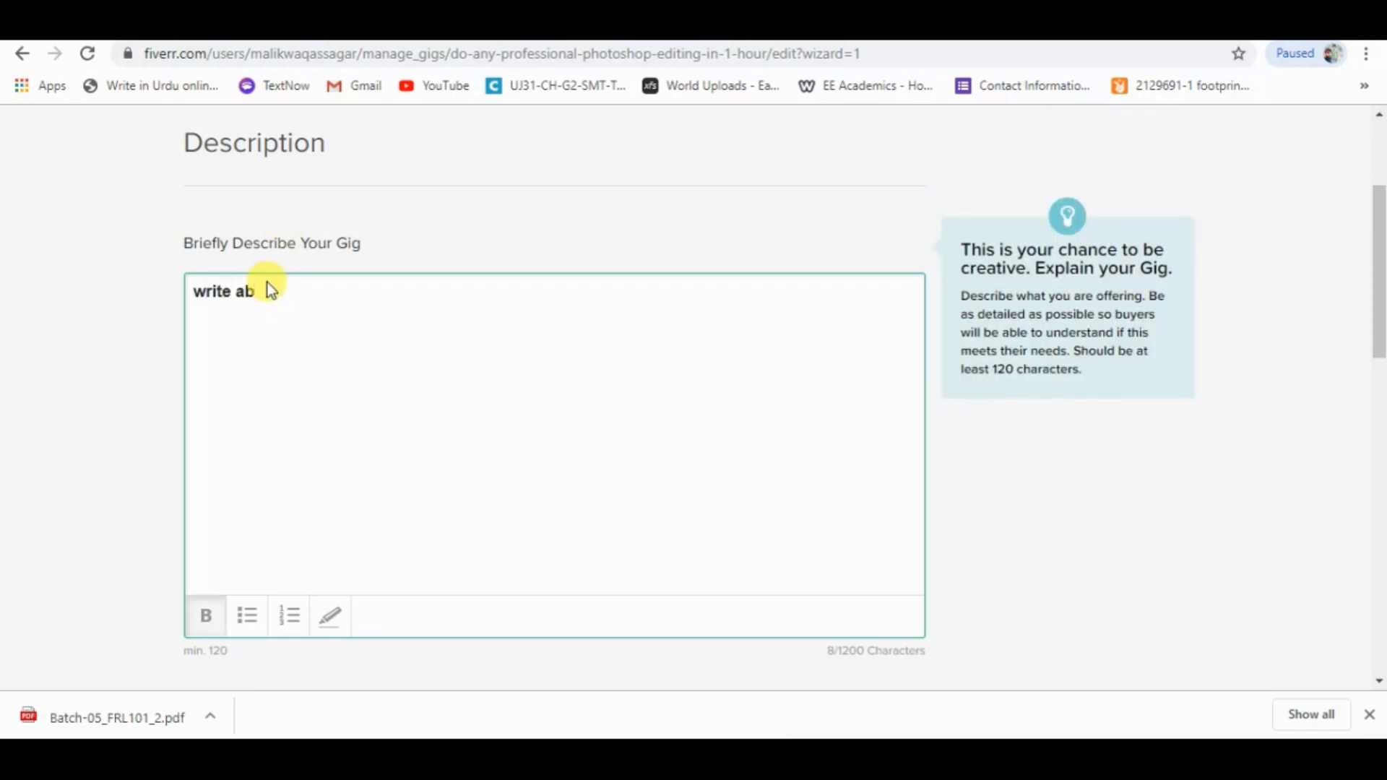
{"action": "type", "text": "out your escription"}
{"action": "key", "text": "BackSpace"}
{"action": "key", "text": "BackSpace"}
{"action": "key", "text": "BackSpace"}
{"action": "key", "text": "BackSpace"}
{"action": "key", "text": "BackSpace"}
{"action": "key", "text": "BackSpace"}
{"action": "key", "text": "BackSpace"}
{"action": "key", "text": "BackSpace"}
{"action": "key", "text": "BackSpace"}
{"action": "key", "text": "BackSpace"}
{"action": "key", "text": "BackSpace"}
{"action": "key", "text": "BackSpace"}
{"action": "key", "text": "BackSpace"}
{"action": "key", "text": "BackSpace"}
{"action": "key", "text": "BackSpace"}
{"action": "key", "text": "BackSpace"}
{"action": "key", "text": "BackSpace"}
{"action": "key", "text": "BackSpace"}
{"action": "key", "text": "BackSpace"}
{"action": "key", "text": "BackSpace"}
{"action": "key", "text": "BackSpace"}
Paste the prepared Photoshop services text as the gig description and delete its opening "Top Services:" label.
{"action": "key", "text": "ctrl+c"}
{"action": "key", "text": "ctrl+v"}
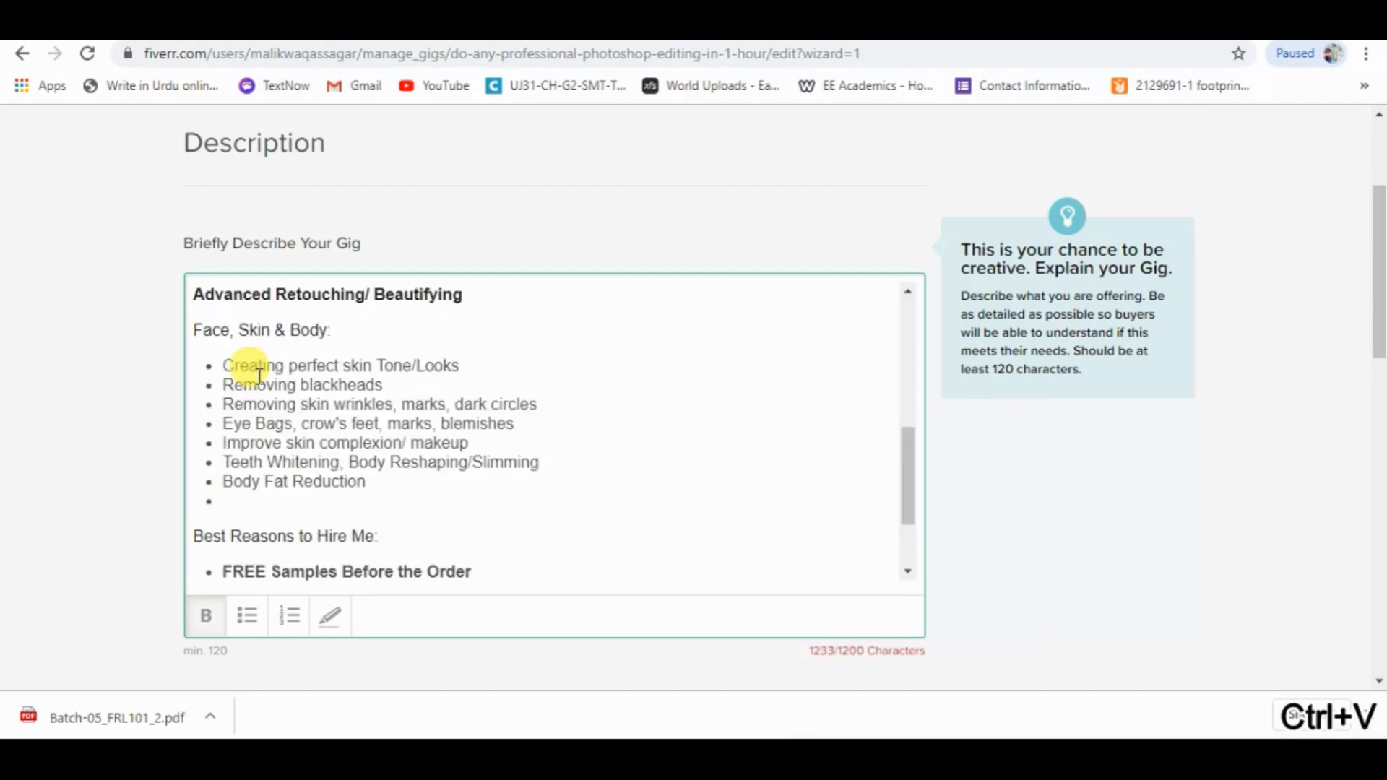
{"action": "left_click_drag", "start_coordinate": [907, 470], "coordinate": [912, 332]}
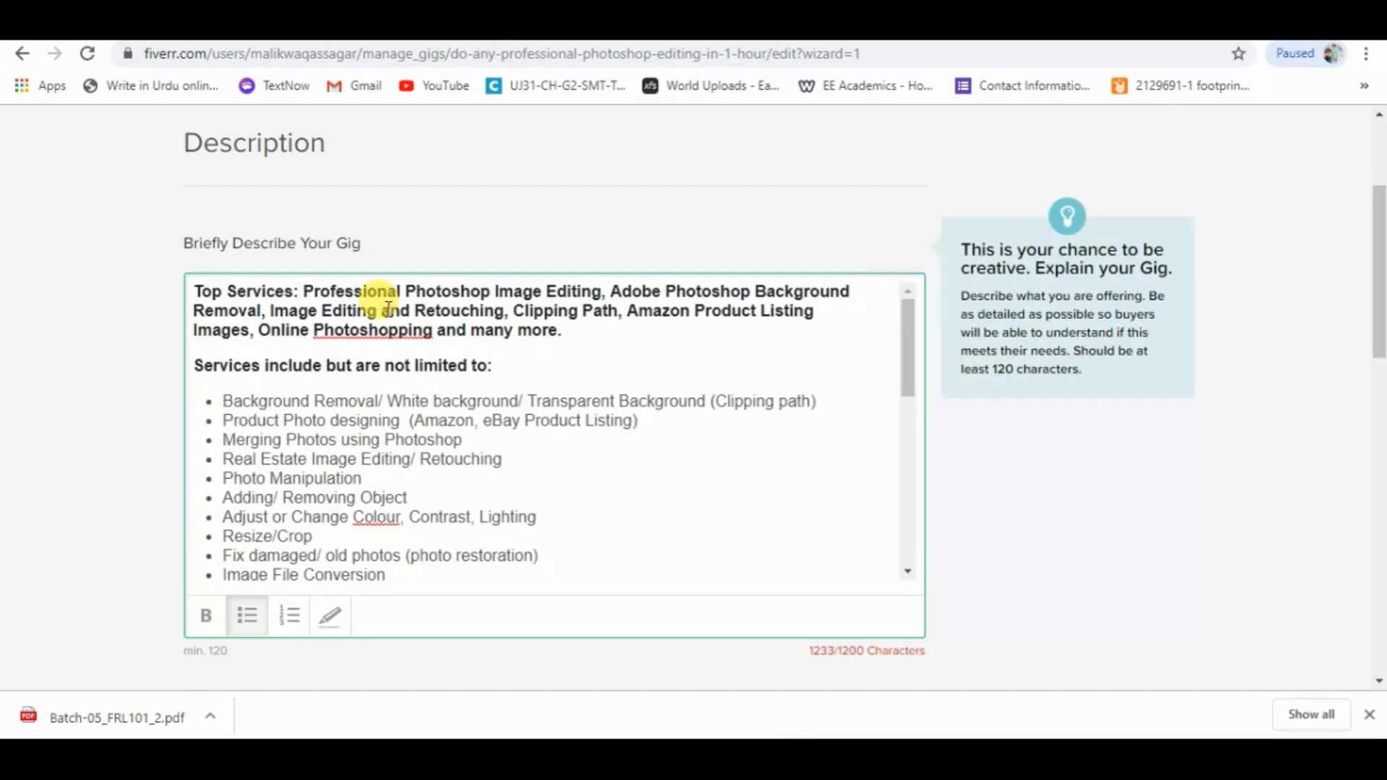
{"action": "left_click", "coordinate": [299, 290]}
{"action": "key", "text": "BackSpace"}
{"action": "key", "text": "BackSpace"}
{"action": "key", "text": "BackSpace"}
{"action": "key", "text": "BackSpace"}
{"action": "key", "text": "BackSpace"}
{"action": "key", "text": "BackSpace"}
{"action": "key", "text": "BackSpace"}
{"action": "key", "text": "BackSpace"}
{"action": "key", "text": "BackSpace"}
{"action": "key", "text": "BackSpace"}
{"action": "key", "text": "BackSpace"}
{"action": "key", "text": "BackSpace"}
{"action": "key", "text": "BackSpace"}
{"action": "key", "text": "BackSpace"}
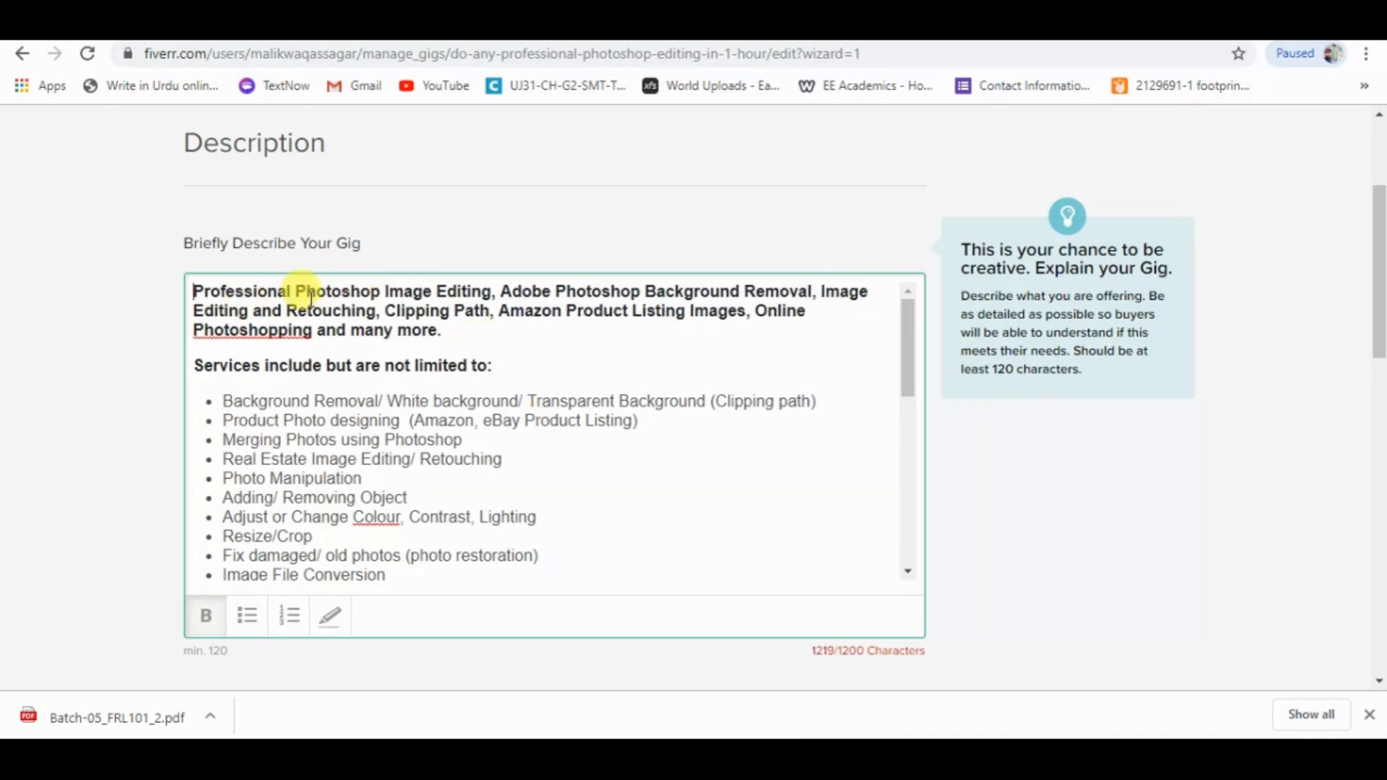
Delete the description's closing line "Don't wait anymore. Order Now", then save and continue to the requirements.
{"action": "left_click_drag", "start_coordinate": [912, 337], "coordinate": [910, 533]}
{"action": "left_click_drag", "start_coordinate": [437, 570], "coordinate": [247, 556]}
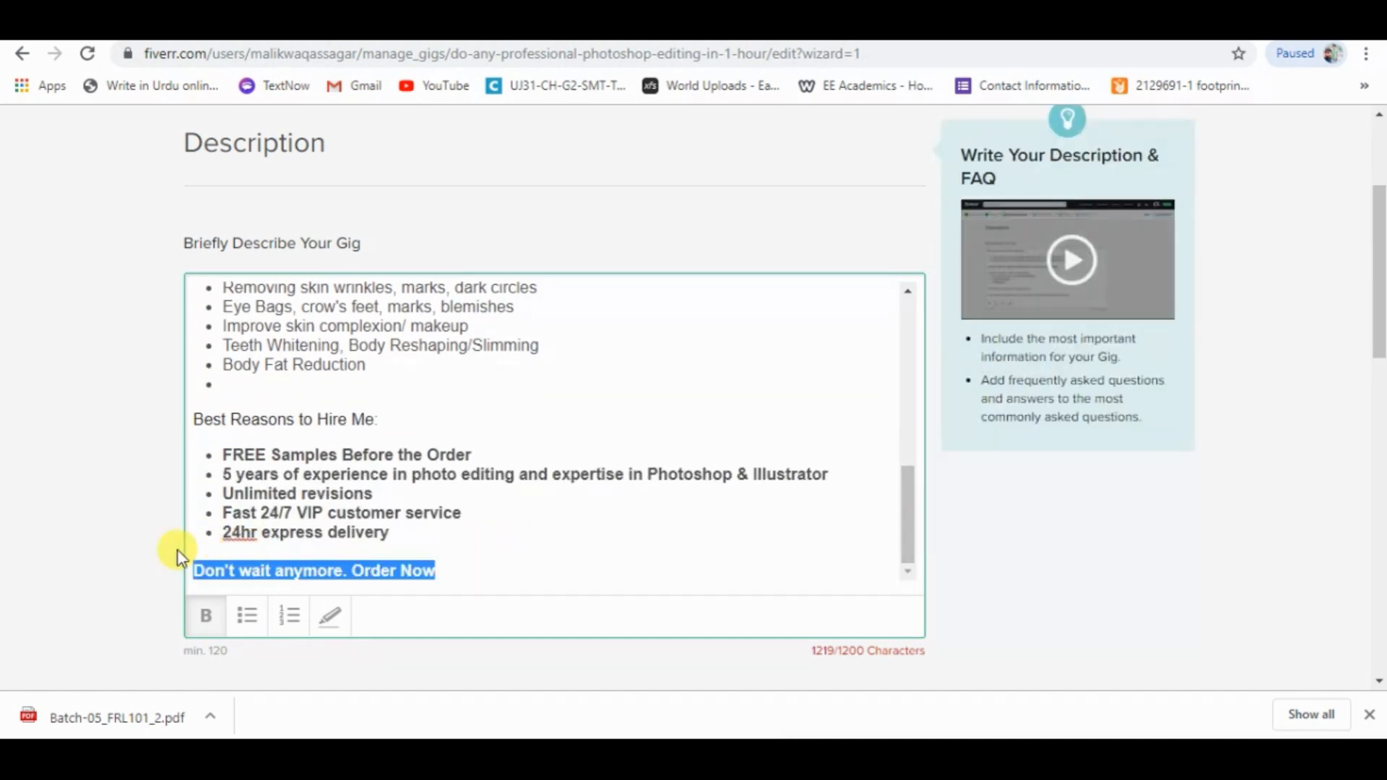
{"action": "key", "text": "BackSpace"}
{"action": "key", "text": "BackSpace"}
{"action": "key", "text": "BackSpace"}
{"action": "left_click_drag", "start_coordinate": [1379, 336], "coordinate": [1377, 458]}
{"action": "left_click", "coordinate": [784, 491]}
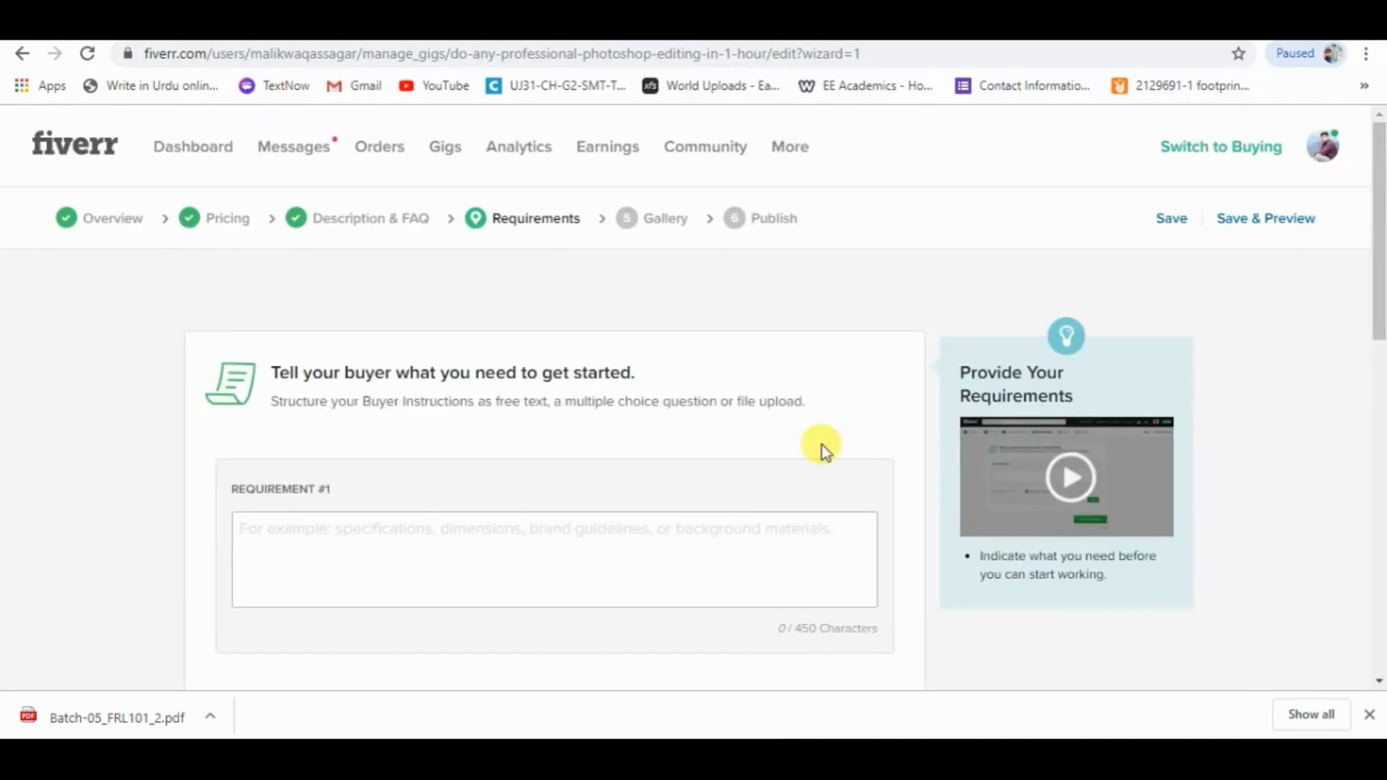
Write requirement #1 as "I just need picture file in these format", followed after a blank line by JPEG, PDF, PNG, PSD, RAW and TIFF.
{"action": "left_click_drag", "start_coordinate": [1376, 299], "coordinate": [1347, 354]}
{"action": "left_click", "coordinate": [320, 387]}
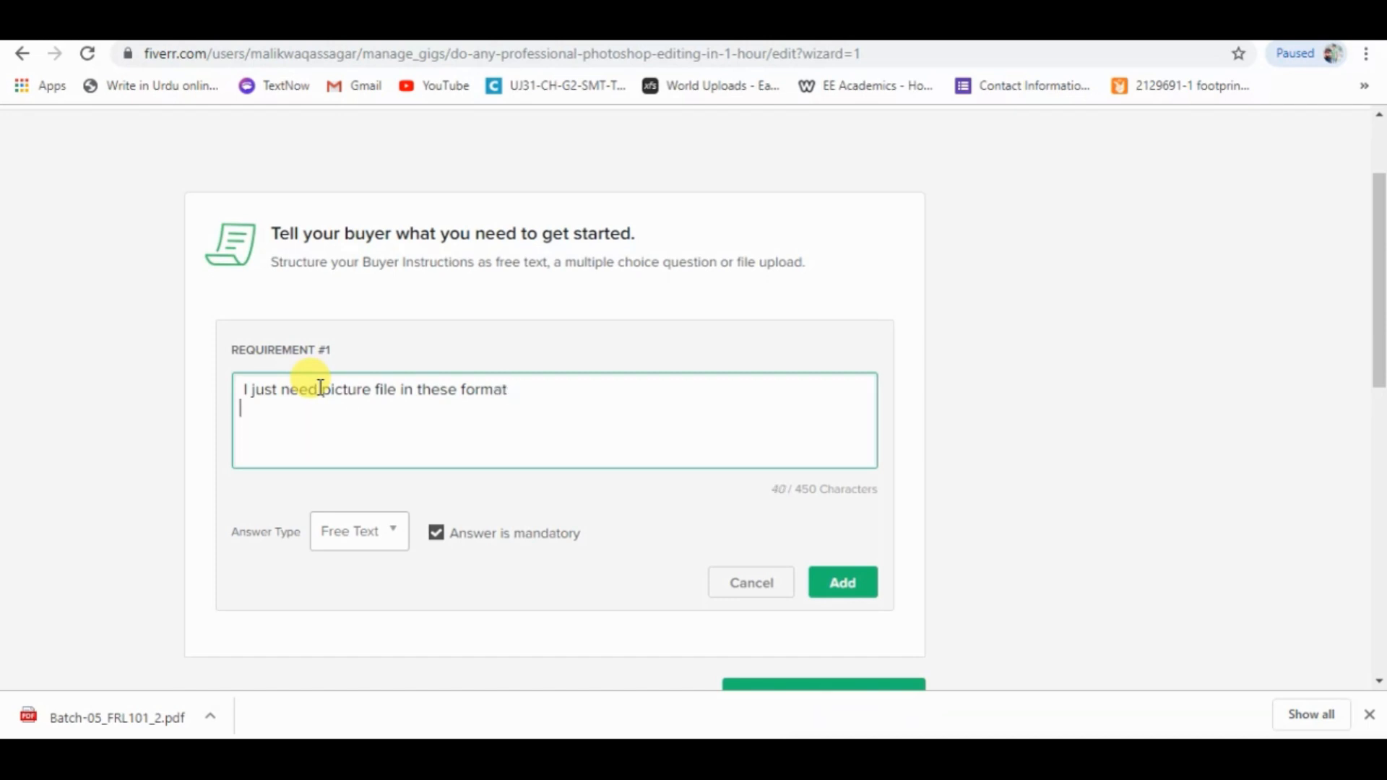
{"action": "key", "text": "ctrl+v"}
{"action": "left_click_drag", "start_coordinate": [873, 426], "coordinate": [867, 397]}
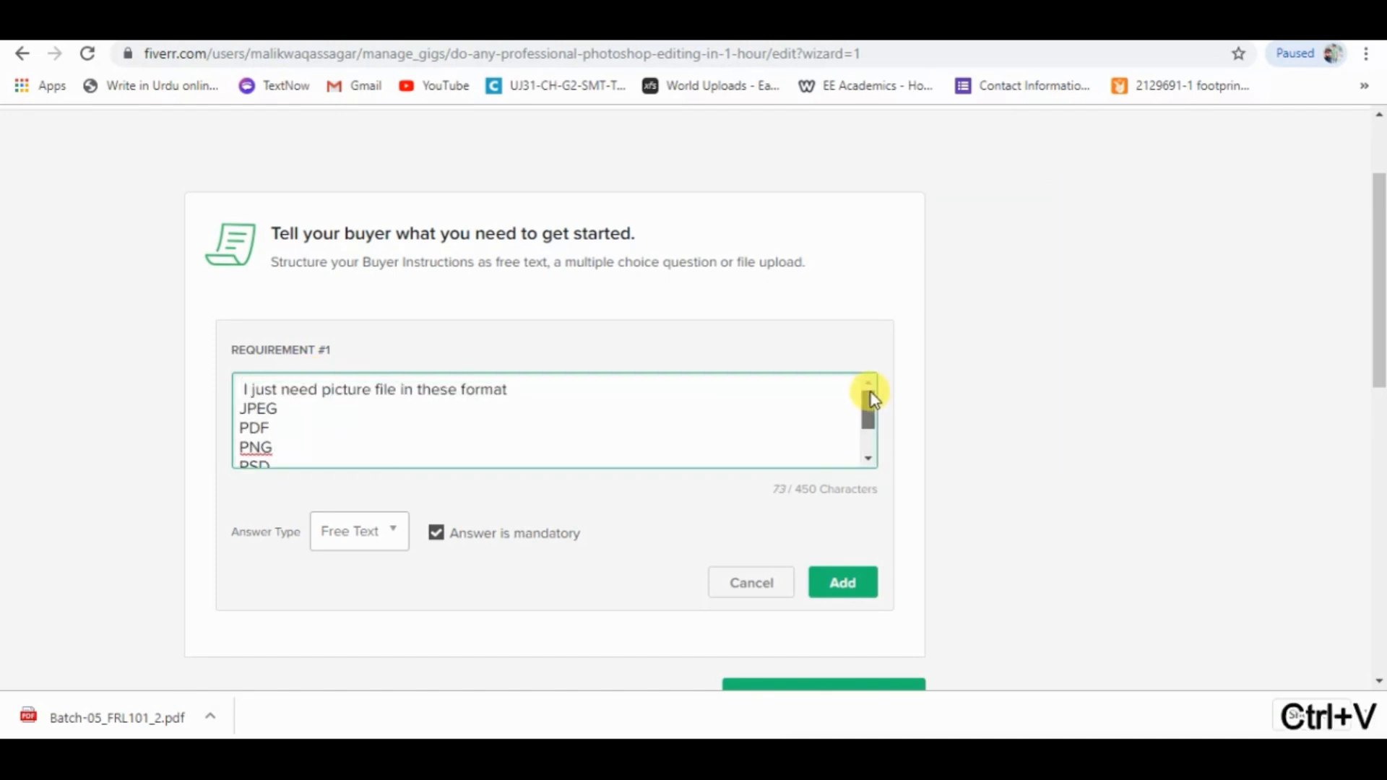
{"action": "left_click", "coordinate": [549, 384]}
{"action": "key", "text": "Return"}
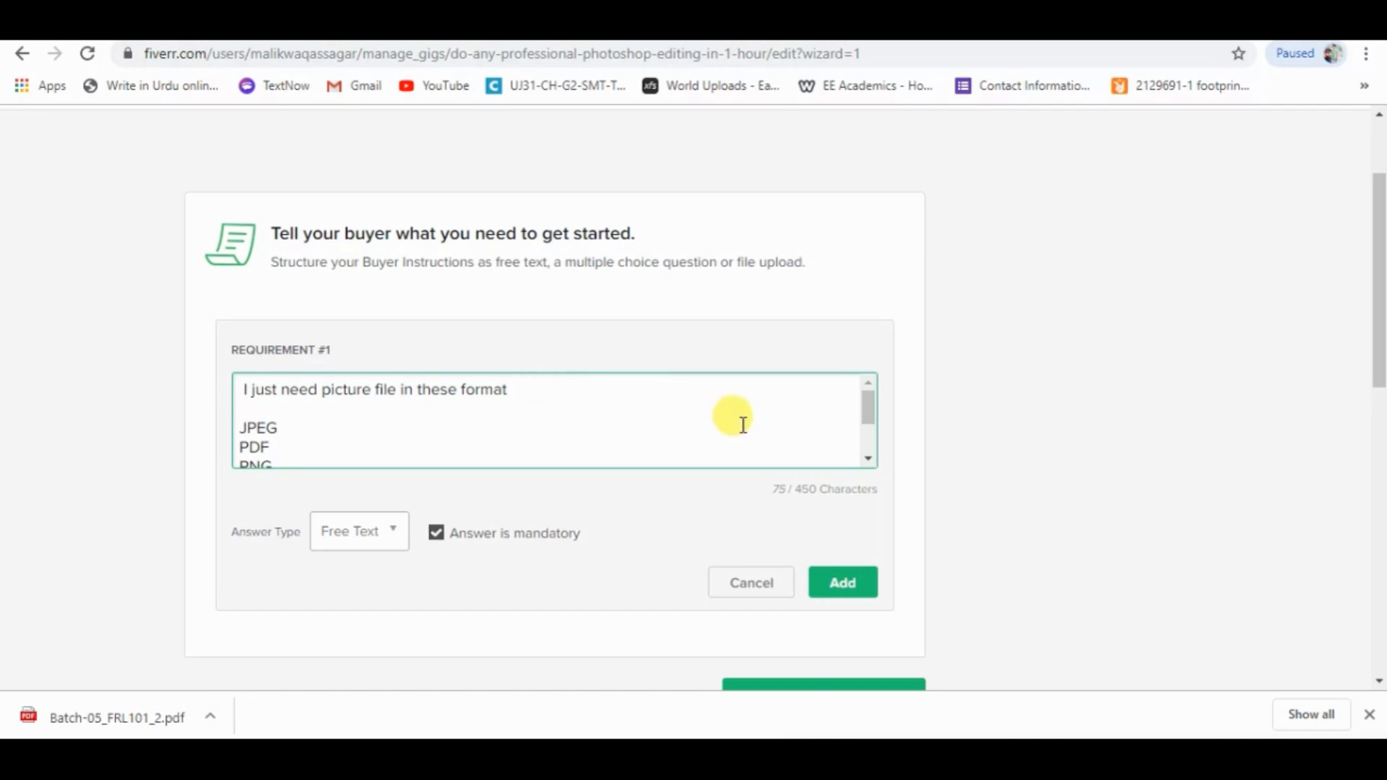
{"action": "left_click_drag", "start_coordinate": [864, 406], "coordinate": [867, 452]}
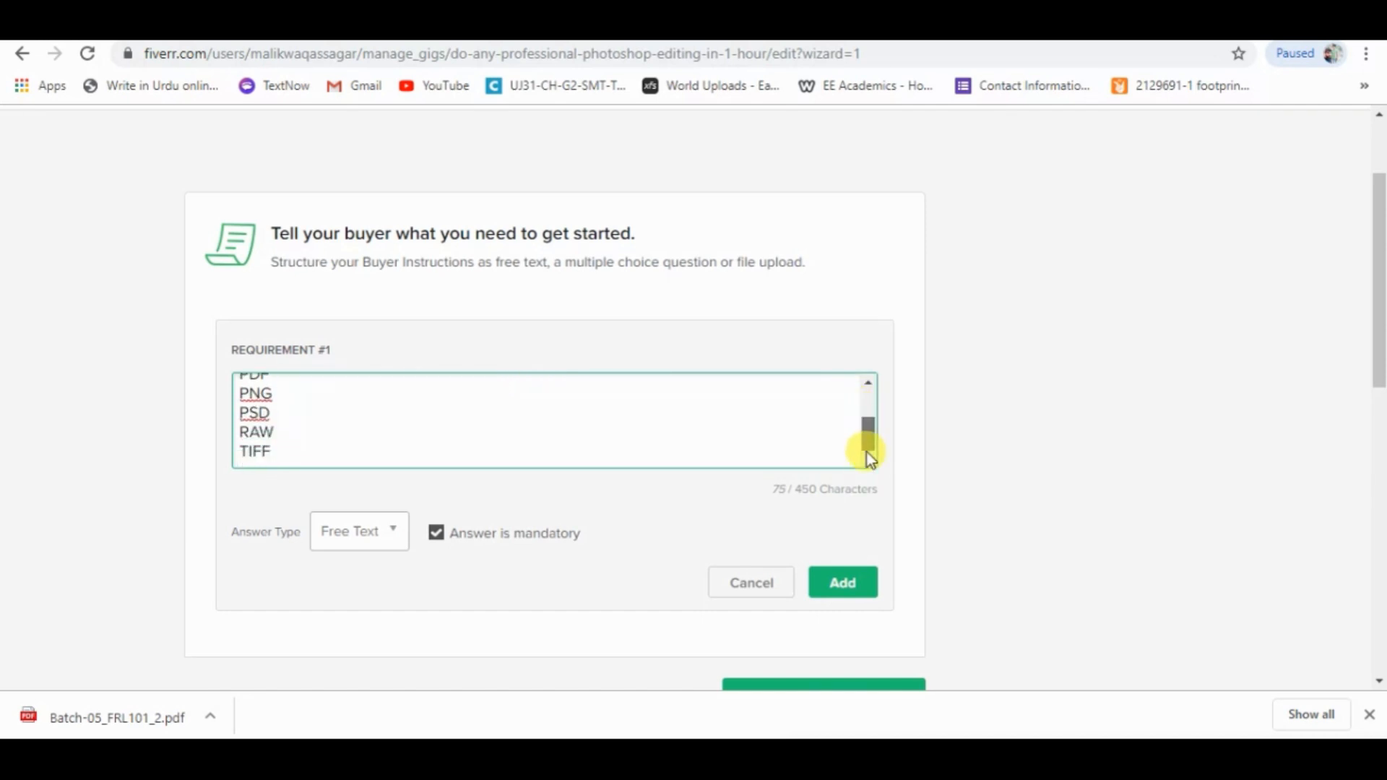
Add the mandatory free-text requirement to the gig, then save and continue to the gallery.
{"action": "left_click", "coordinate": [838, 586]}
{"action": "scroll", "coordinate": [1379, 365], "scroll_direction": "down", "scroll_amount": 1}
{"action": "scroll", "coordinate": [1380, 365], "scroll_direction": "down", "scroll_amount": 3}
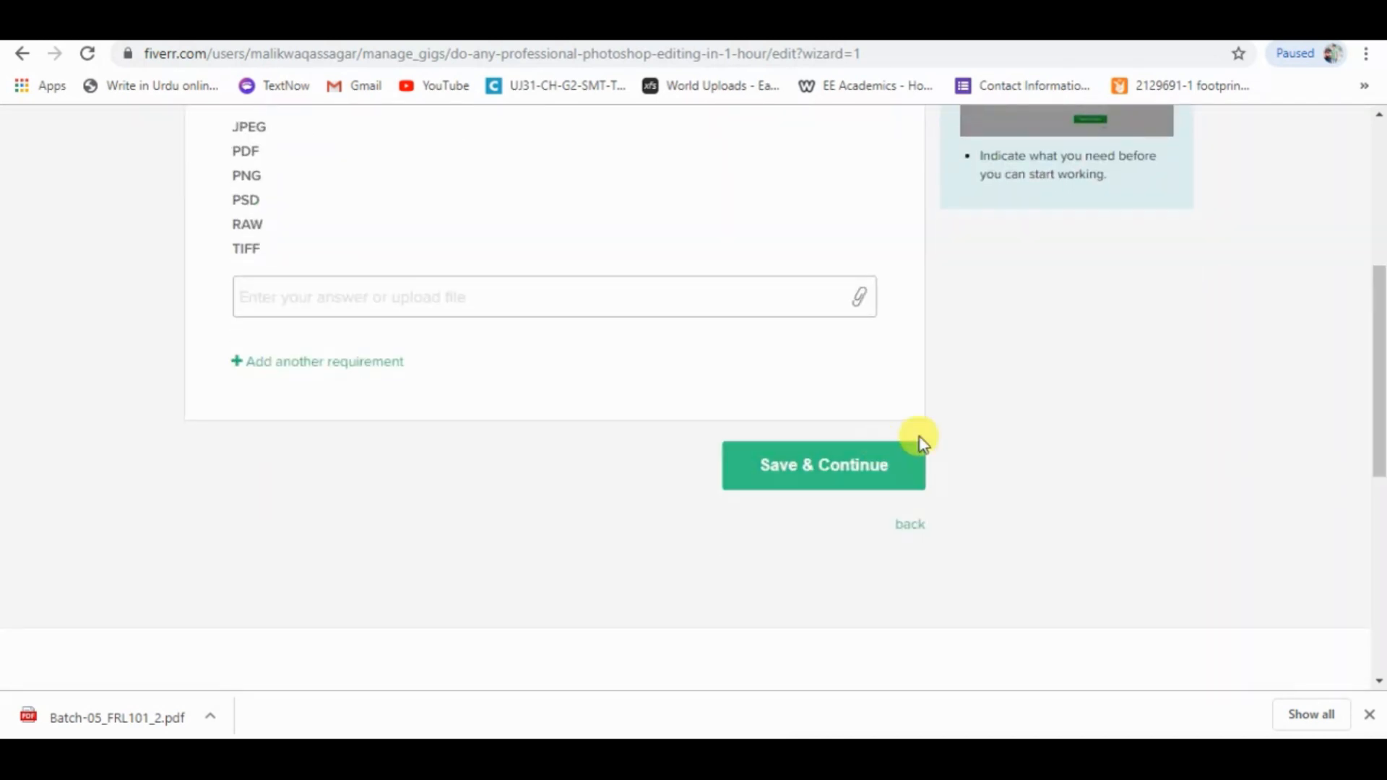
{"action": "left_click", "coordinate": [872, 474]}
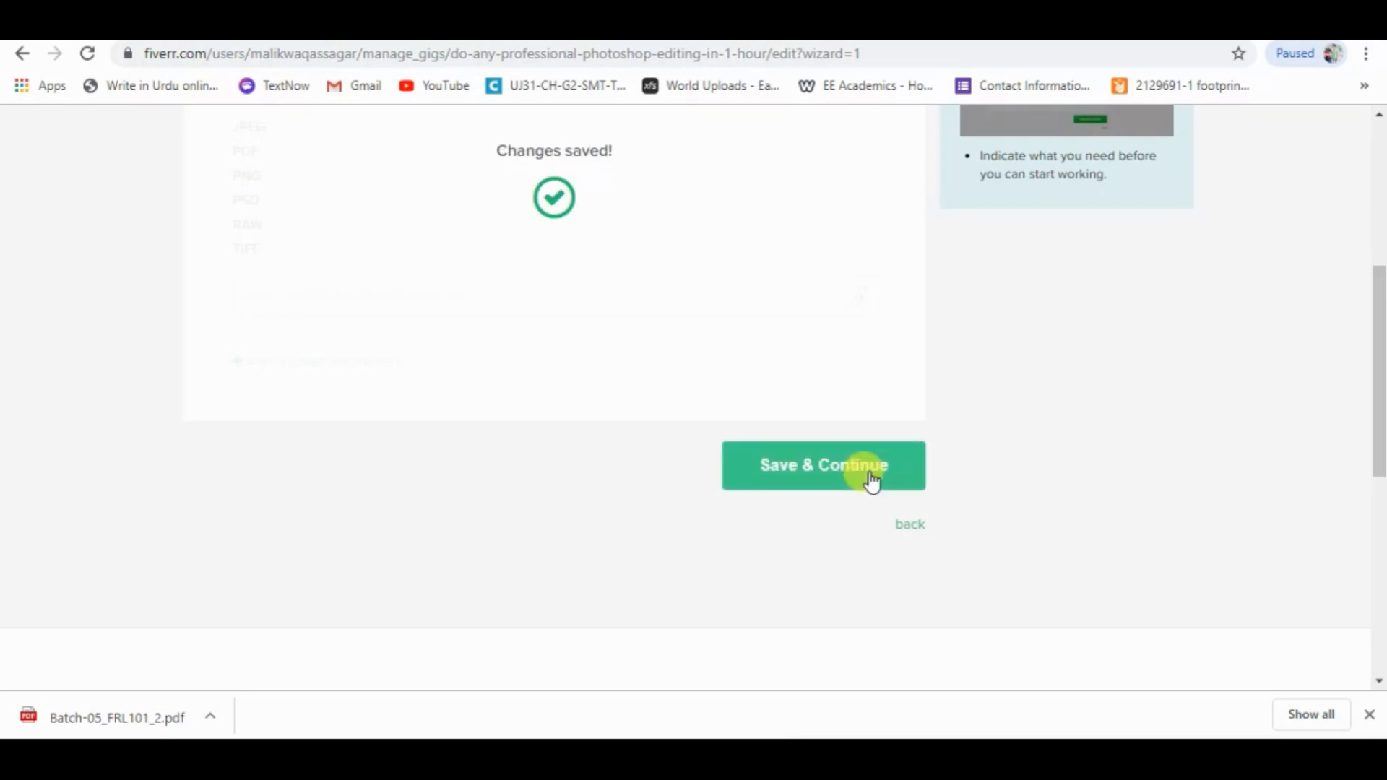
Upload the before-and-after picture "WhatsApp Image 2019-12-06 at 5.20.05 PM" from the Desktop as the first gig photo.
{"action": "left_click_drag", "start_coordinate": [1380, 177], "coordinate": [1381, 242]}
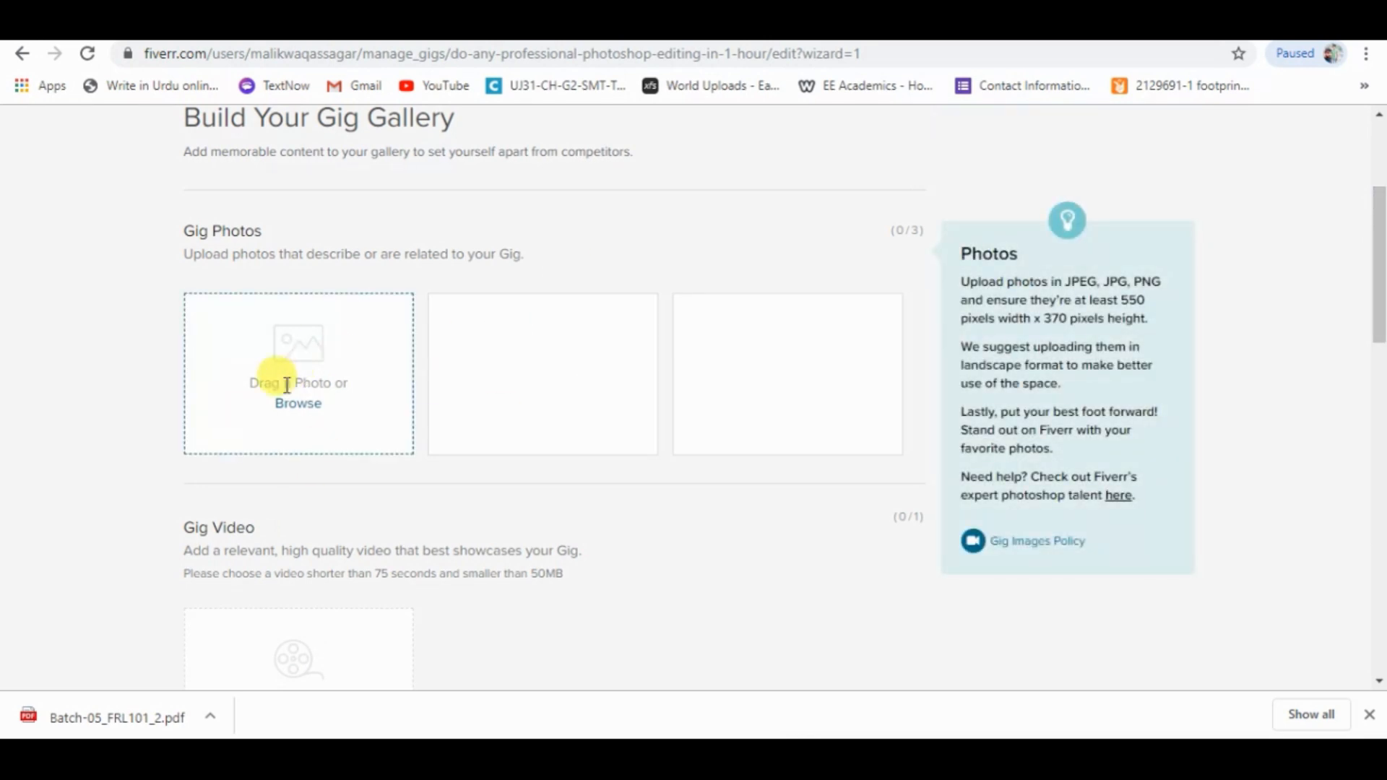
{"action": "left_click_drag", "start_coordinate": [176, 260], "coordinate": [516, 263]}
{"action": "left_click", "coordinate": [599, 250]}
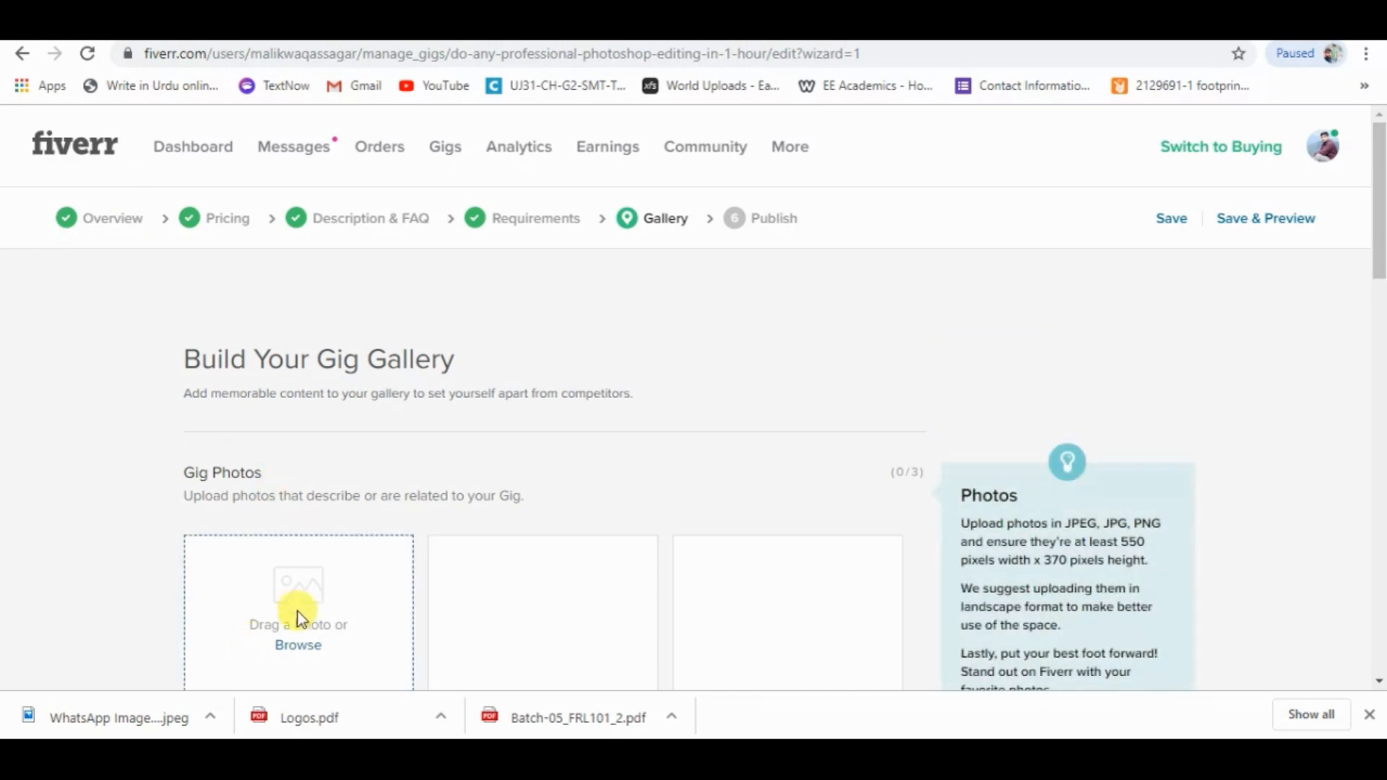
{"action": "left_click", "coordinate": [289, 645]}
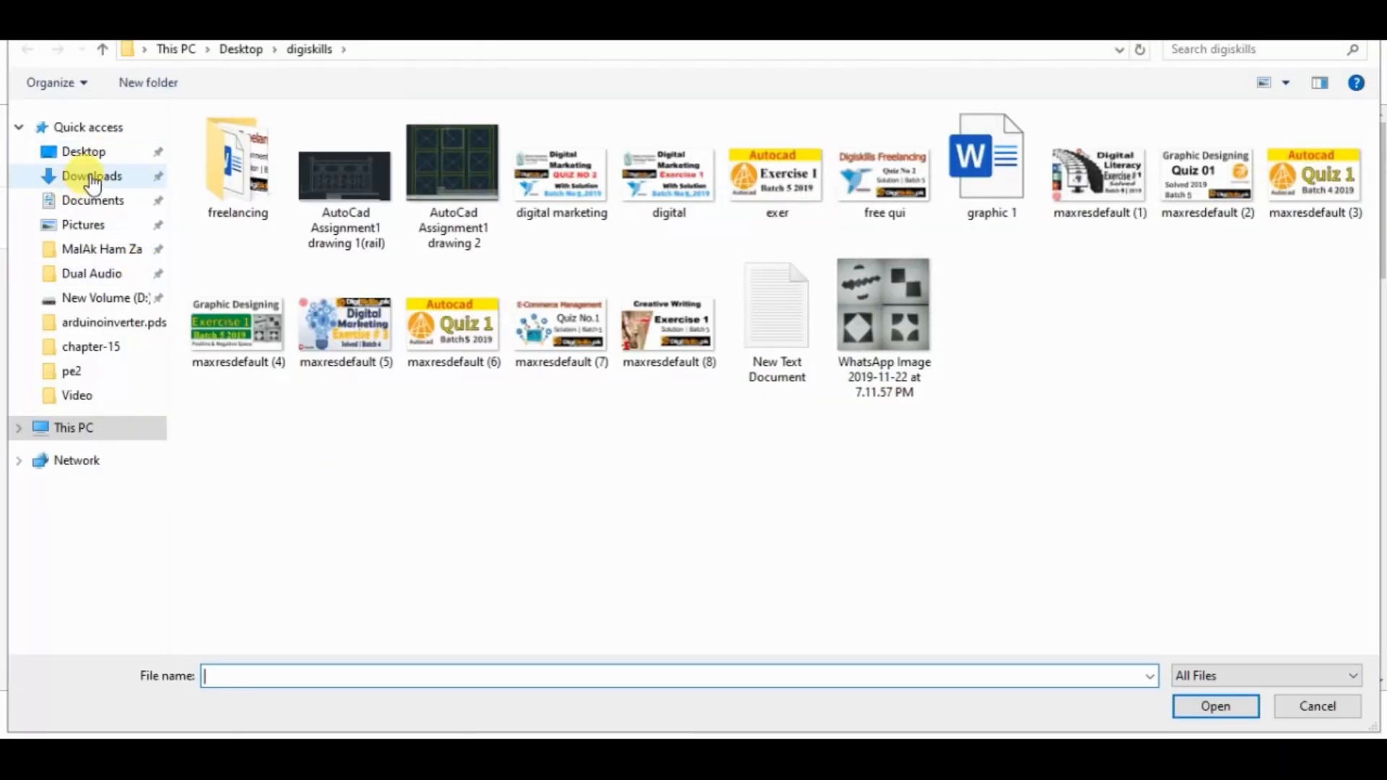
{"action": "left_click", "coordinate": [90, 153]}
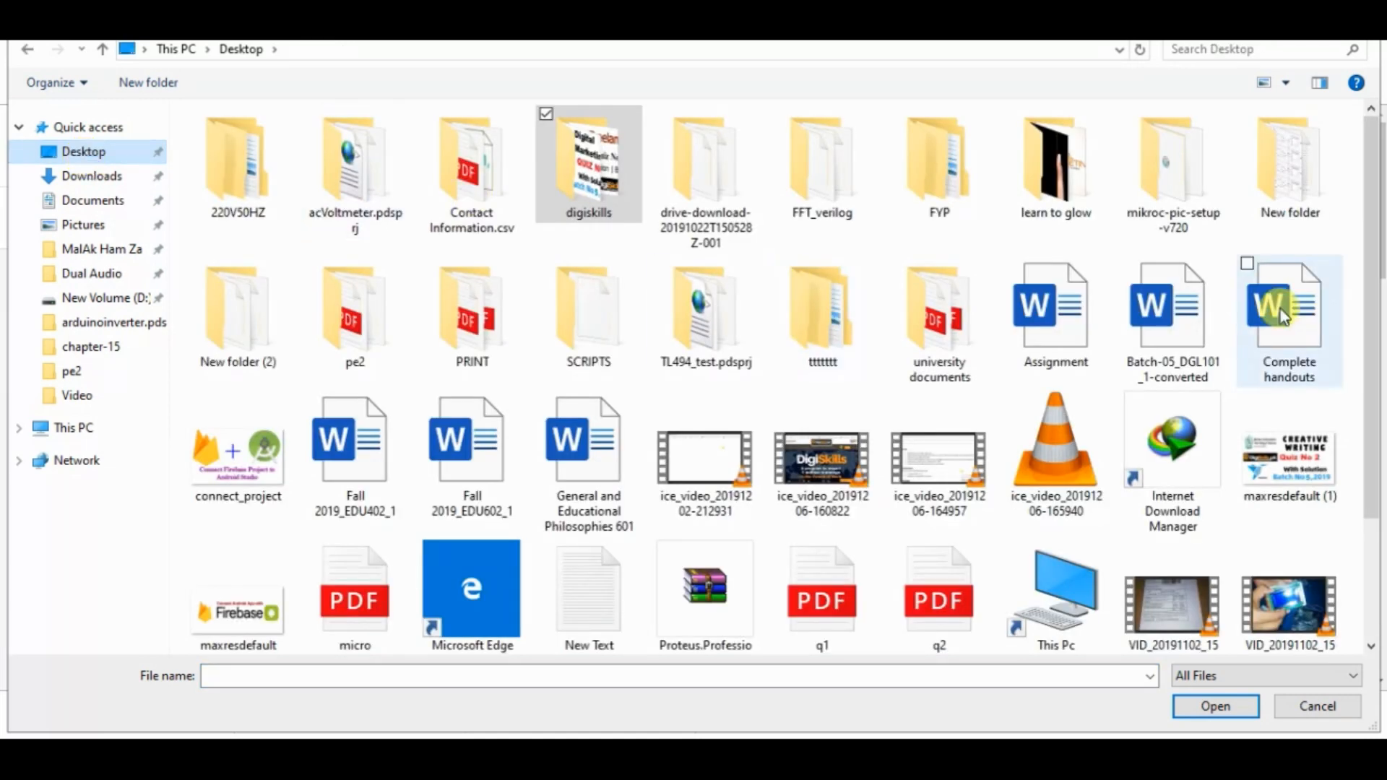
{"action": "left_click_drag", "start_coordinate": [1369, 284], "coordinate": [1372, 501]}
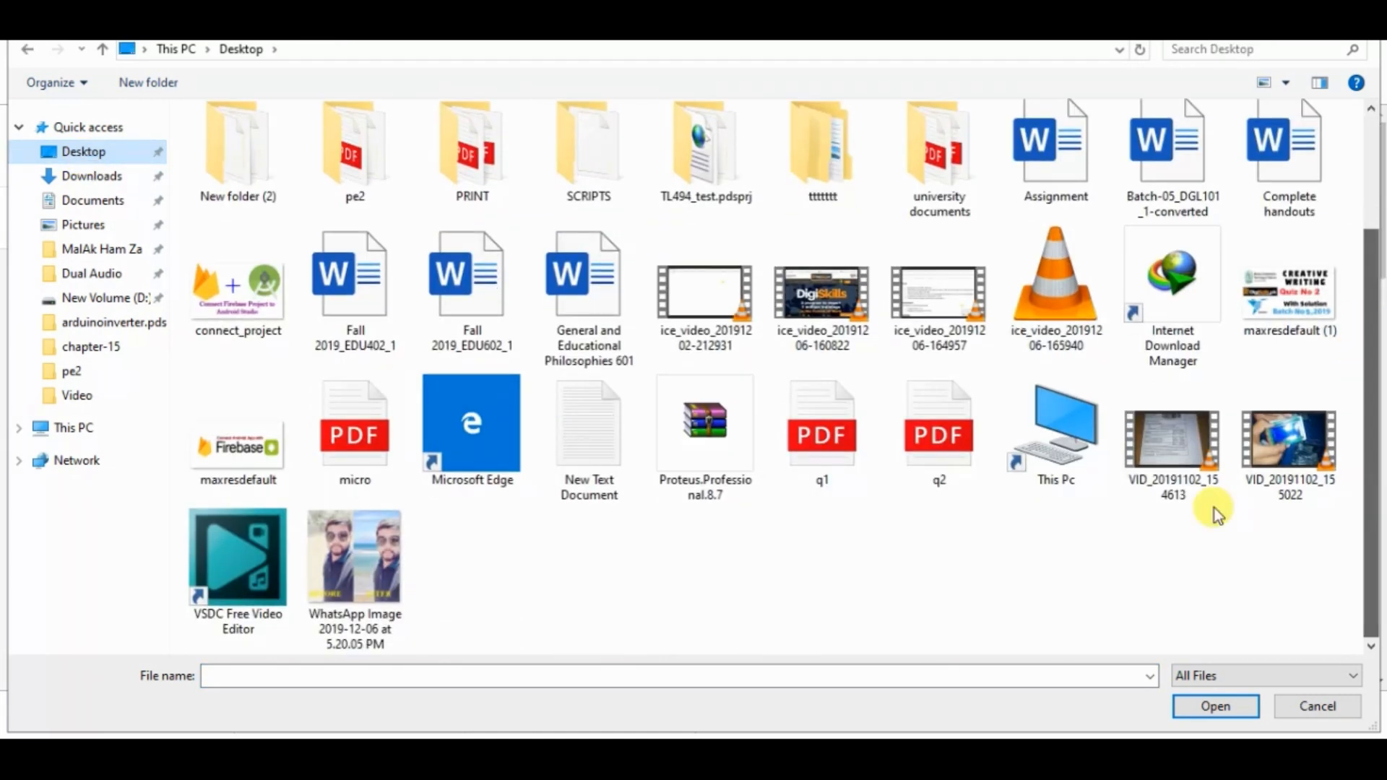
{"action": "double_click", "coordinate": [337, 535]}
Save the gallery without adding a video or PDF, and publish the gig.
{"action": "left_click_drag", "start_coordinate": [1376, 237], "coordinate": [1378, 337]}
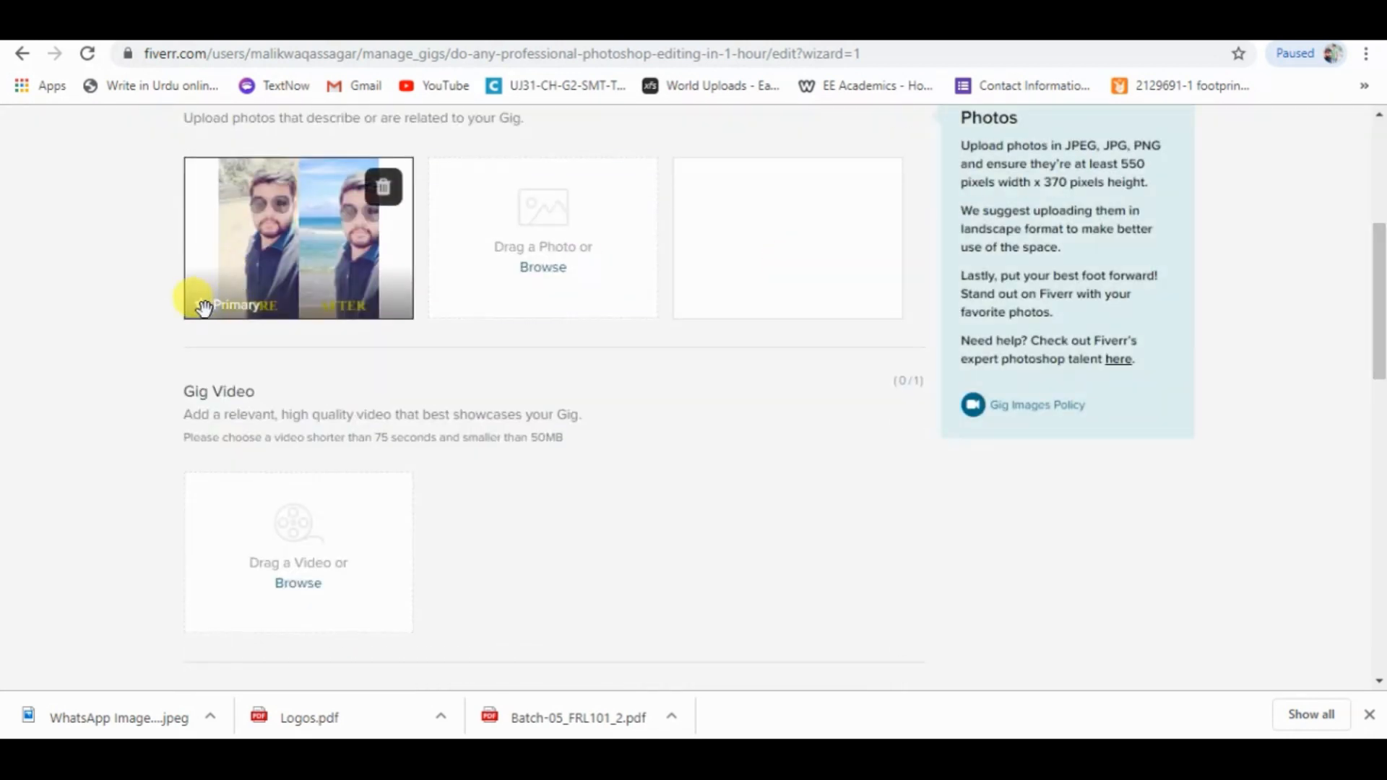
{"action": "left_click_drag", "start_coordinate": [1377, 325], "coordinate": [1378, 464]}
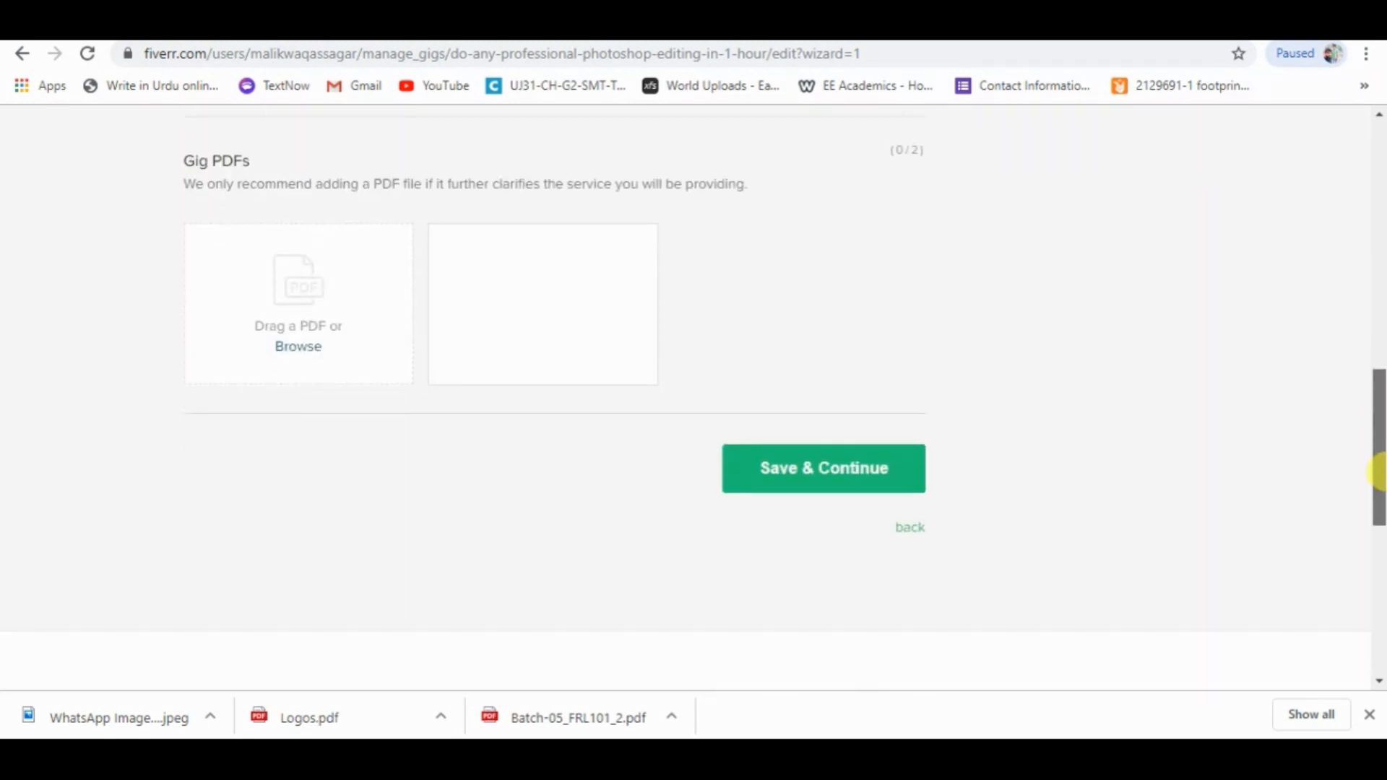
{"action": "left_click", "coordinate": [818, 481]}
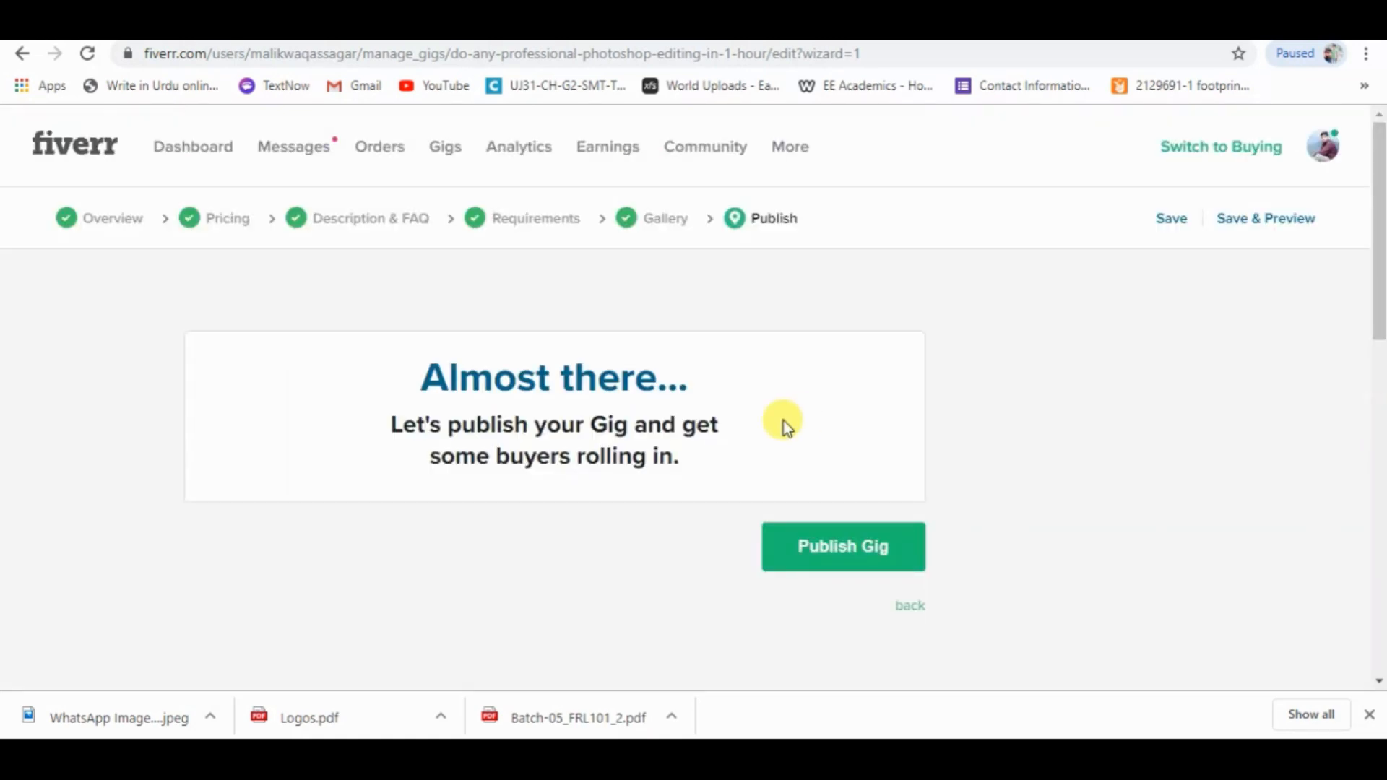
{"action": "left_click_drag", "start_coordinate": [388, 419], "coordinate": [687, 448]}
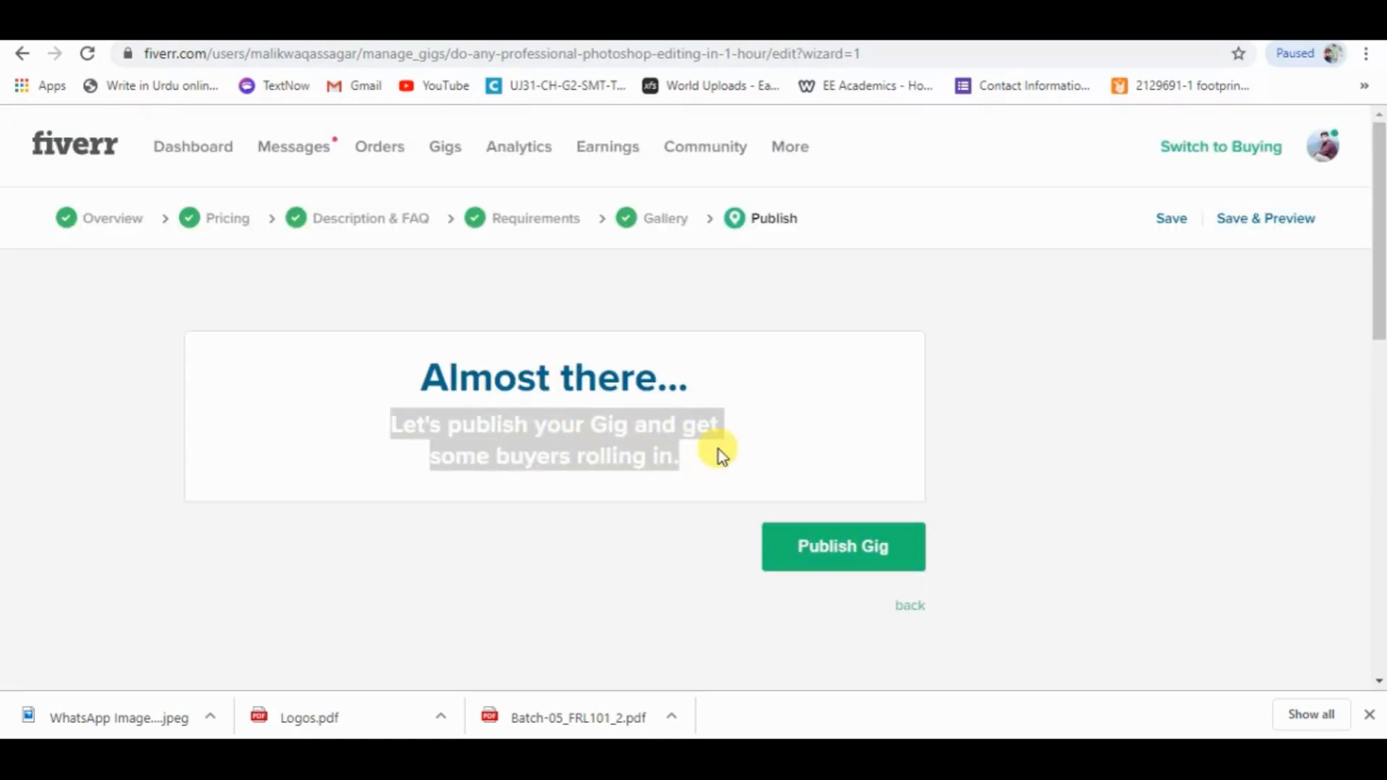
{"action": "left_click", "coordinate": [751, 460]}
{"action": "left_click", "coordinate": [853, 557]}
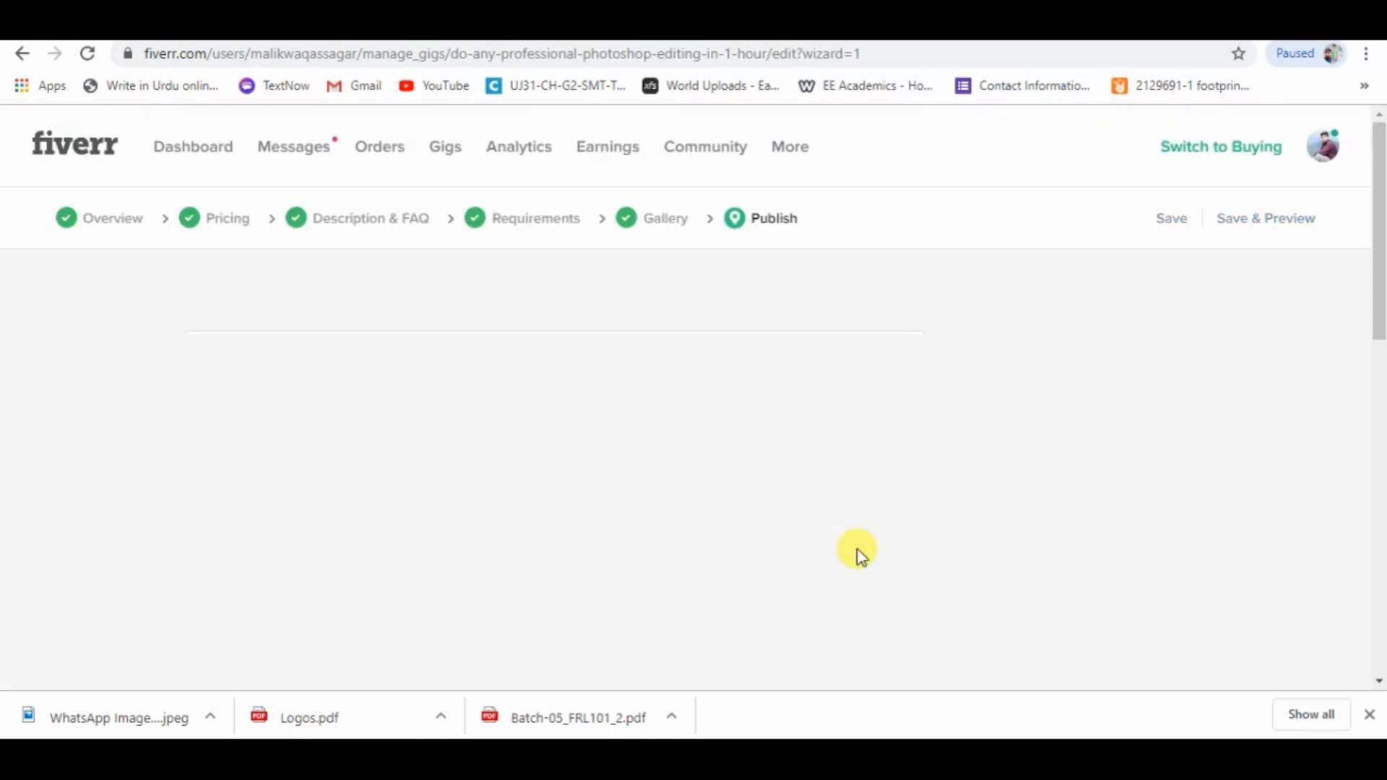
{"action": "left_click_drag", "start_coordinate": [1379, 255], "coordinate": [1379, 294]}
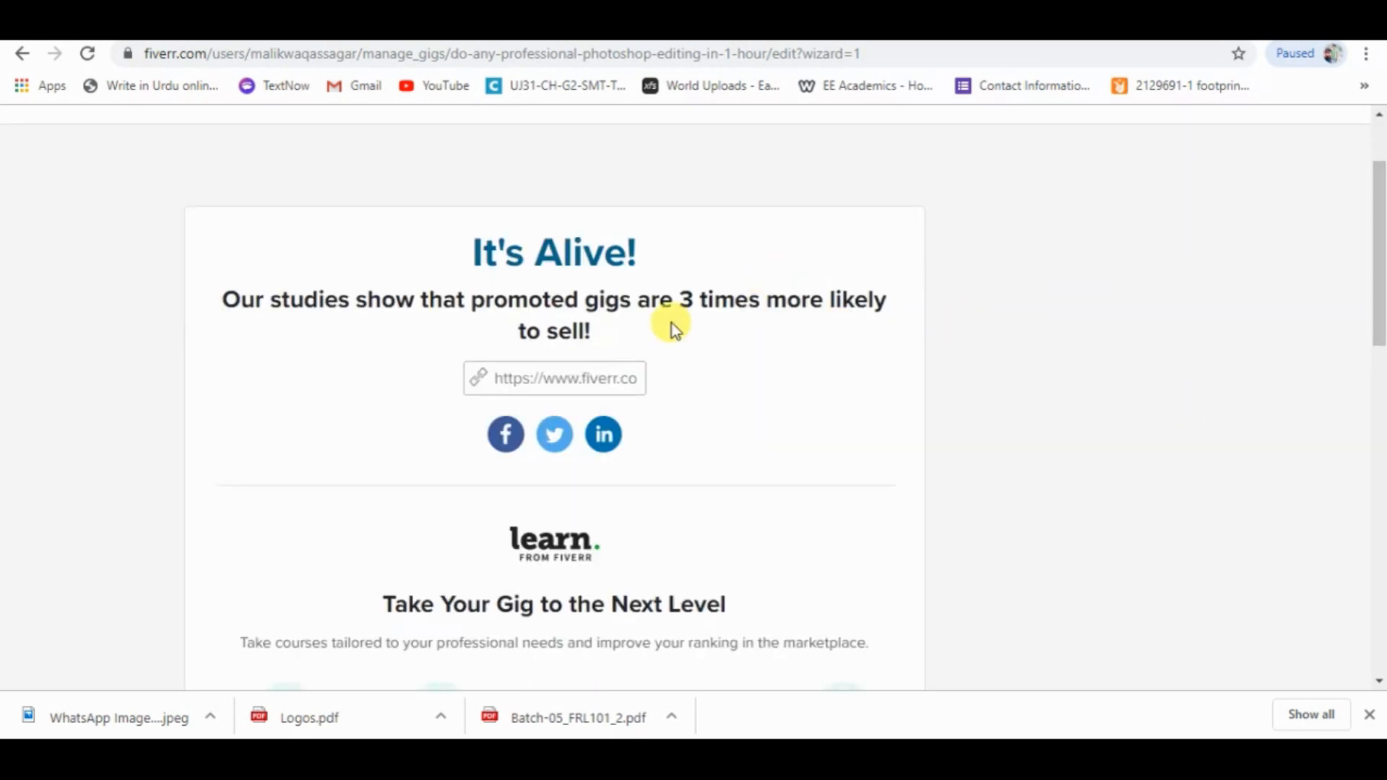
Copy the title "Hands-on Exercise No. 2 Batch-05 Freelancing" from the exercise PDF and paste it into the blank Word document.
{"action": "key", "text": "super"}
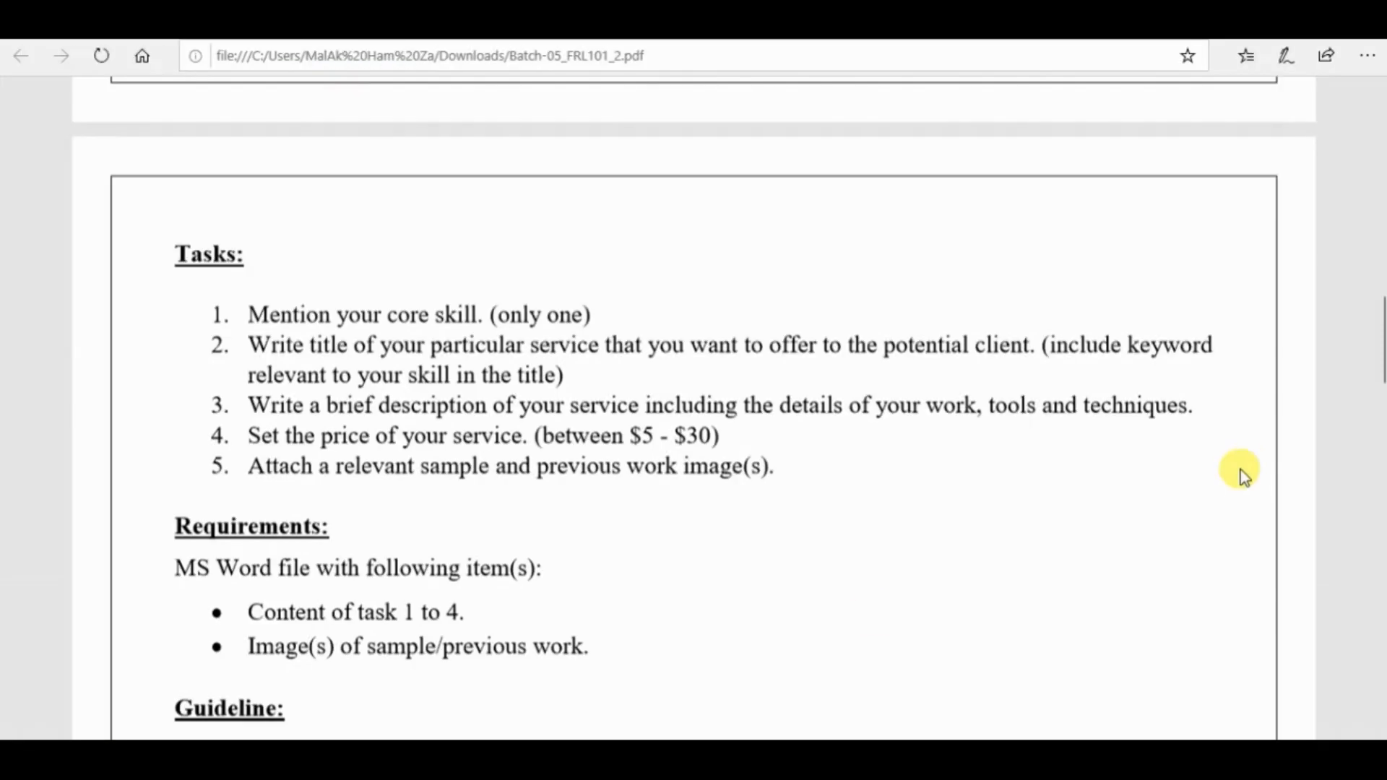
{"action": "left_click_drag", "start_coordinate": [1376, 336], "coordinate": [1379, 109]}
{"action": "left_click_drag", "start_coordinate": [540, 389], "coordinate": [348, 322]}
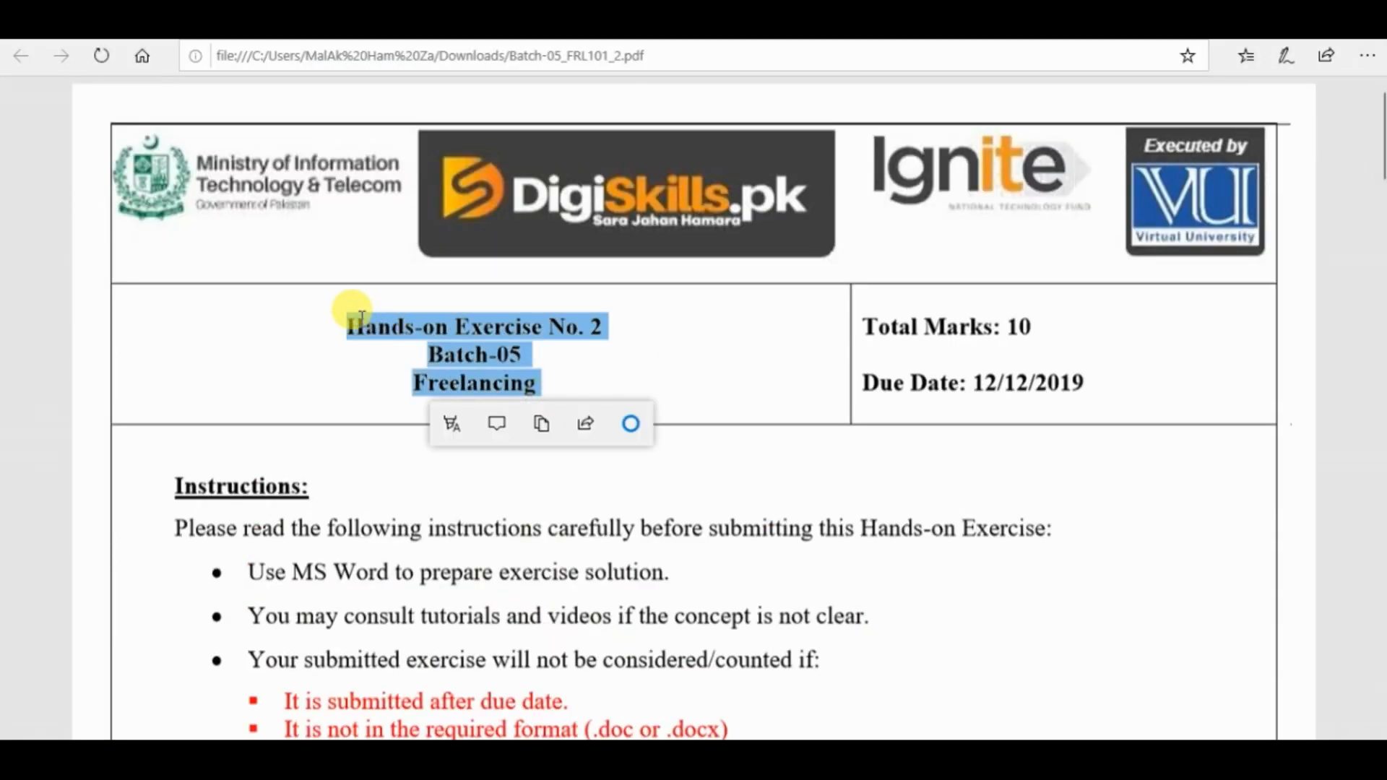
{"action": "key", "text": "ctrl+c"}
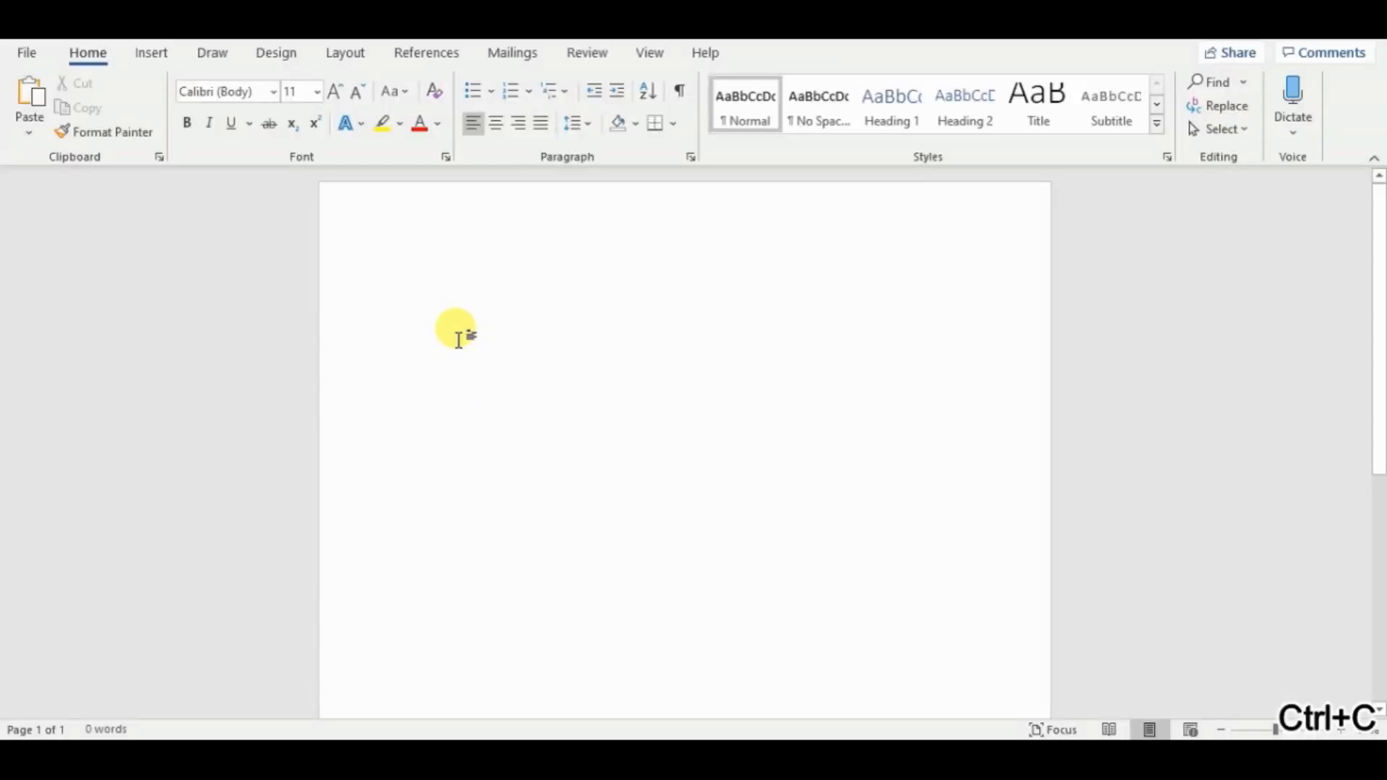
{"action": "key", "text": "ctrl+v"}
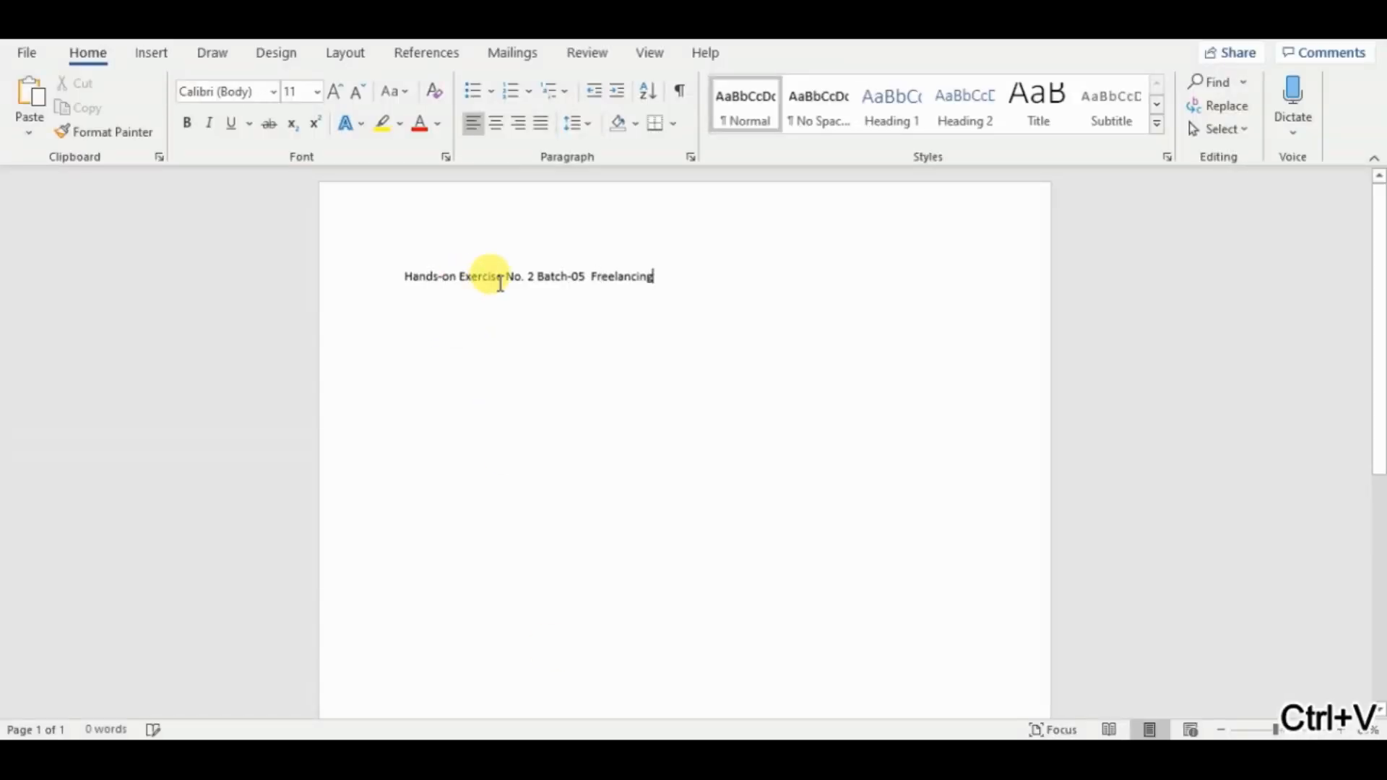
Break the pasted title into three lines, splitting it after "No" and before "Freelancing".
{"action": "left_click", "coordinate": [521, 276]}
{"action": "key", "text": "Return"}
{"action": "left_click", "coordinate": [471, 303]}
{"action": "key", "text": "Return"}
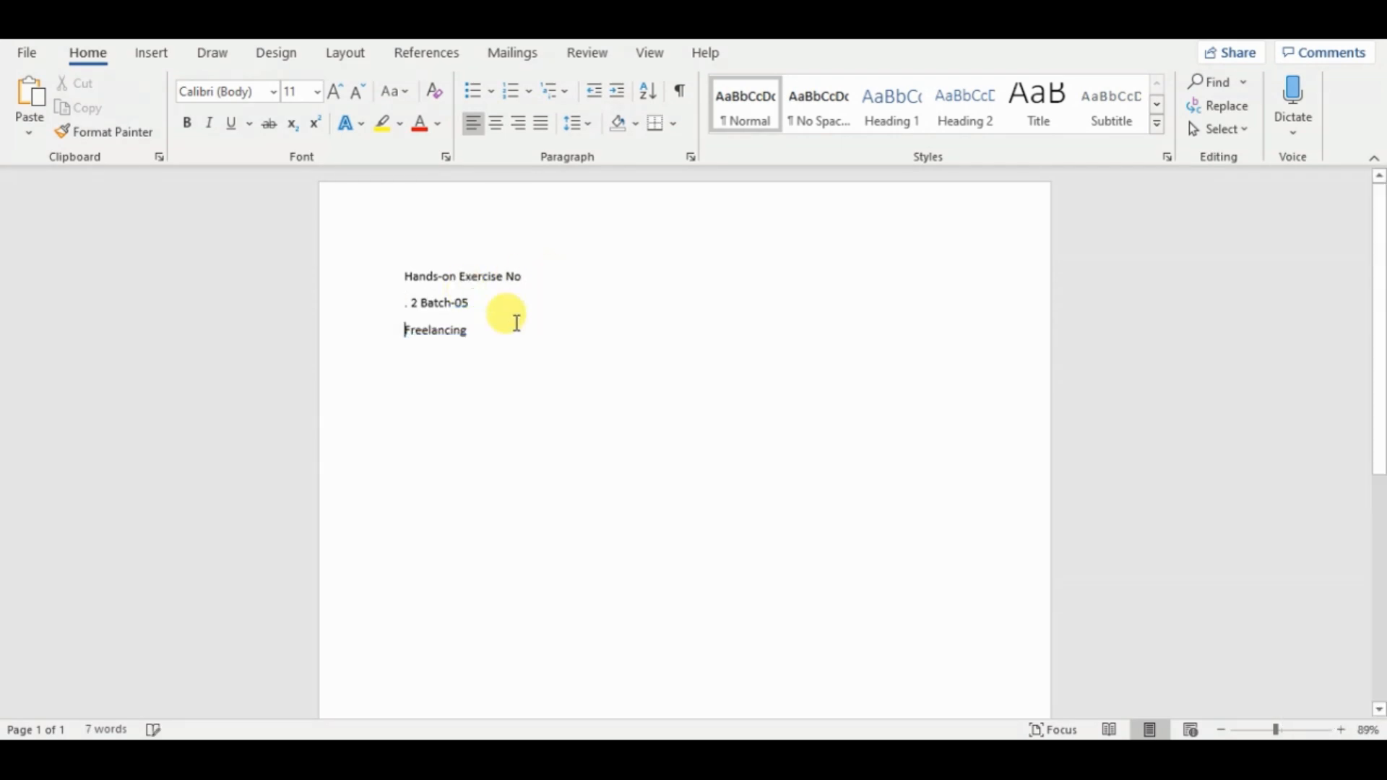
Make all three title lines bold with a font size of 22.
{"action": "left_click_drag", "start_coordinate": [474, 331], "coordinate": [404, 275]}
{"action": "left_click", "coordinate": [186, 123]}
{"action": "left_click", "coordinate": [317, 91]}
{"action": "left_click", "coordinate": [303, 329]}
Correct the title's first two lines to read "Hands-on Exercise No2" and "Batch-05", removing the stray period and leading space.
{"action": "left_click", "coordinate": [415, 328]}
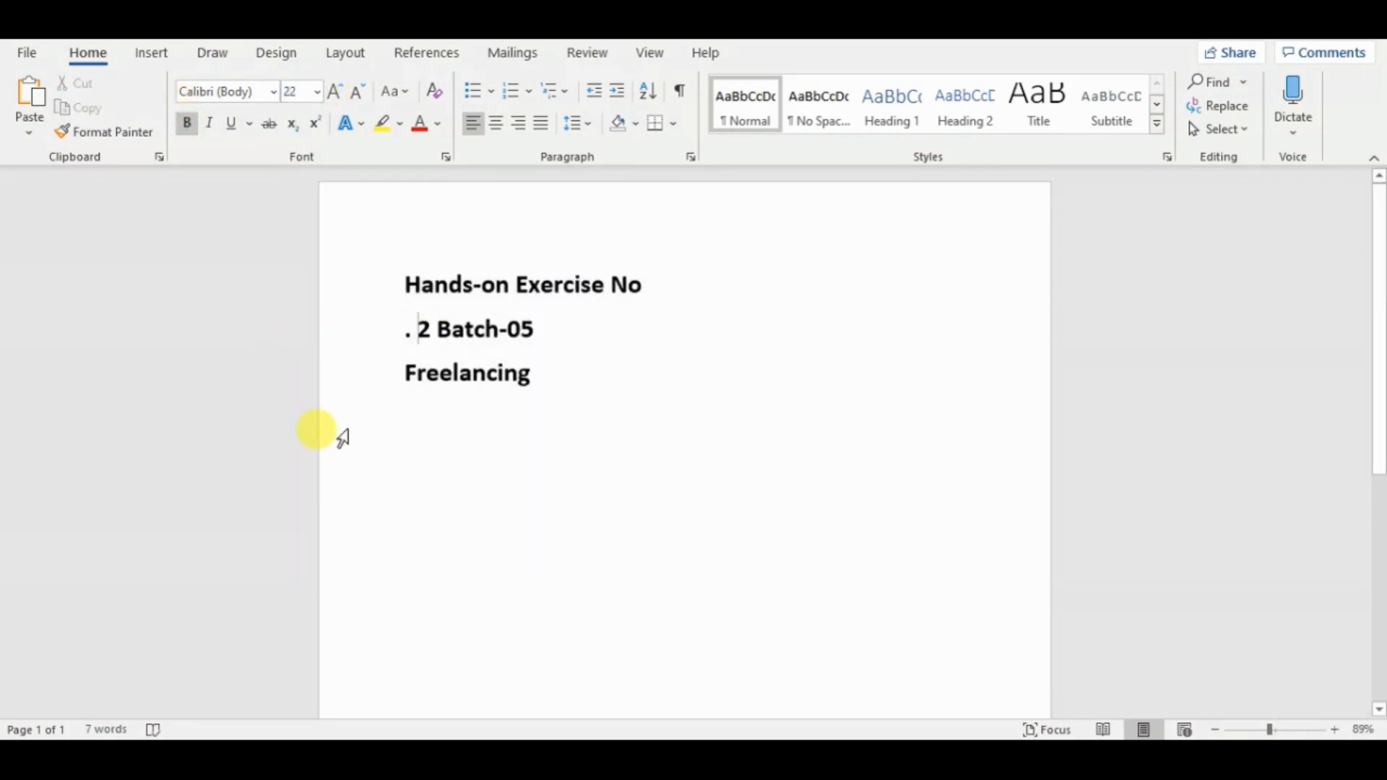
{"action": "key", "text": "Delete"}
{"action": "key", "text": "Delete"}
{"action": "key", "text": "BackSpace"}
{"action": "key", "text": "Return"}
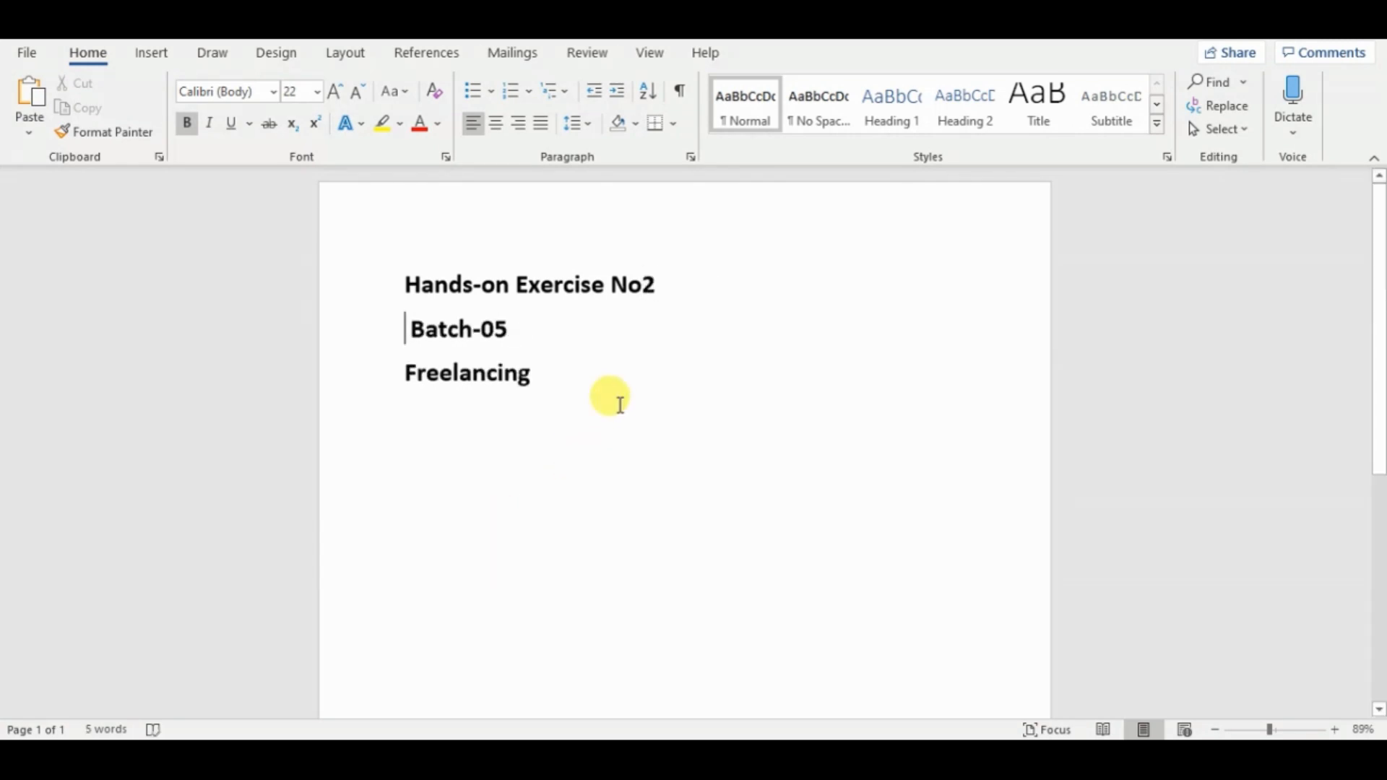
{"action": "key", "text": "Delete"}
{"action": "key", "text": "Down"}
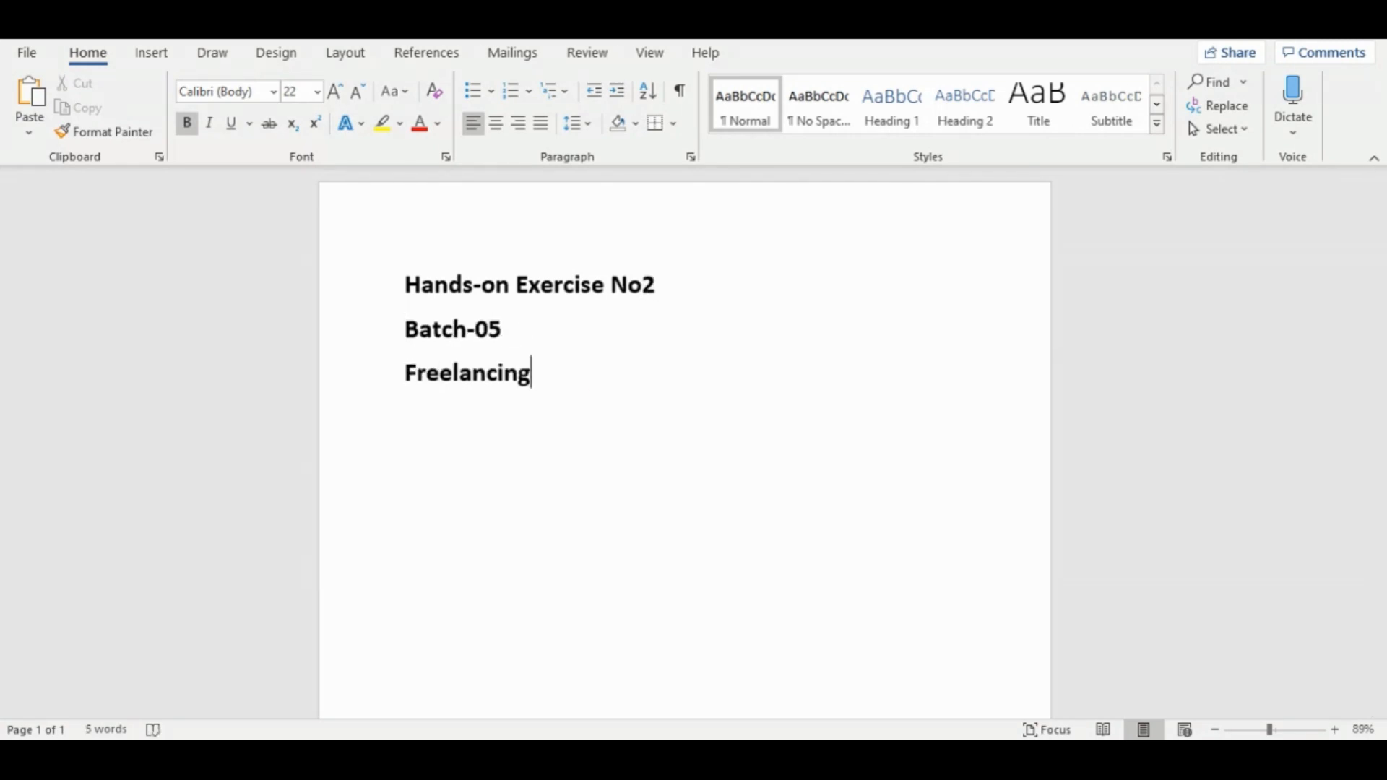
Switch to the exercise PDF and copy the first task, "Mention your core skill. (only one)".
{"action": "left_click", "coordinate": [433, 757]}
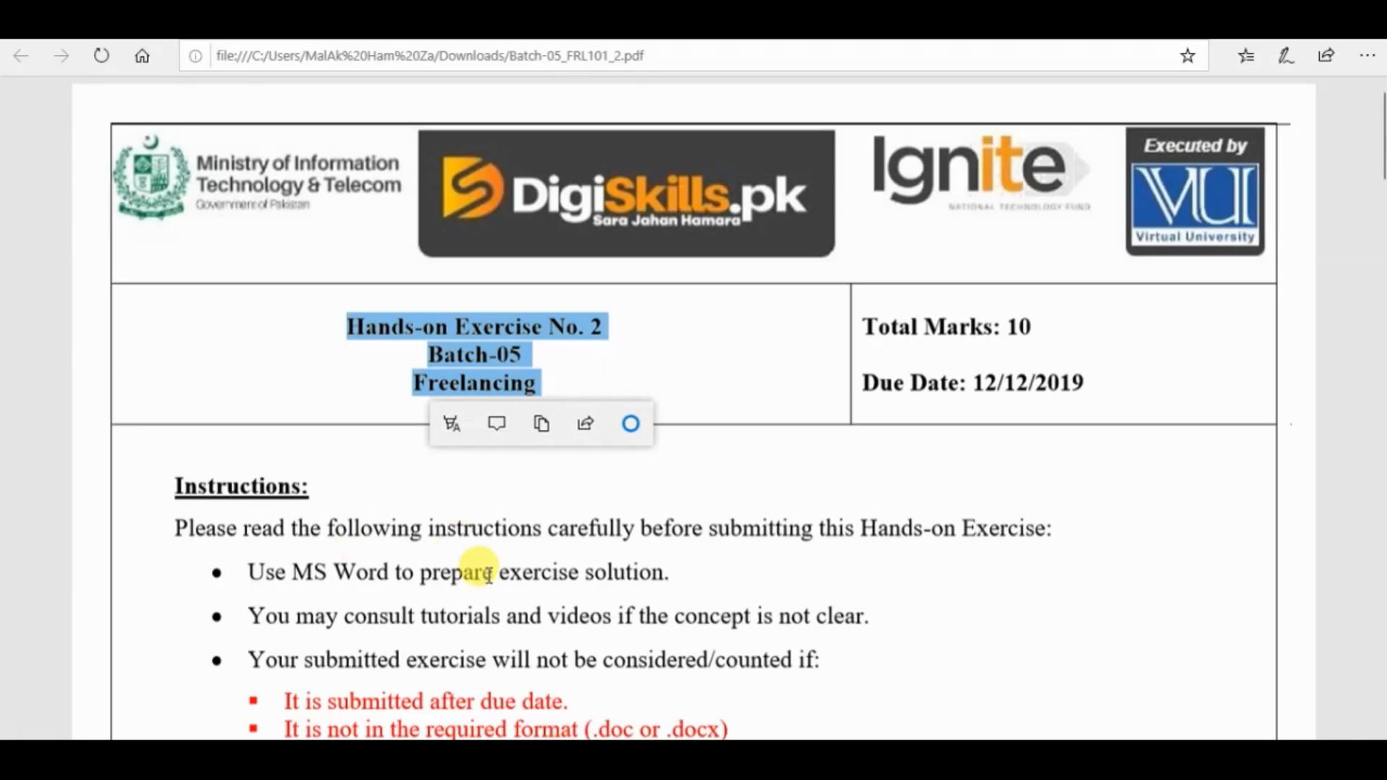
{"action": "left_click", "coordinate": [485, 572]}
{"action": "left_click_drag", "start_coordinate": [1380, 172], "coordinate": [1381, 375]}
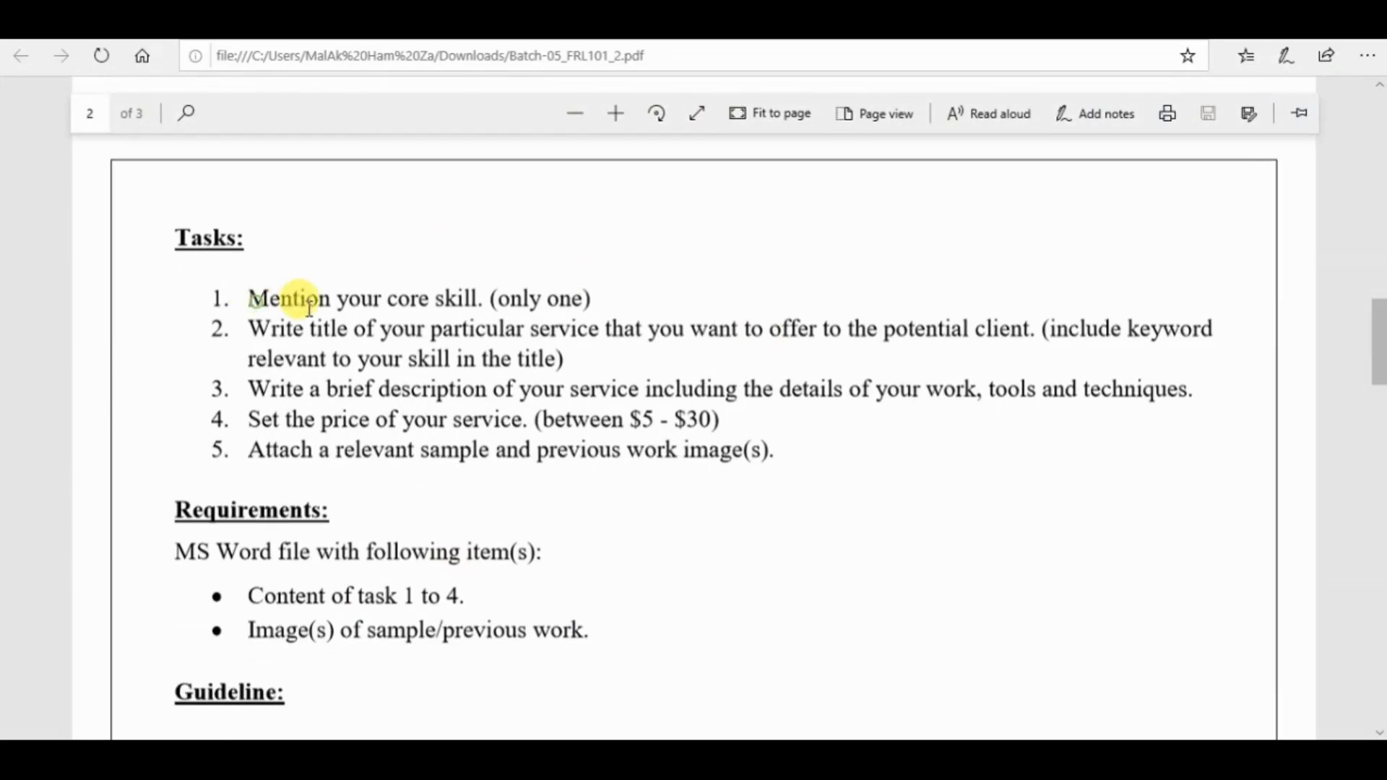
{"action": "left_click_drag", "start_coordinate": [244, 294], "coordinate": [628, 285]}
{"action": "key", "text": "ctrl+c"}
In Word, add "Task 1)" below the title lines and paste the copied task text beside it on the same line.
{"action": "key", "text": "alt+Tab"}
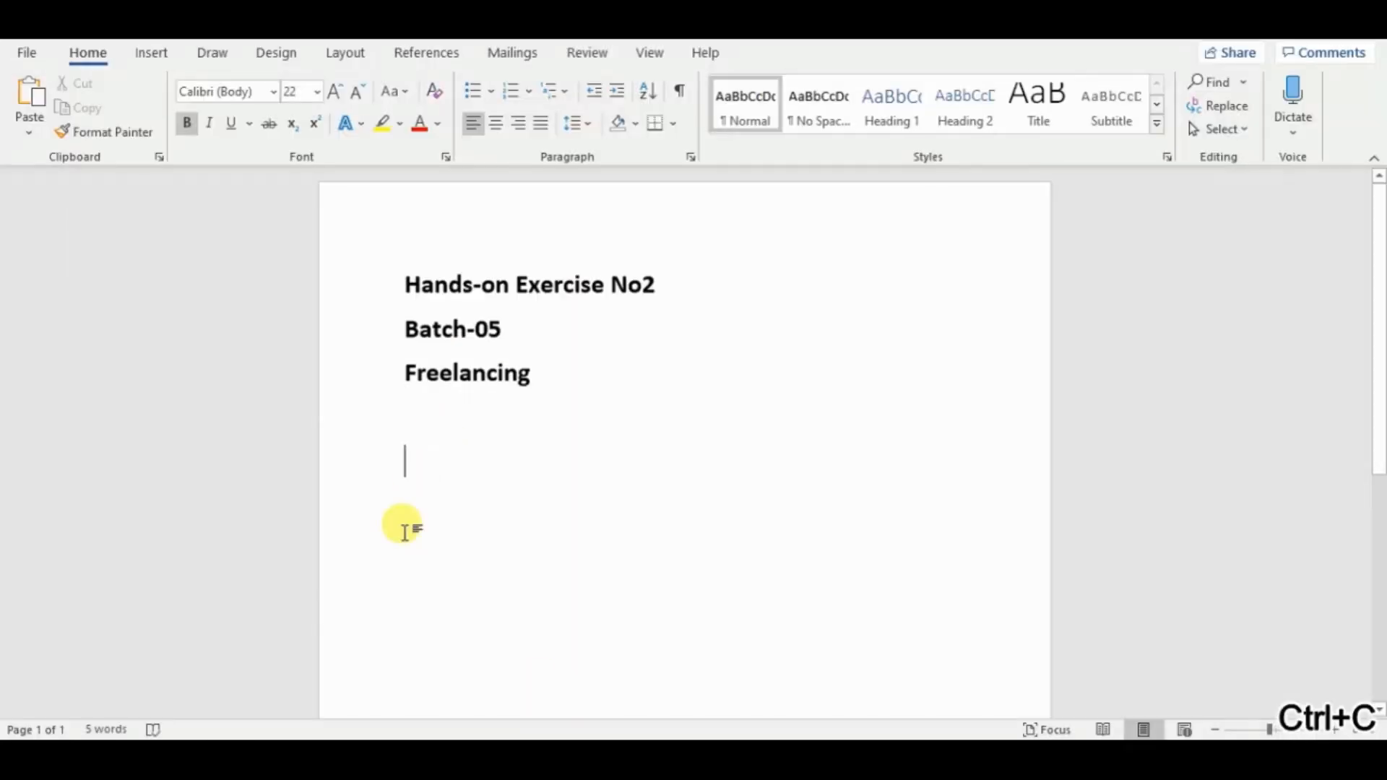
{"action": "type", "text": "Task 1)"}
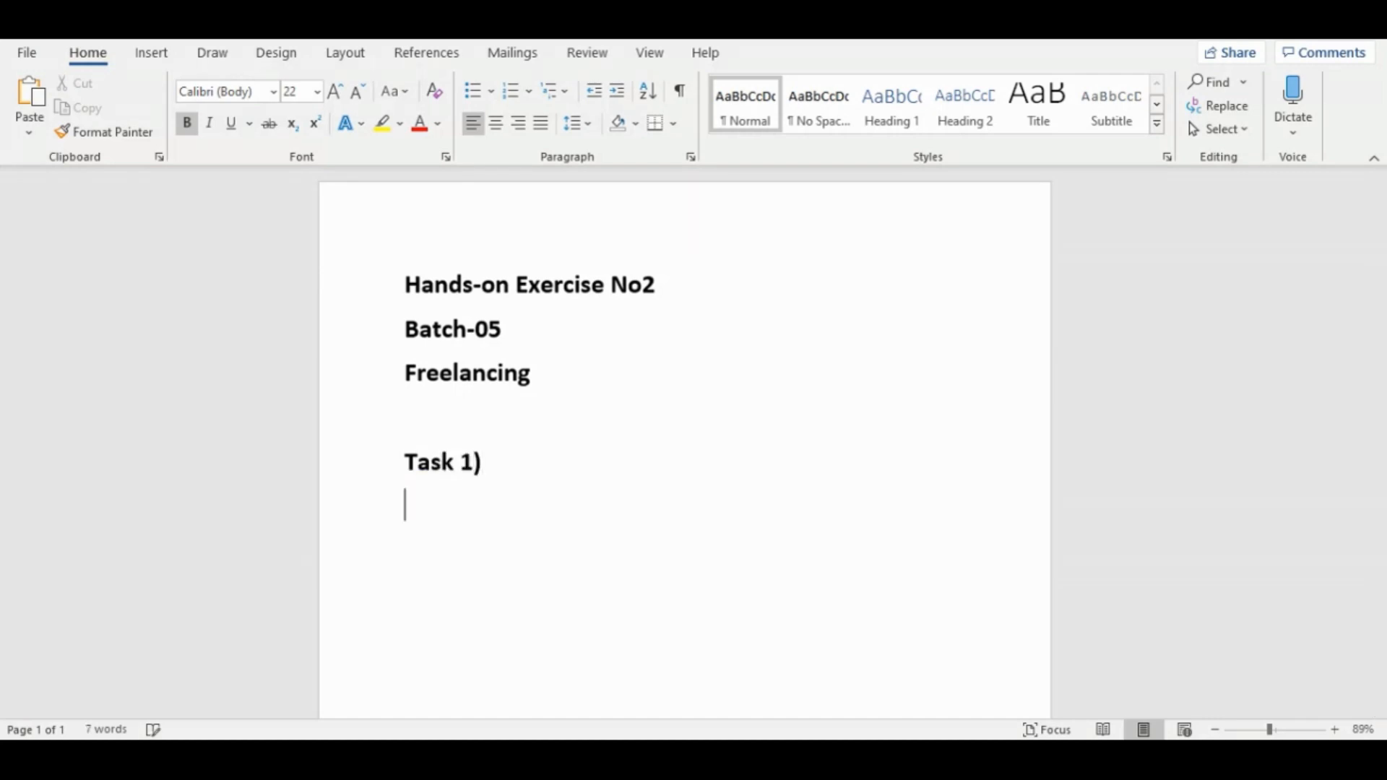
{"action": "left_click", "coordinate": [408, 498]}
{"action": "key", "text": "ctrl+v"}
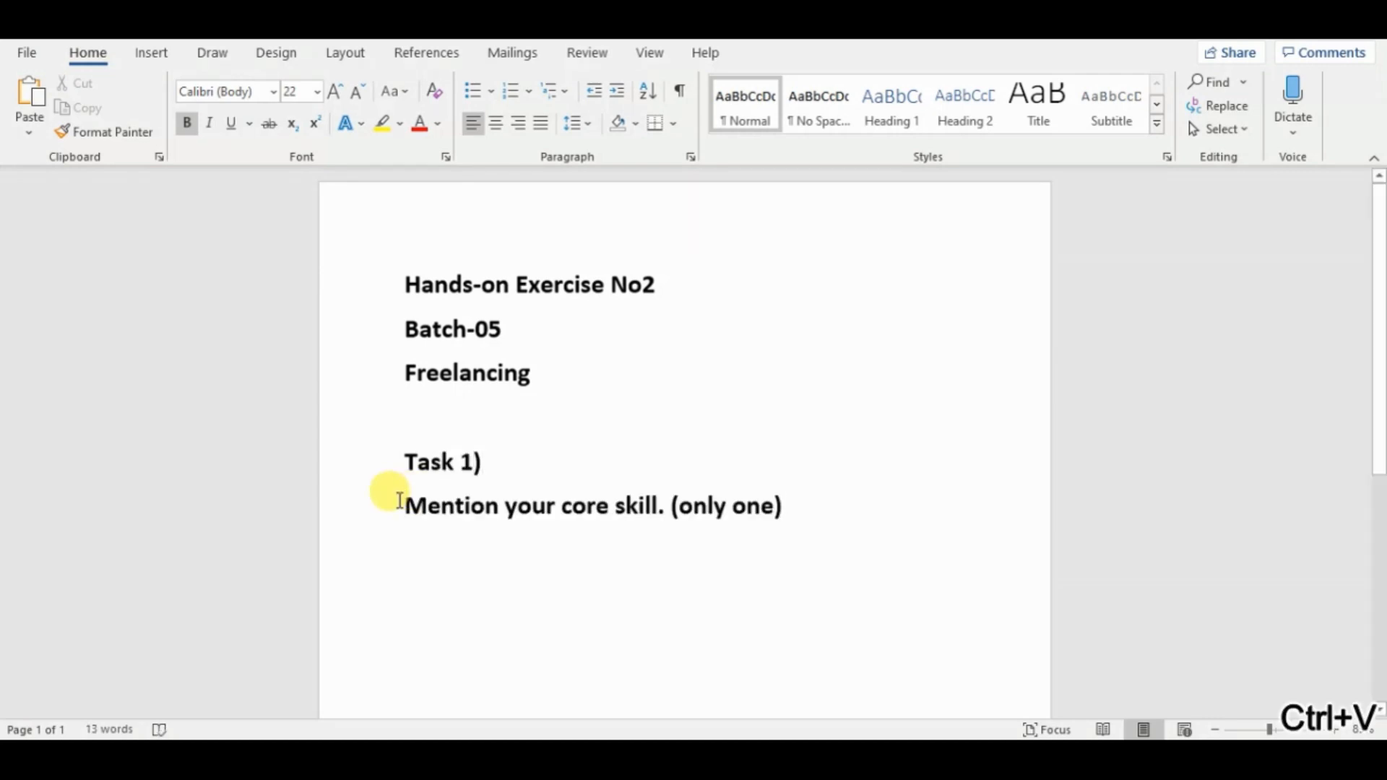
{"action": "key", "text": "BackSpace"}
{"action": "key", "text": "Tab"}
{"action": "left_click", "coordinate": [950, 468]}
Add the answer "Photo Editing" below Task 1 and format it in red, font size 28, centred.
{"action": "key", "text": "Return"}
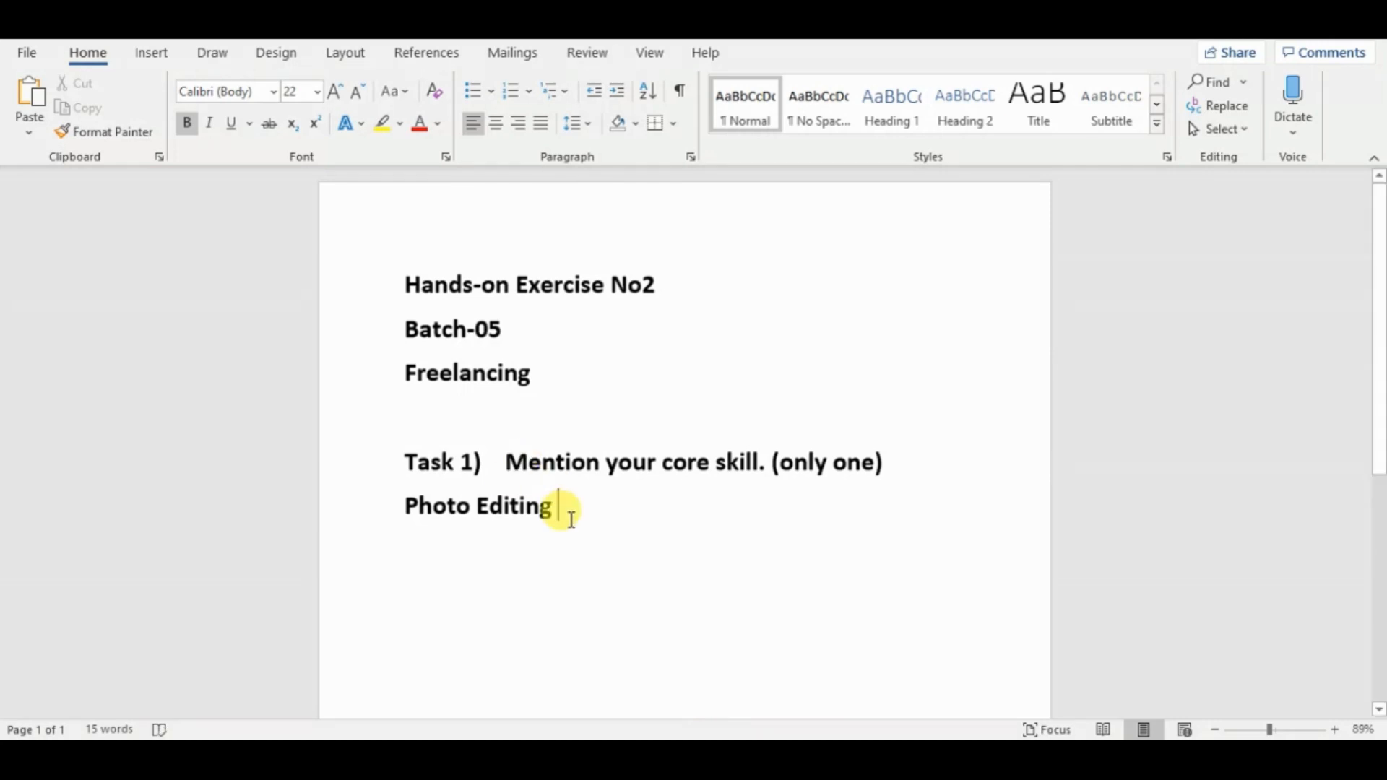
{"action": "left_click_drag", "start_coordinate": [566, 511], "coordinate": [387, 489]}
{"action": "left_click", "coordinate": [436, 133]}
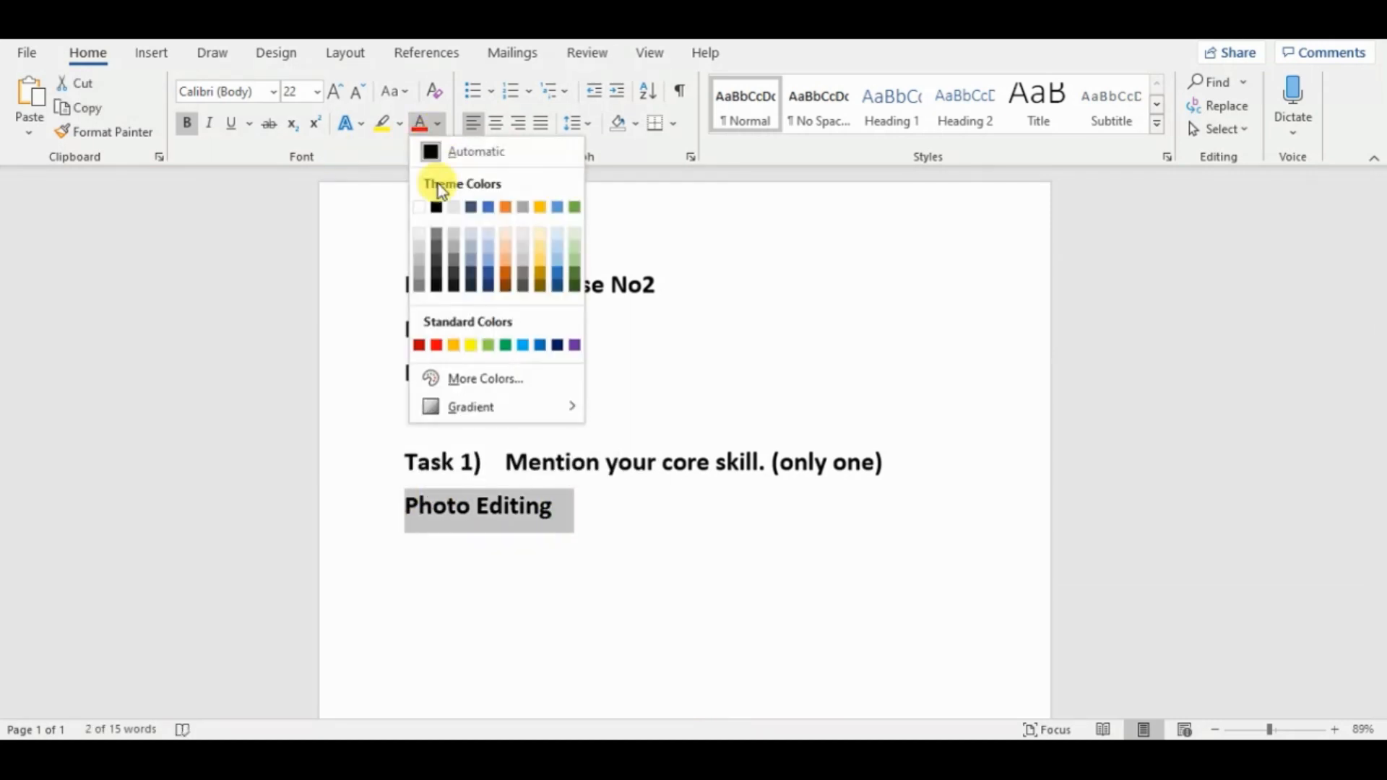
{"action": "left_click", "coordinate": [458, 345]}
{"action": "left_click", "coordinate": [316, 91]}
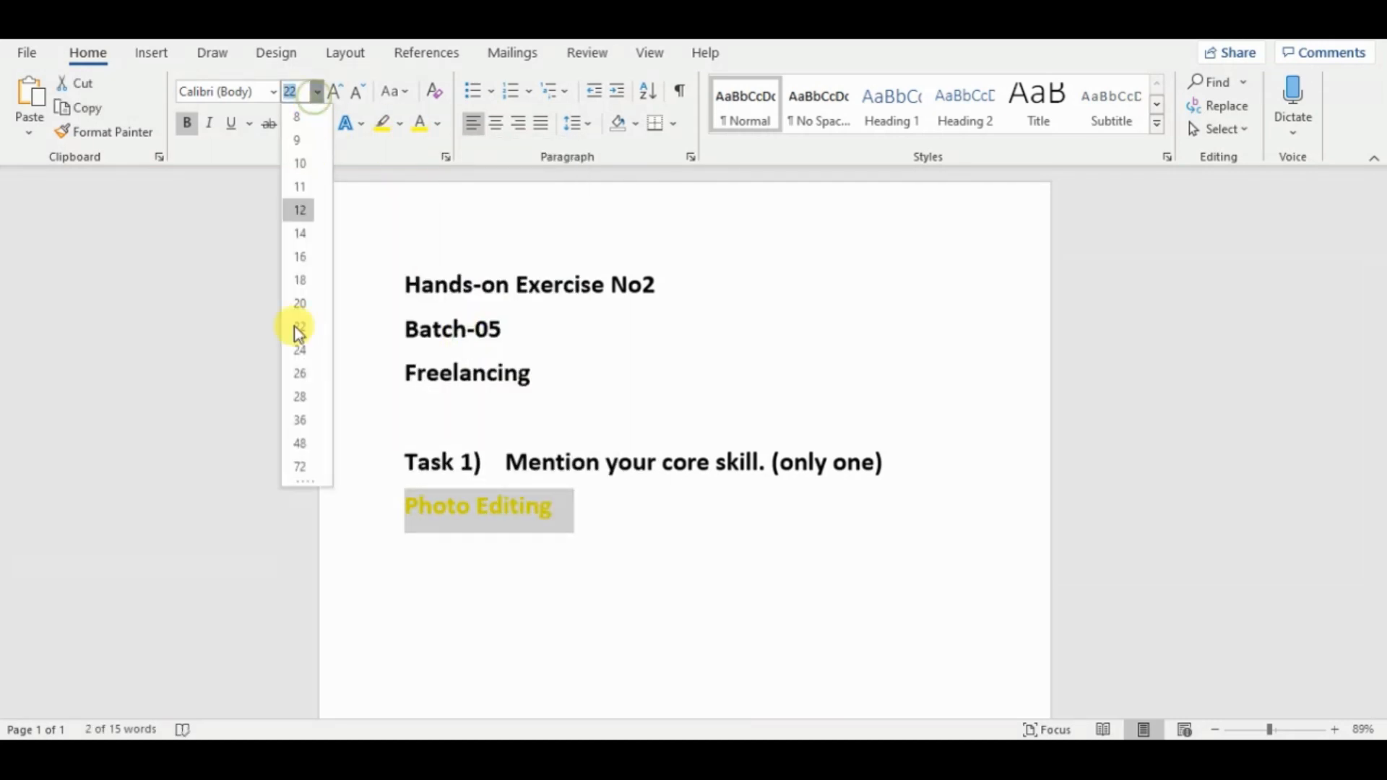
{"action": "left_click", "coordinate": [304, 395]}
{"action": "left_click", "coordinate": [437, 124]}
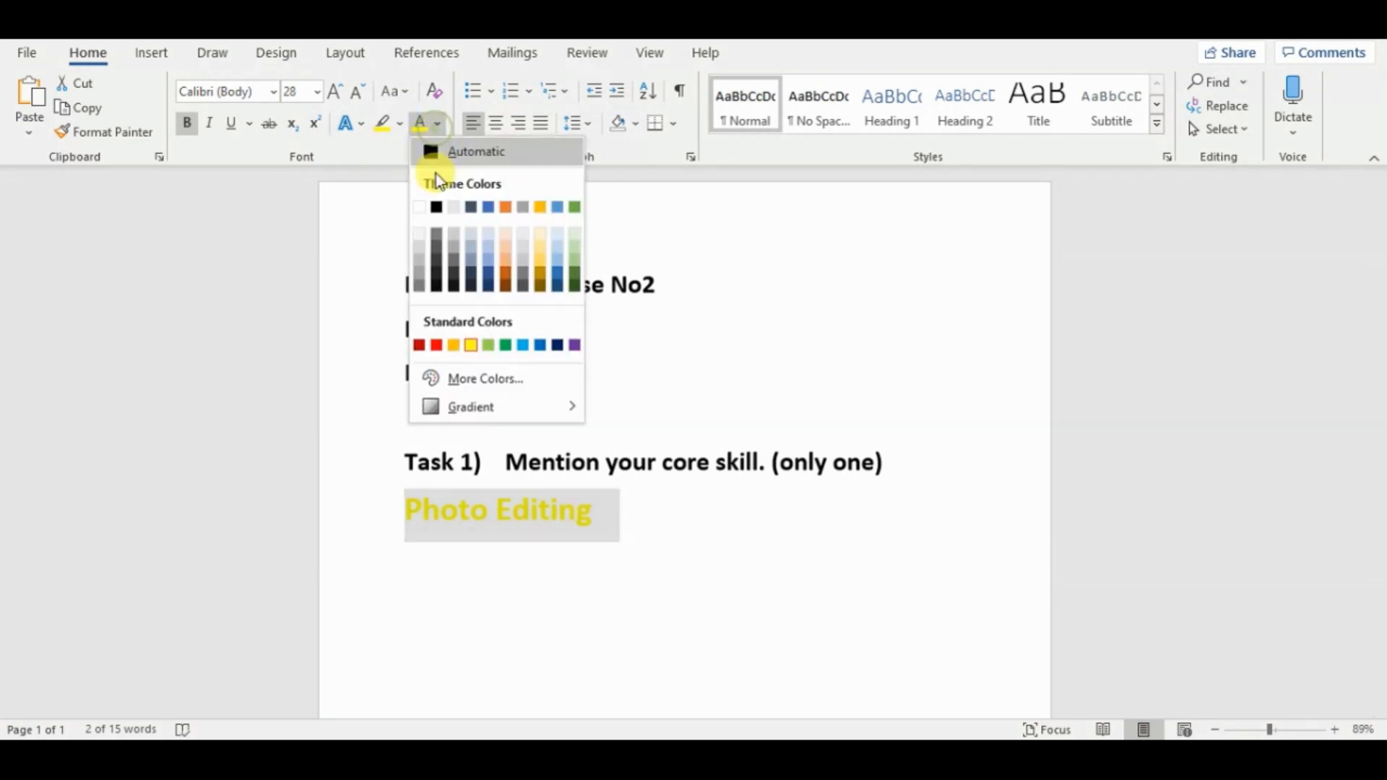
{"action": "left_click", "coordinate": [436, 346]}
{"action": "left_click", "coordinate": [497, 125]}
Insert a blank line above "Photo Editing" and start a left-aligned line below it with font size 22.
{"action": "left_click", "coordinate": [901, 469]}
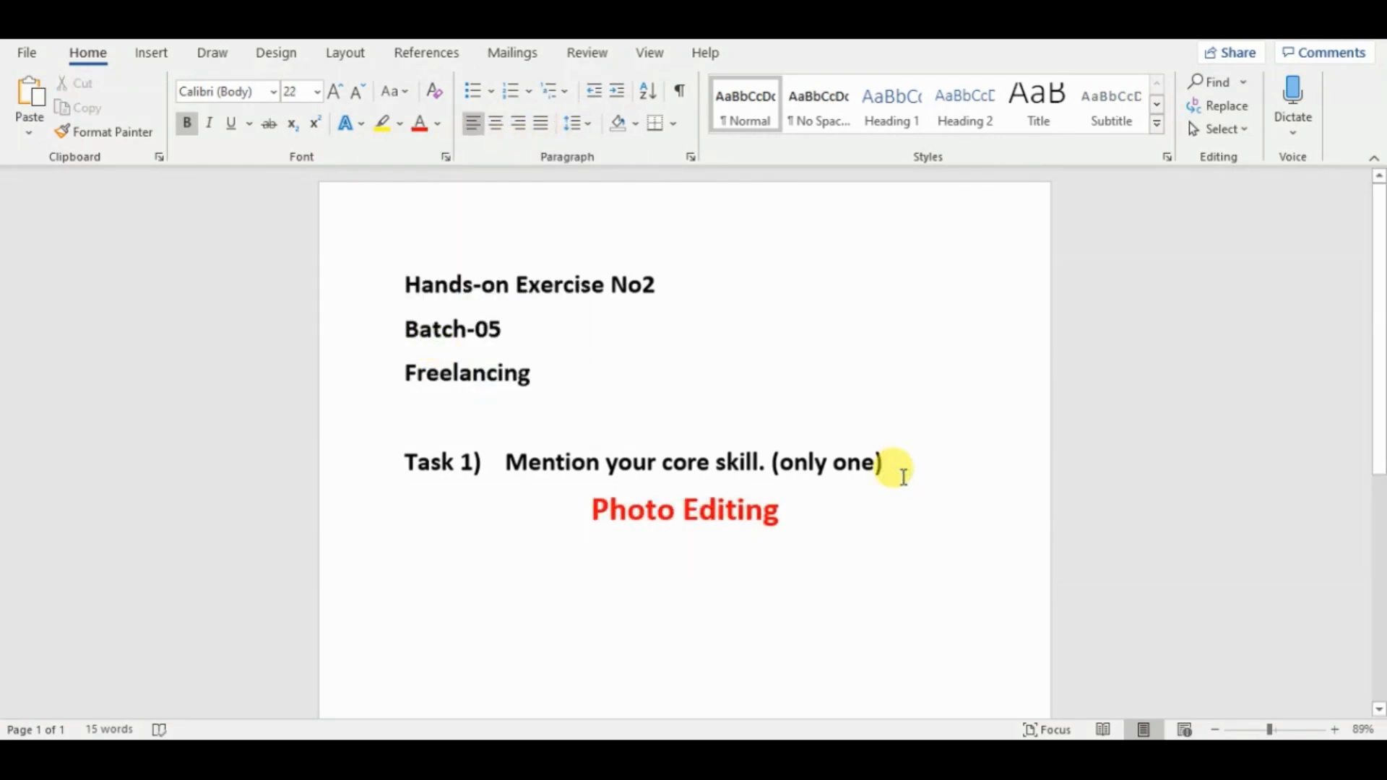
{"action": "key", "text": "Return"}
{"action": "left_click", "coordinate": [953, 566]}
{"action": "key", "text": "Return"}
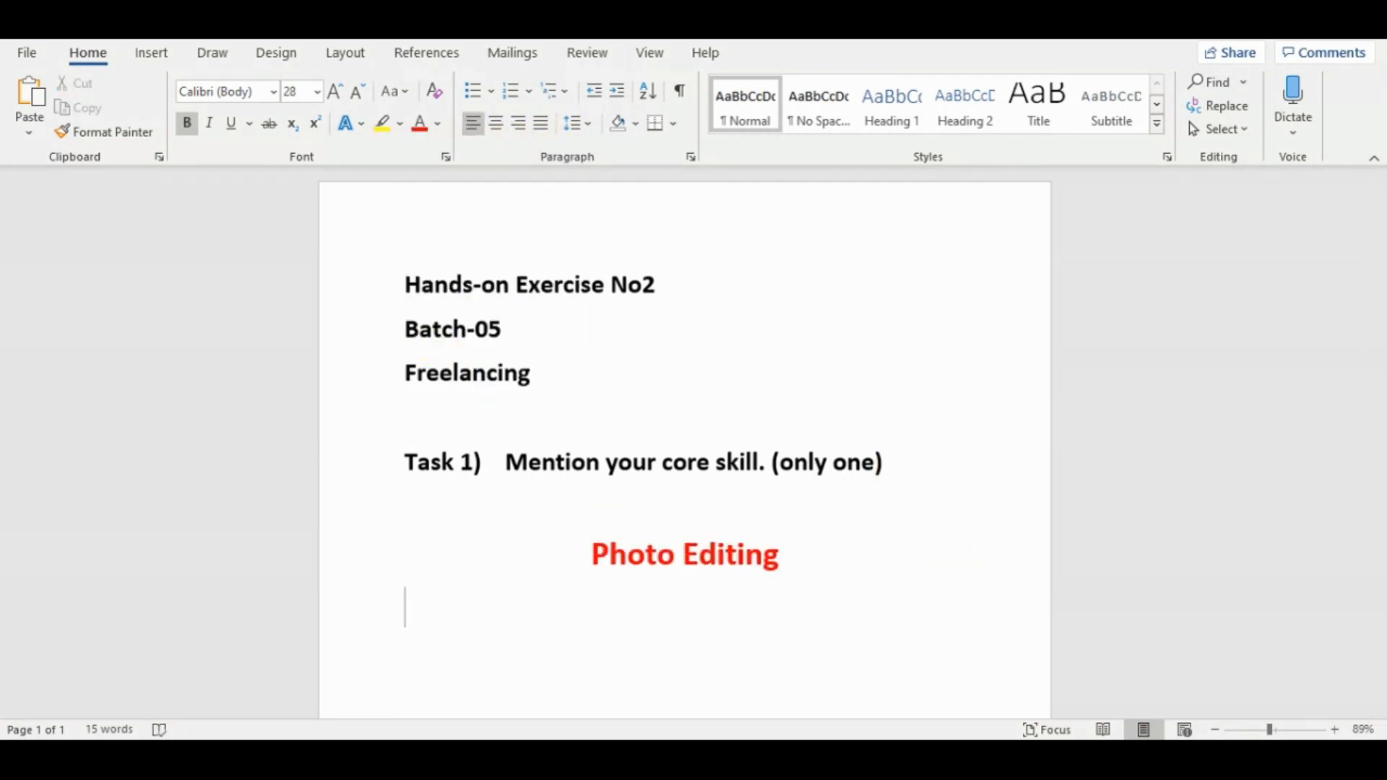
{"action": "left_click", "coordinate": [316, 92]}
{"action": "left_click", "coordinate": [304, 279]}
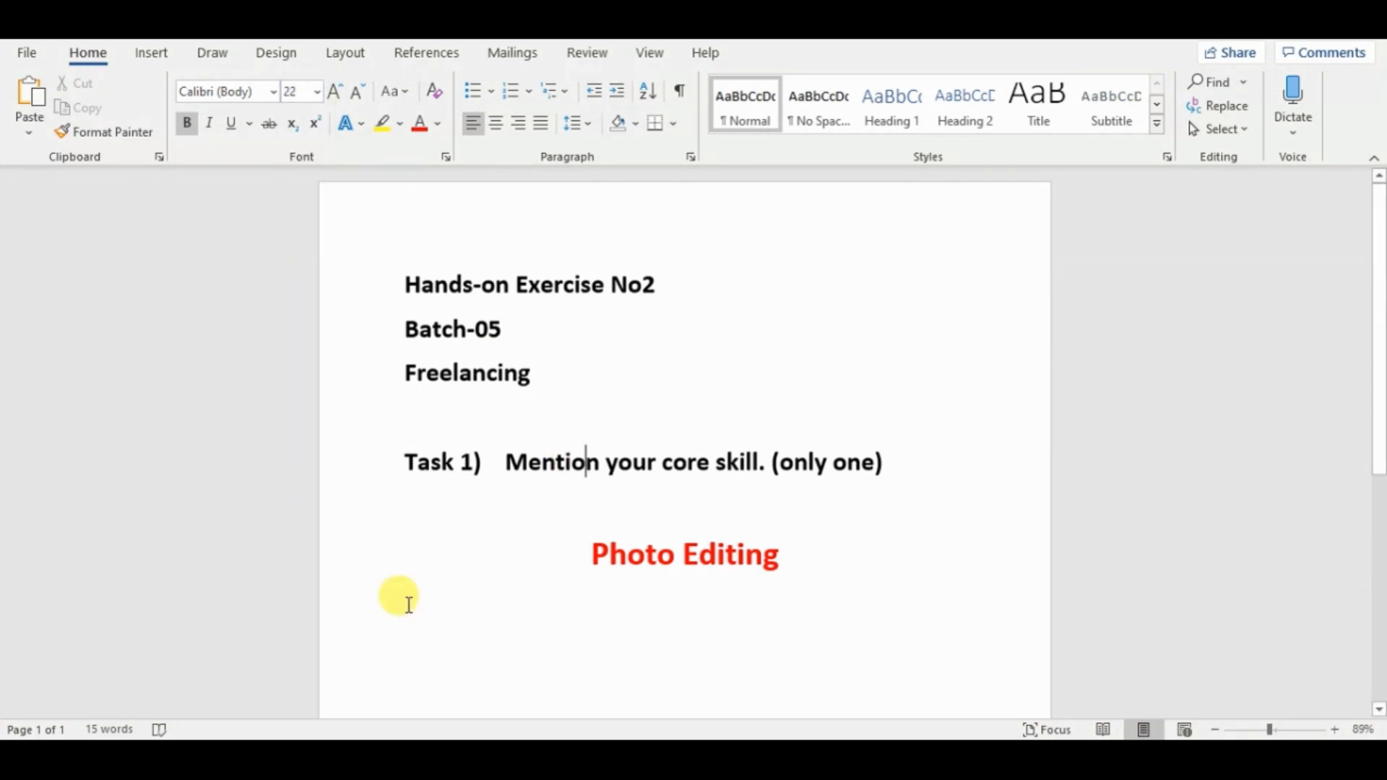
{"action": "left_click", "coordinate": [318, 91]}
{"action": "left_click", "coordinate": [299, 304]}
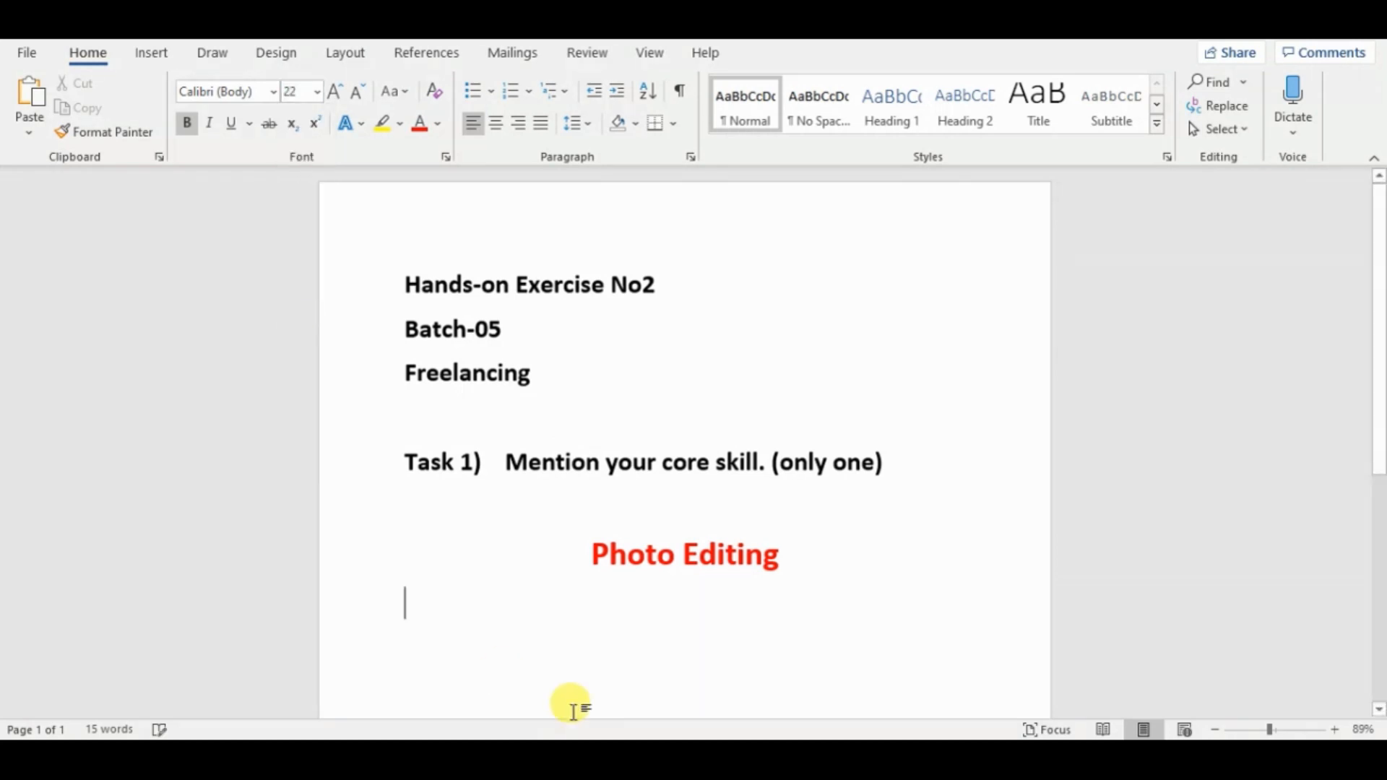
Switch to the exercise PDF and copy the second task, about writing the title of the offered service.
{"action": "left_click", "coordinate": [580, 755]}
{"action": "left_click", "coordinate": [272, 297]}
{"action": "left_click_drag", "start_coordinate": [249, 328], "coordinate": [568, 360]}
{"action": "key", "text": "ctrl+c"}
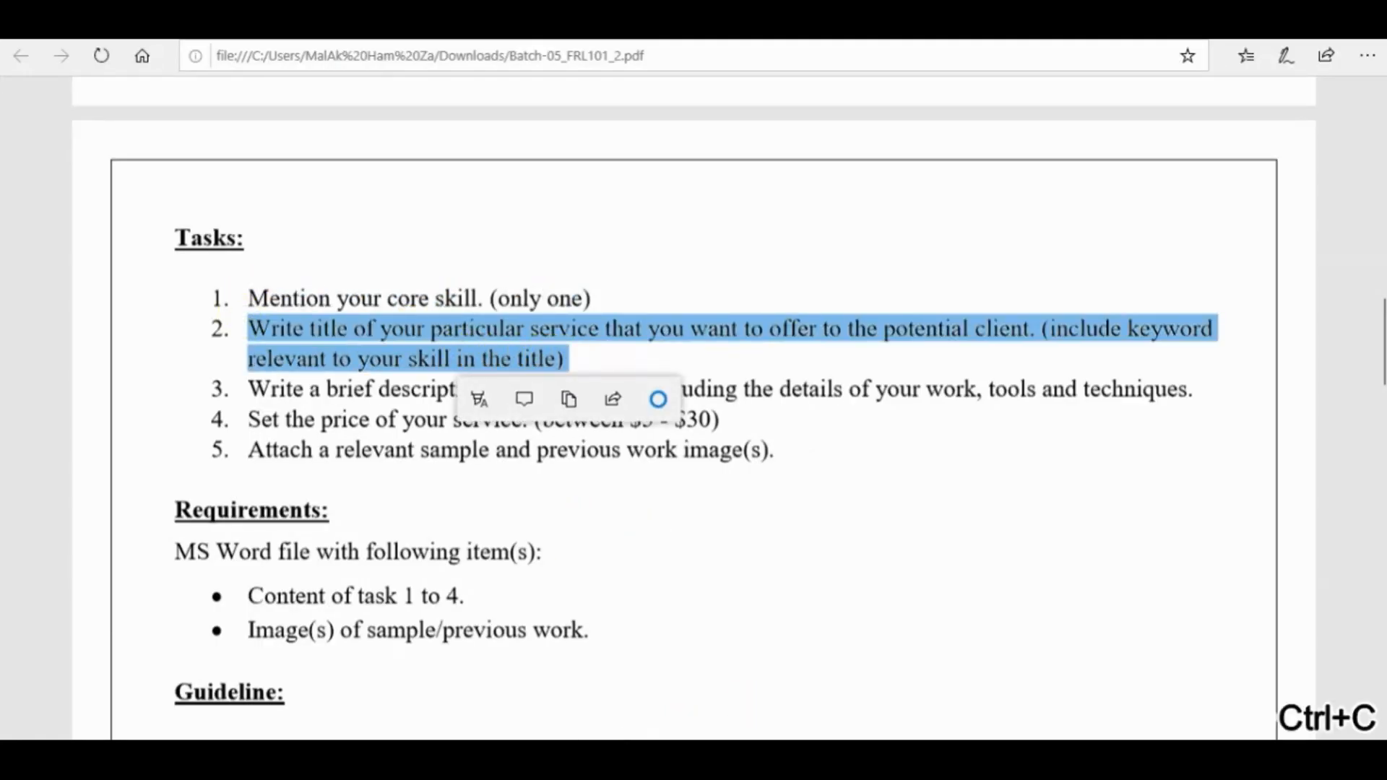
In Word, add "Task 2)" in the automatic font colour below "Photo Editing" and paste the copied task text after it.
{"action": "left_click", "coordinate": [634, 733]}
{"action": "left_click", "coordinate": [496, 609]}
{"action": "key", "text": "ctrl+v"}
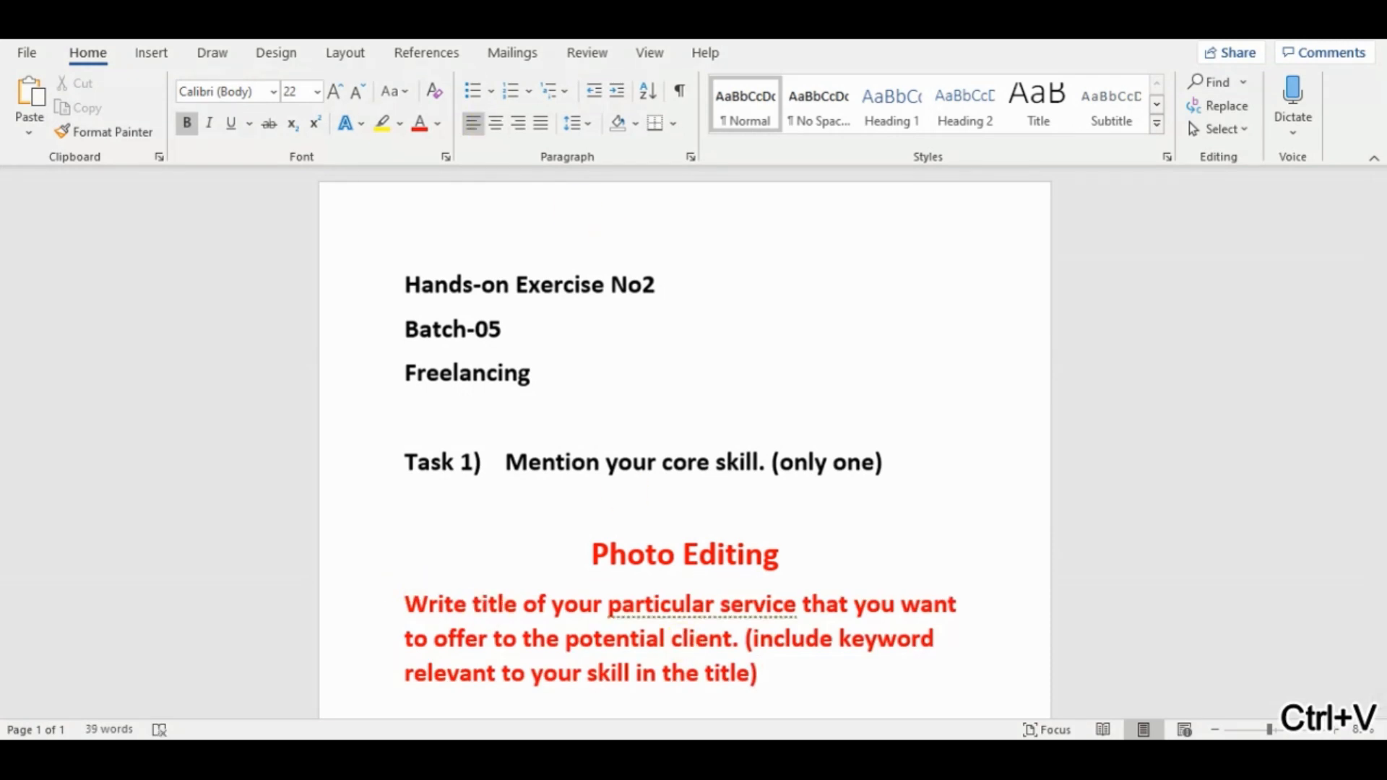
{"action": "key", "text": "ctrl+z"}
{"action": "left_click", "coordinate": [437, 124]}
{"action": "left_click", "coordinate": [432, 150]}
{"action": "type", "text": "task"}
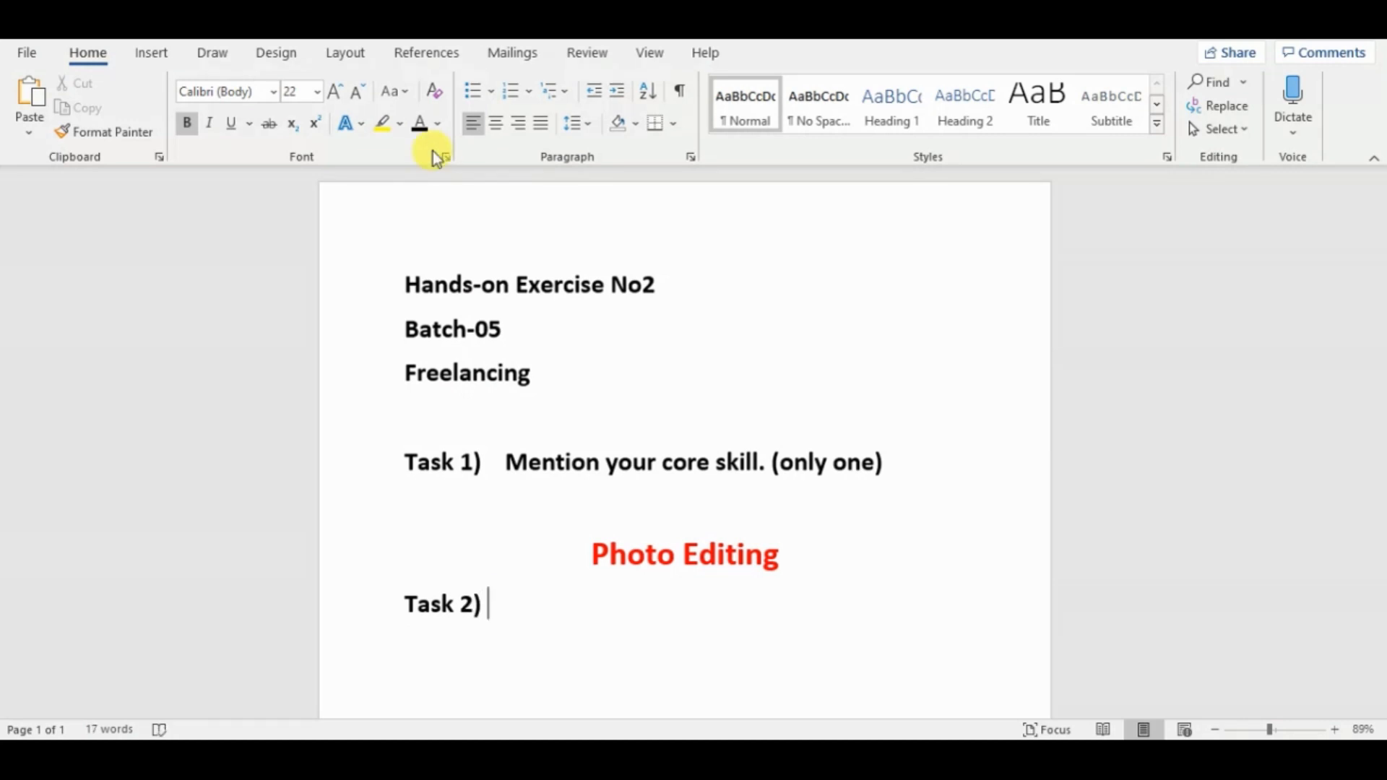
{"action": "key", "text": "ctrl+v"}
{"action": "key", "text": "Return"}
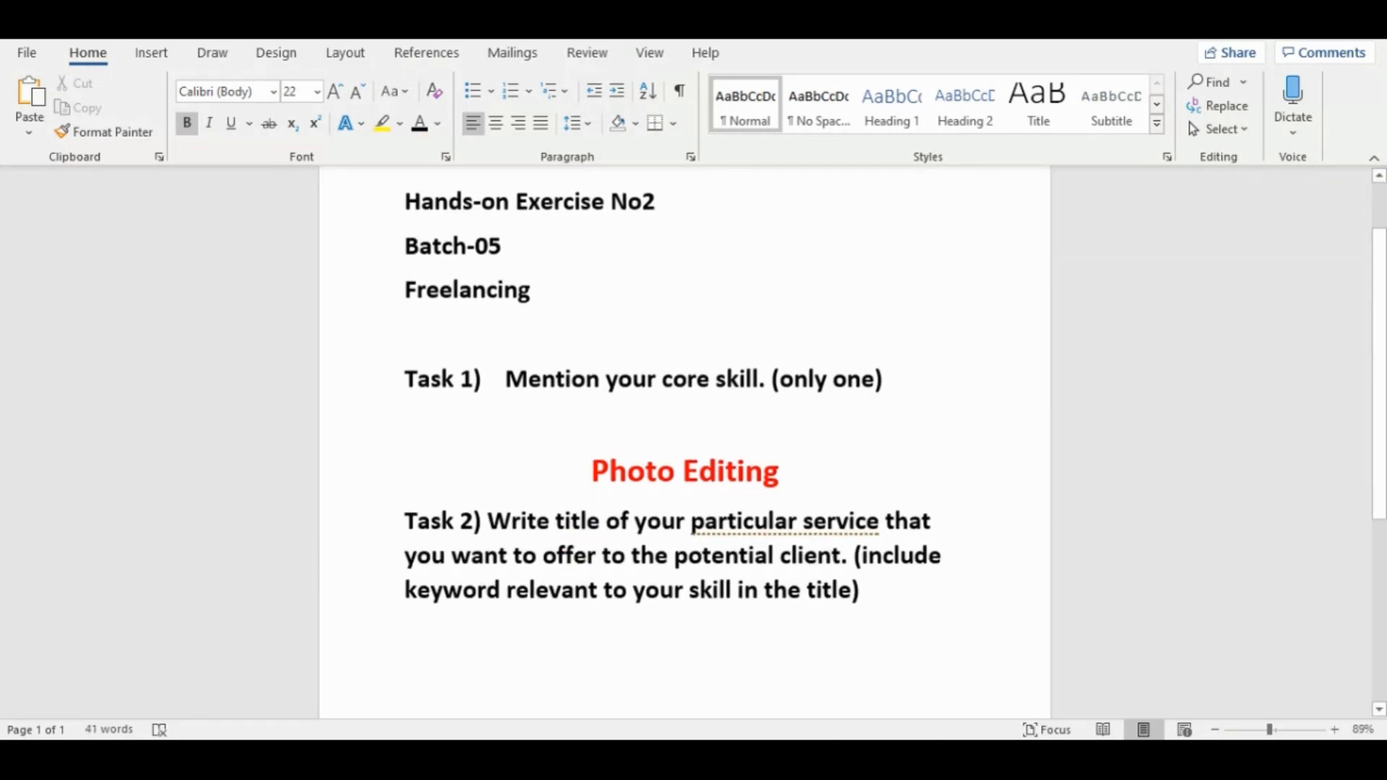
Below Task 2, write "I will do any professional photoshop editing in just 1 hour" in non-bold text with font size 16.
{"action": "left_click", "coordinate": [319, 93]}
{"action": "left_click", "coordinate": [300, 210]}
{"action": "left_click", "coordinate": [186, 123]}
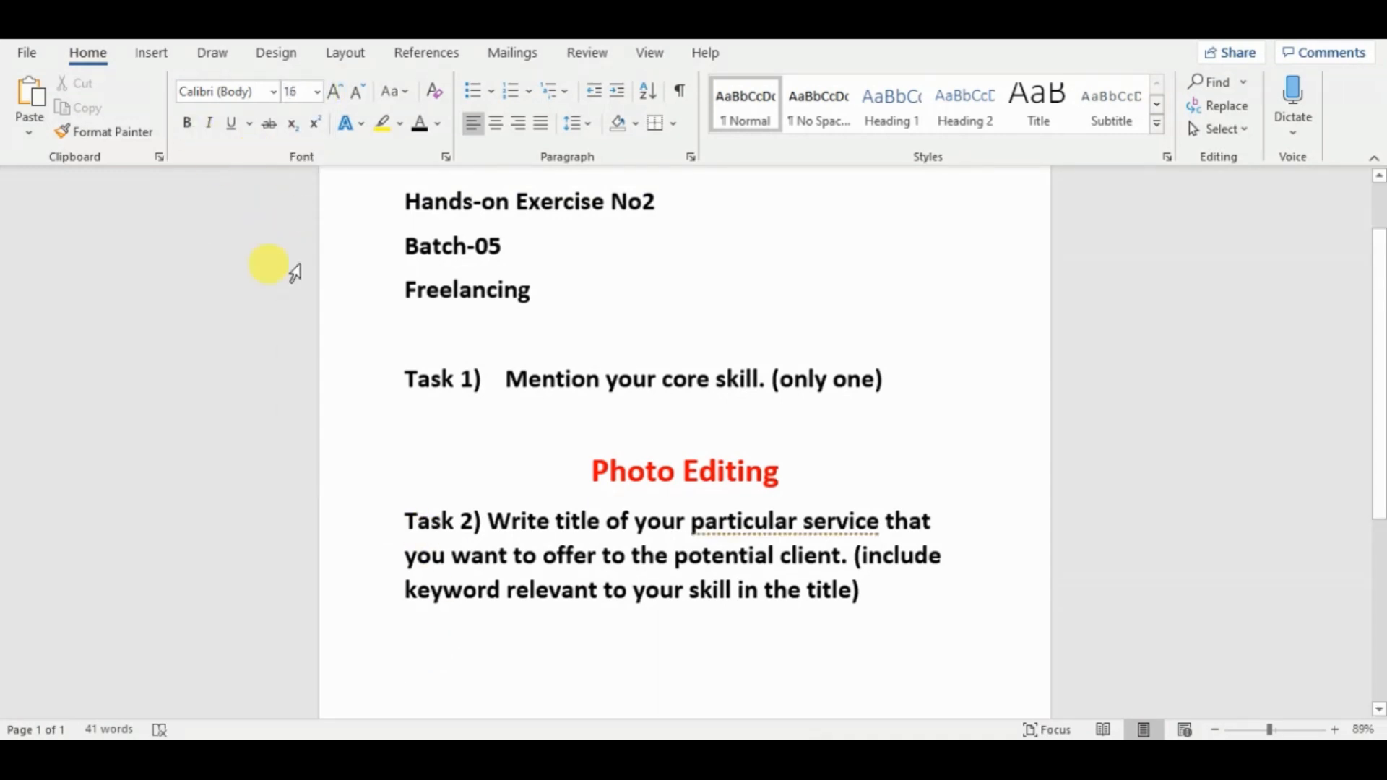
{"action": "type", "text": "I"}
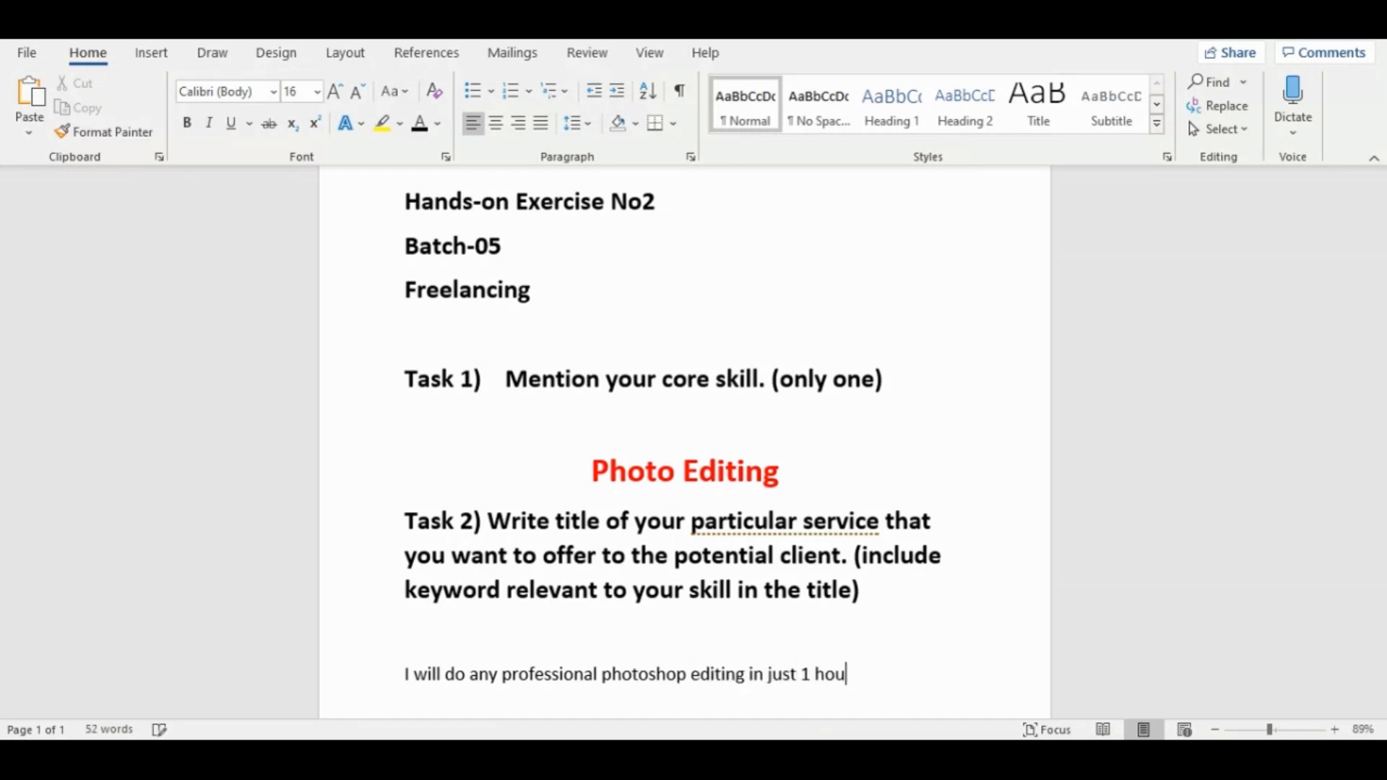
{"action": "key", "text": "Return"}
Add a bold "Tags" heading directly below the service title and paste the gig's tag list beneath it.
{"action": "left_click_drag", "start_coordinate": [1379, 278], "coordinate": [1379, 379]}
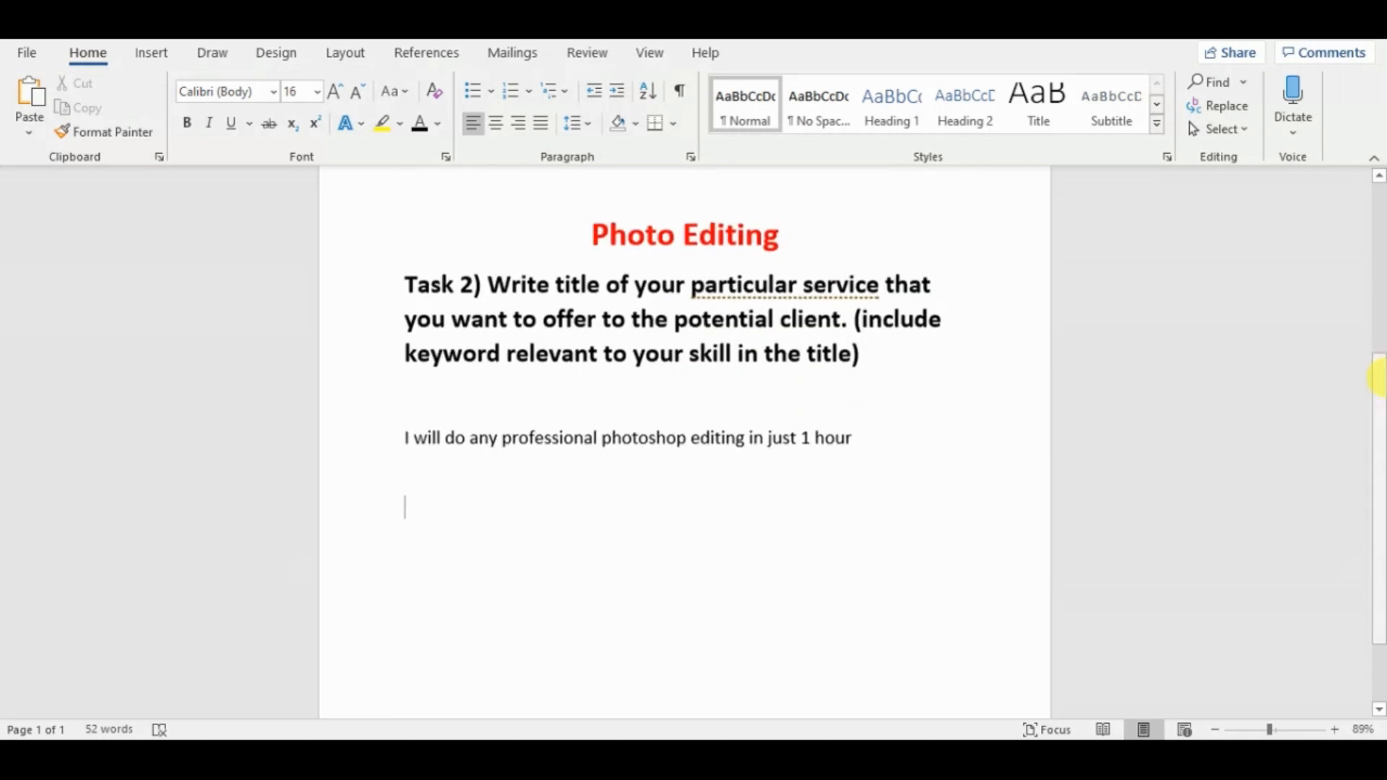
{"action": "key", "text": "BackSpace"}
{"action": "key", "text": "BackSpace"}
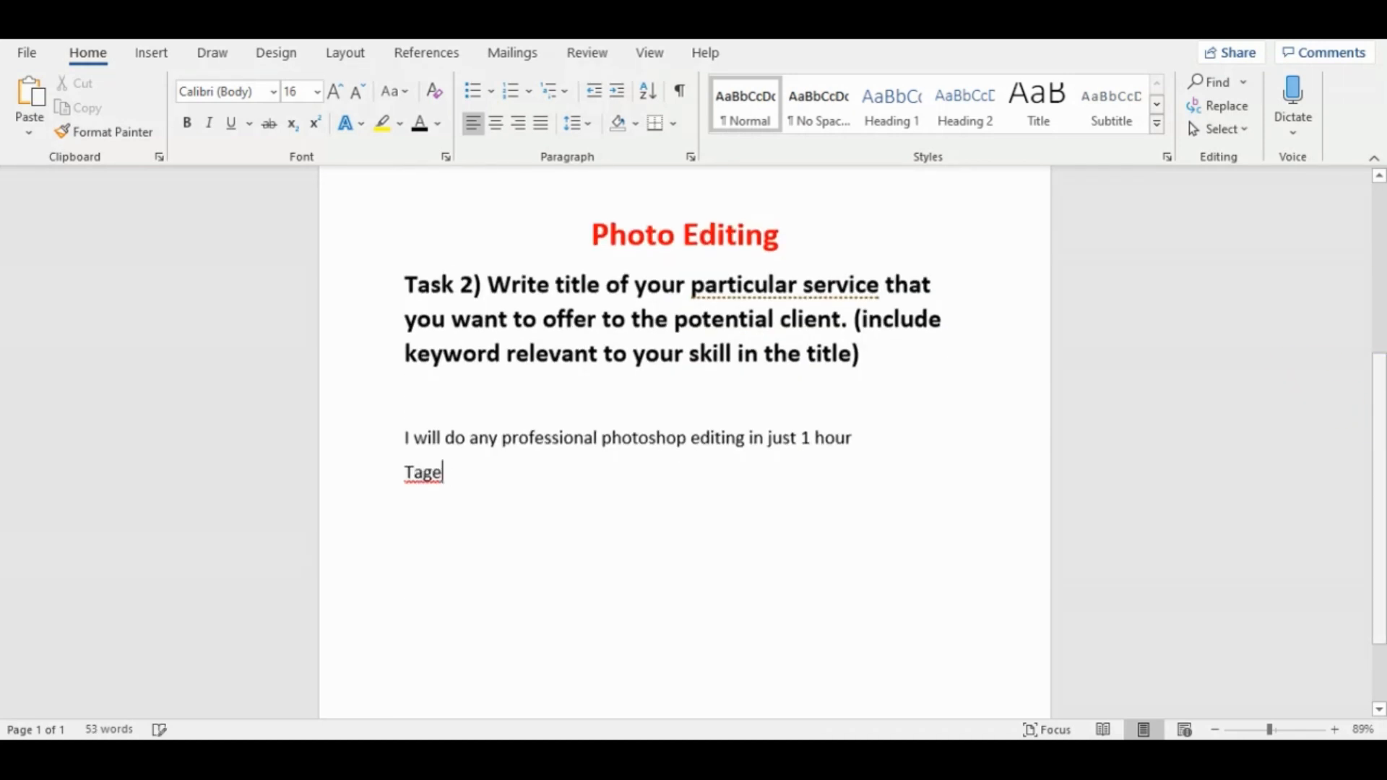
{"action": "left_click_drag", "start_coordinate": [442, 478], "coordinate": [347, 489]}
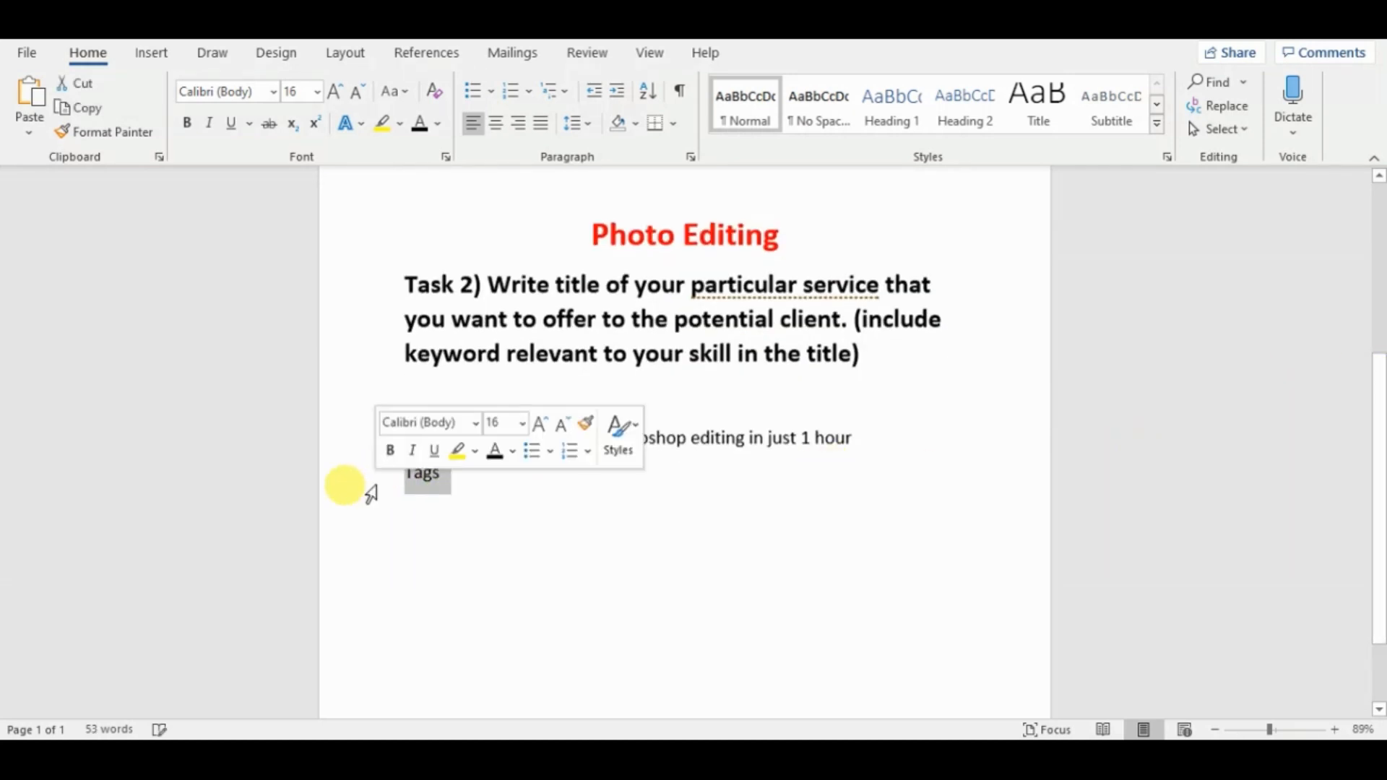
{"action": "left_click", "coordinate": [474, 495]}
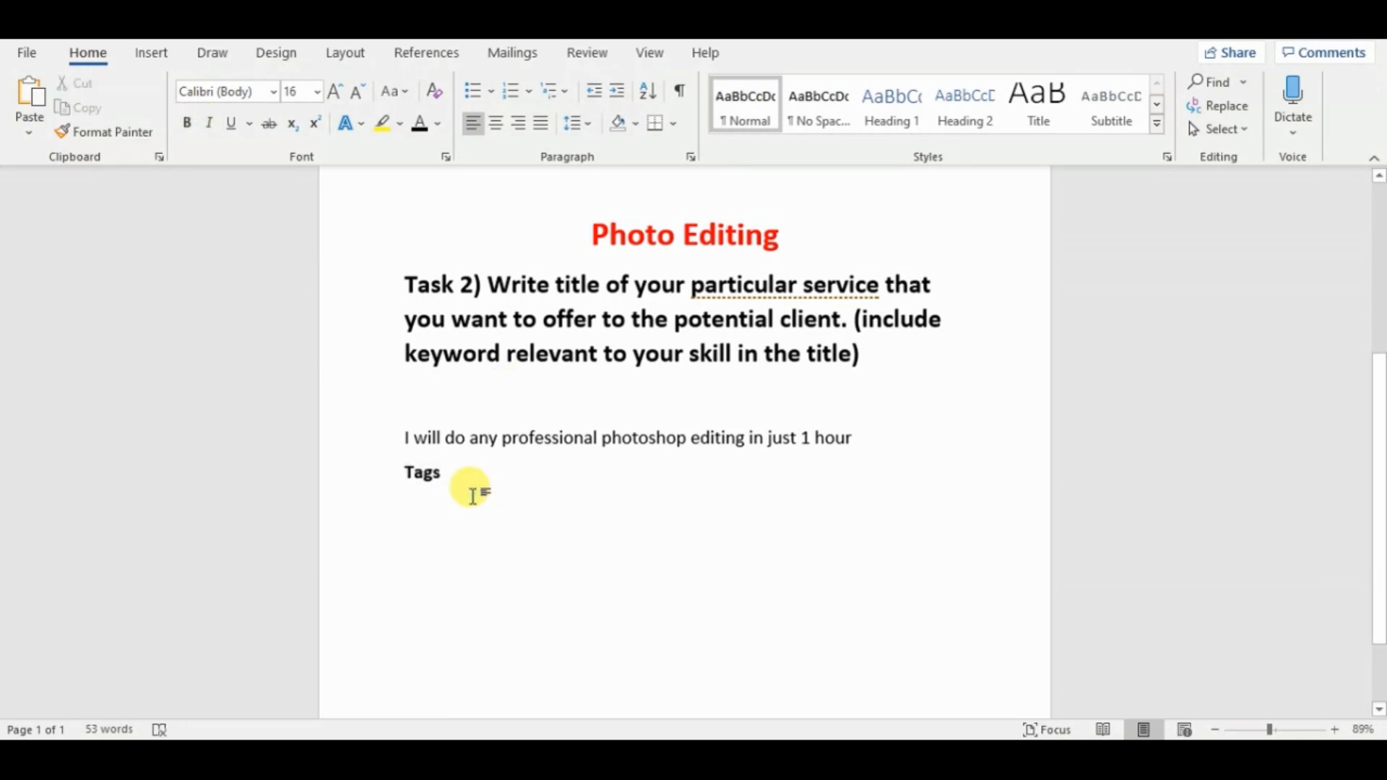
{"action": "right_click", "coordinate": [409, 509]}
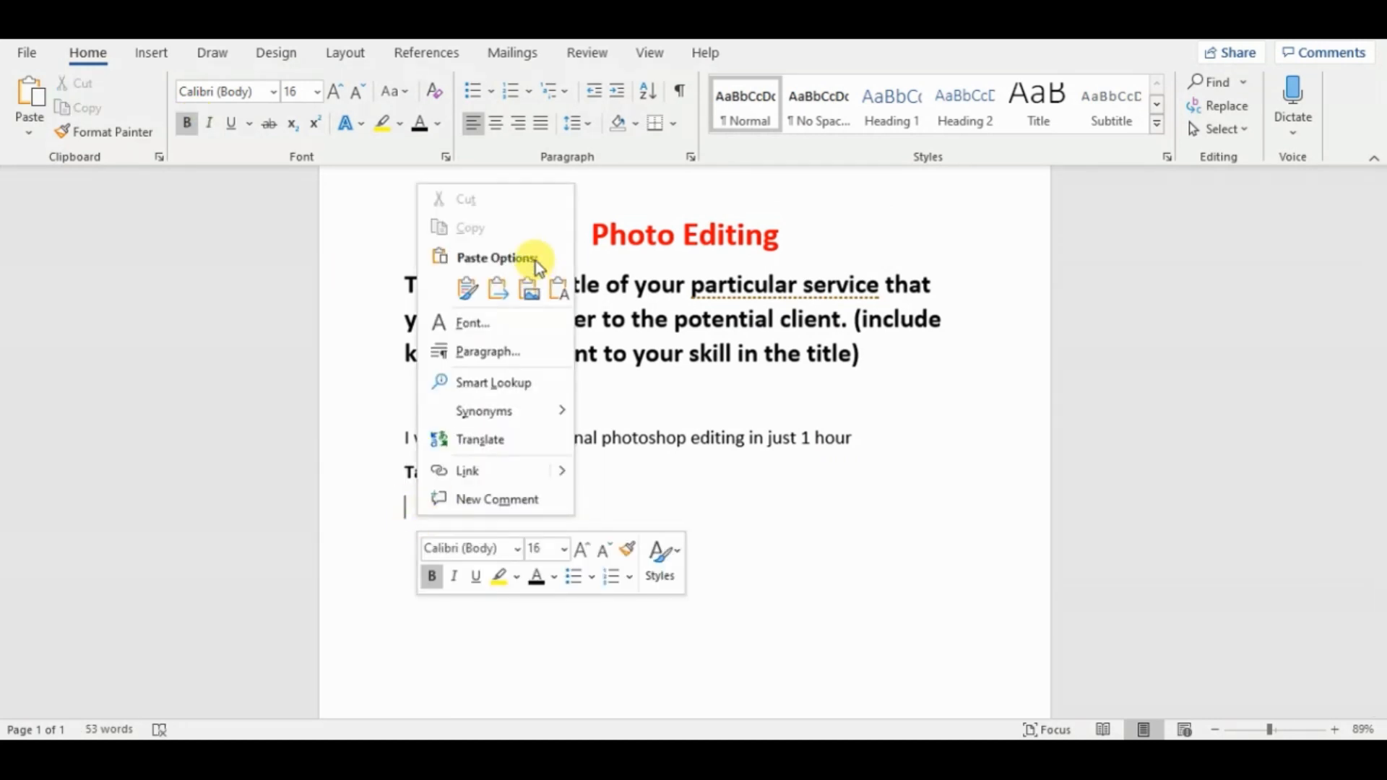
{"action": "left_click", "coordinate": [502, 296]}
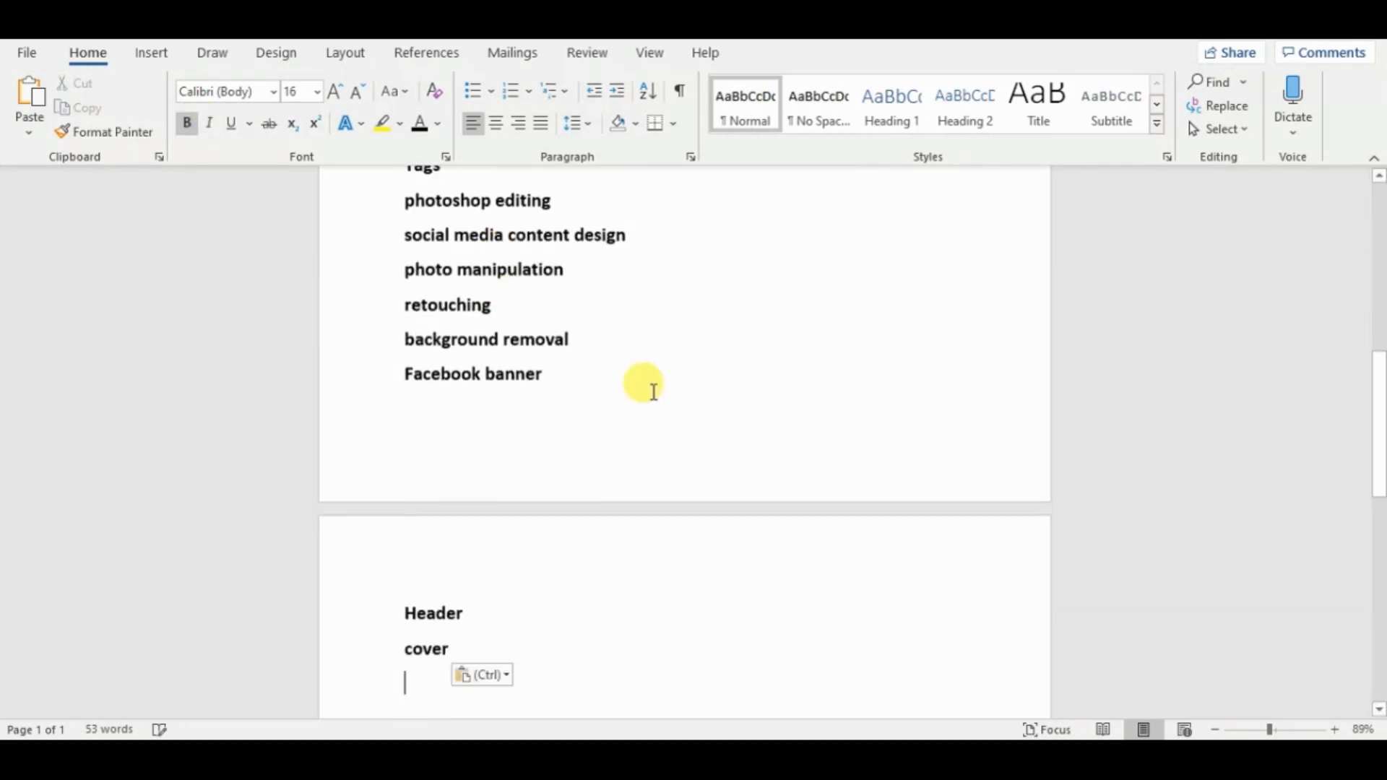
Increase the font size of the "Tags" heading.
{"action": "left_click_drag", "start_coordinate": [1378, 415], "coordinate": [1378, 365]}
{"action": "double_click", "coordinate": [413, 351]}
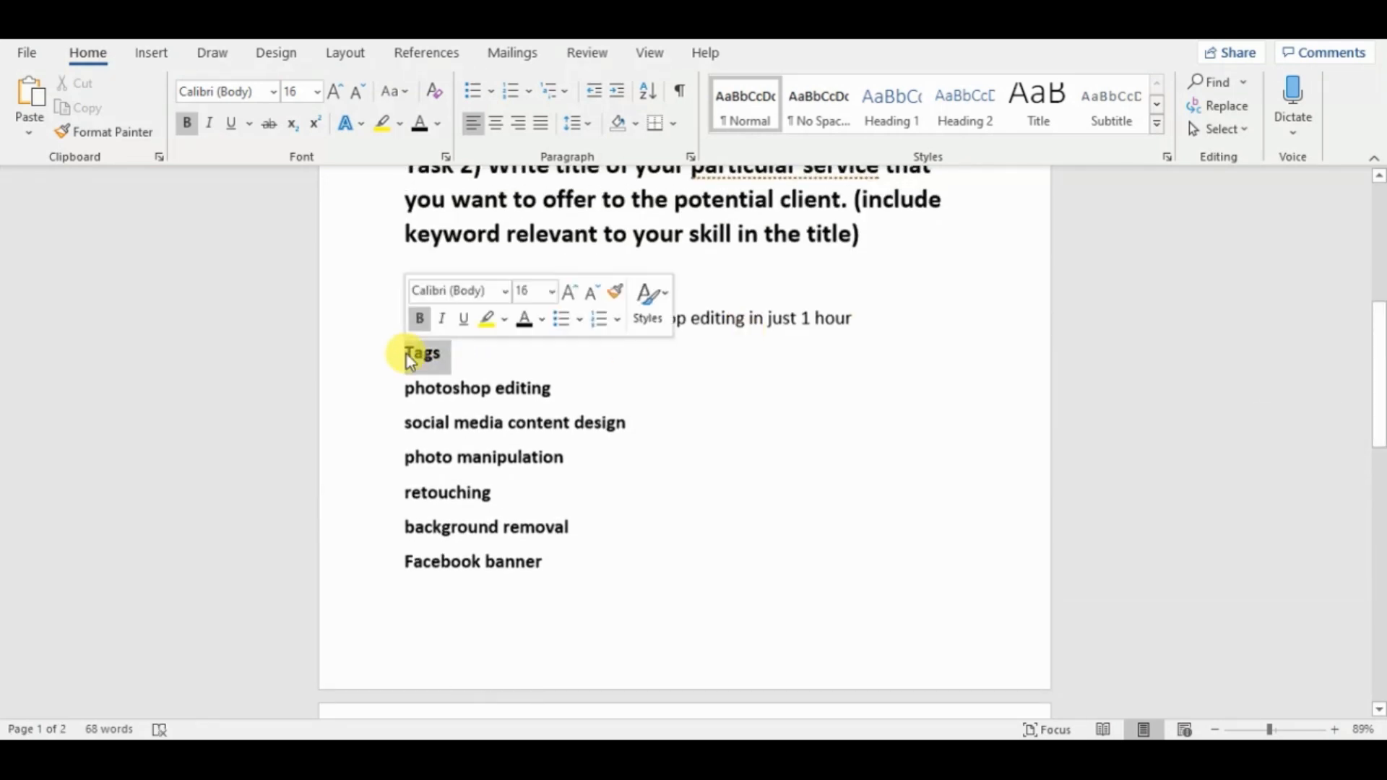
{"action": "left_click", "coordinate": [313, 93]}
{"action": "left_click", "coordinate": [309, 300]}
Add "Photoshop" and "Adobe photoshop" as two further tags at the end of the list, after "cover".
{"action": "left_click", "coordinate": [614, 557]}
{"action": "left_click_drag", "start_coordinate": [1379, 415], "coordinate": [1379, 508]}
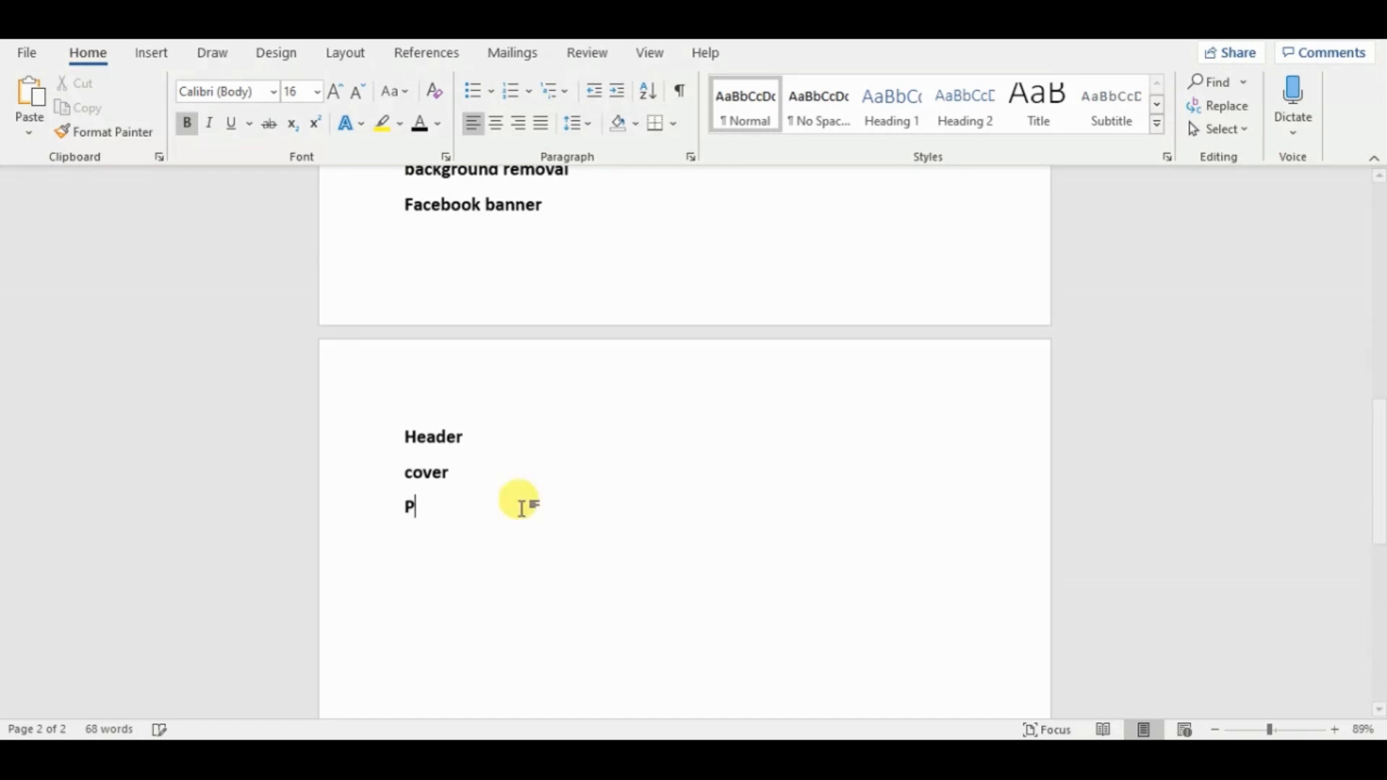
{"action": "type", "text": "hotoshop"}
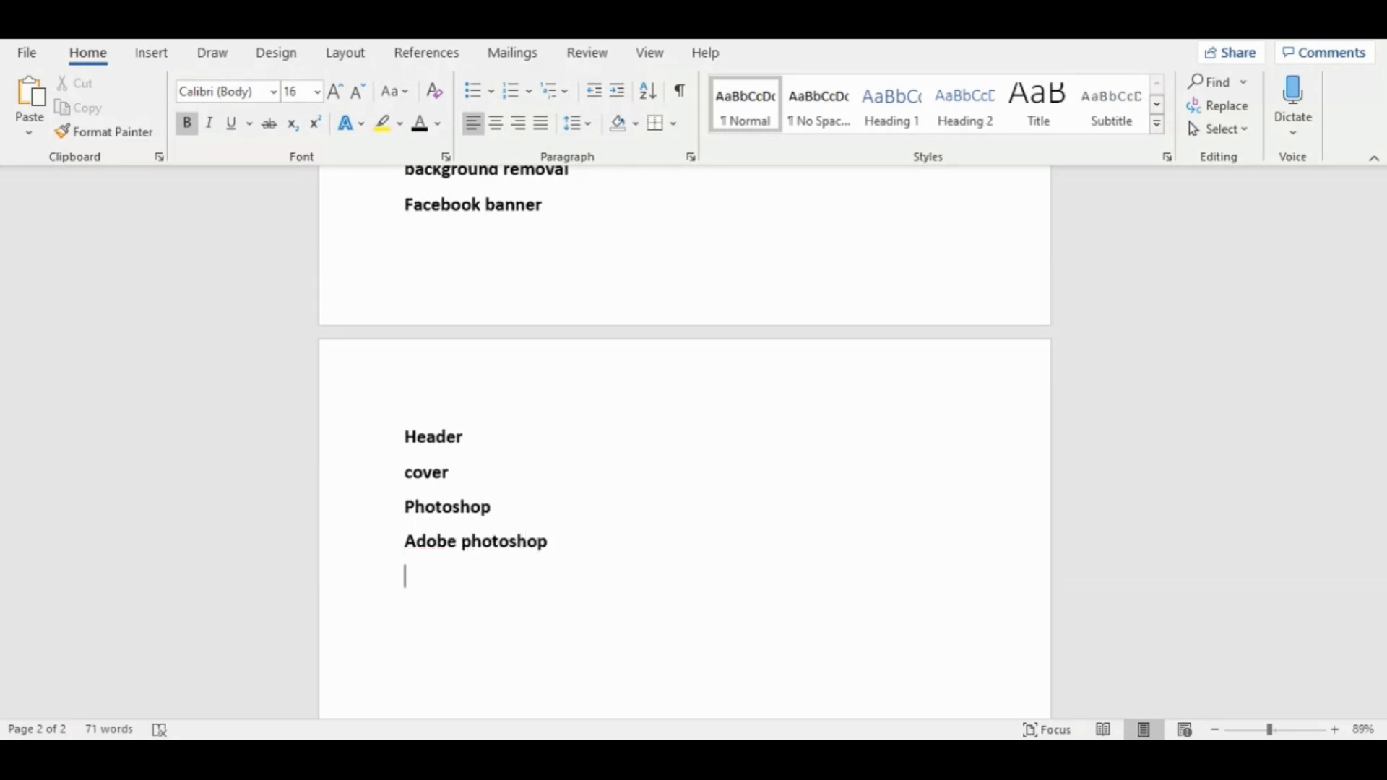
Copy the third task, about the brief service description, from the exercise PDF and paste it into Word under a new "Task 3)" line.
{"action": "key", "text": "alt+Tab"}
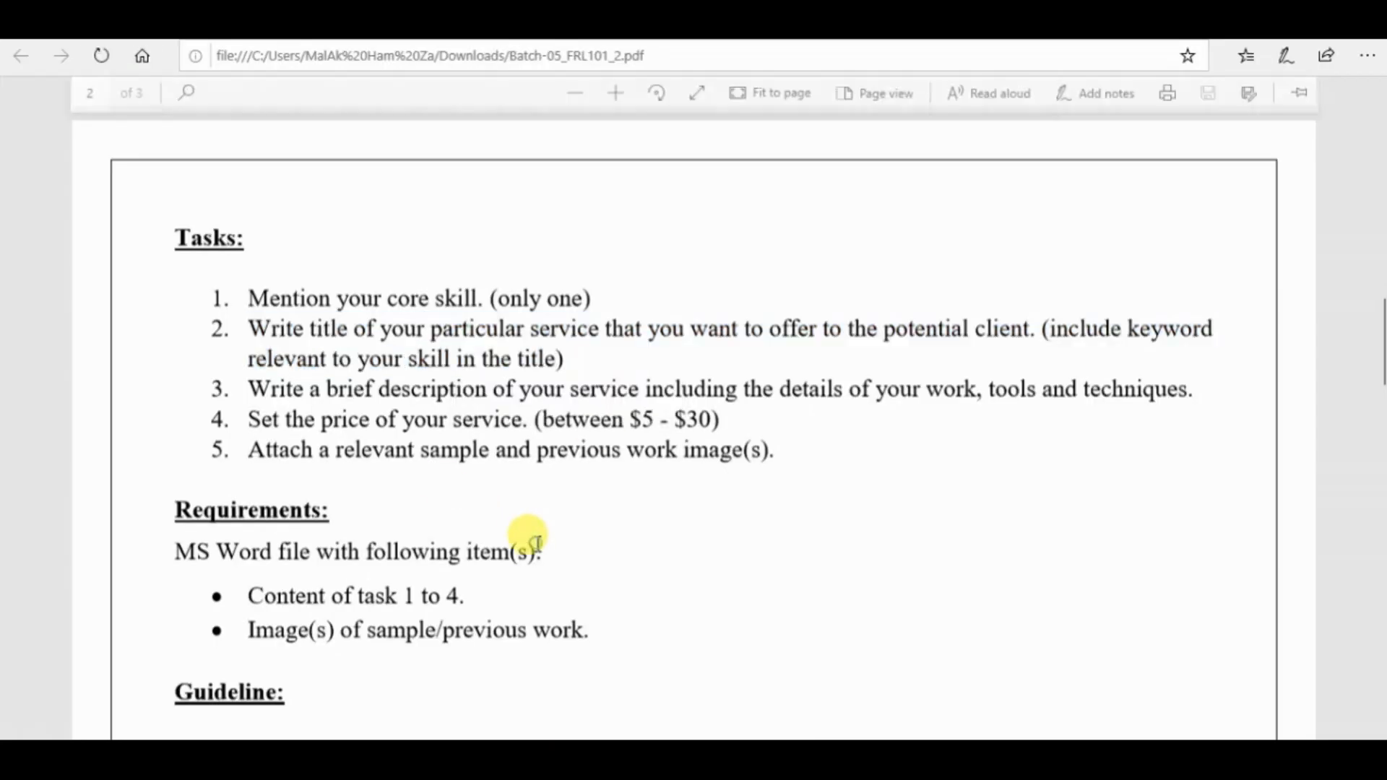
{"action": "left_click_drag", "start_coordinate": [226, 387], "coordinate": [1198, 389]}
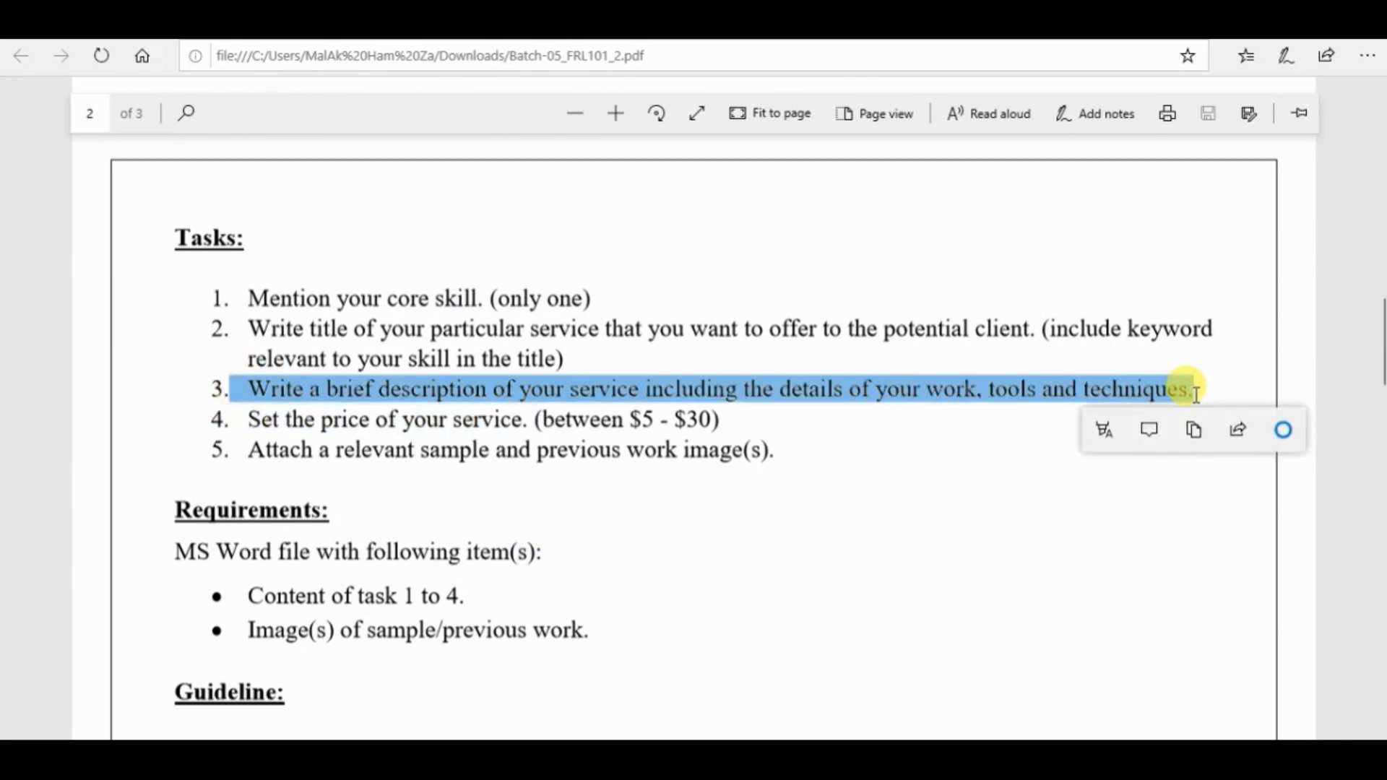
{"action": "key", "text": "ctrl+c"}
{"action": "key", "text": "alt+Tab"}
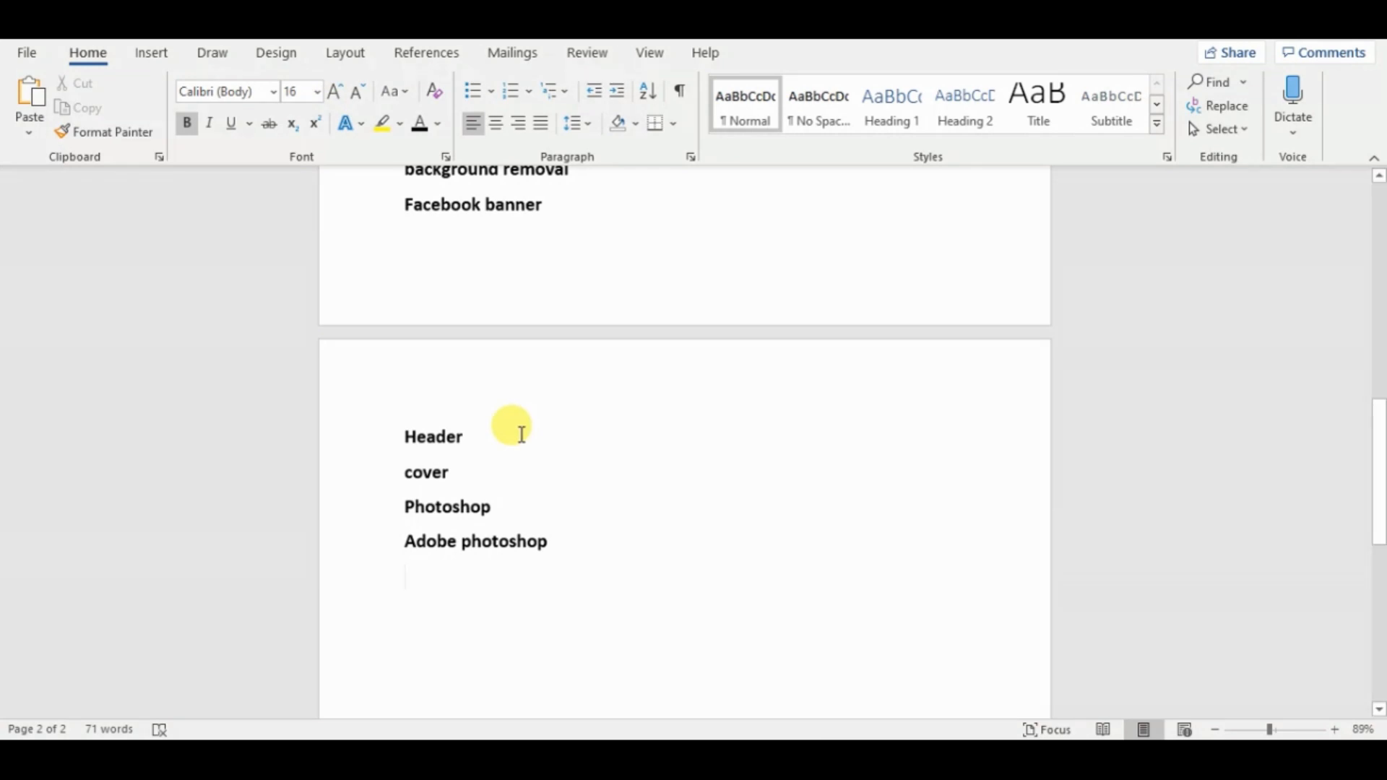
{"action": "type", "text": "Task 3"}
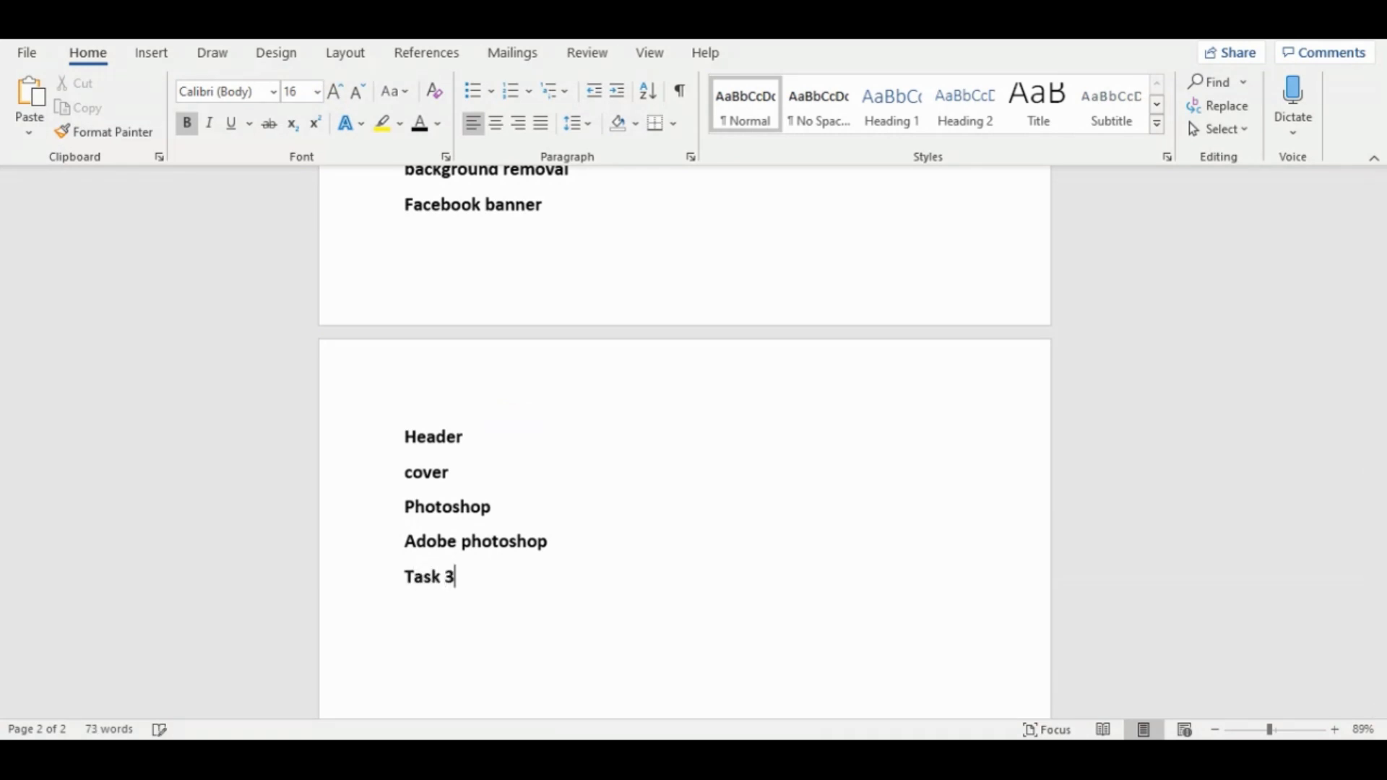
{"action": "key", "text": "ctrl+v"}
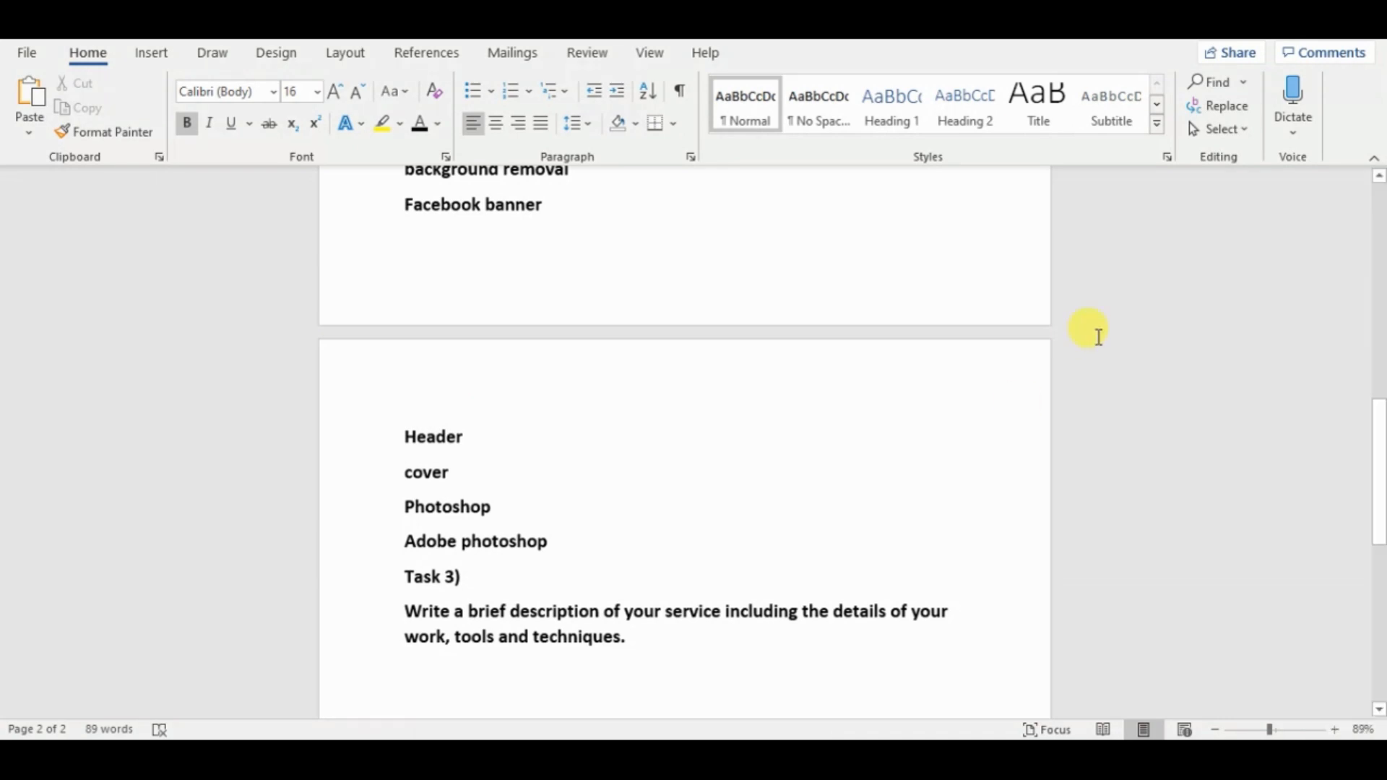
Open the published Photoshop editing gig on Fiverr, copy its full description through "24hr express delivery", and return to the Word document.
{"action": "key", "text": "alt+Tab"}
{"action": "left_click", "coordinate": [446, 409]}
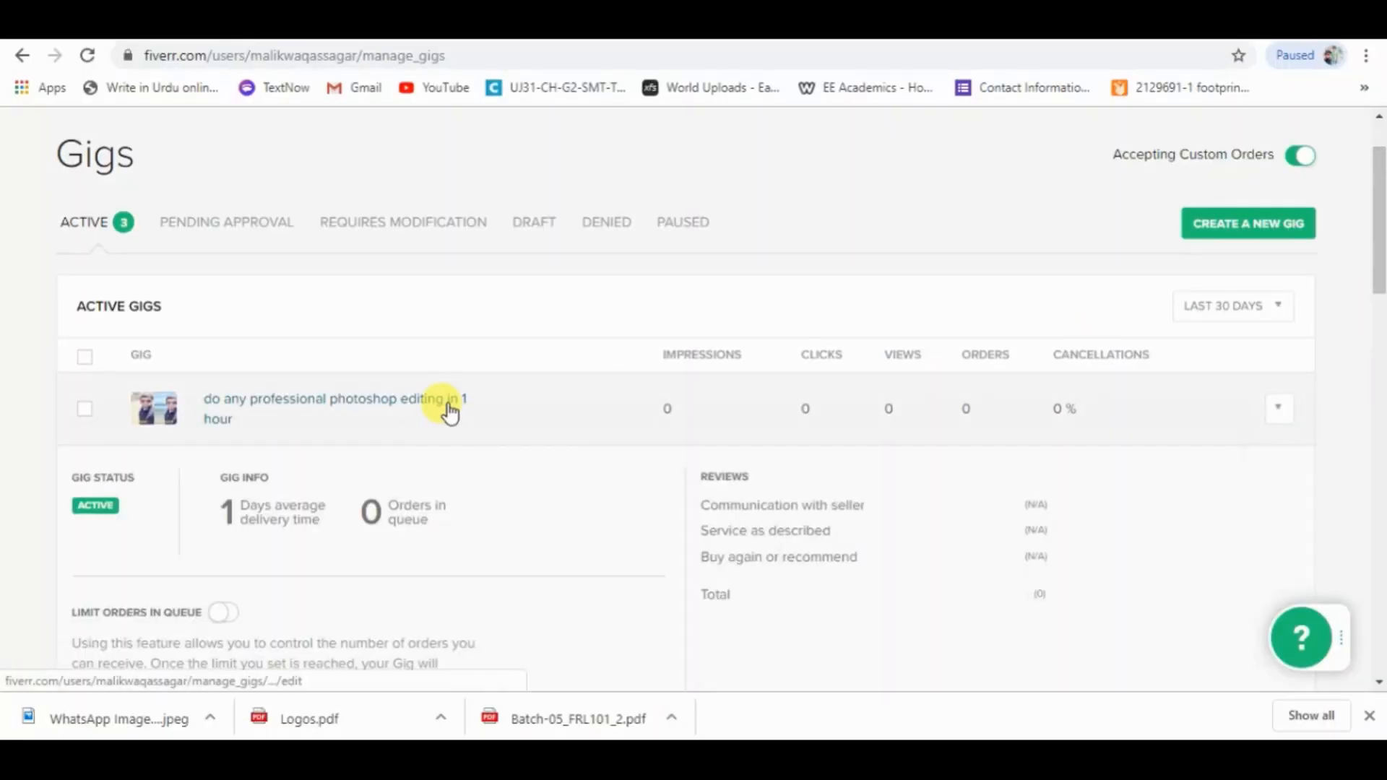
{"action": "left_click", "coordinate": [249, 405]}
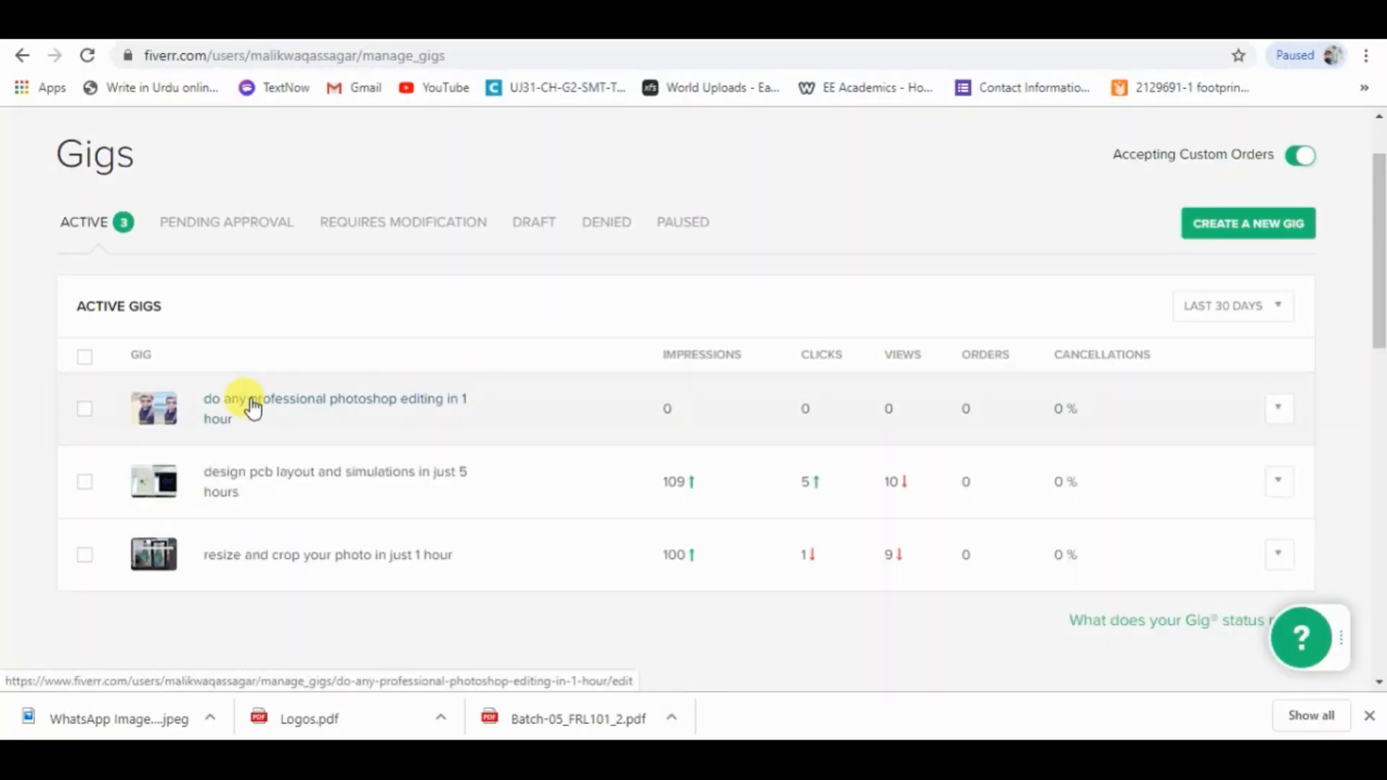
{"action": "left_click", "coordinate": [252, 407]}
{"action": "left_click_drag", "start_coordinate": [1376, 195], "coordinate": [1376, 285]}
{"action": "left_click_drag", "start_coordinate": [47, 278], "coordinate": [232, 215]}
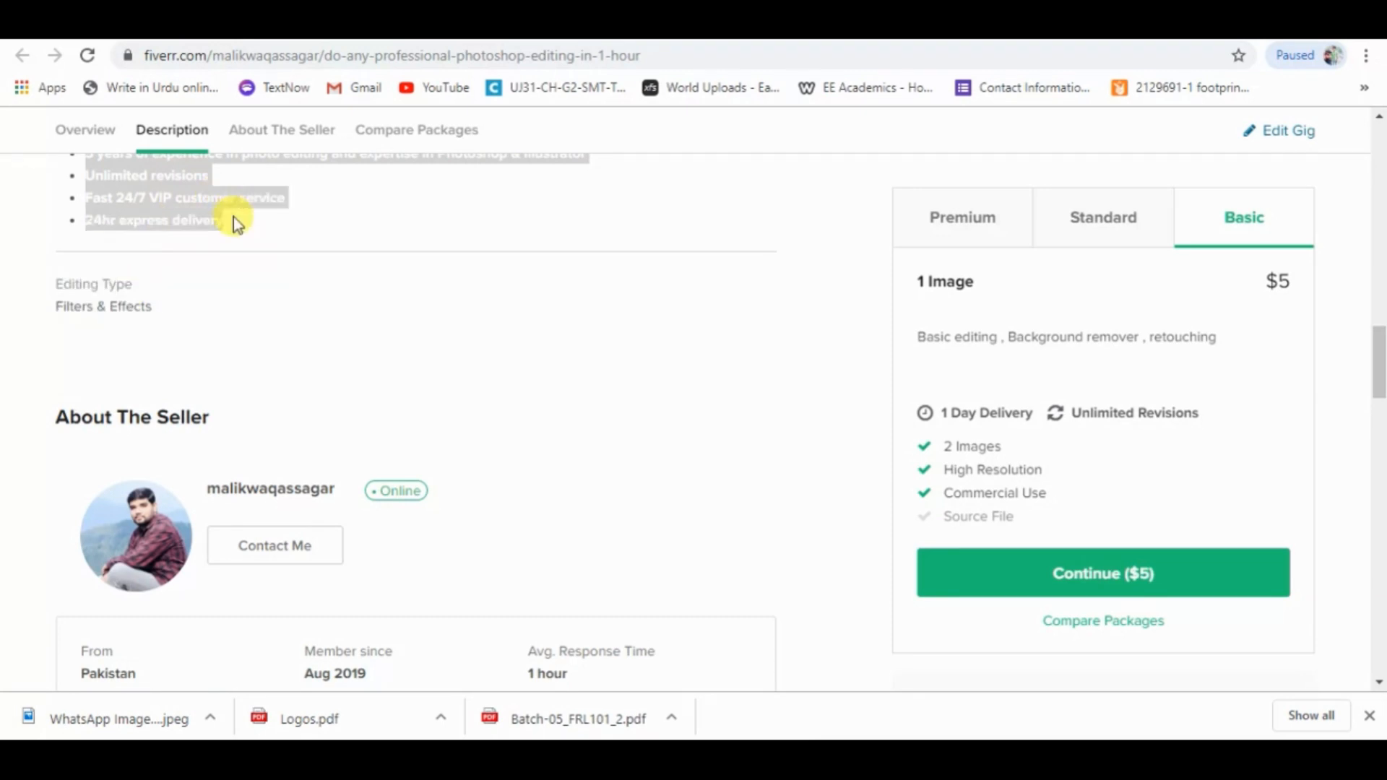
{"action": "left_click", "coordinate": [567, 755]}
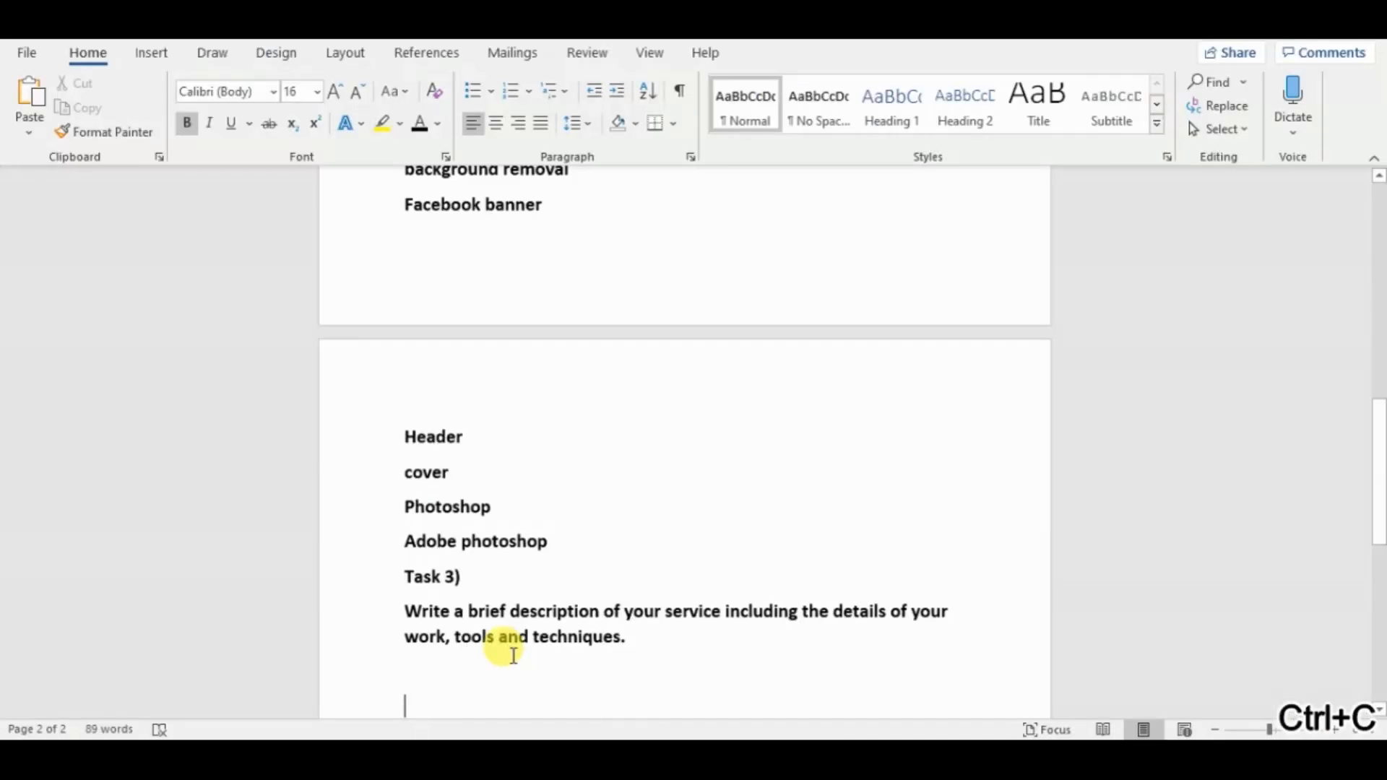
Set the font size to 12 and paste the gig description below the Task 3 question.
{"action": "left_click", "coordinate": [317, 92]}
{"action": "left_click", "coordinate": [300, 208]}
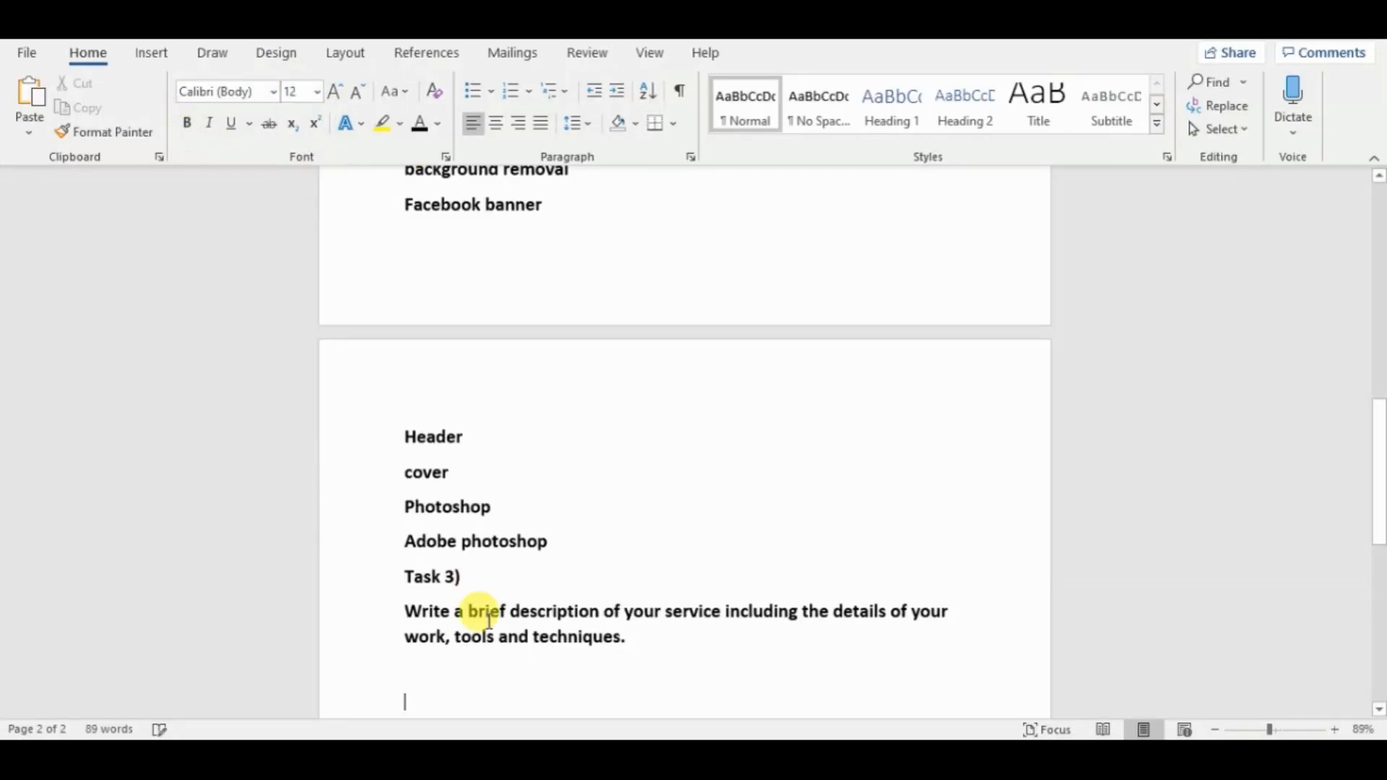
{"action": "scroll", "coordinate": [1380, 502], "scroll_direction": "down", "scroll_amount": 4}
{"action": "key", "text": "ctrl+v"}
Delete the final "24hr express delivery" bullet from the pasted description and insert a page break after it.
{"action": "left_click_drag", "start_coordinate": [1379, 451], "coordinate": [1382, 518]}
{"action": "left_click_drag", "start_coordinate": [559, 596], "coordinate": [413, 594]}
{"action": "key", "text": "BackSpace"}
{"action": "key", "text": "BackSpace"}
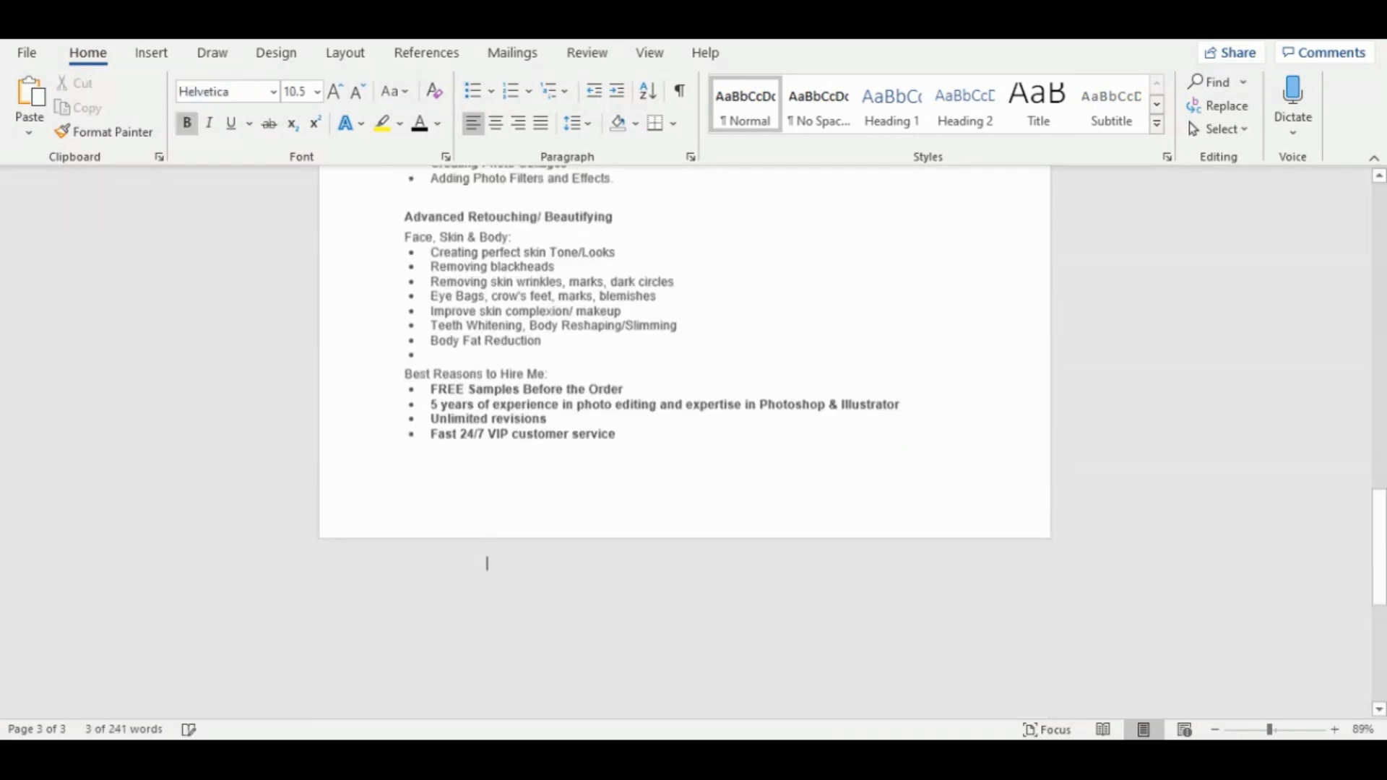
{"action": "key", "text": "ctrl+Return"}
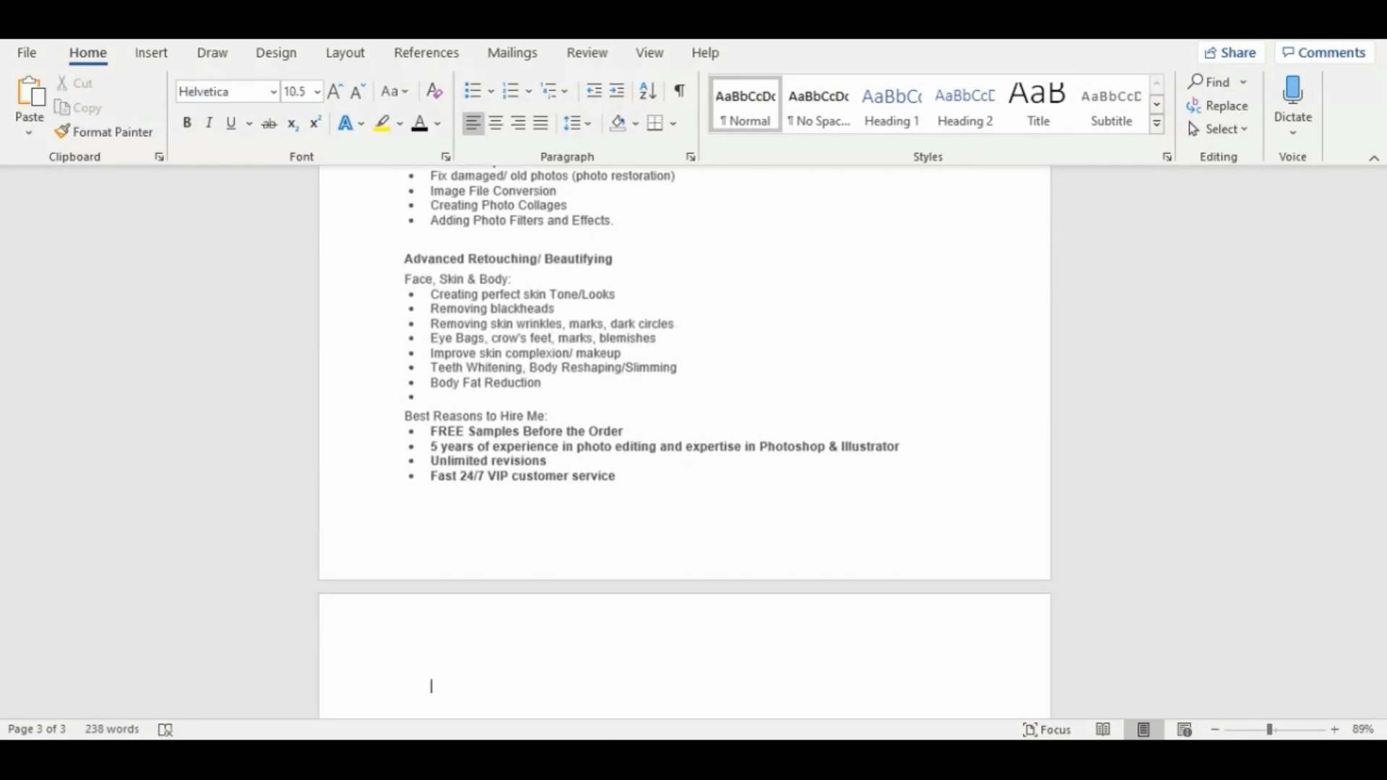
Copy the fourth task, about setting the service price, from the exercise PDF and enter "Task 4" on the new page in Word.
{"action": "left_click", "coordinate": [547, 755]}
{"action": "left_click", "coordinate": [497, 506]}
{"action": "left_click_drag", "start_coordinate": [727, 420], "coordinate": [259, 420]}
{"action": "key", "text": "ctrl+c"}
{"action": "key", "text": "alt+Tab"}
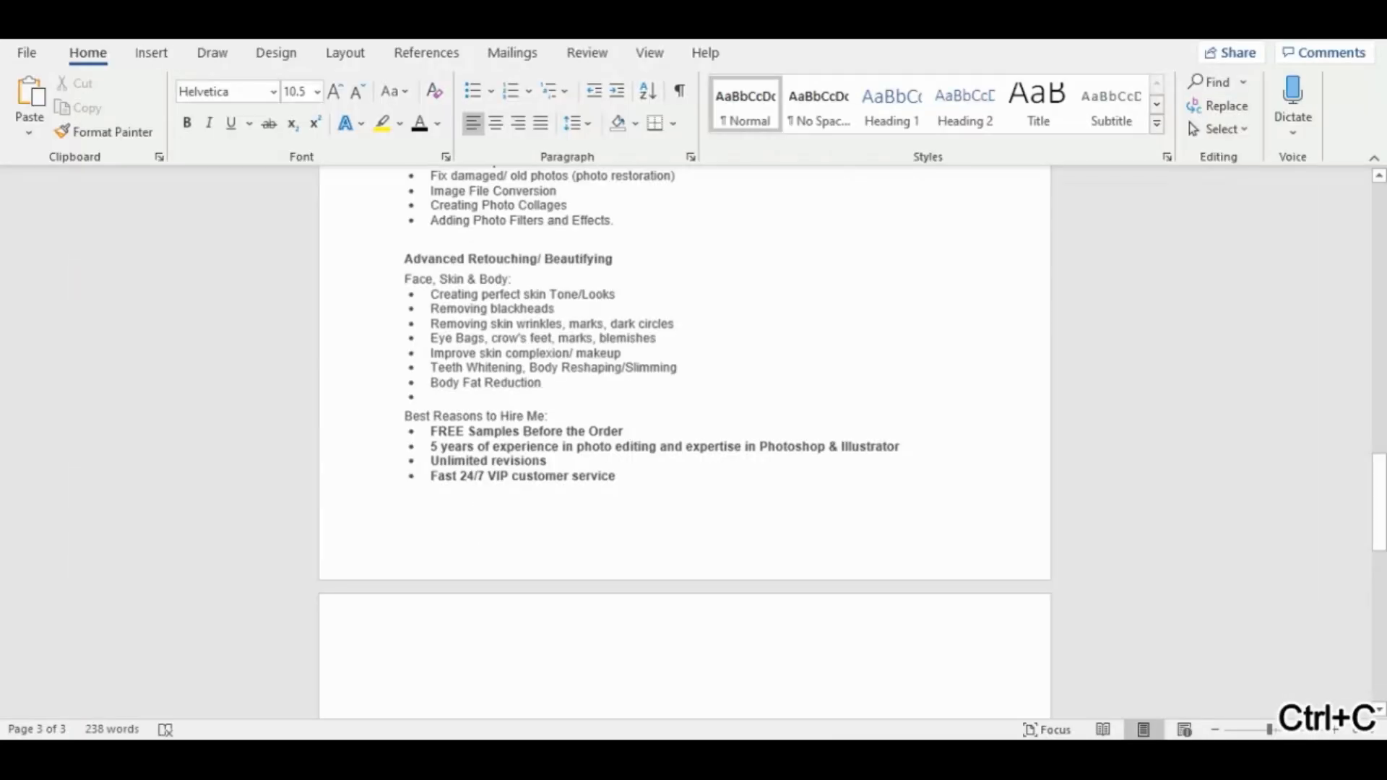
{"action": "type", "text": "ta"}
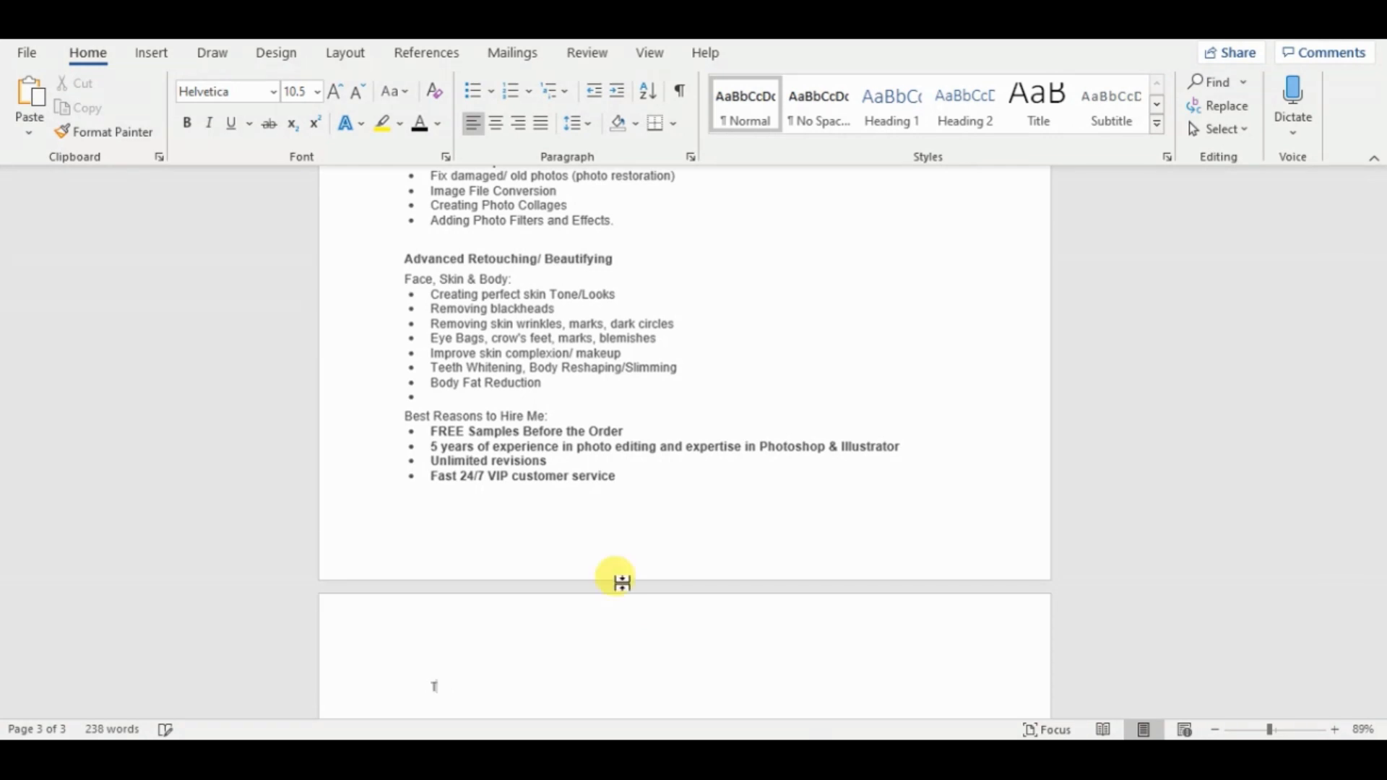
Format the "Task 4" heading as bold 22 pt text and paste the copied price task beneath it.
{"action": "left_click", "coordinate": [318, 96]}
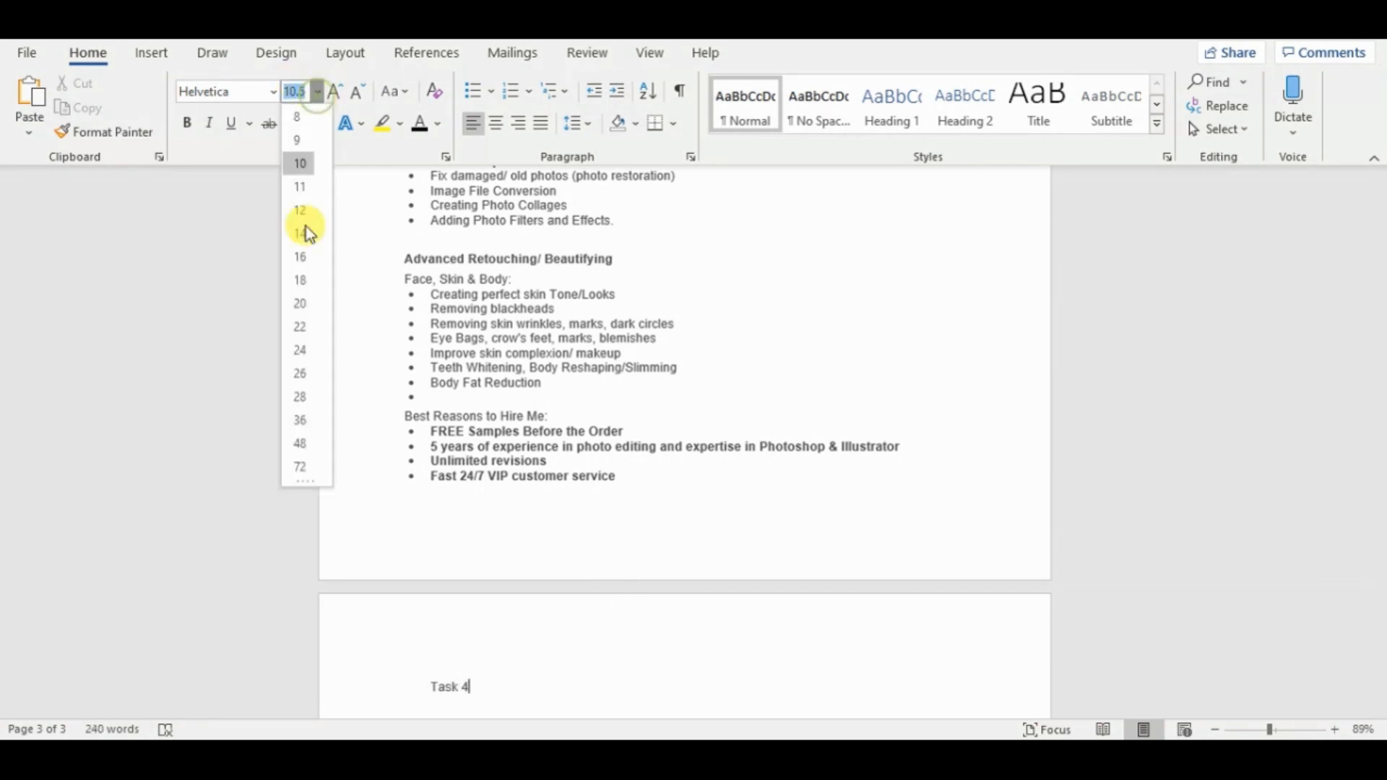
{"action": "left_click", "coordinate": [301, 325]}
{"action": "left_click_drag", "start_coordinate": [480, 678], "coordinate": [419, 670]}
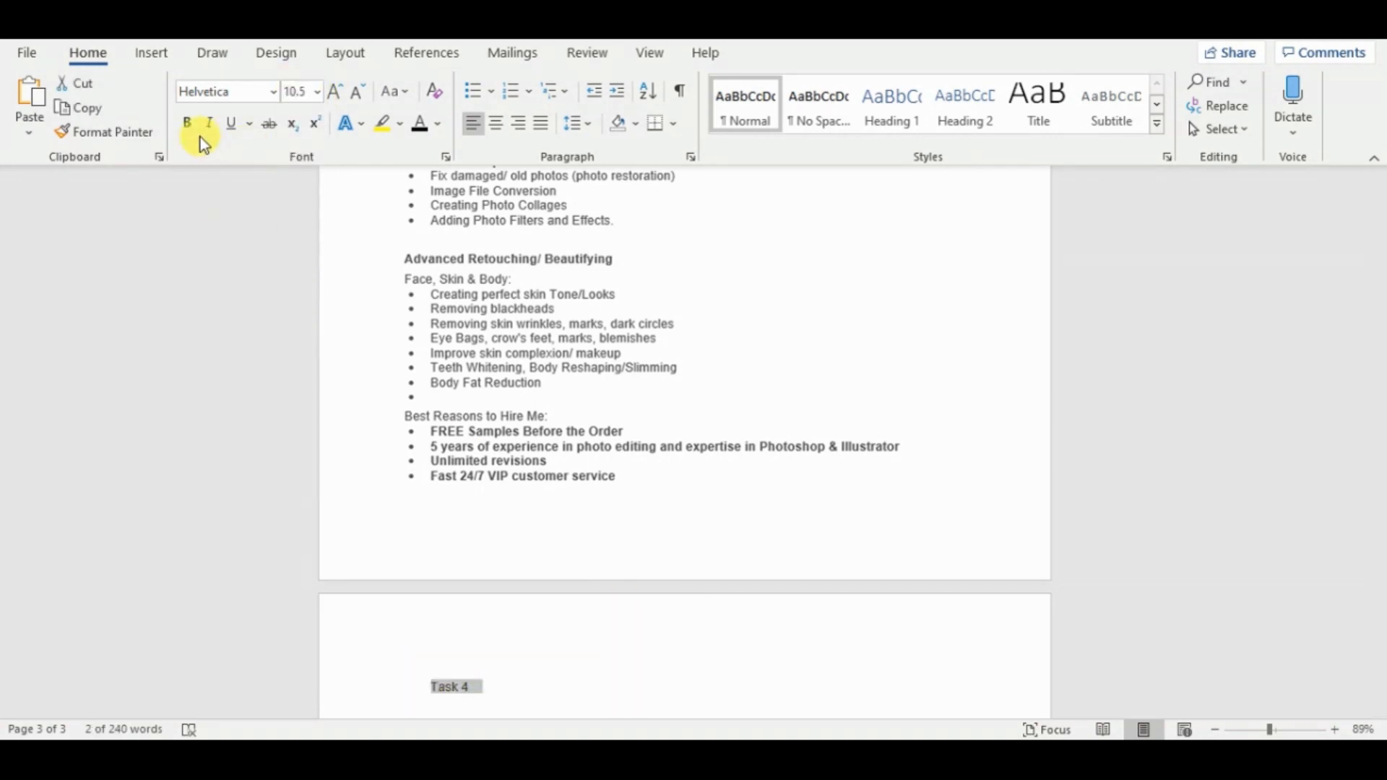
{"action": "left_click", "coordinate": [318, 91]}
{"action": "left_click", "coordinate": [300, 324]}
{"action": "key", "text": "ctrl+v"}
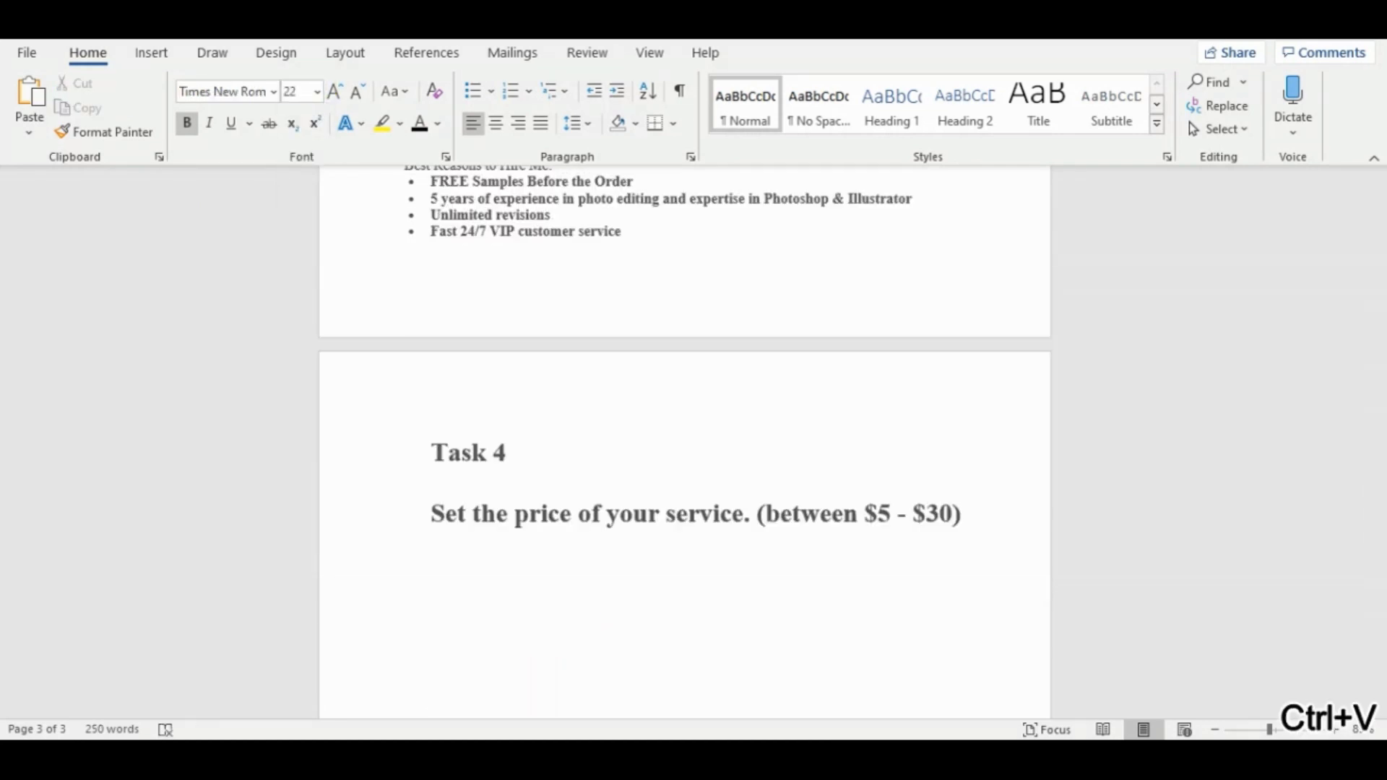
Open the Photoshop gig's pricing settings on Fiverr and scale the page so the whole packages table down to the price row fits.
{"action": "key", "text": "alt+Tab"}
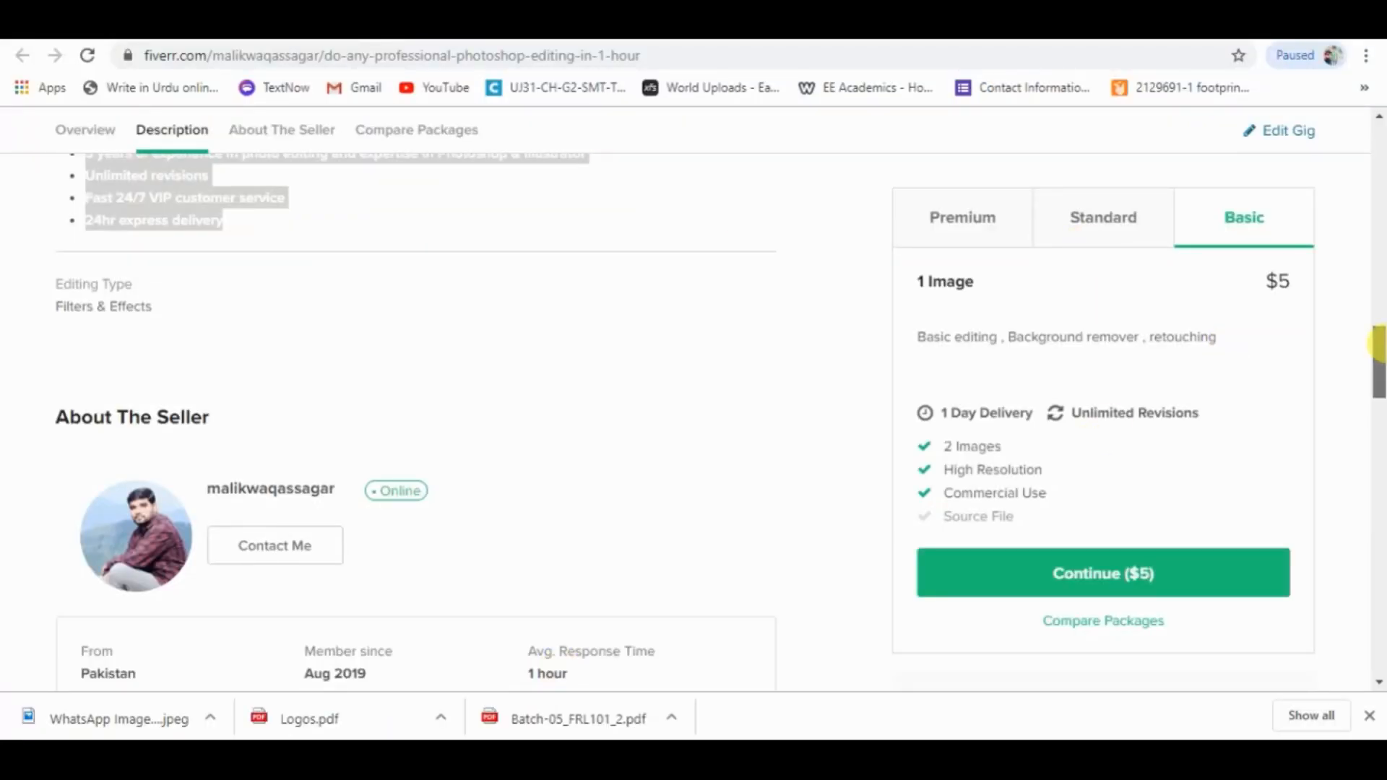
{"action": "left_click_drag", "start_coordinate": [1377, 351], "coordinate": [1377, 188]}
{"action": "left_click", "coordinate": [1305, 132]}
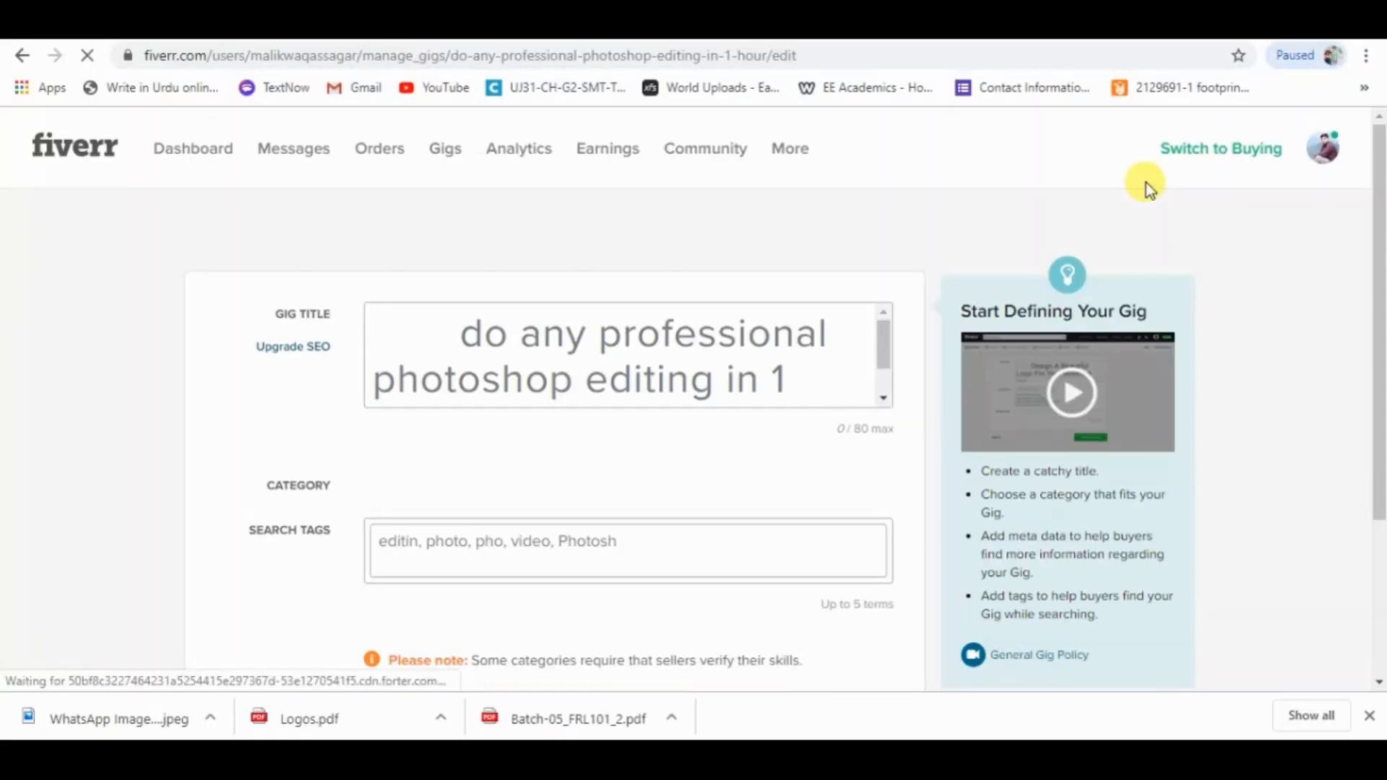
{"action": "left_click", "coordinate": [190, 227]}
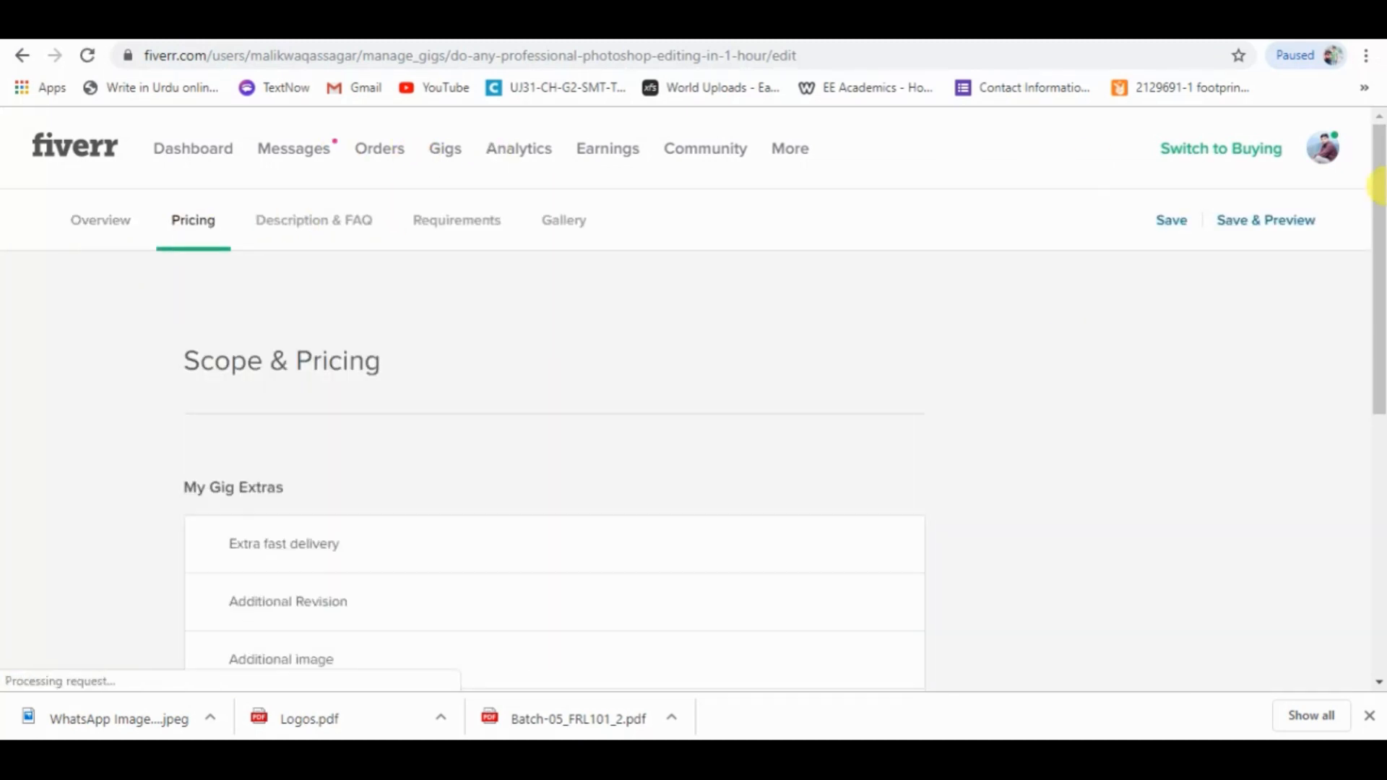
{"action": "scroll", "coordinate": [1250, 225], "scroll_direction": "down", "scroll_amount": 3}
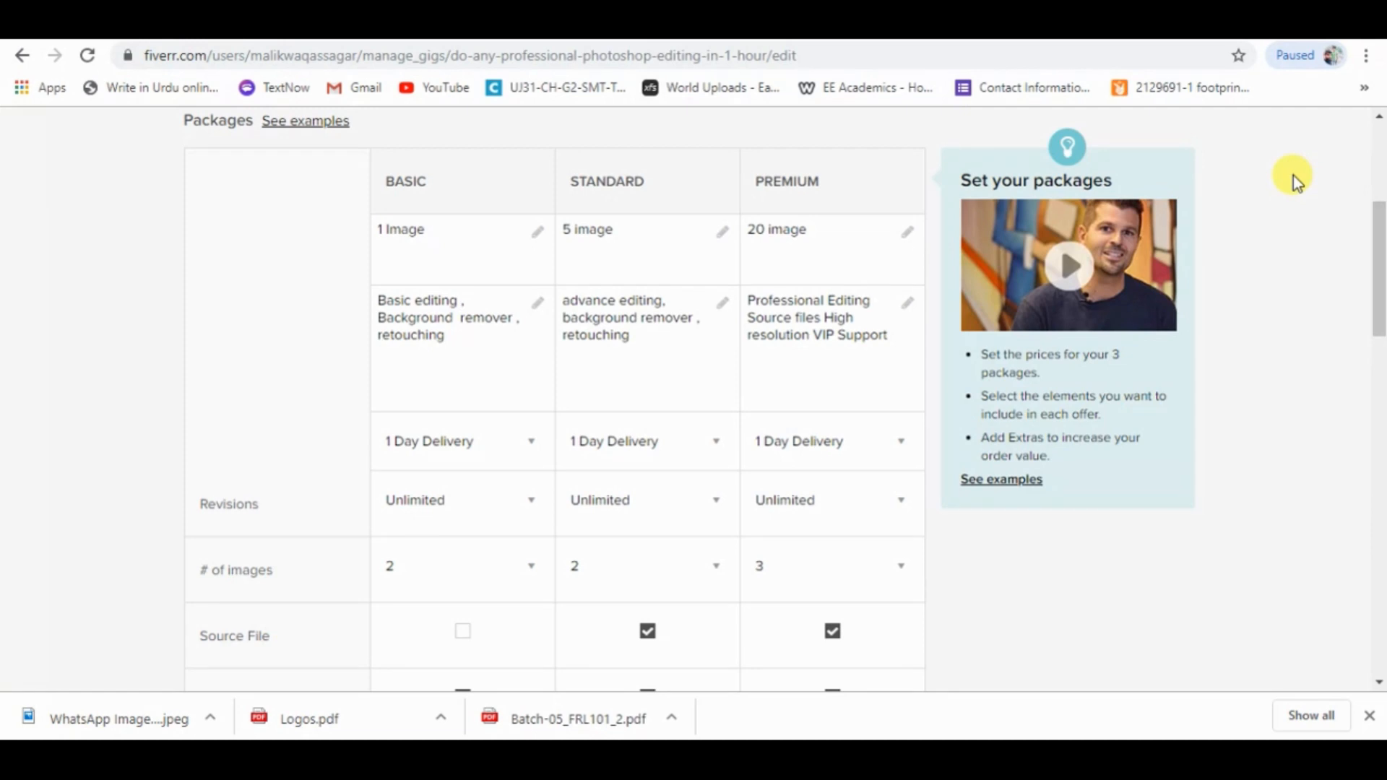
{"action": "key", "text": "ctrl+minus"}
{"action": "key", "text": "ctrl+minus"}
{"action": "key", "text": "ctrl+minus"}
{"action": "key", "text": "ctrl+minus"}
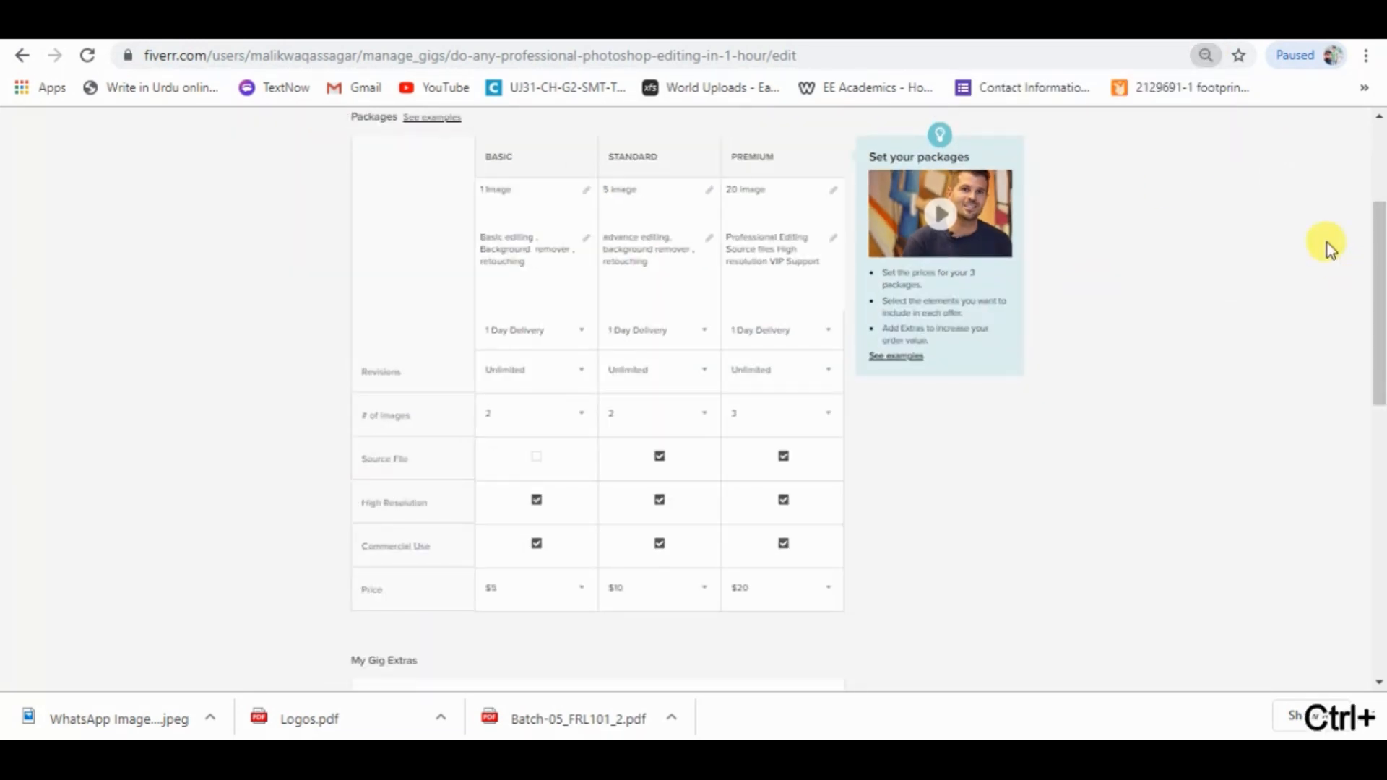
{"action": "left_click", "coordinate": [1205, 55]}
{"action": "left_click", "coordinate": [1116, 90]}
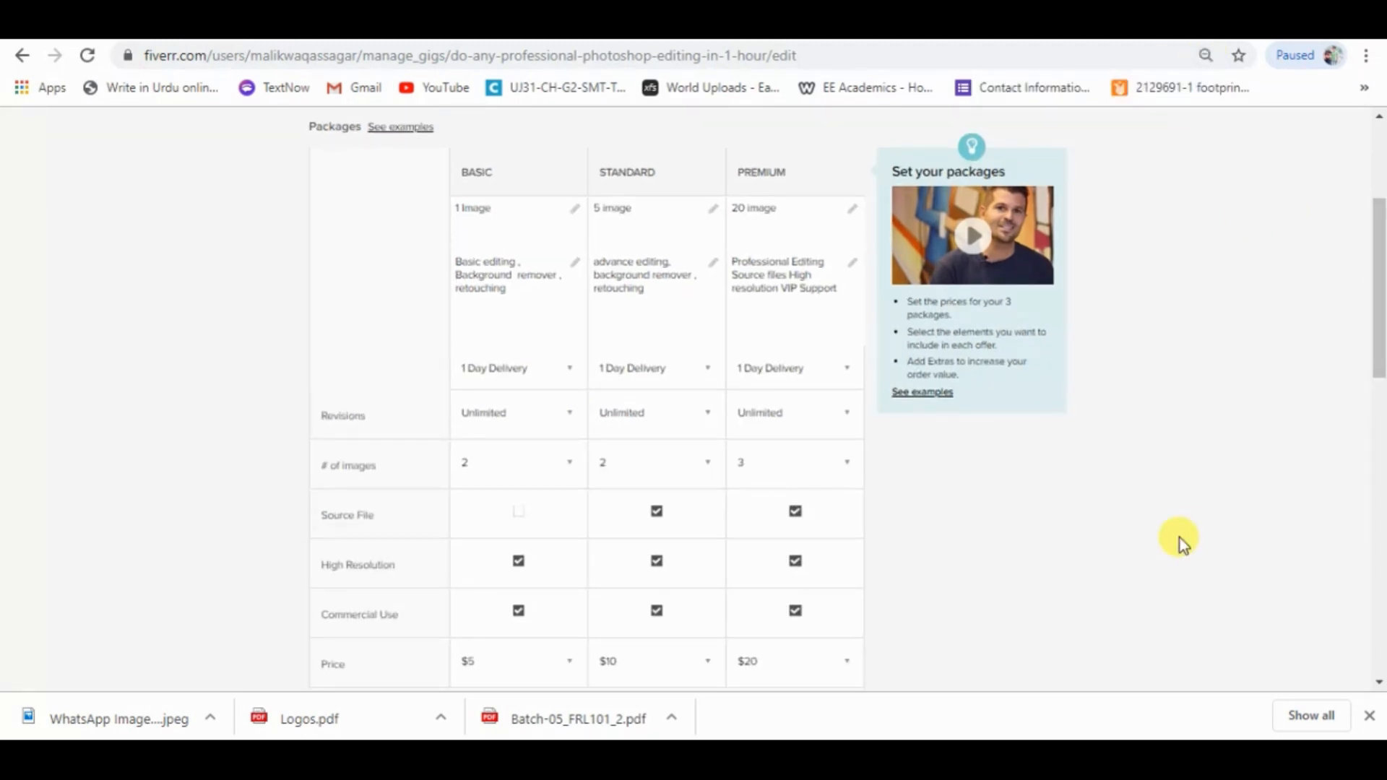
Capture the Basic, Standard and Premium packages table, including its price row, with the Snipping Tool.
{"action": "key", "text": "super"}
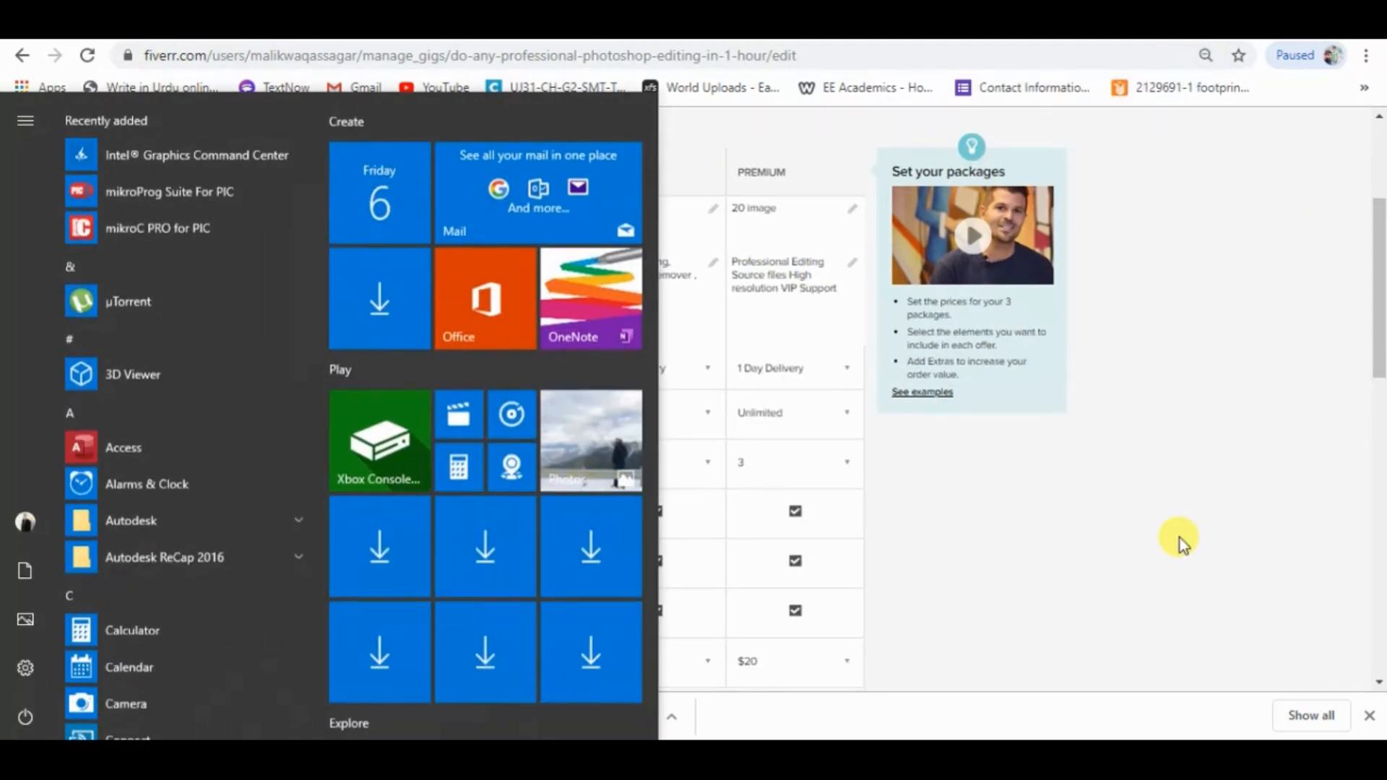
{"action": "type", "text": "sn"}
{"action": "left_click", "coordinate": [201, 179]}
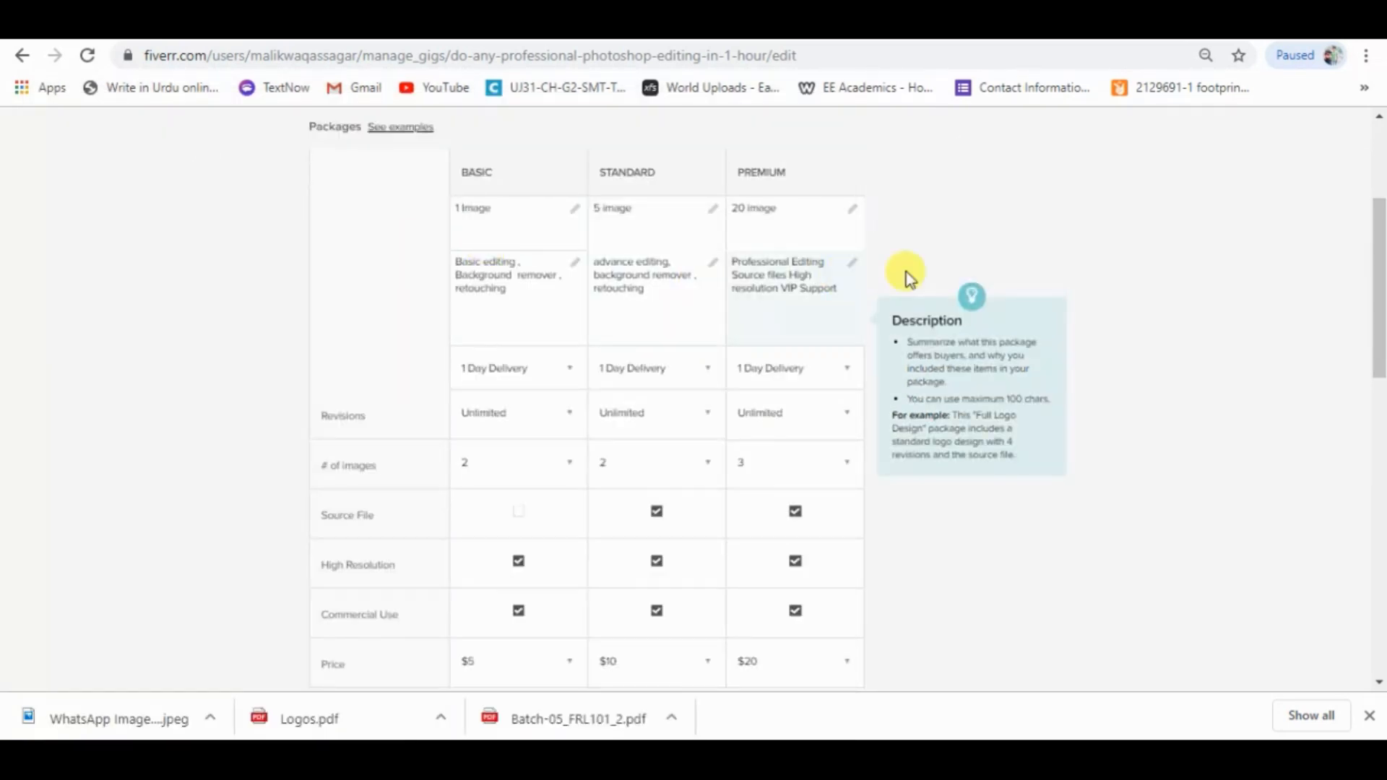
{"action": "left_click", "coordinate": [964, 225]}
{"action": "left_click_drag", "start_coordinate": [268, 142], "coordinate": [891, 699]}
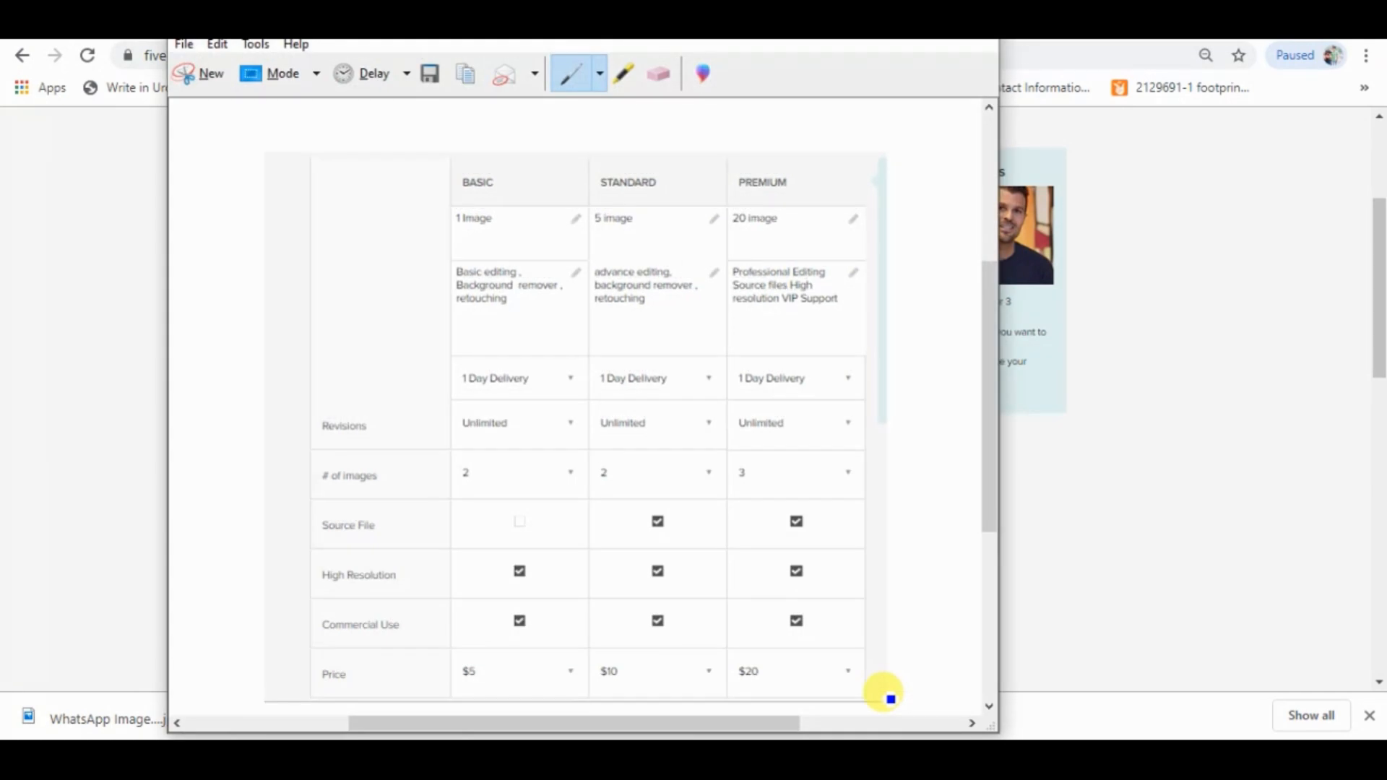
Save the captured packages table to the Desktop as a PNG named "wwwww".
{"action": "key", "text": "ctrl+s"}
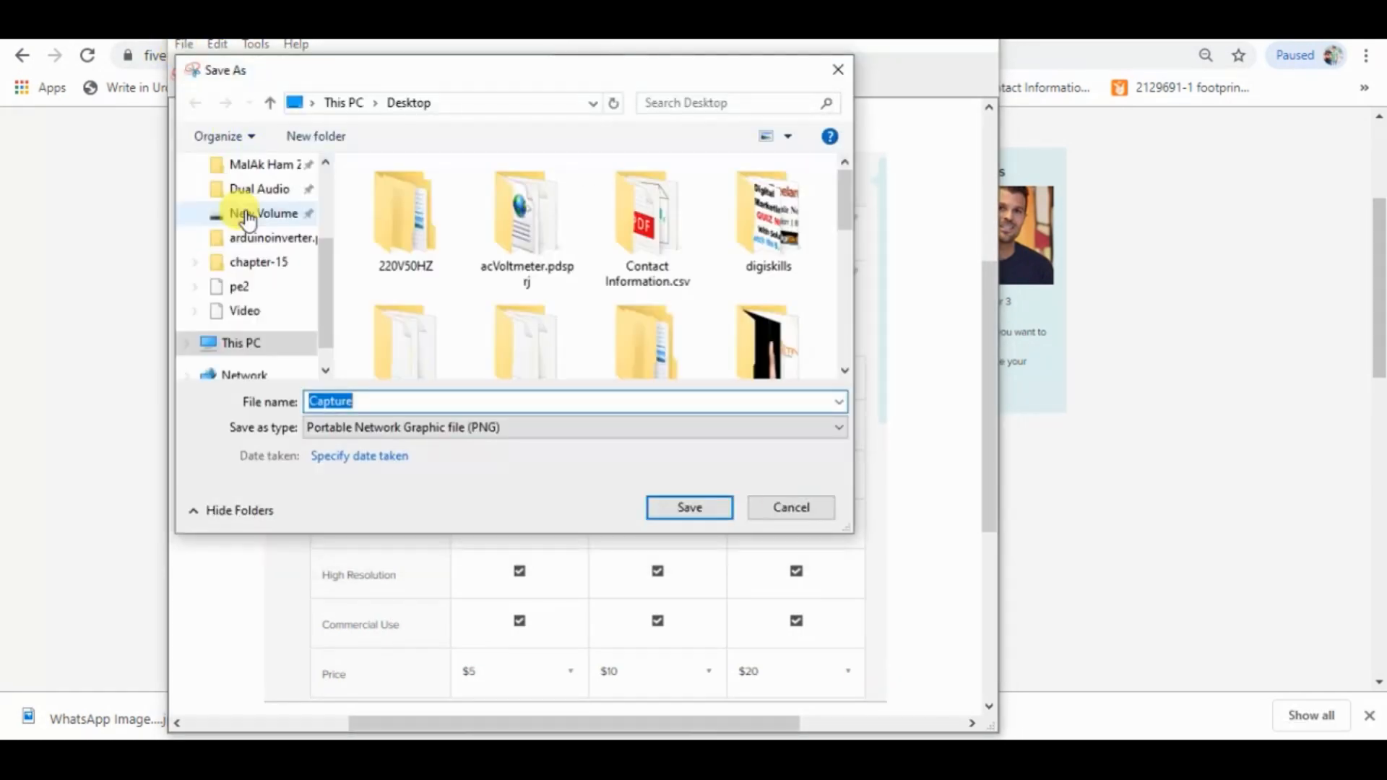
{"action": "left_click_drag", "start_coordinate": [325, 295], "coordinate": [325, 223]}
{"action": "left_click", "coordinate": [254, 210]}
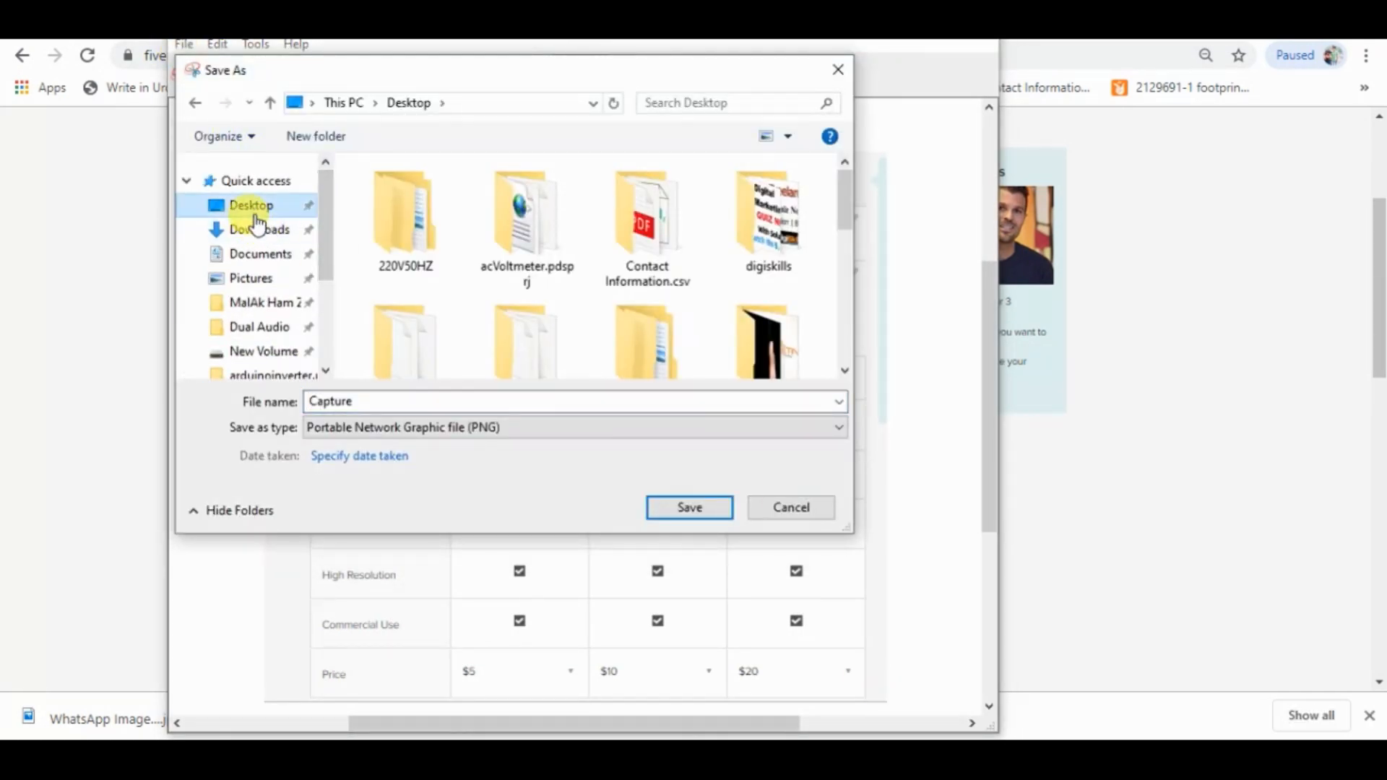
{"action": "left_click", "coordinate": [420, 400]}
{"action": "key", "text": "Return"}
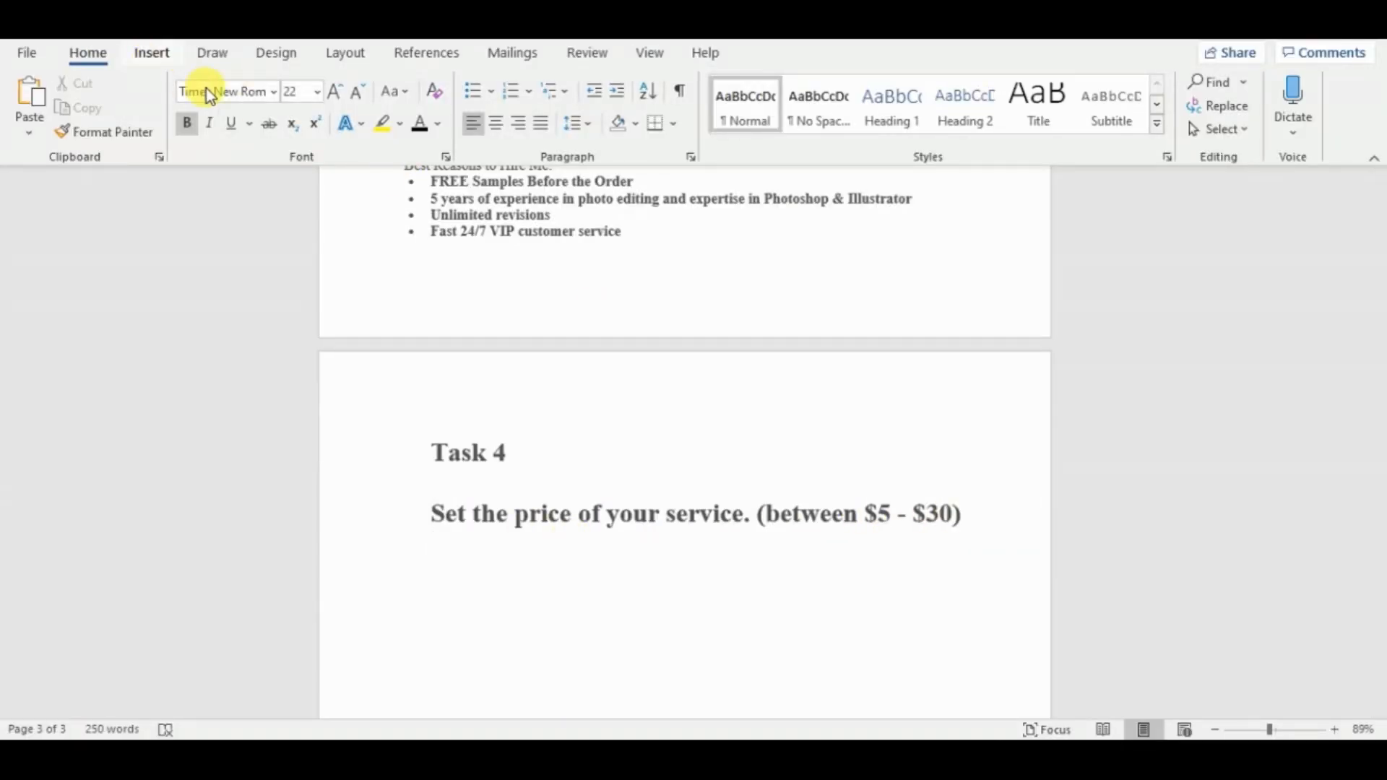
Insert the "wwwww" picture from the Desktop into Word below the Task 4 price question.
{"action": "left_click", "coordinate": [155, 53]}
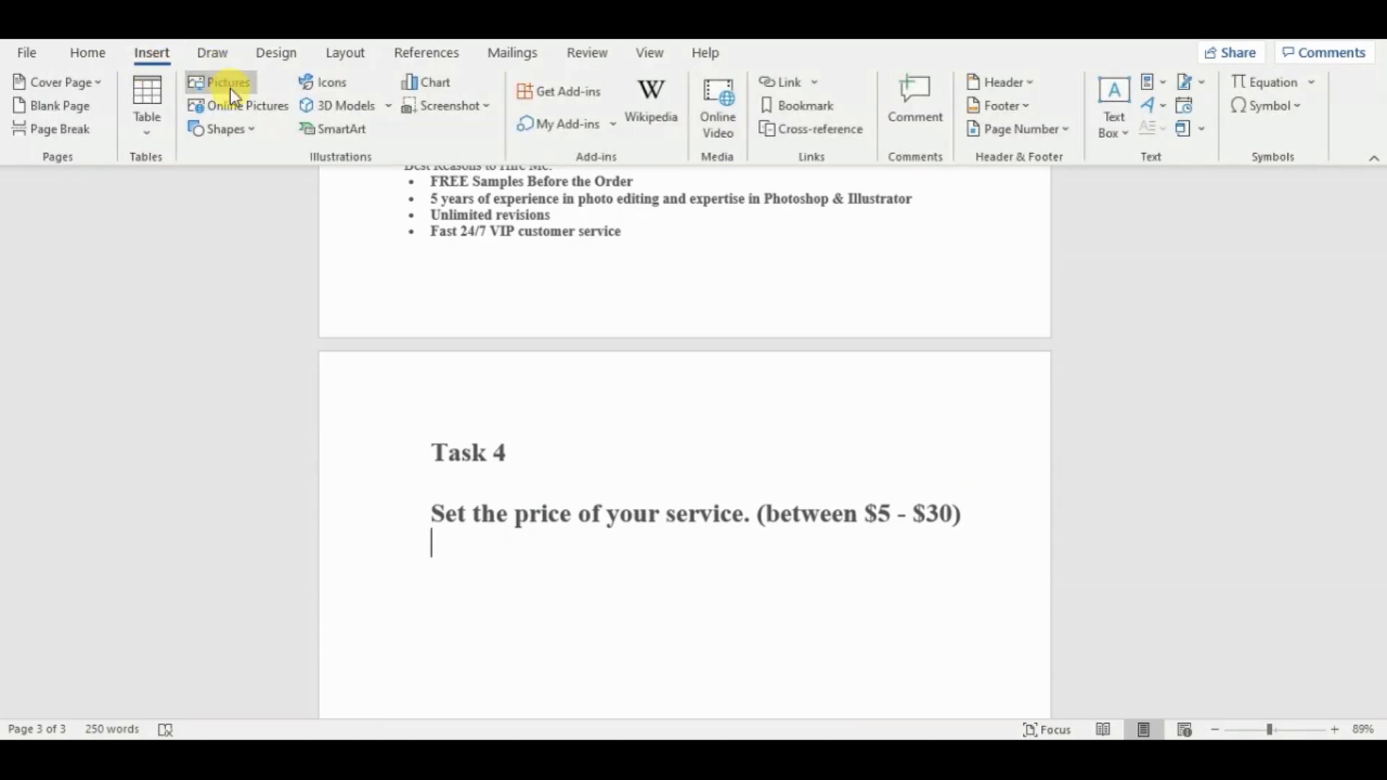
{"action": "left_click", "coordinate": [229, 85]}
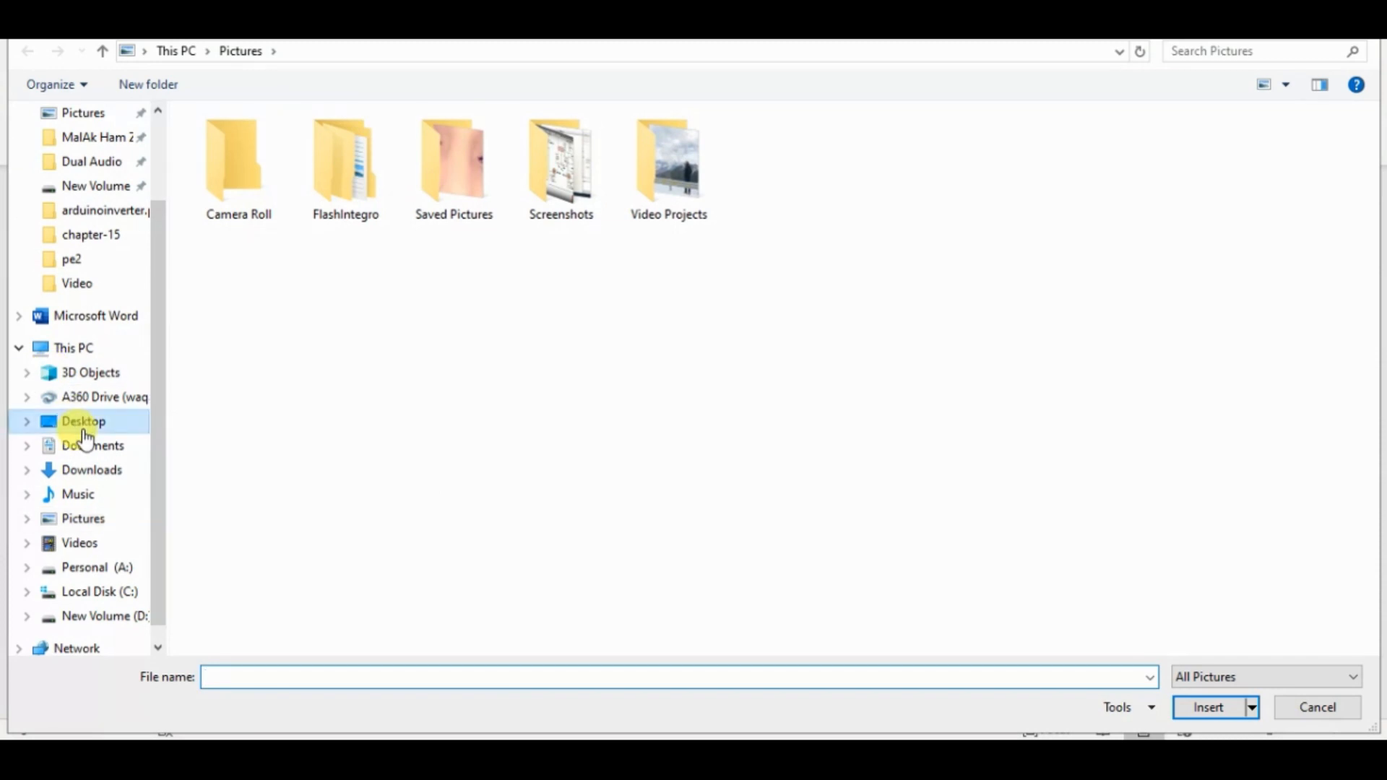
{"action": "left_click", "coordinate": [83, 421]}
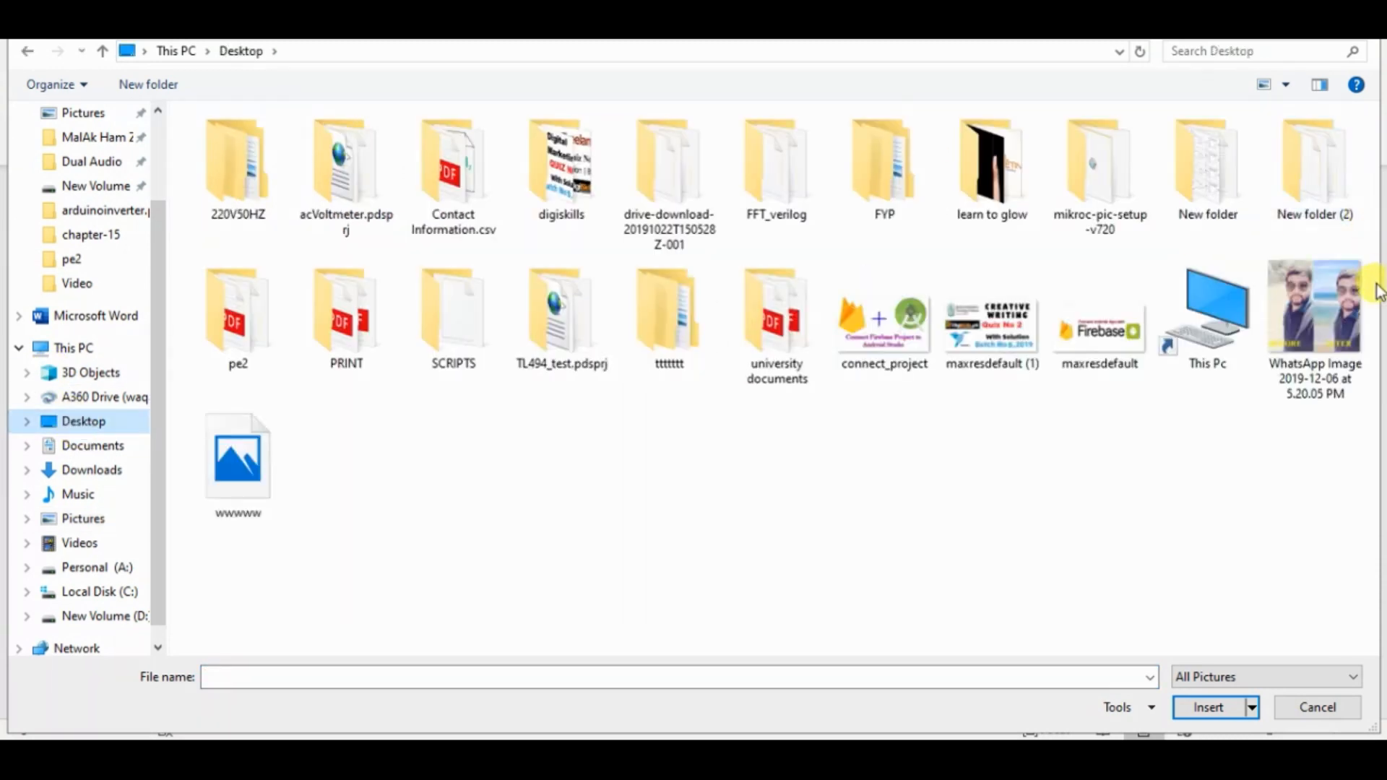
{"action": "double_click", "coordinate": [237, 440]}
{"action": "left_click_drag", "start_coordinate": [1379, 556], "coordinate": [1380, 637]}
{"action": "left_click", "coordinate": [1013, 464]}
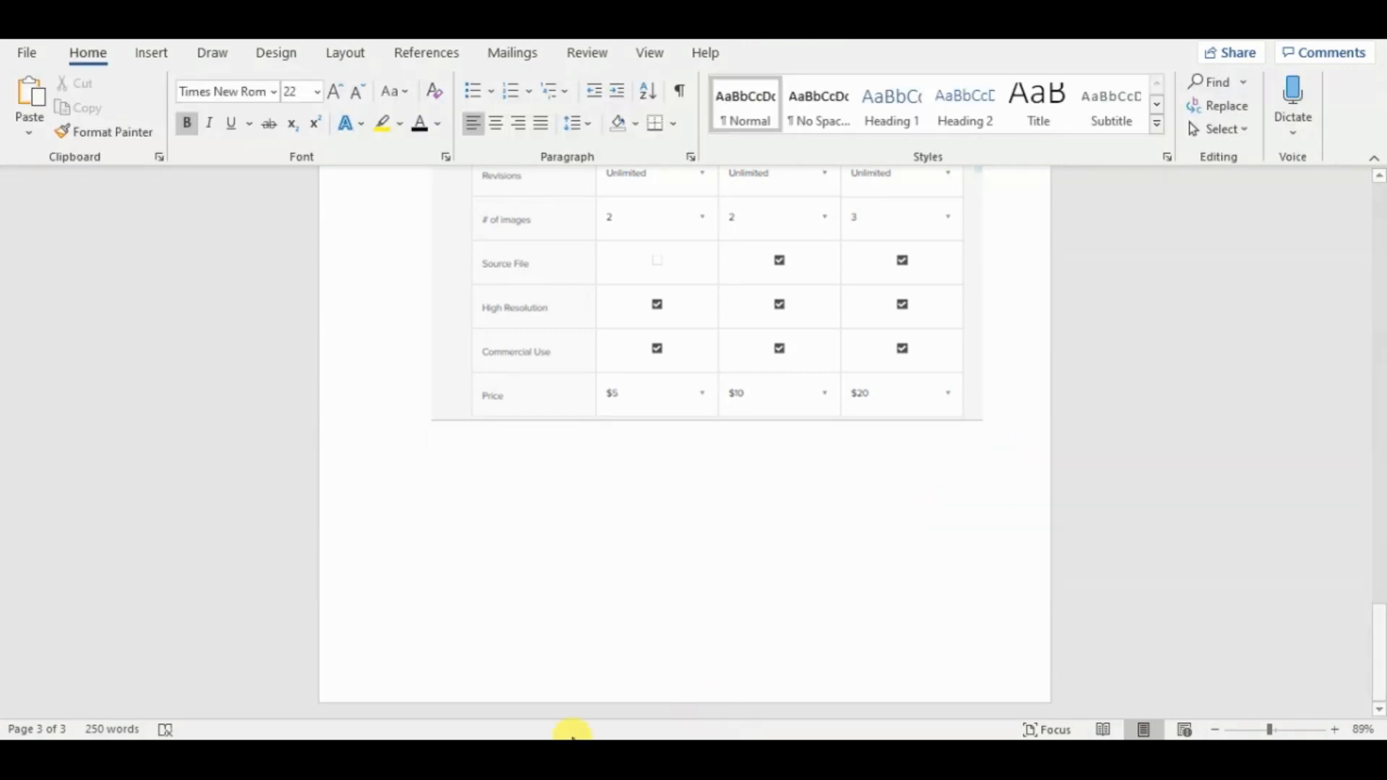
Copy the fifth task, about attaching sample images, from the exercise PDF and paste it into Word under a new "Task 5)" line.
{"action": "left_click", "coordinate": [622, 755]}
{"action": "left_click", "coordinate": [650, 449]}
{"action": "left_click_drag", "start_coordinate": [247, 449], "coordinate": [789, 453]}
{"action": "key", "text": "ctrl+c"}
{"action": "left_click", "coordinate": [577, 755]}
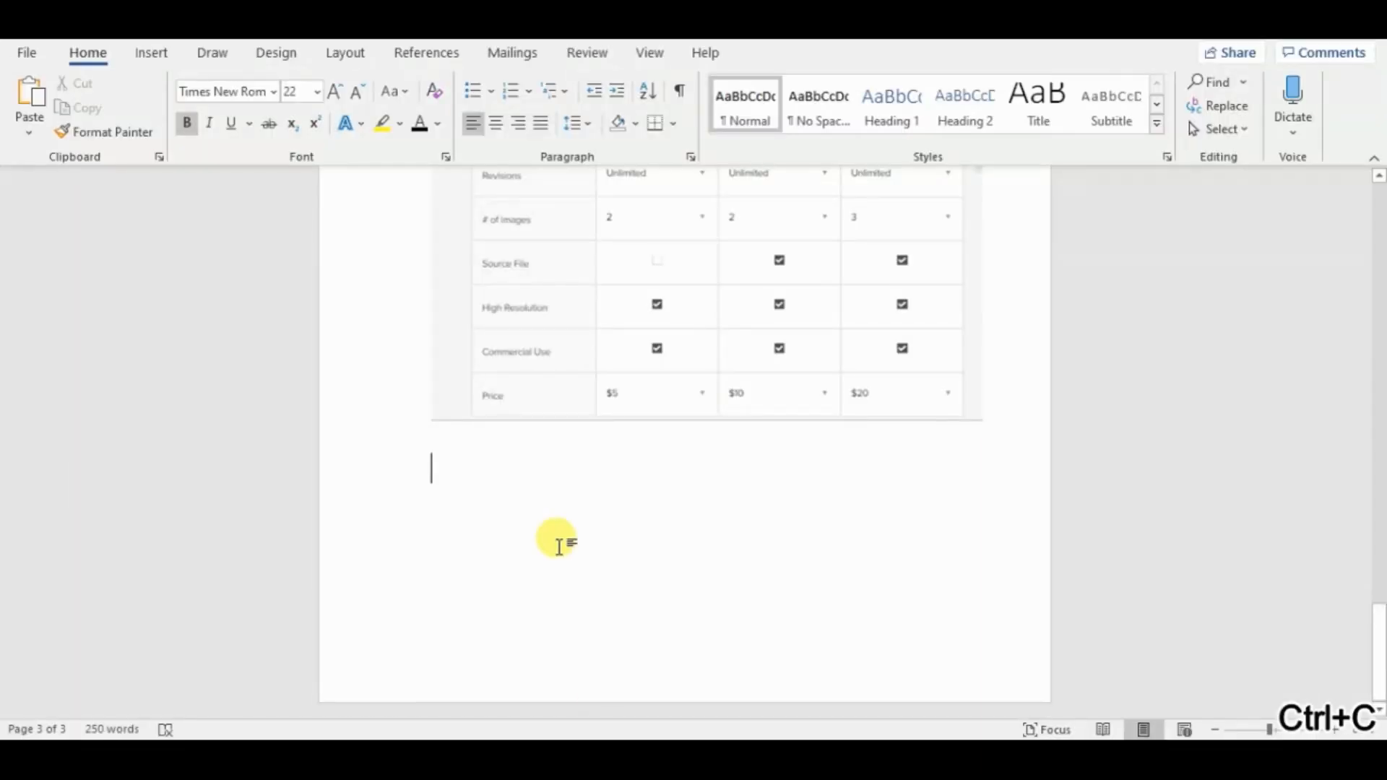
{"action": "type", "text": "Tasj"}
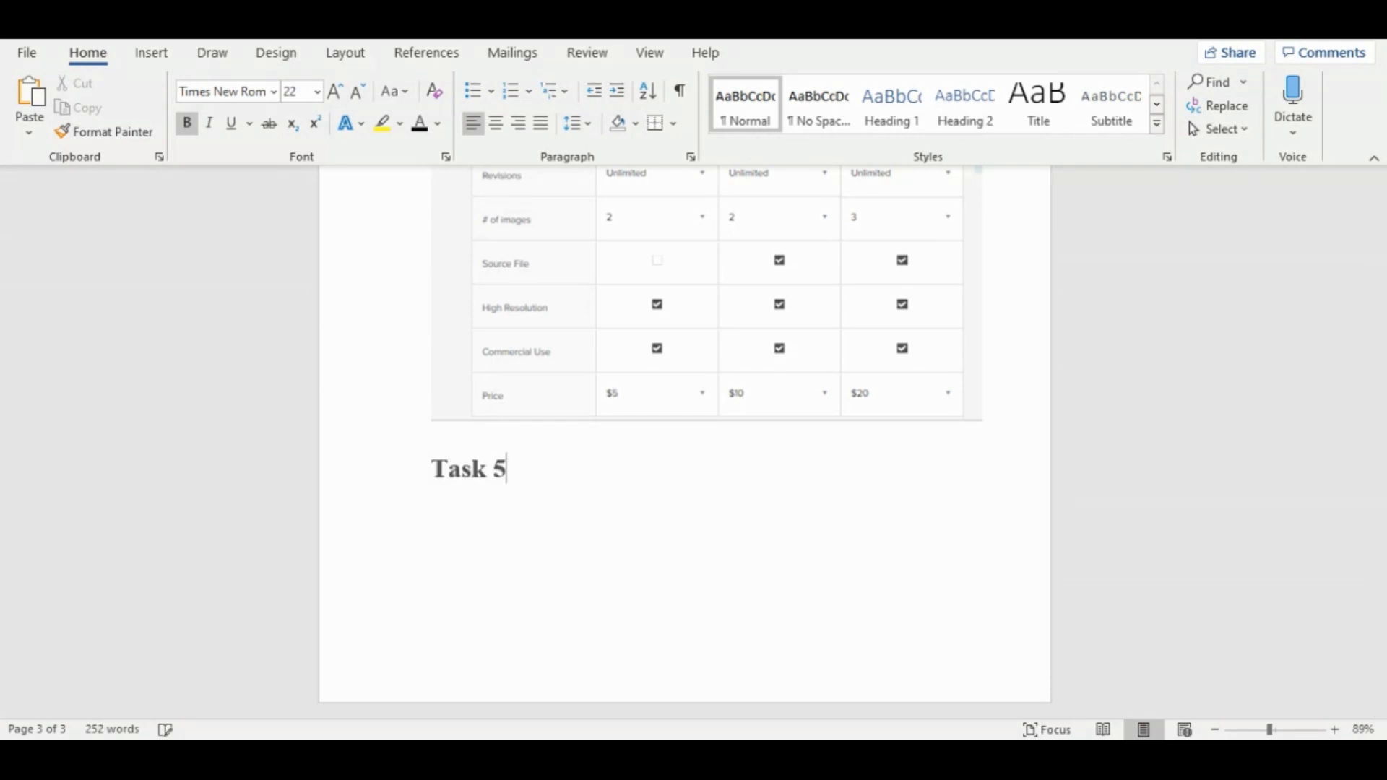
{"action": "key", "text": "ctrl+v"}
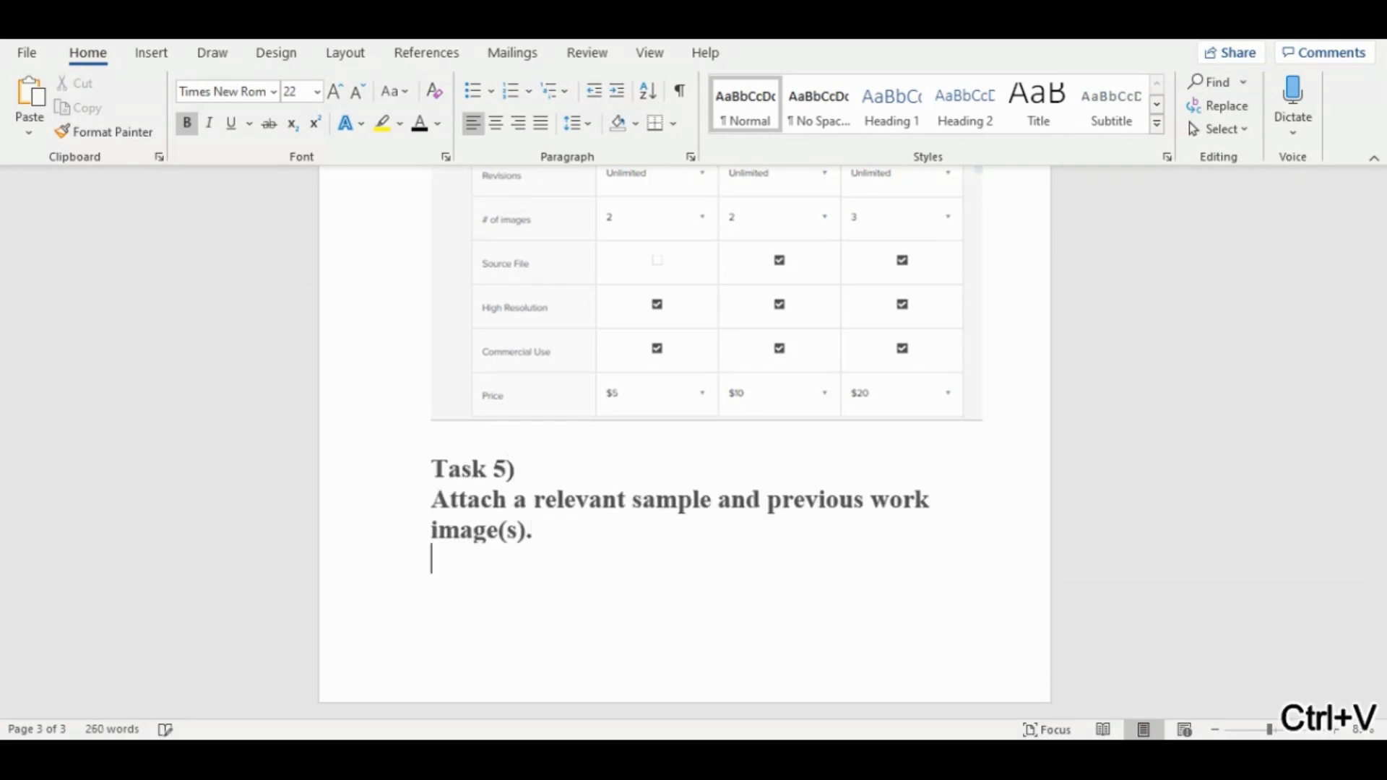
Insert the before-and-after picture "WhatsApp Image 2019-12-06 at 5.20.05 PM" below the Task 5 text and start a closing line after it.
{"action": "left_click", "coordinate": [152, 53]}
{"action": "left_click", "coordinate": [218, 89]}
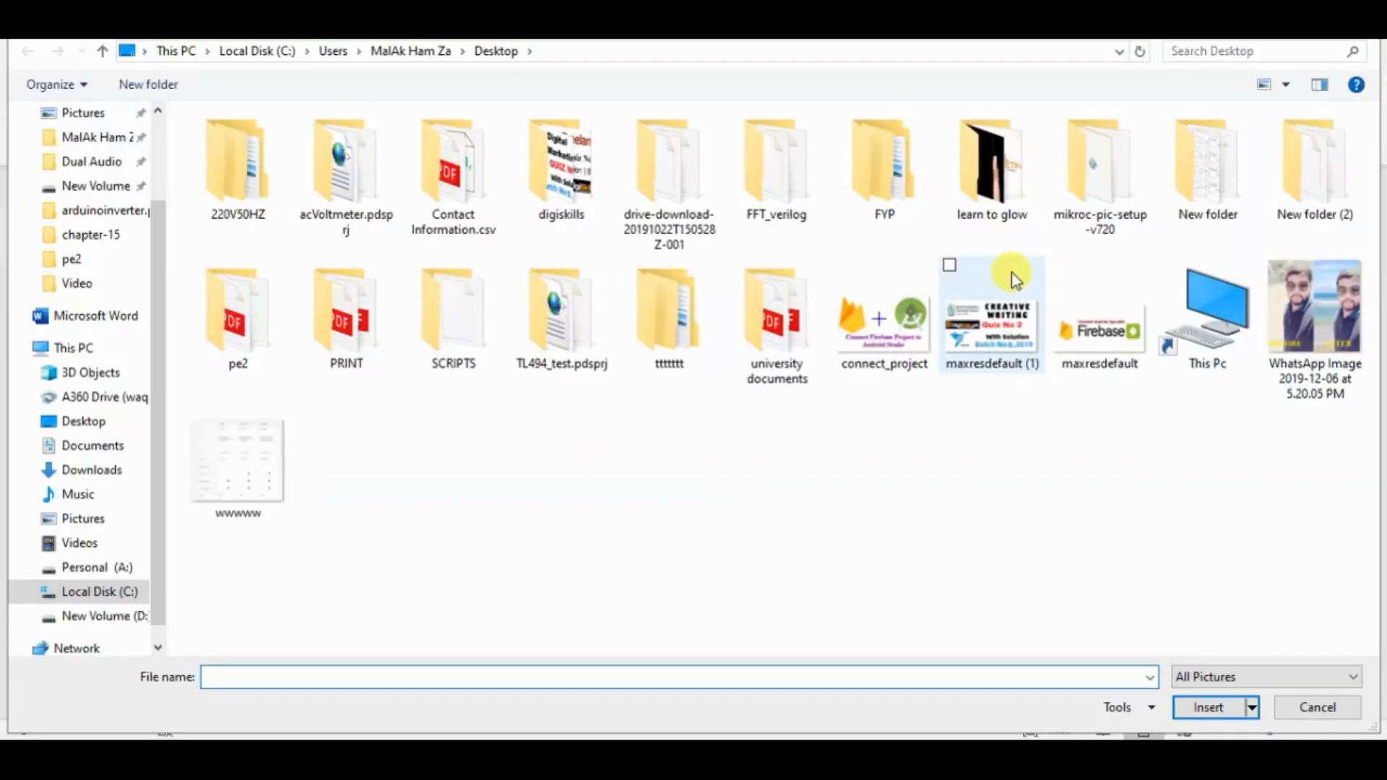
{"action": "double_click", "coordinate": [1313, 309]}
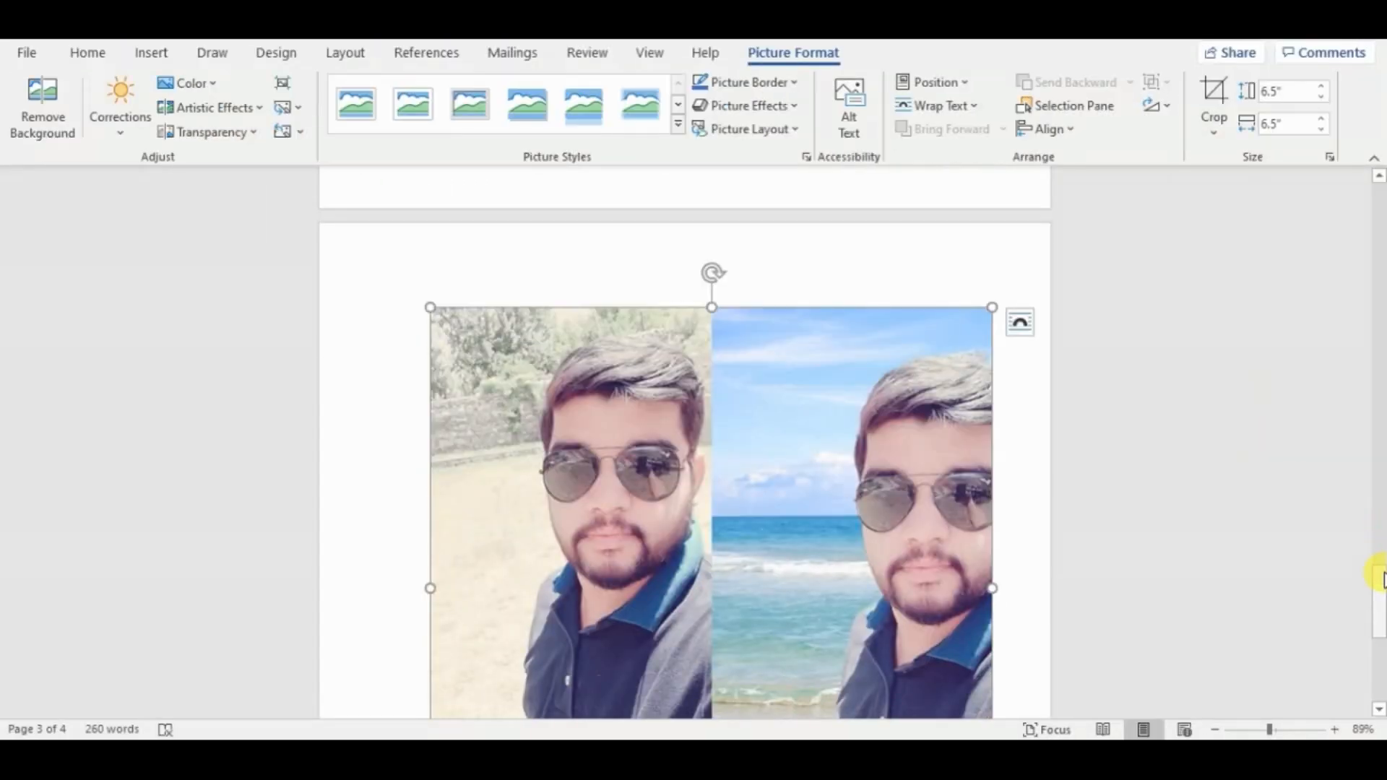
{"action": "left_click_drag", "start_coordinate": [1381, 578], "coordinate": [1378, 666]}
{"action": "left_click", "coordinate": [1022, 450]}
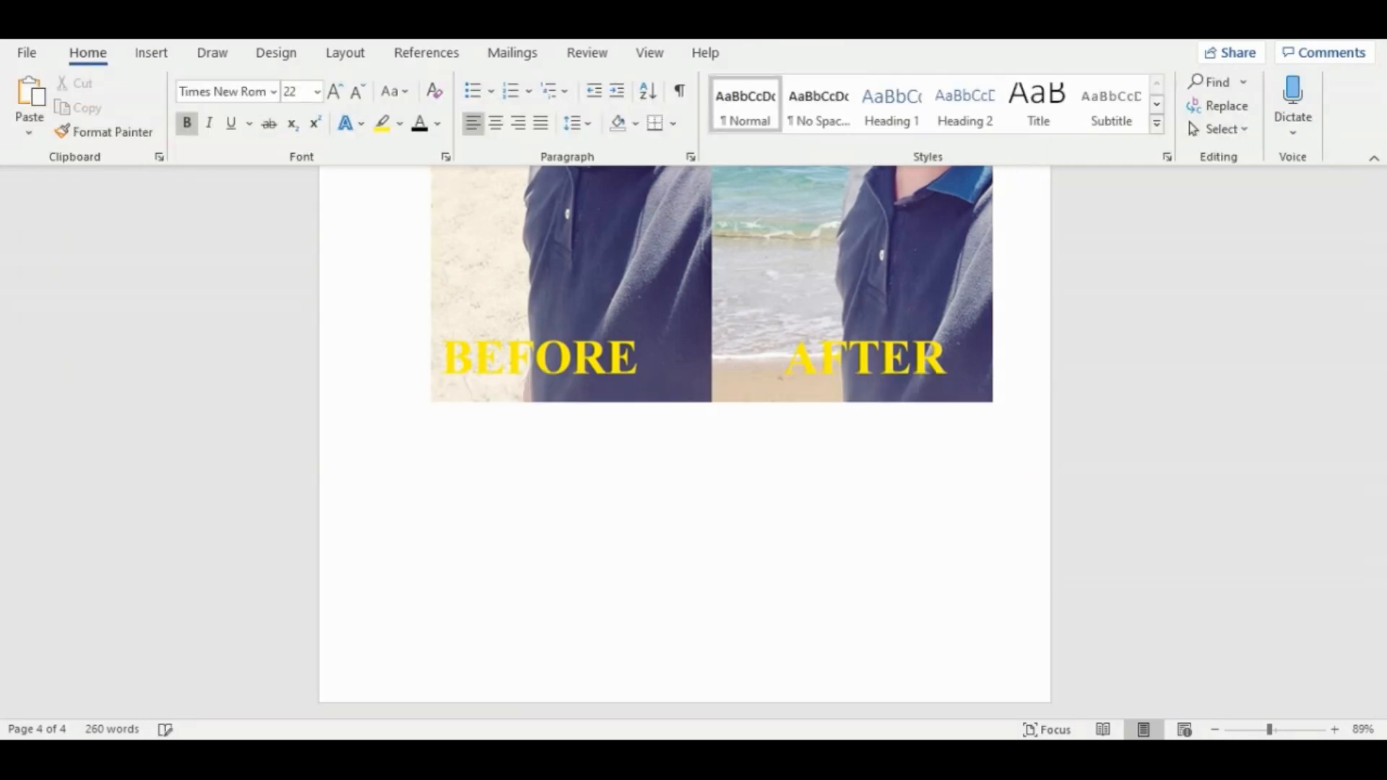
{"action": "type", "text": "Th"}
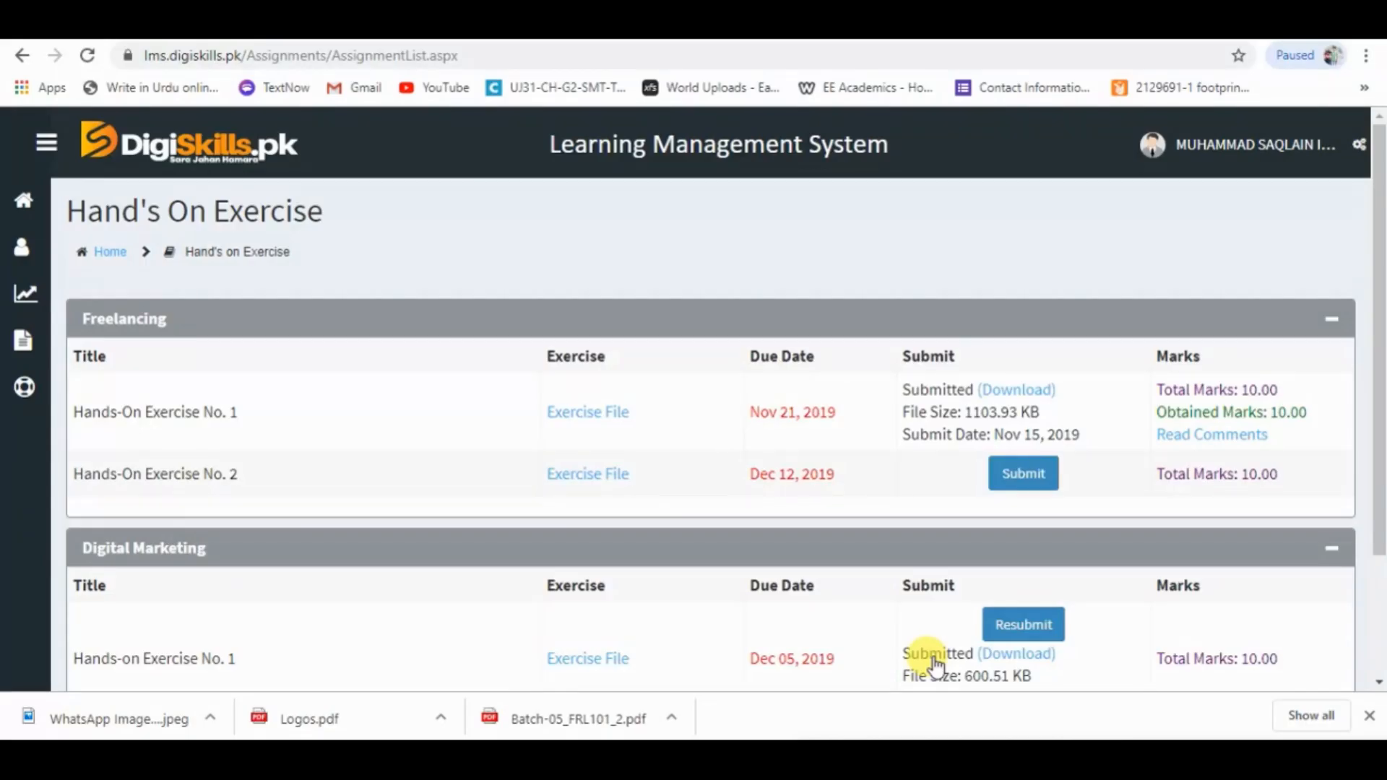
Submit the file "freelancing hand on 2" for Freelancing Hands-On Exercise No. 2 on the DigiSkills LMS and return to its home page.
{"action": "scroll", "coordinate": [1048, 337], "scroll_direction": "down", "scroll_amount": 1}
{"action": "left_click", "coordinate": [1033, 406]}
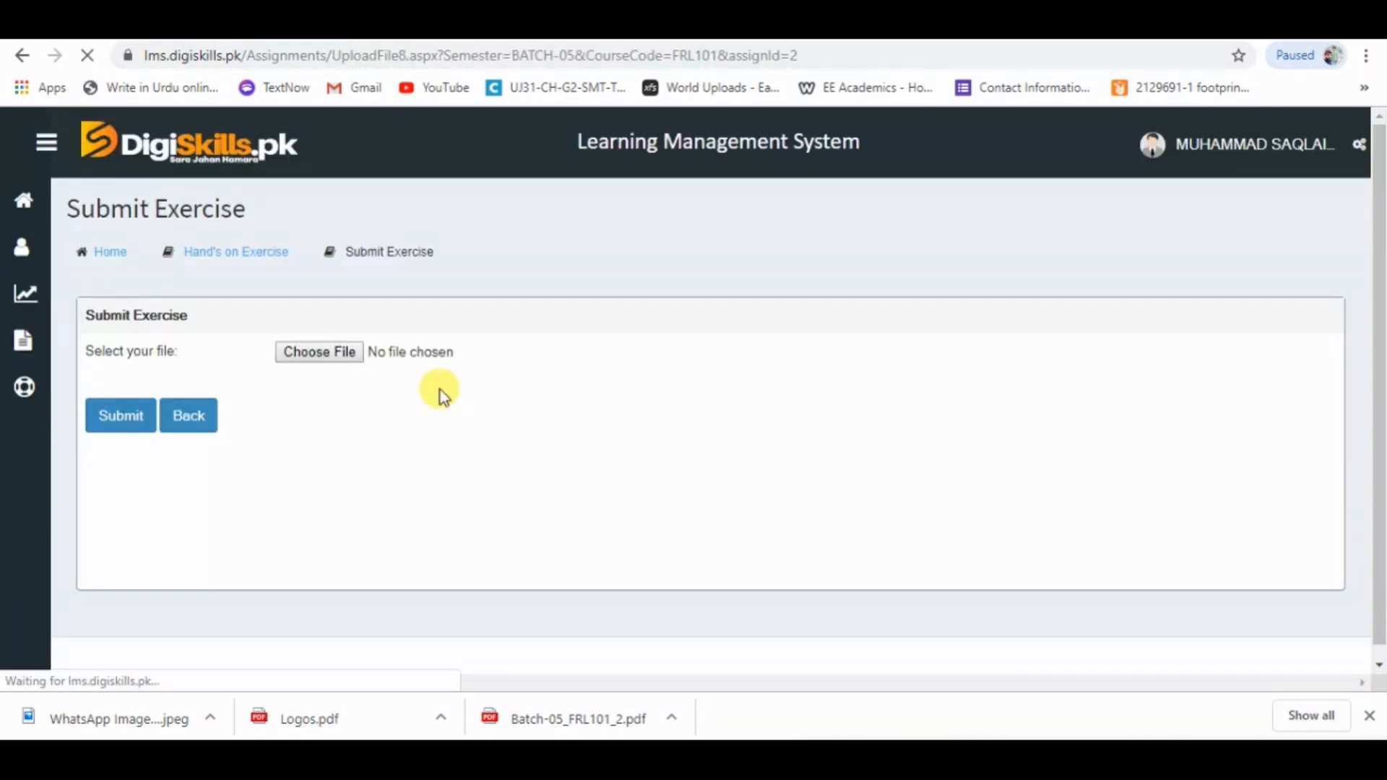
{"action": "left_click", "coordinate": [344, 354]}
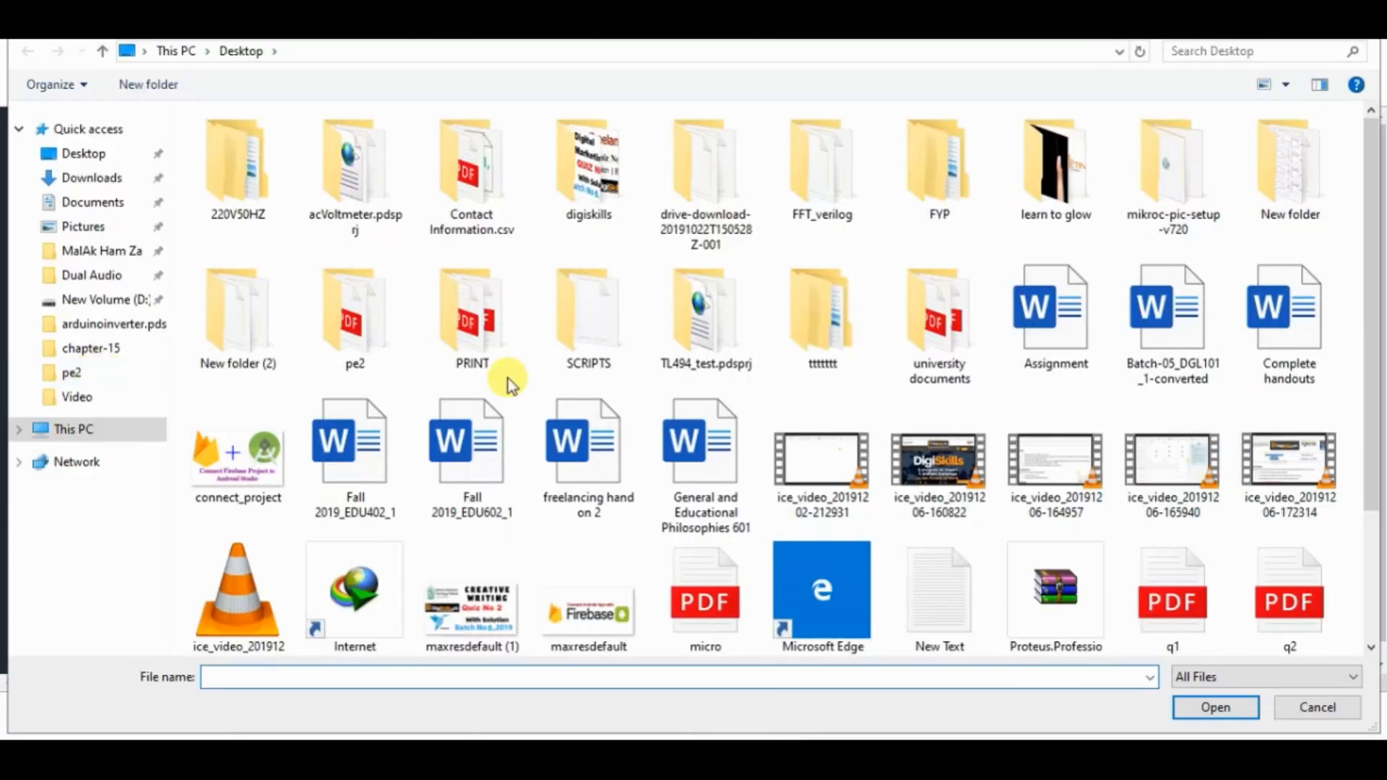
{"action": "double_click", "coordinate": [480, 437]}
{"action": "left_click", "coordinate": [114, 428]}
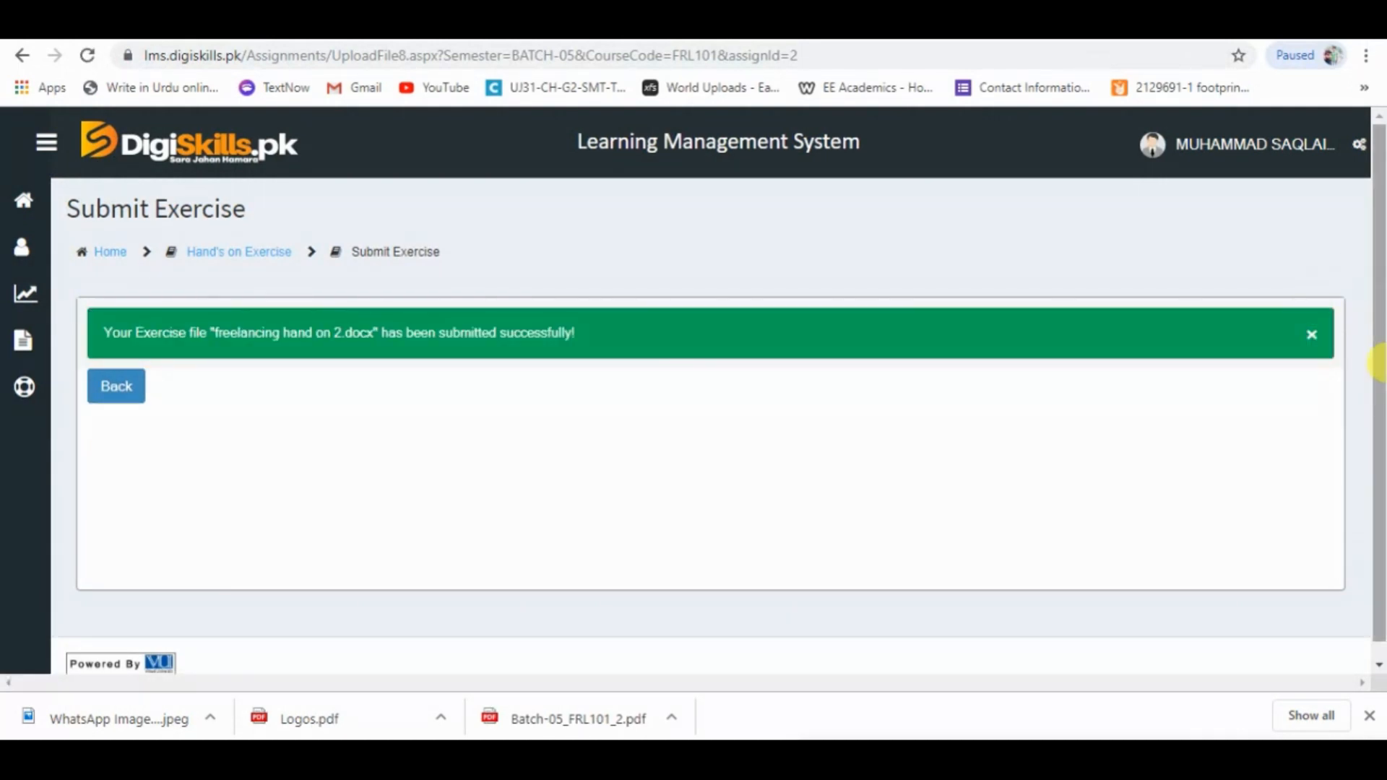
{"action": "left_click", "coordinate": [105, 252]}
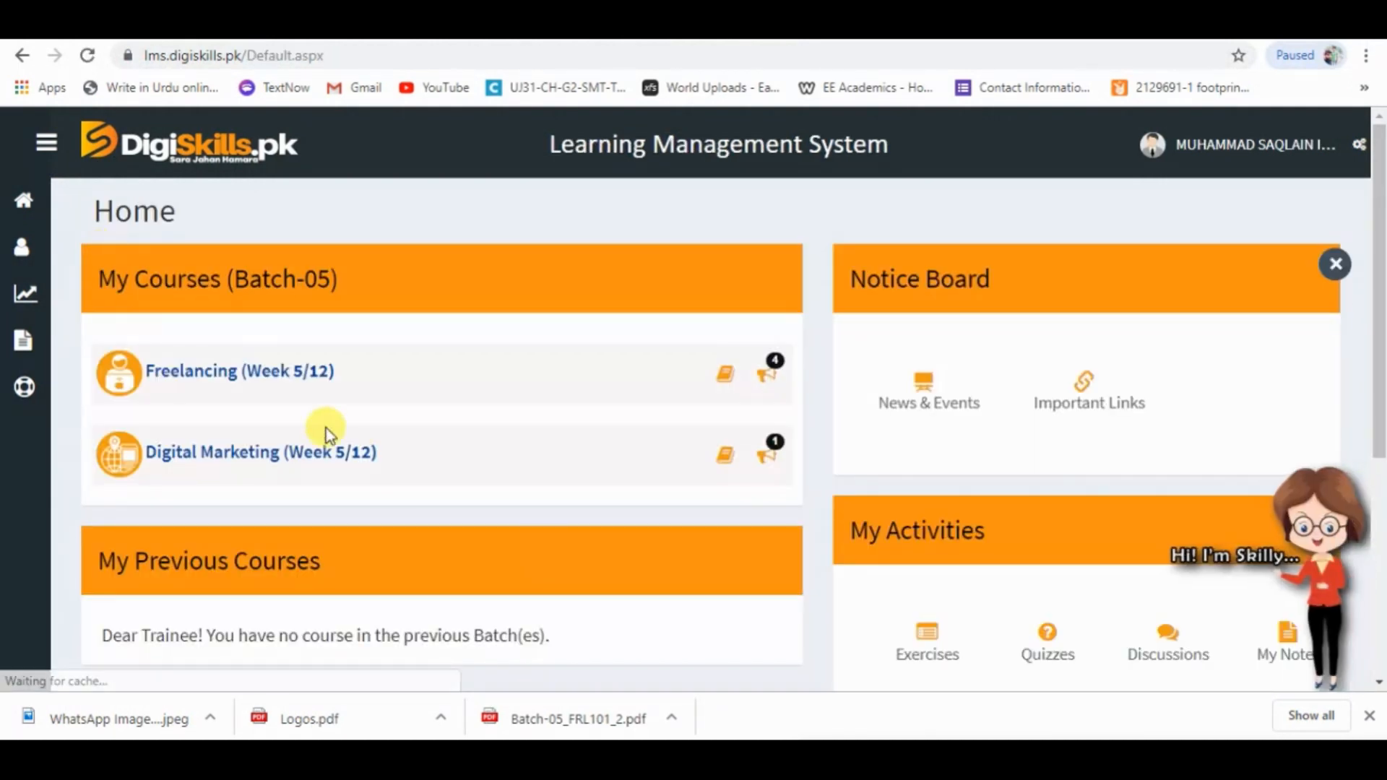